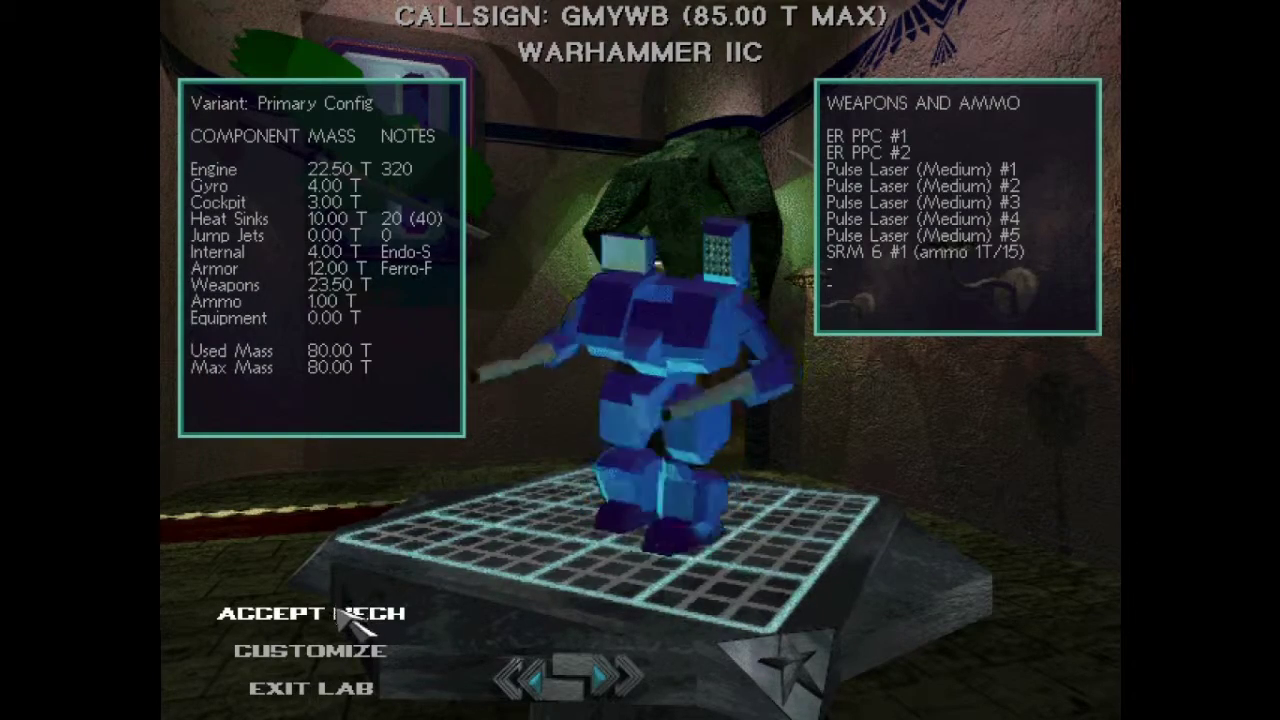
Step: Accept the Warhammer IIC and review its Timber Wolf pairing in the star lineup
click(355, 618)
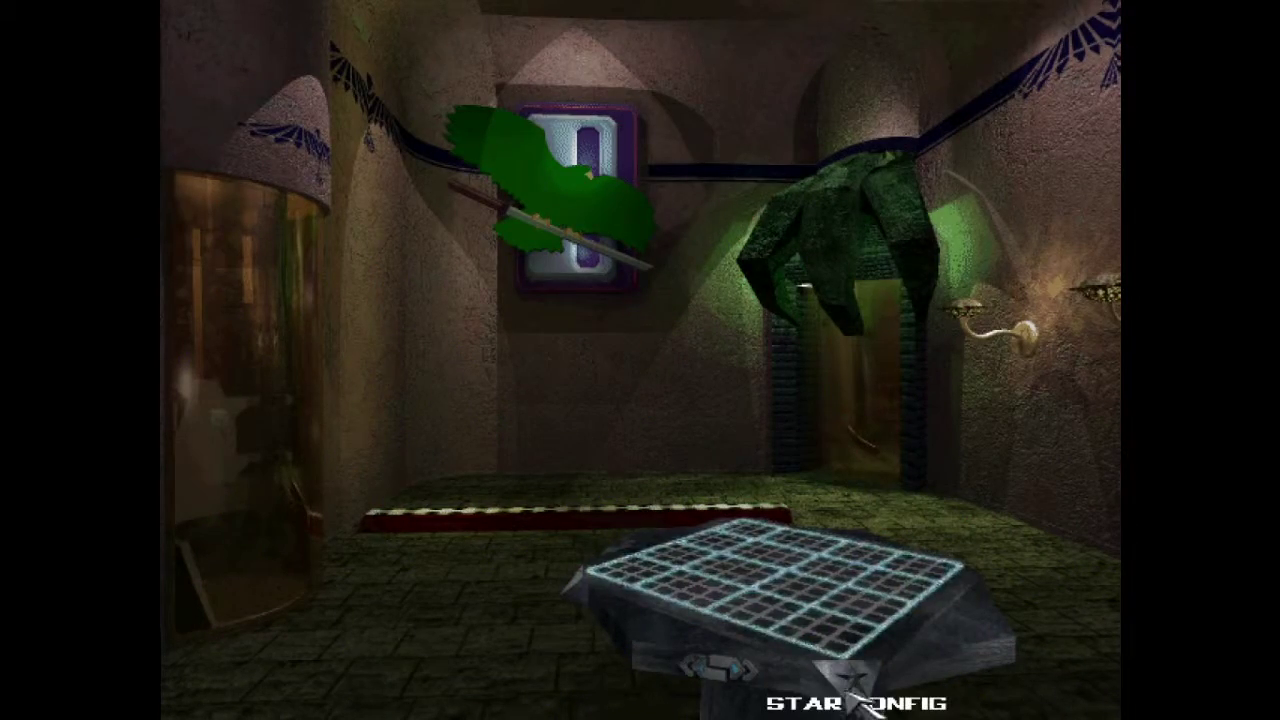
click(850, 600)
click(332, 690)
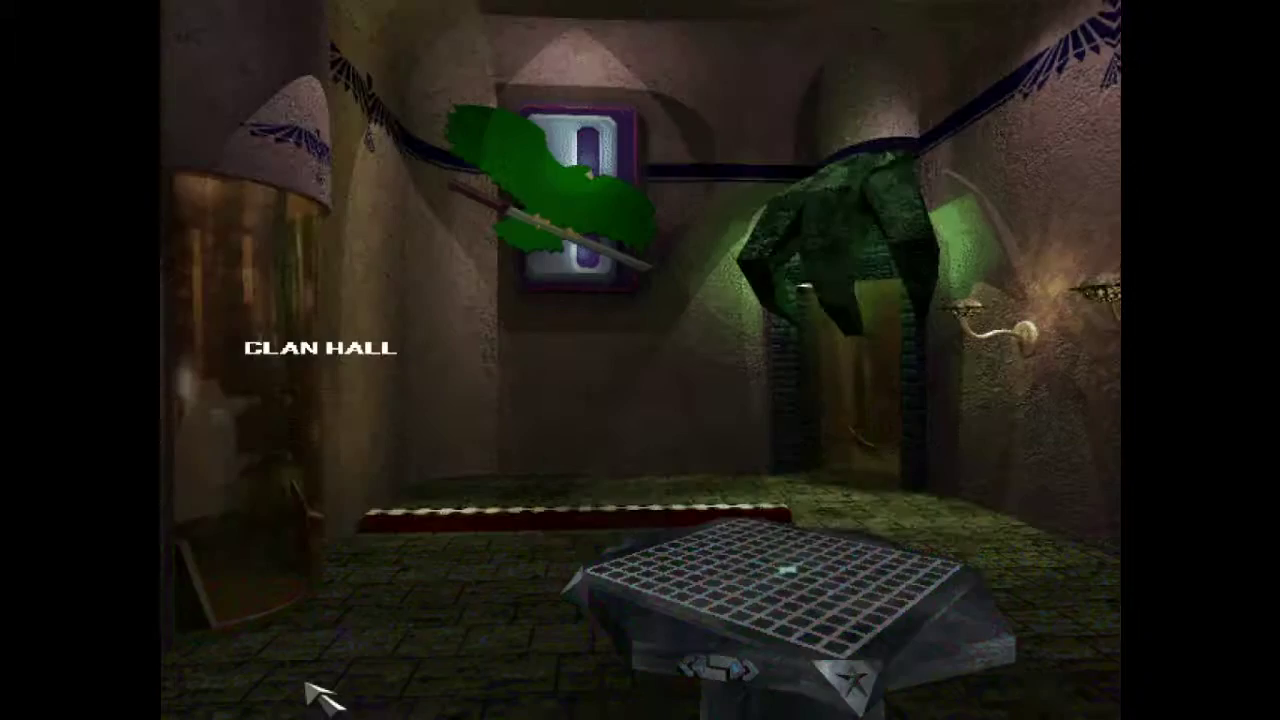
click(850, 690)
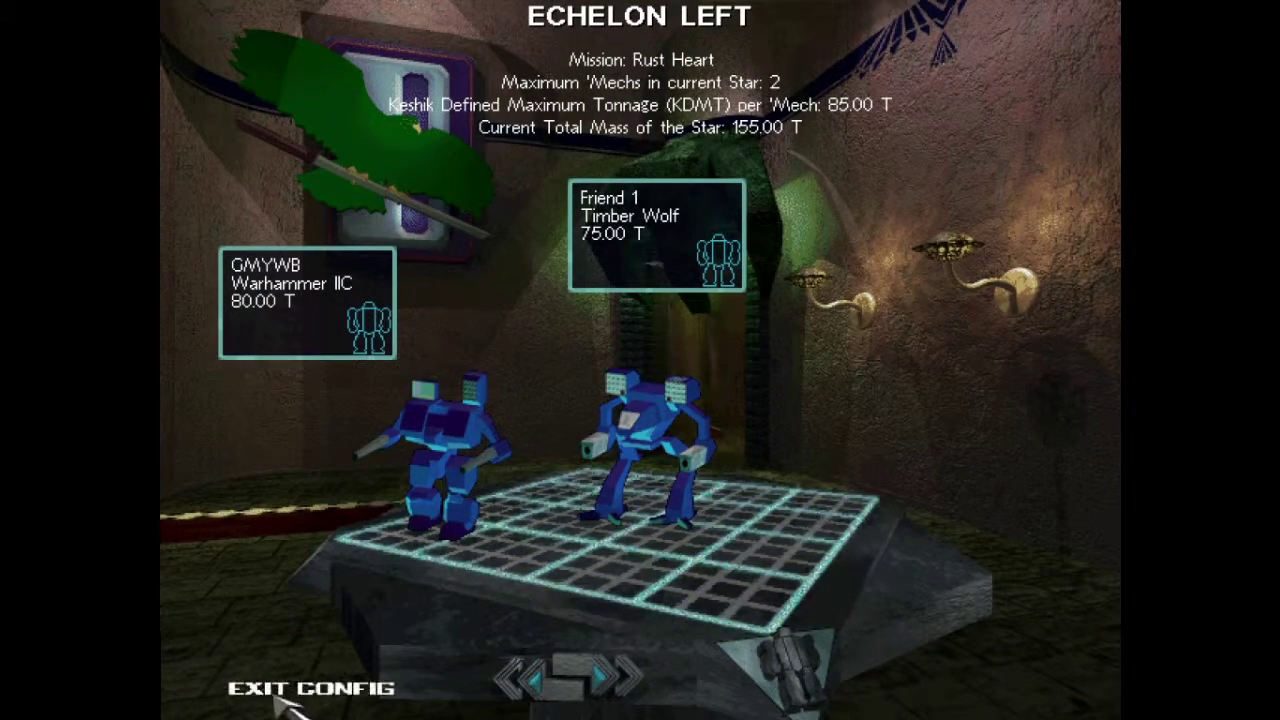
click(290, 700)
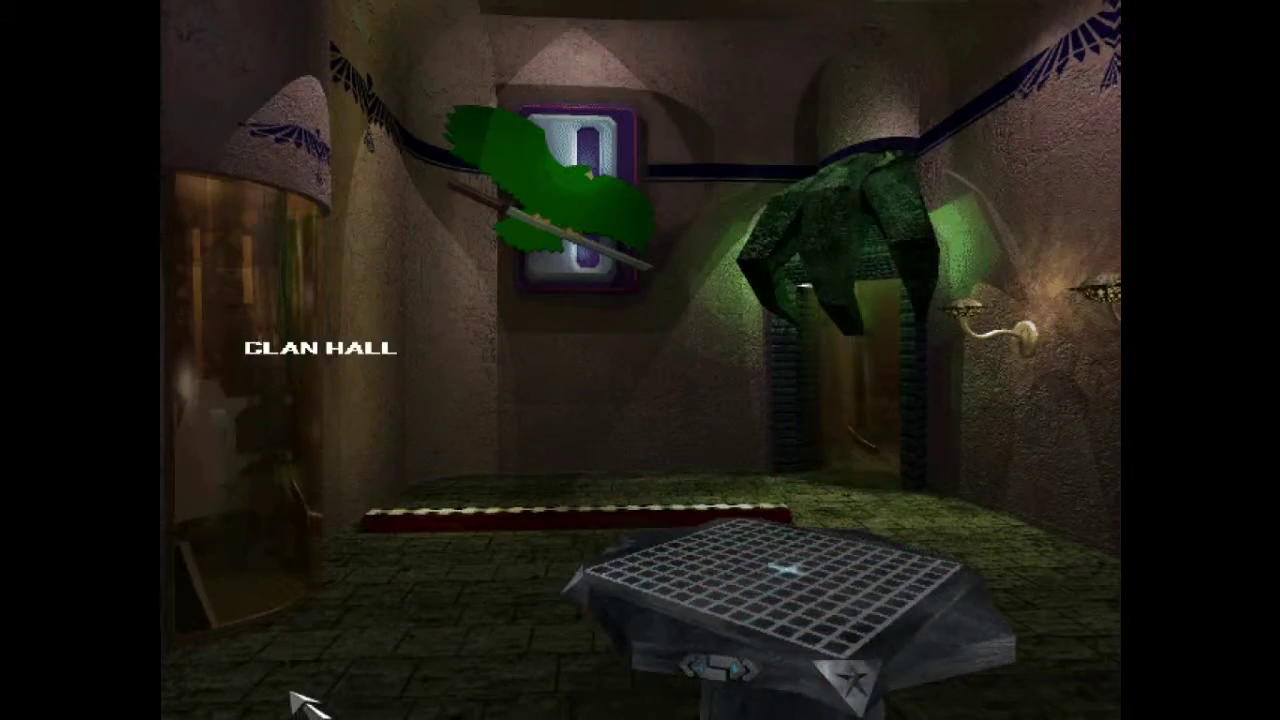
Step: Read the Rust Heart escort briefing and launch the mission
click(575, 205)
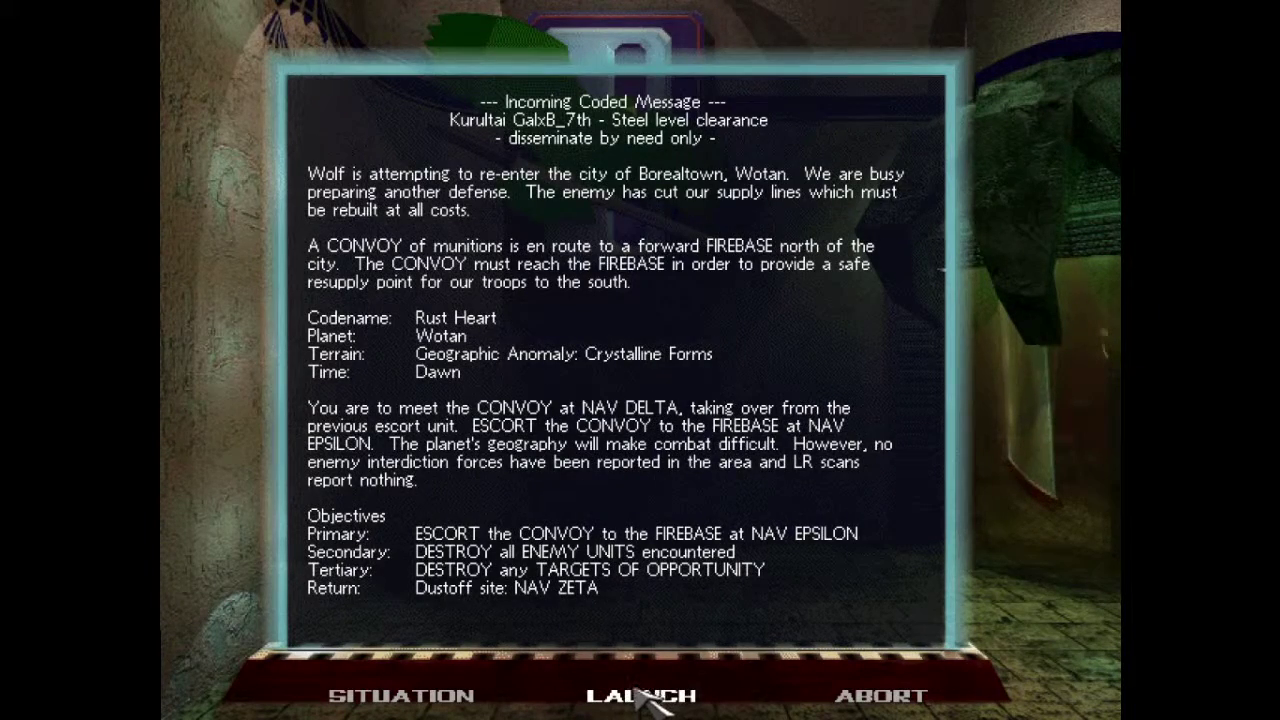
click(645, 696)
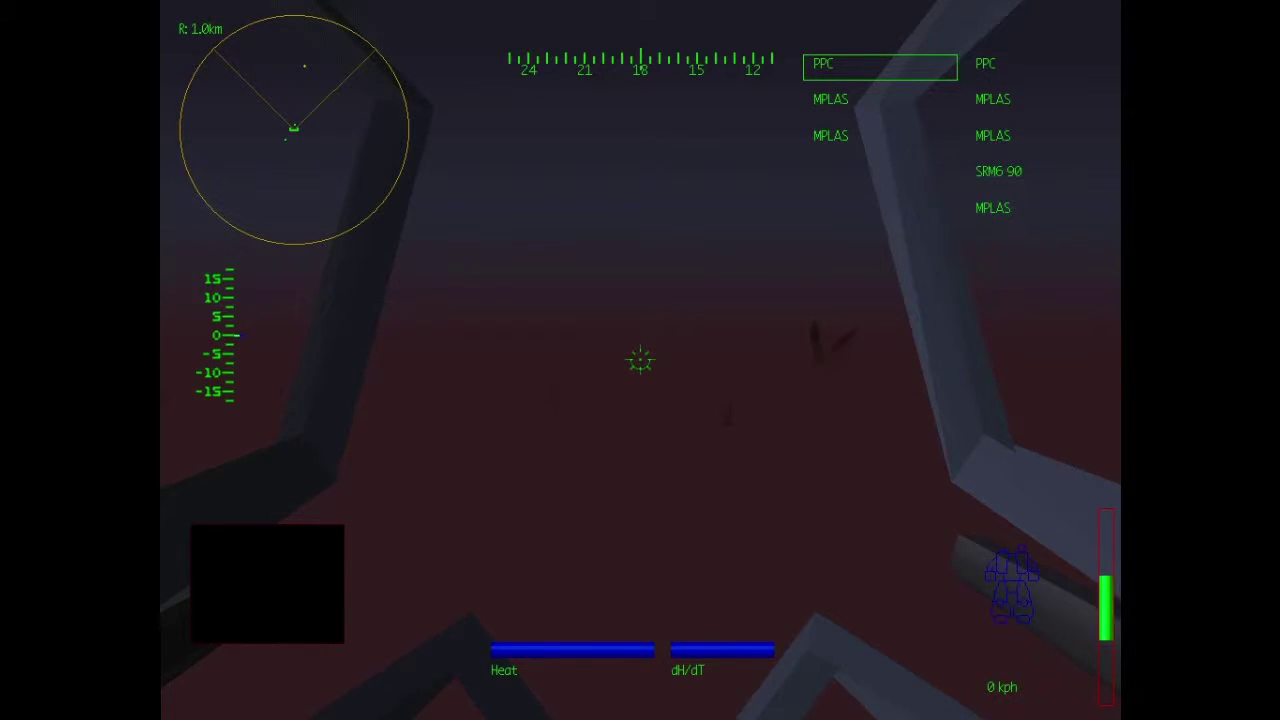
Step: Ready the medium pulse laser group and toggle the escort objectives display on and off
key(Right)
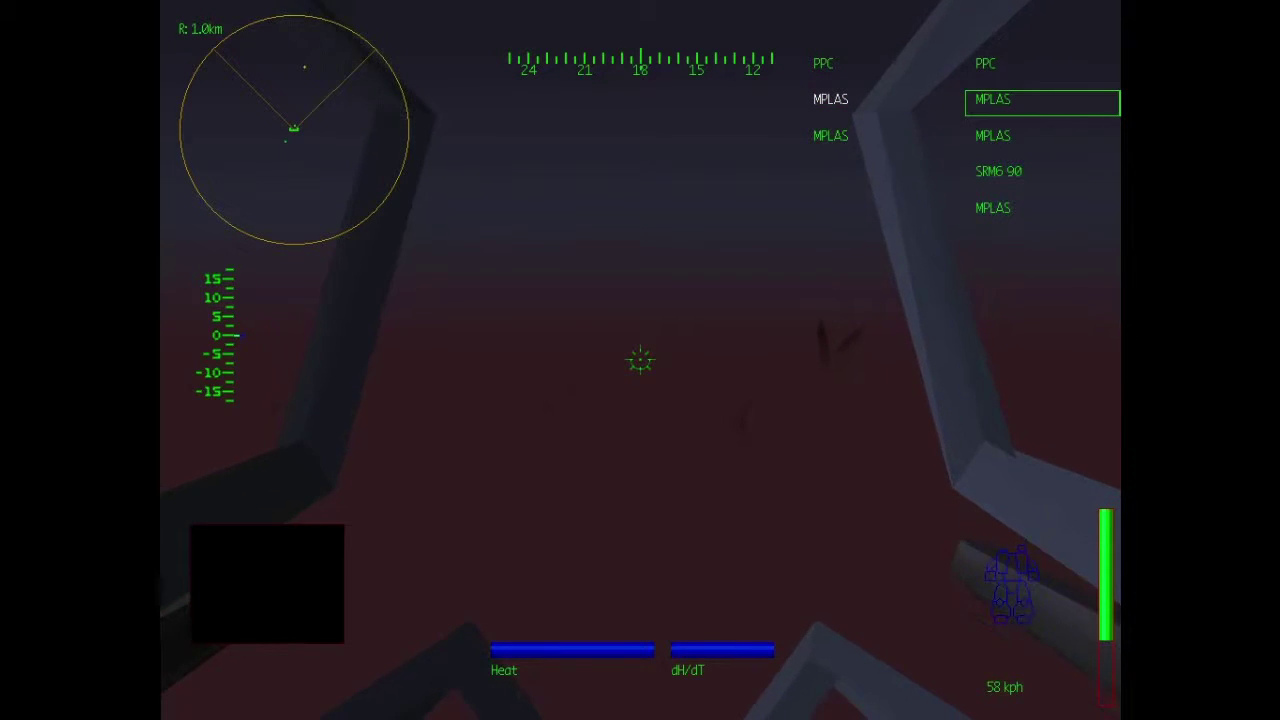
key(Down)
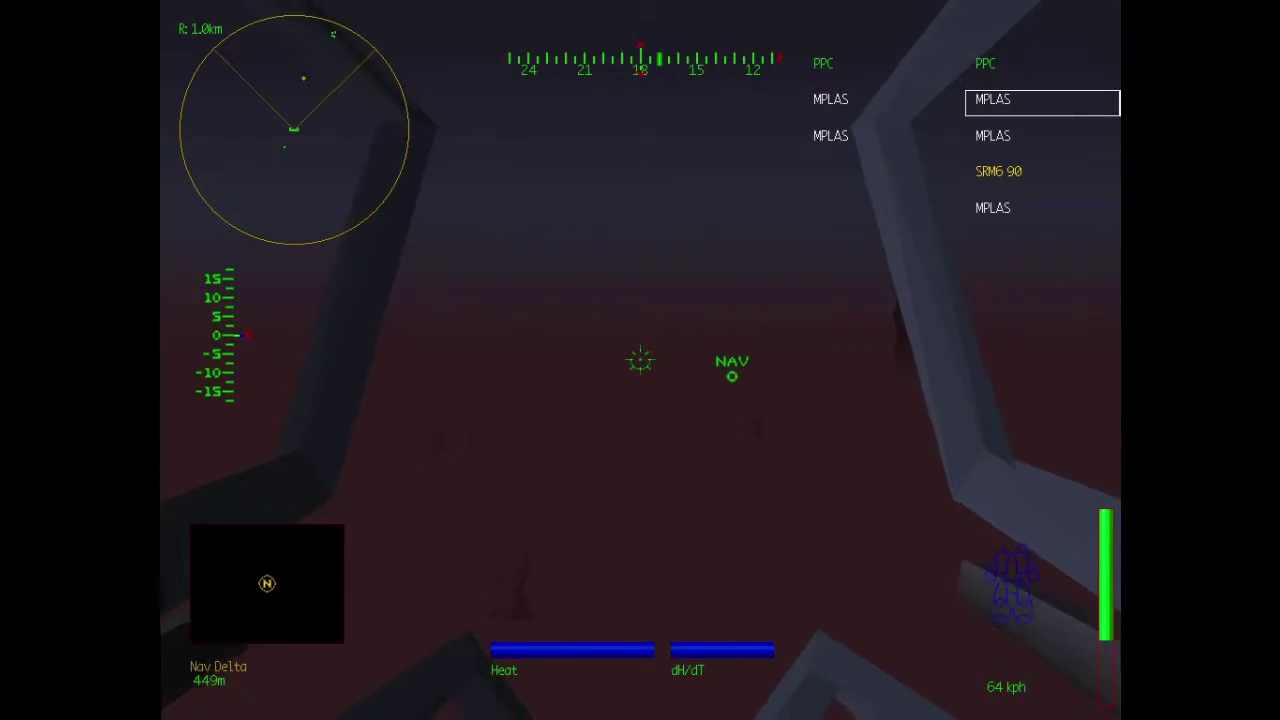
key(F9)
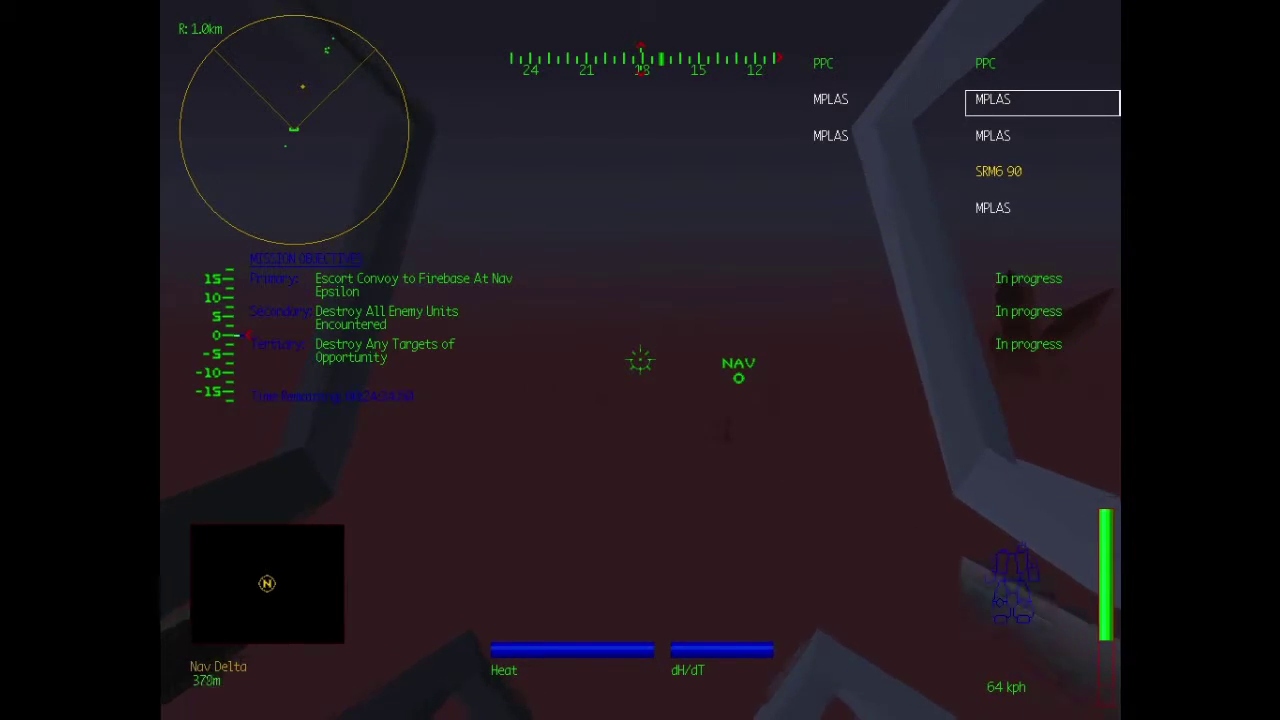
key(F9)
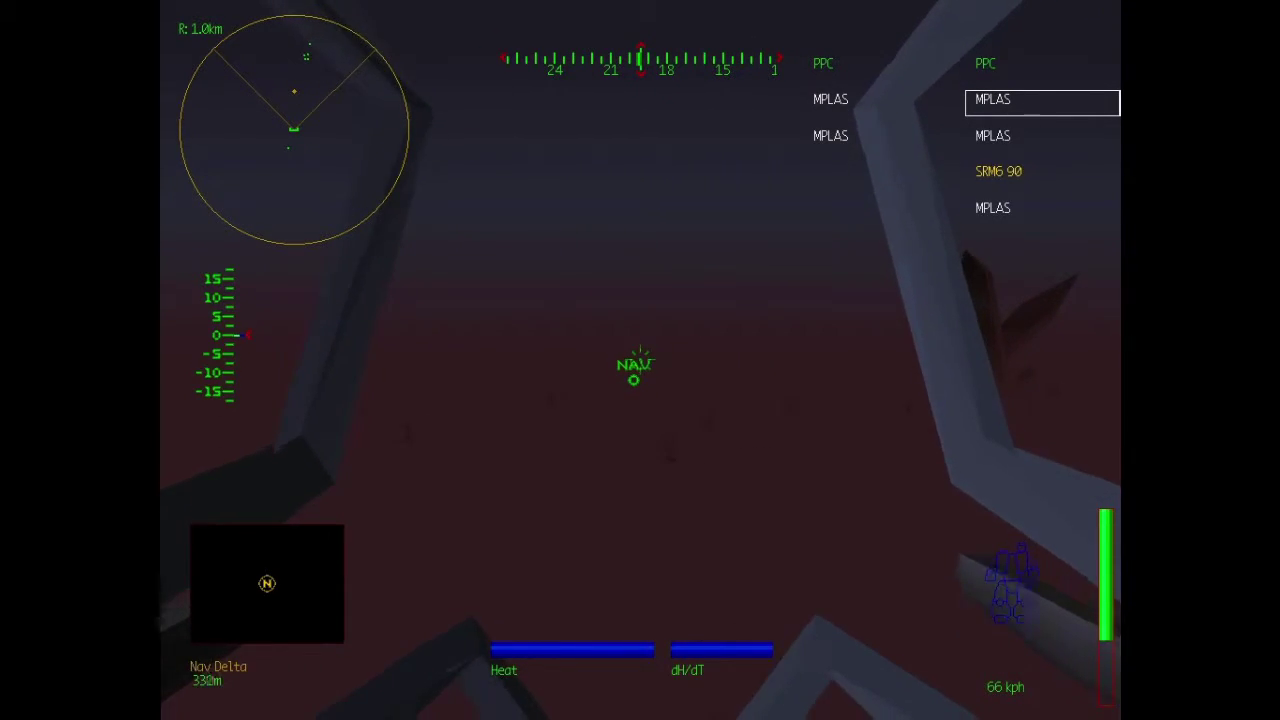
key(c)
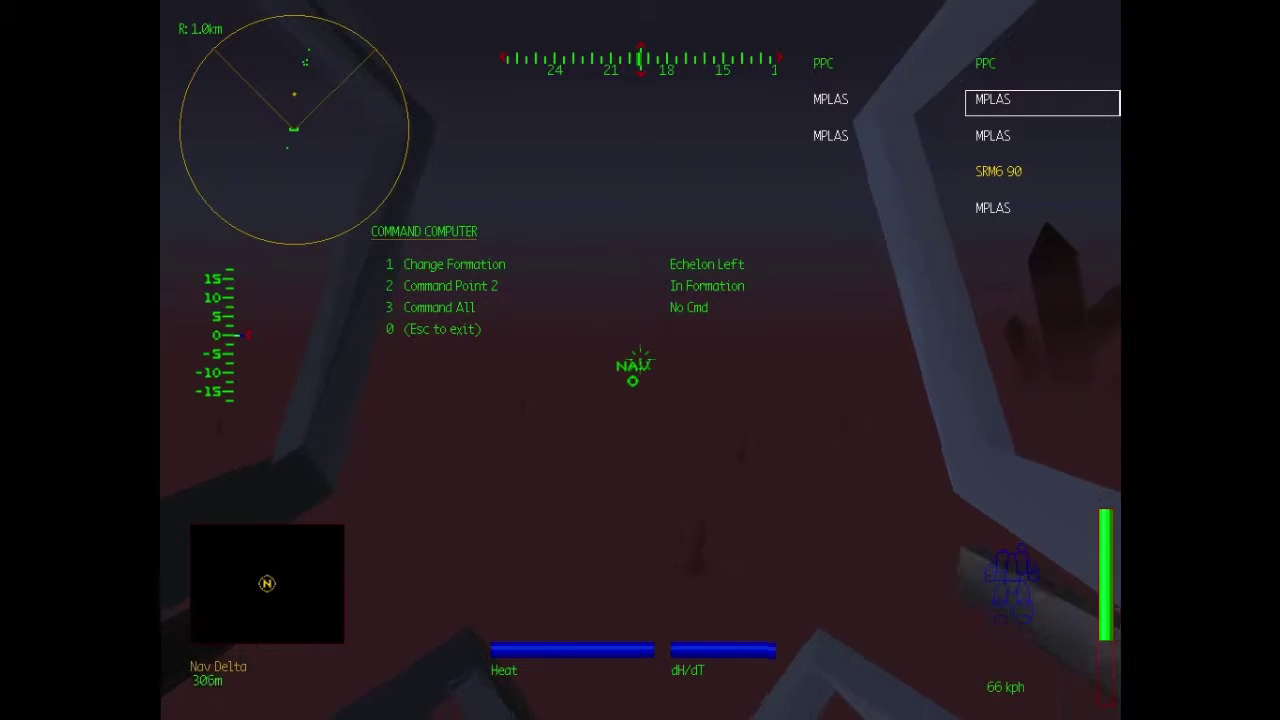
Step: Order all lancemates to engage at will through Command All
key(3)
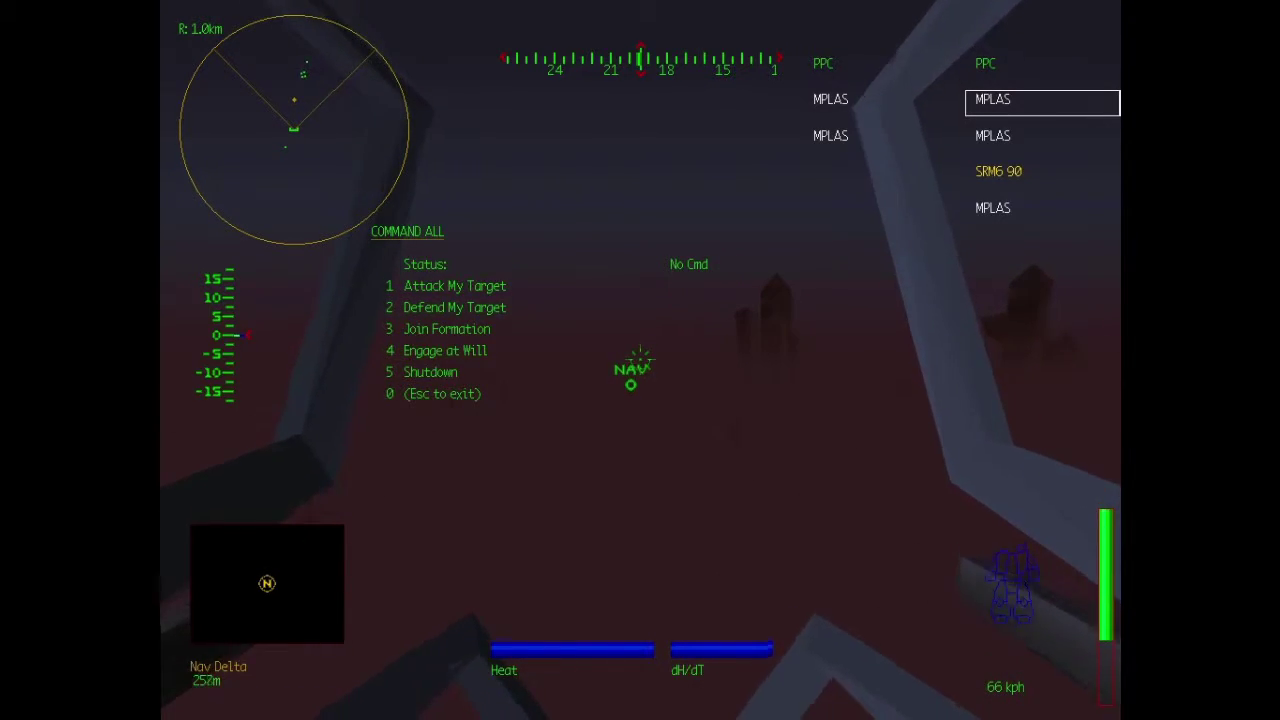
key(4)
key(Escape)
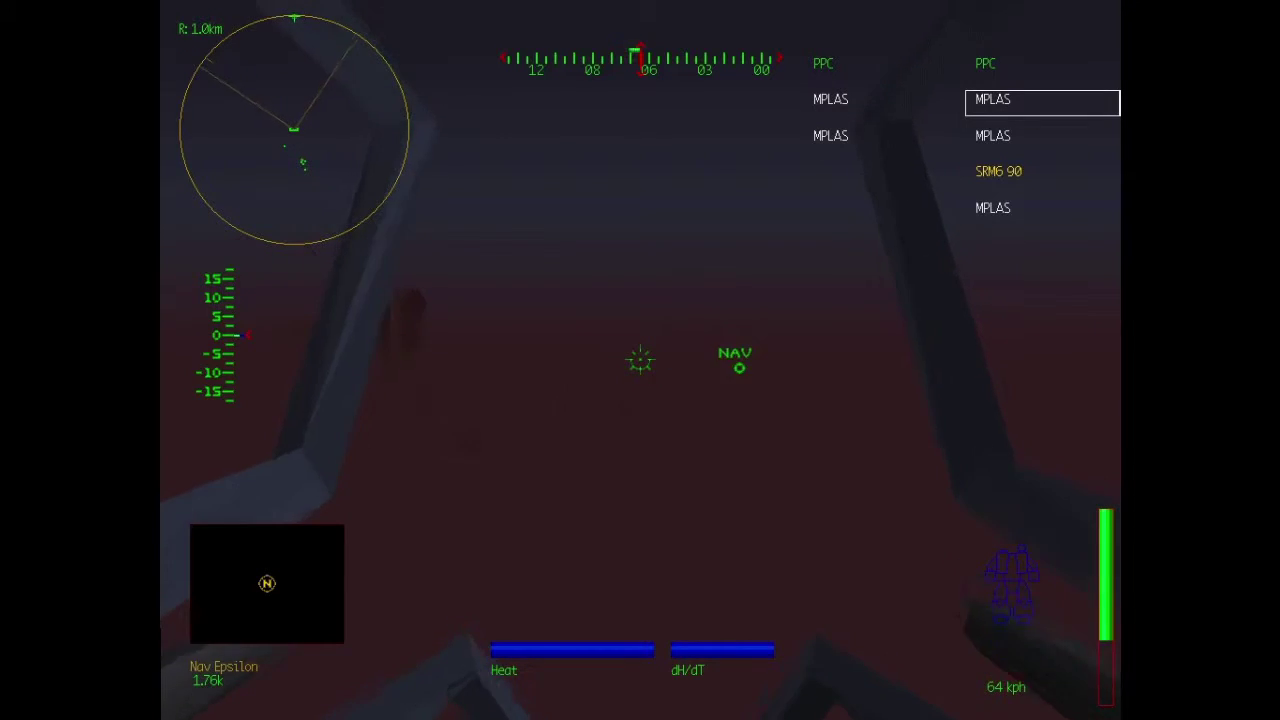
Step: Target the nearest enemy mech and order Point 2 to attack it
key(e)
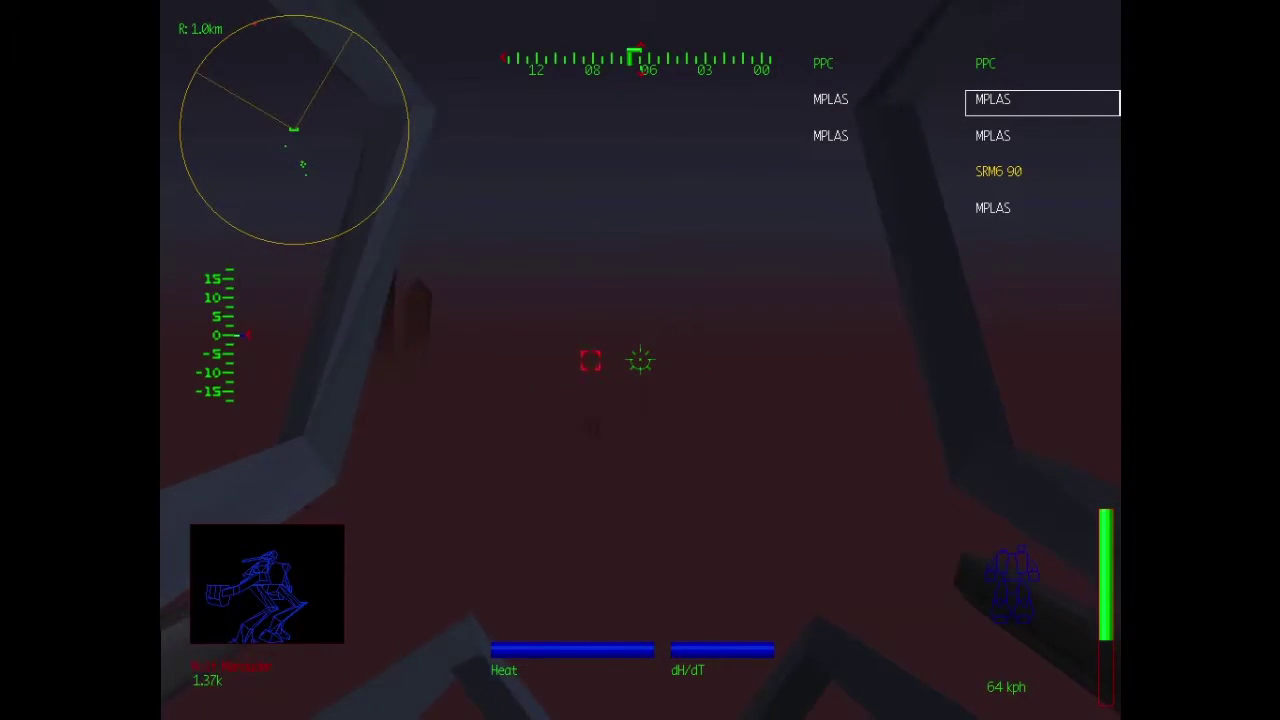
key(F1)
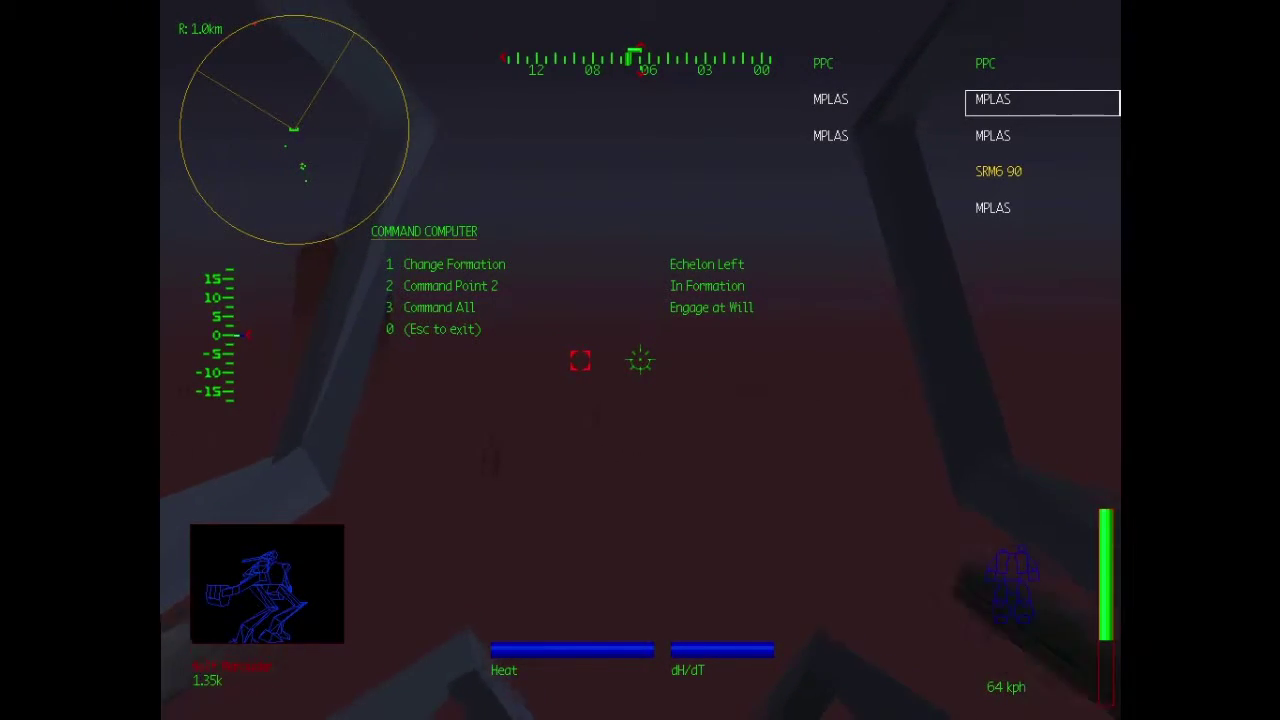
key(2)
key(1)
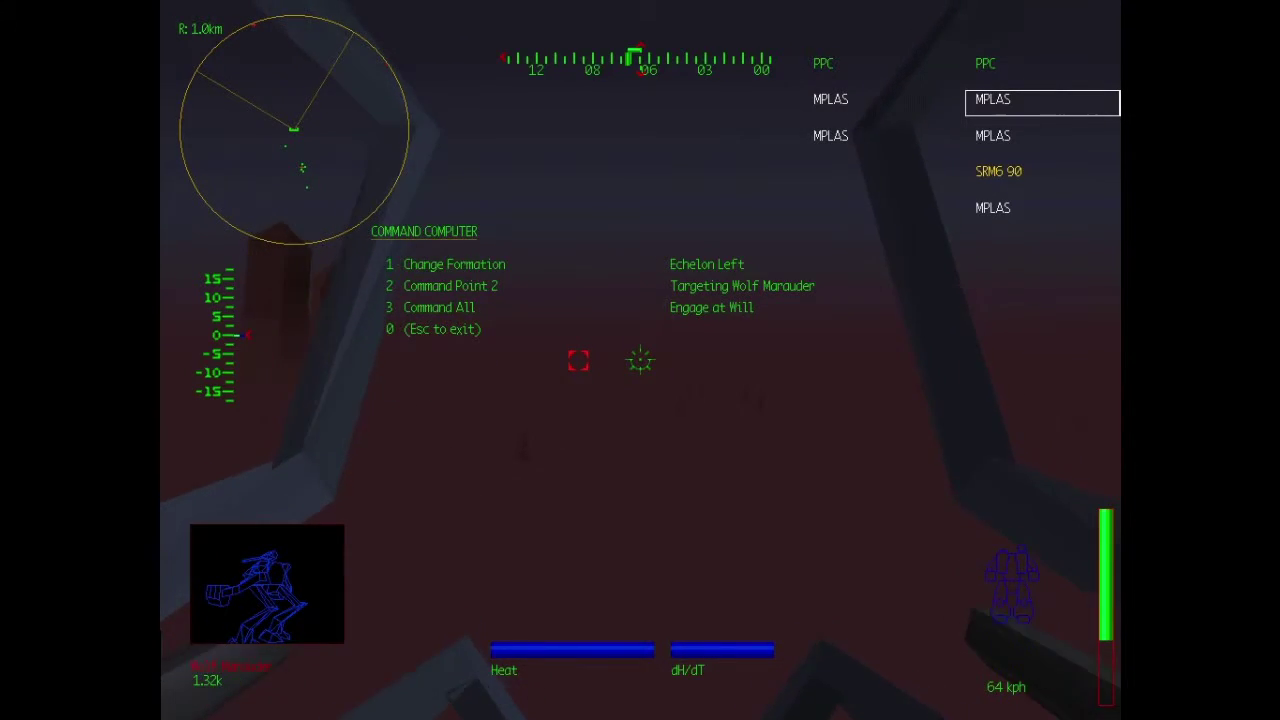
key(Escape)
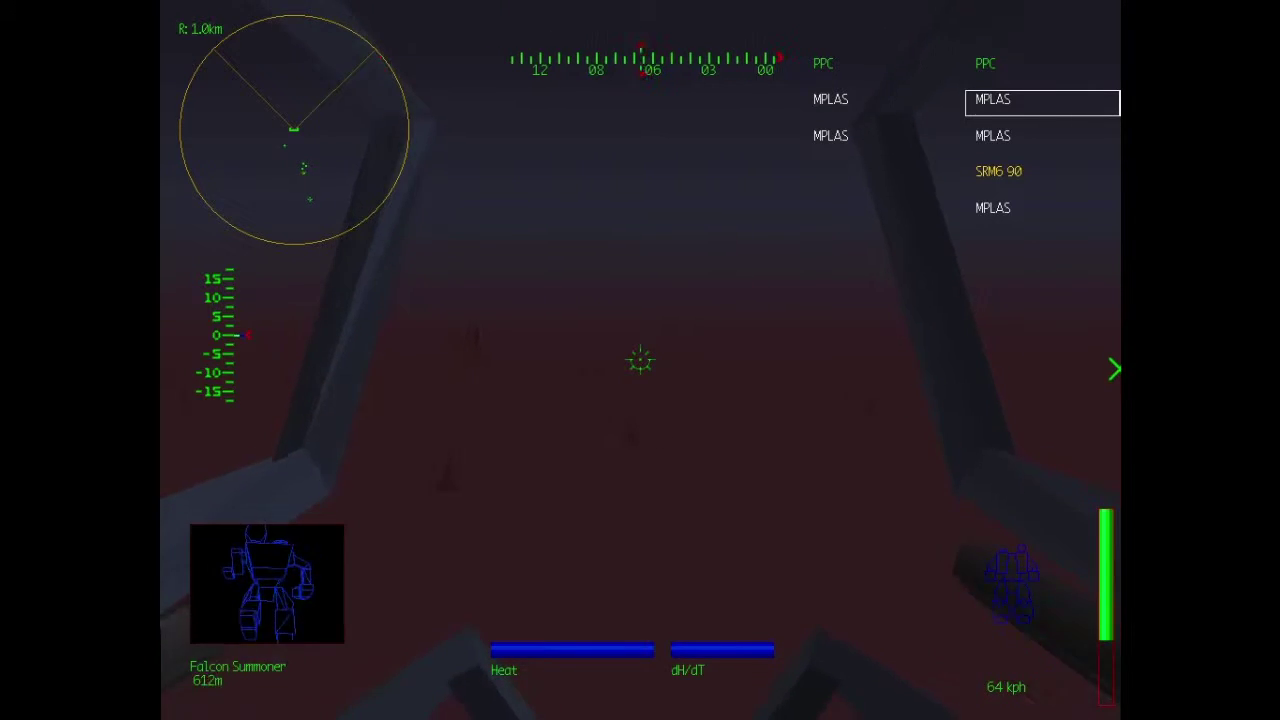
Step: Cycle targets to the Wolf Nova, send Point 2 after it, and fire the PPCs
key(t)
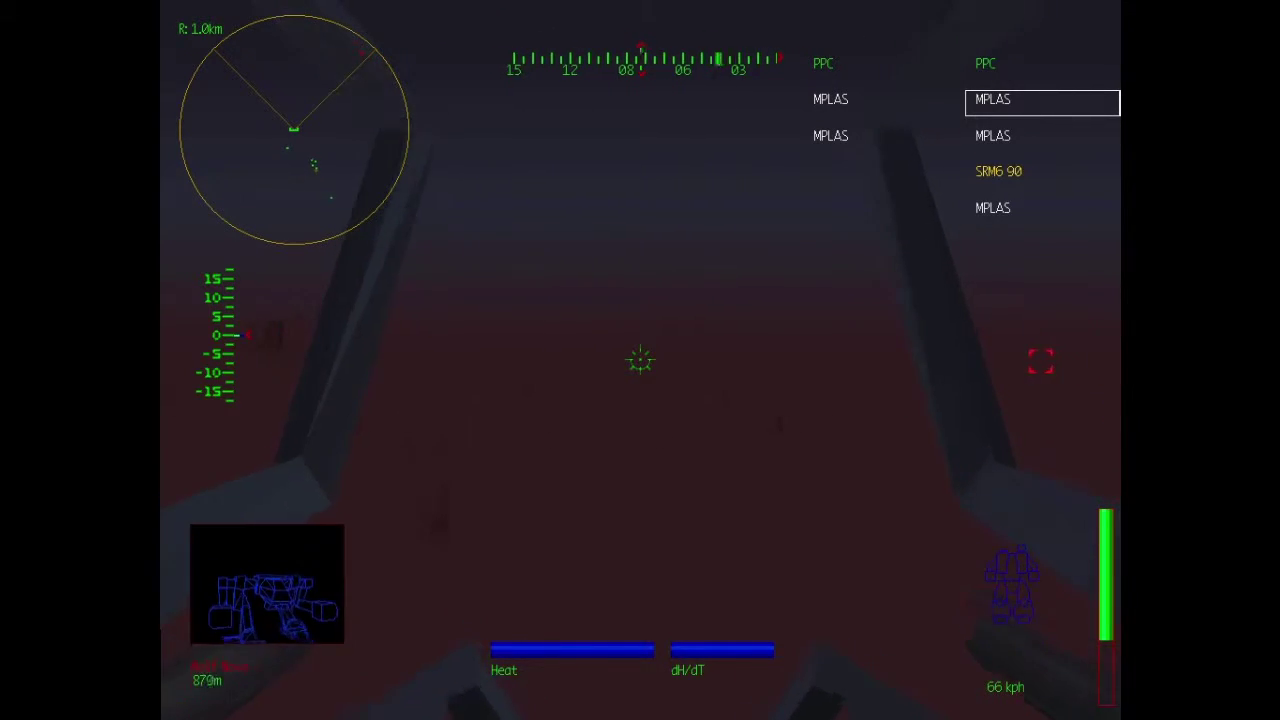
key(t)
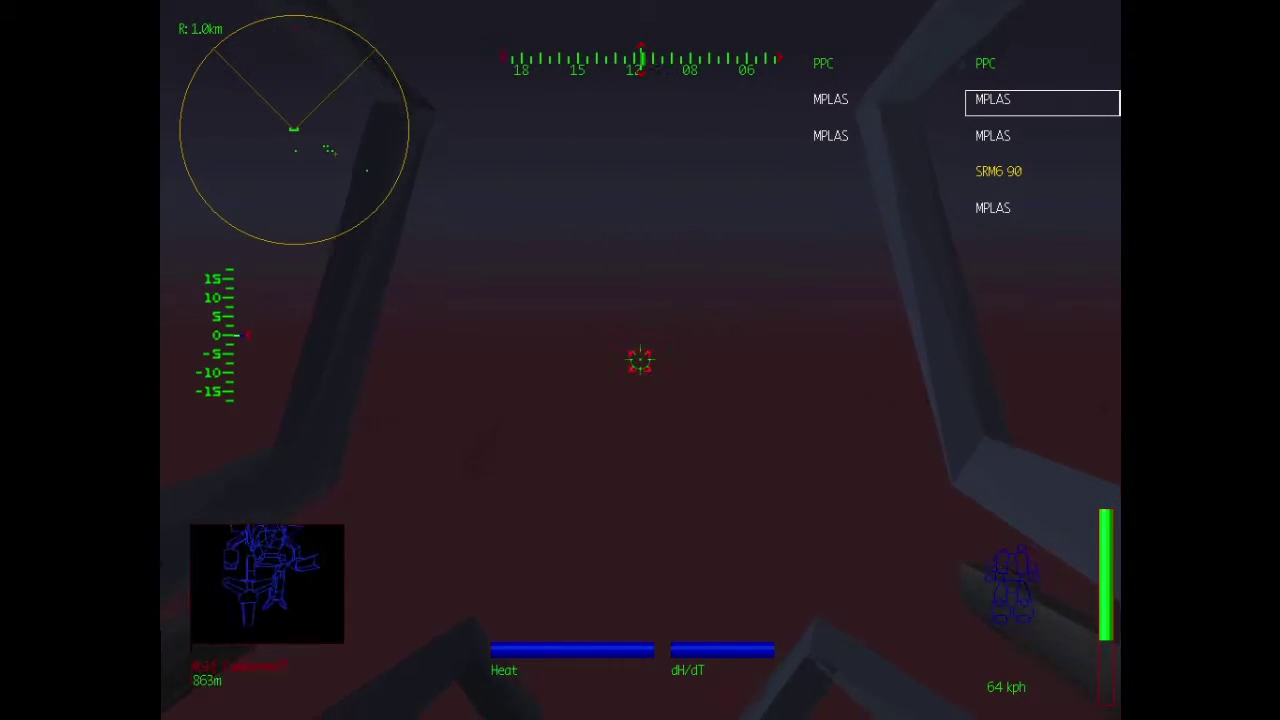
key(t)
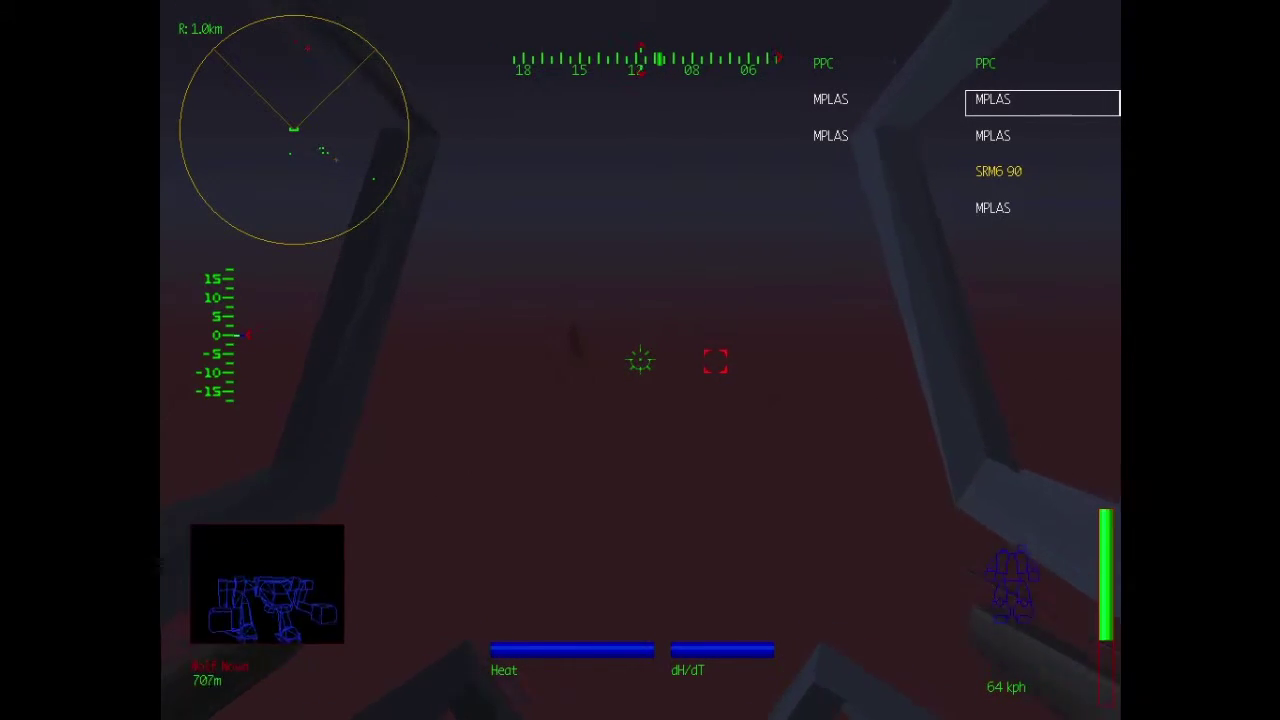
key(F1)
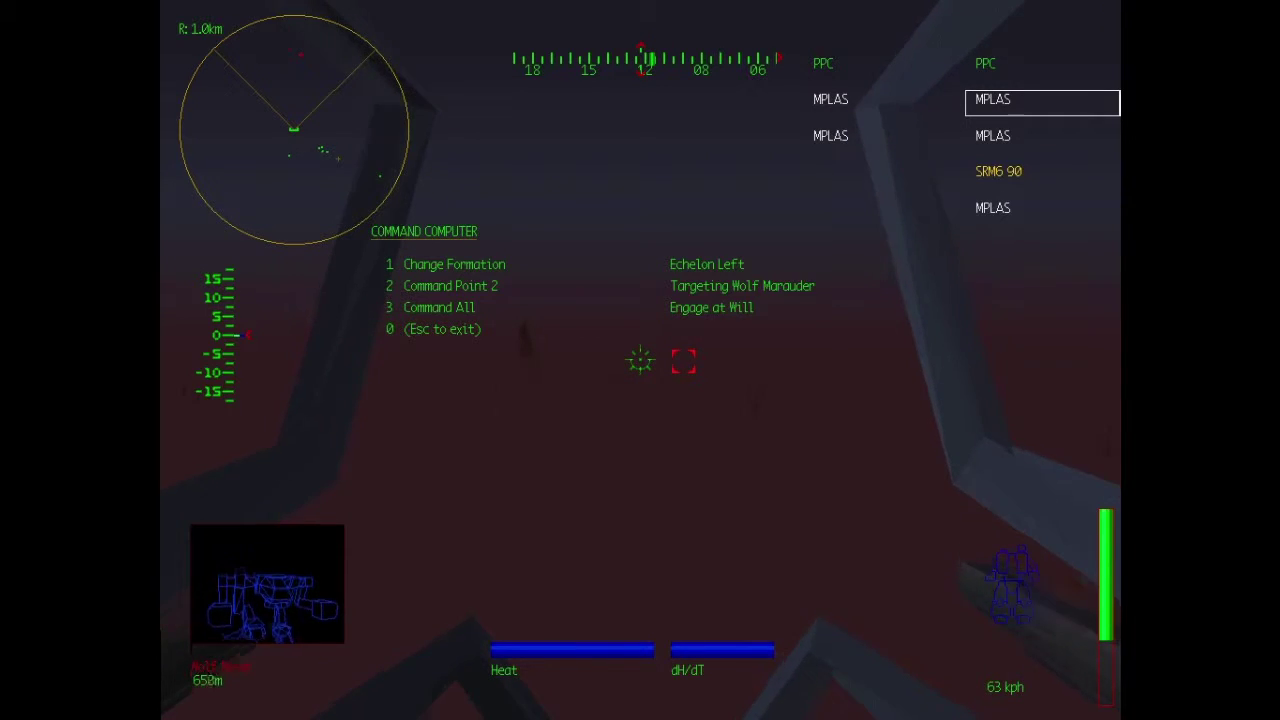
key(1)
key(1)
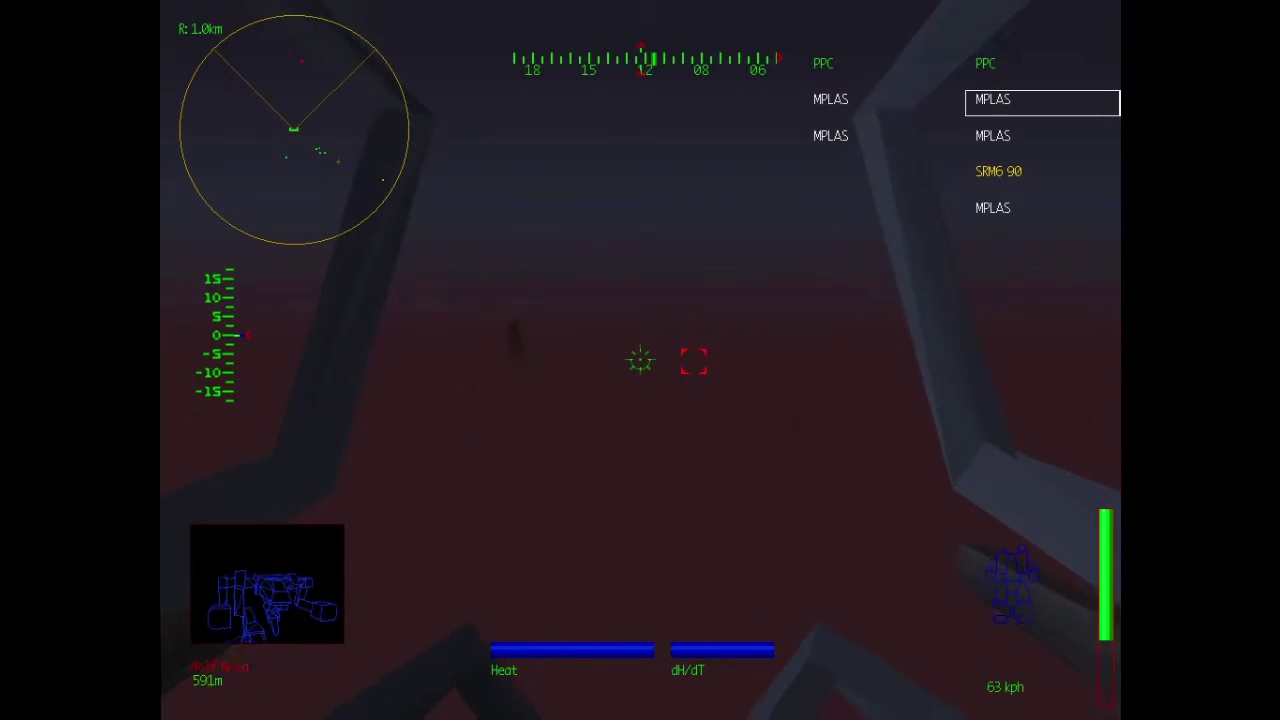
key(F1)
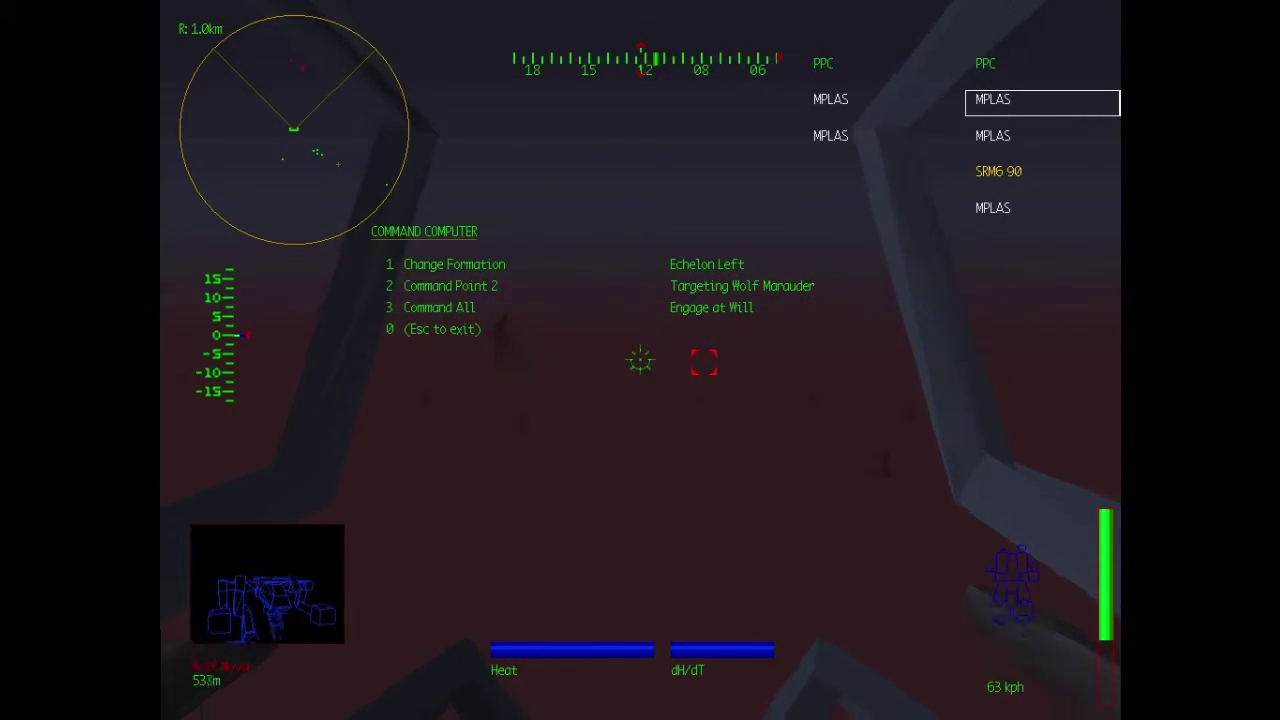
key(2)
key(1)
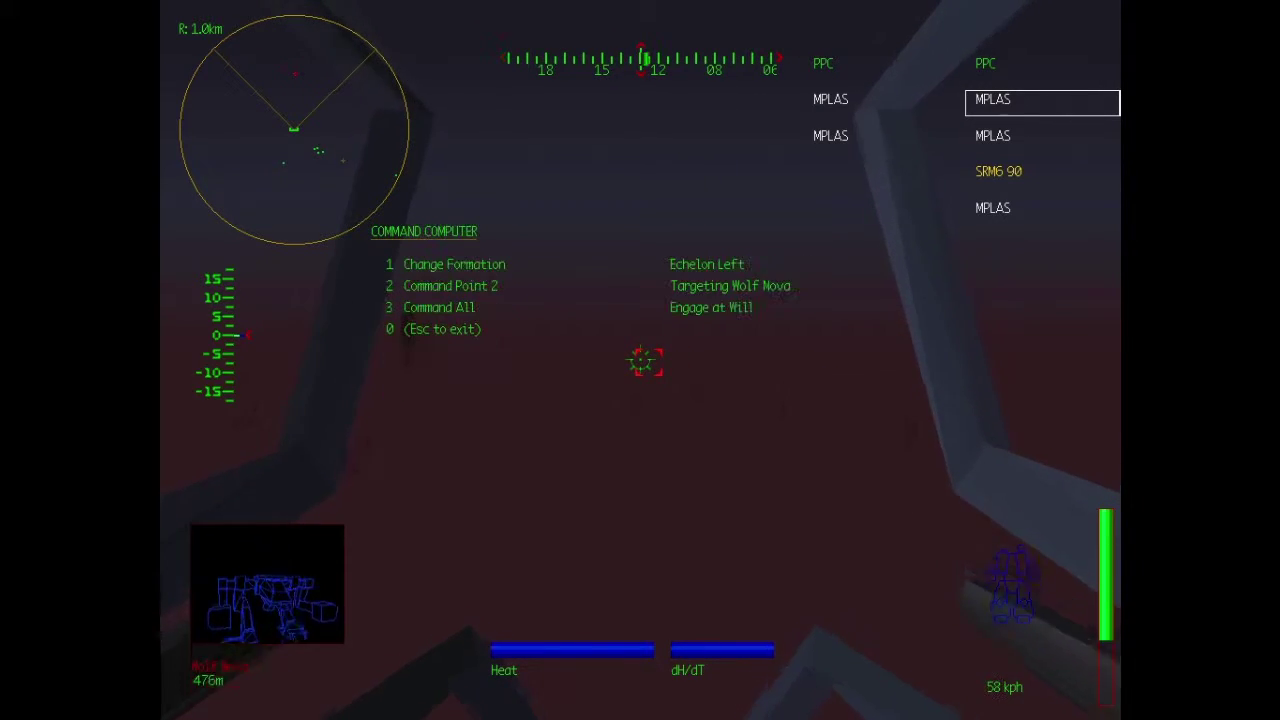
key(Escape)
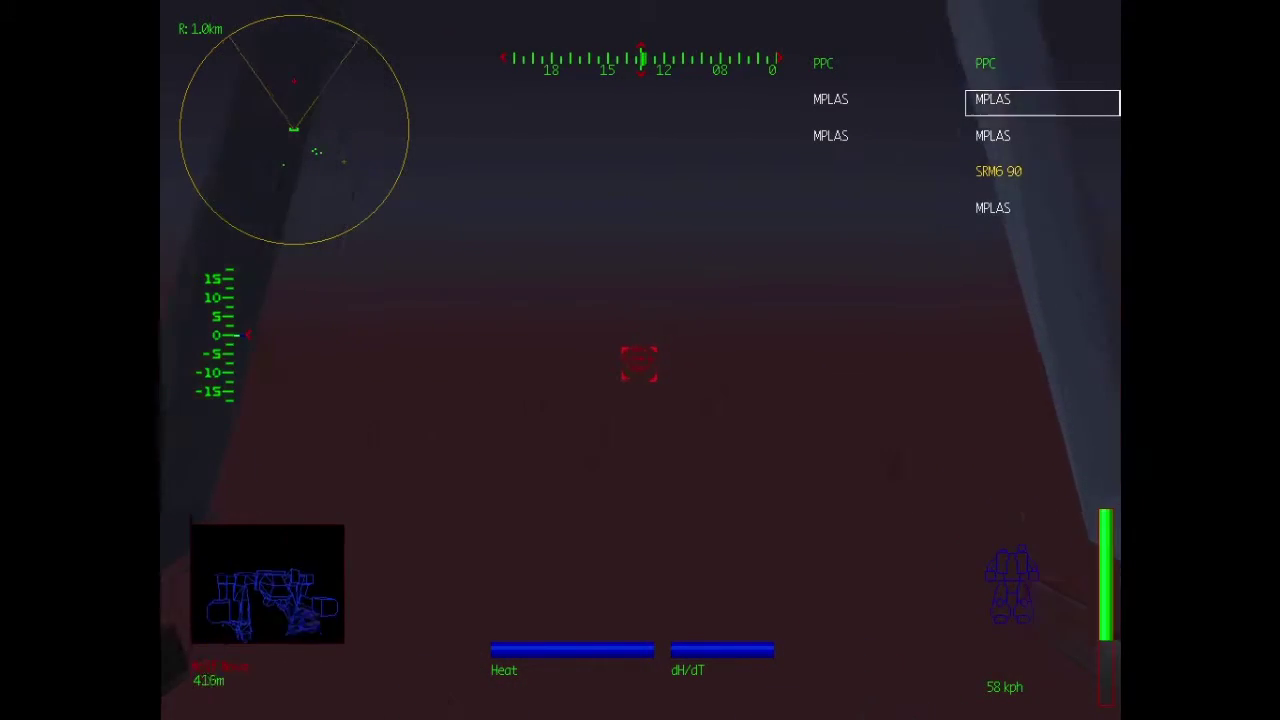
key(Return)
key(Return)
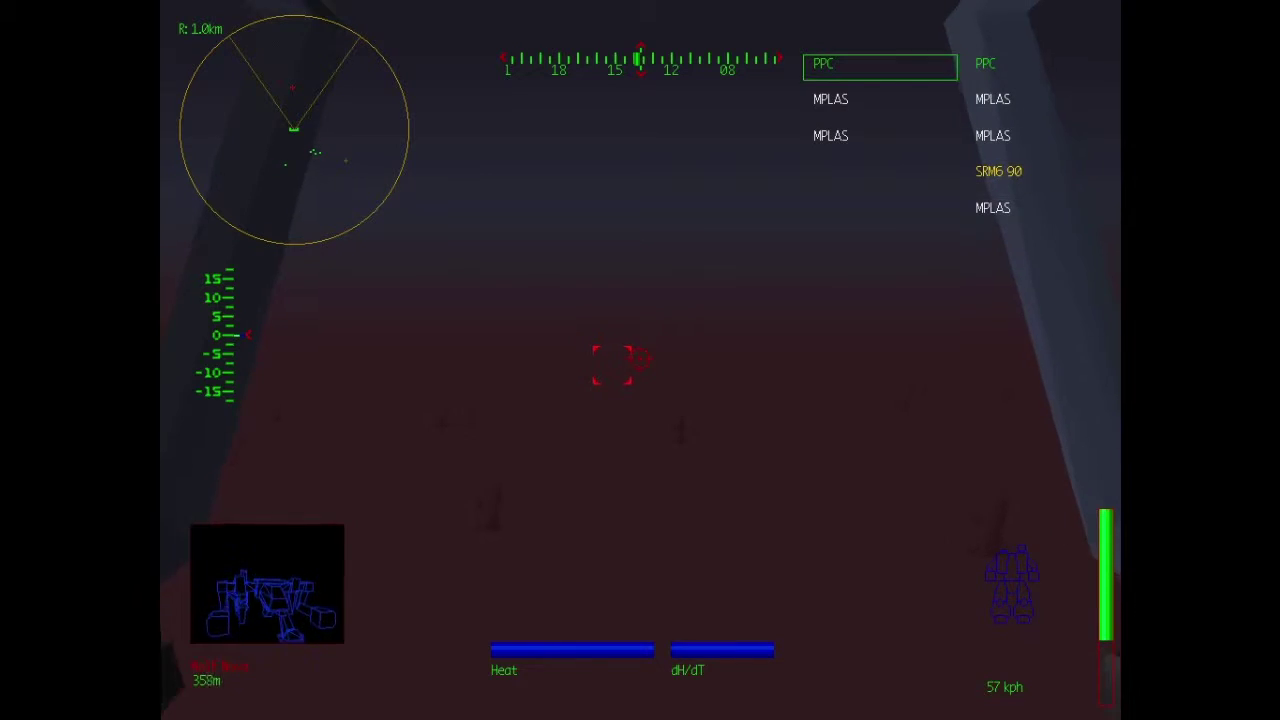
key(space)
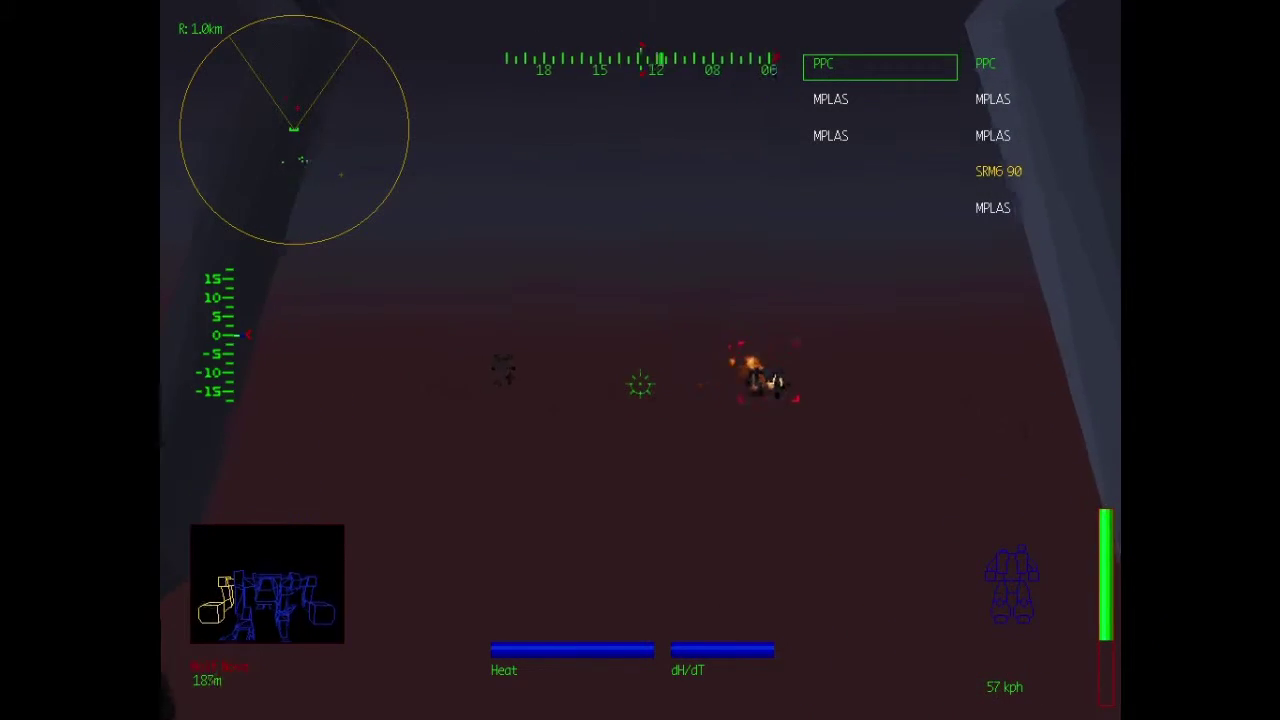
Step: Turn toward the Wolf Nova and pound it with PPC, laser and SRM fire
key(Left)
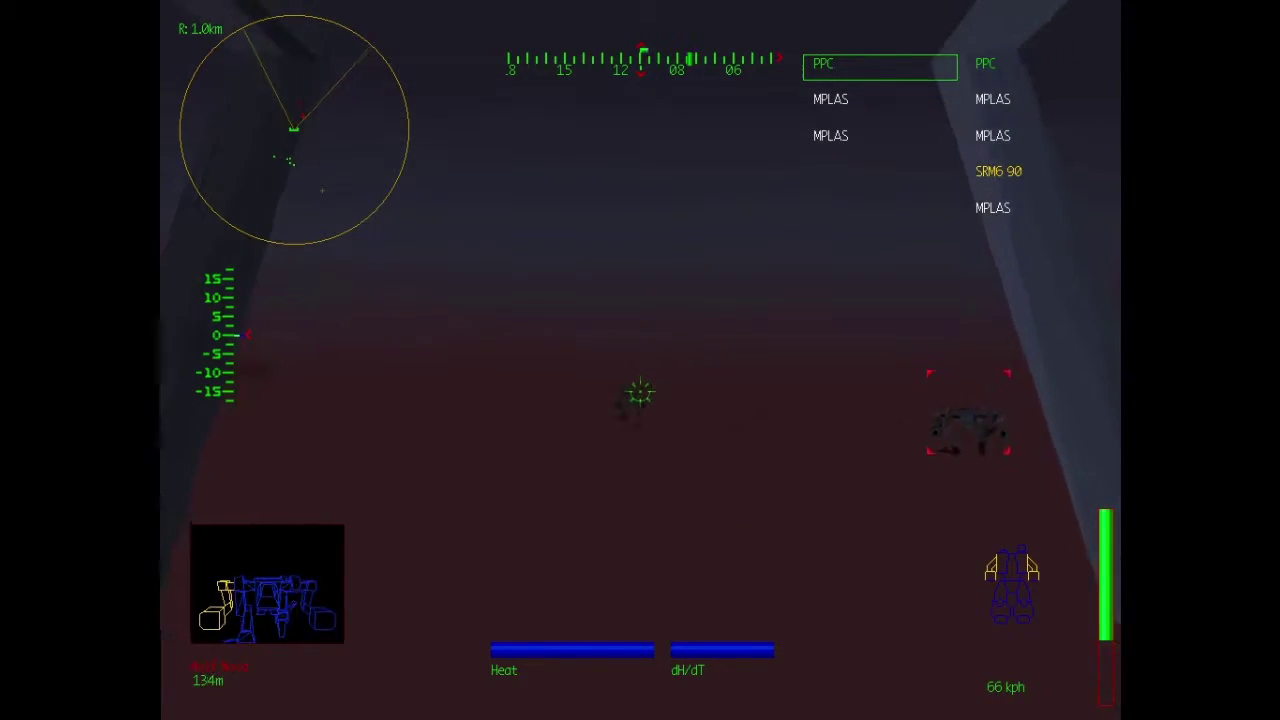
key(space)
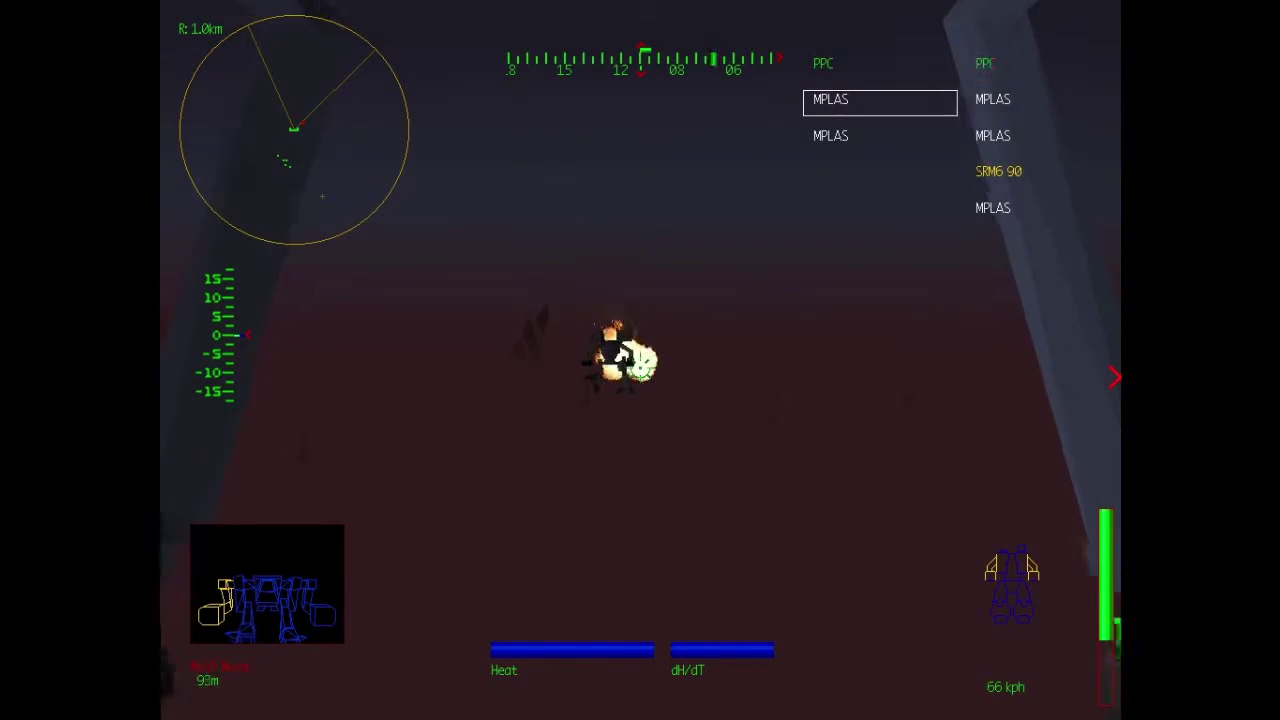
key(space)
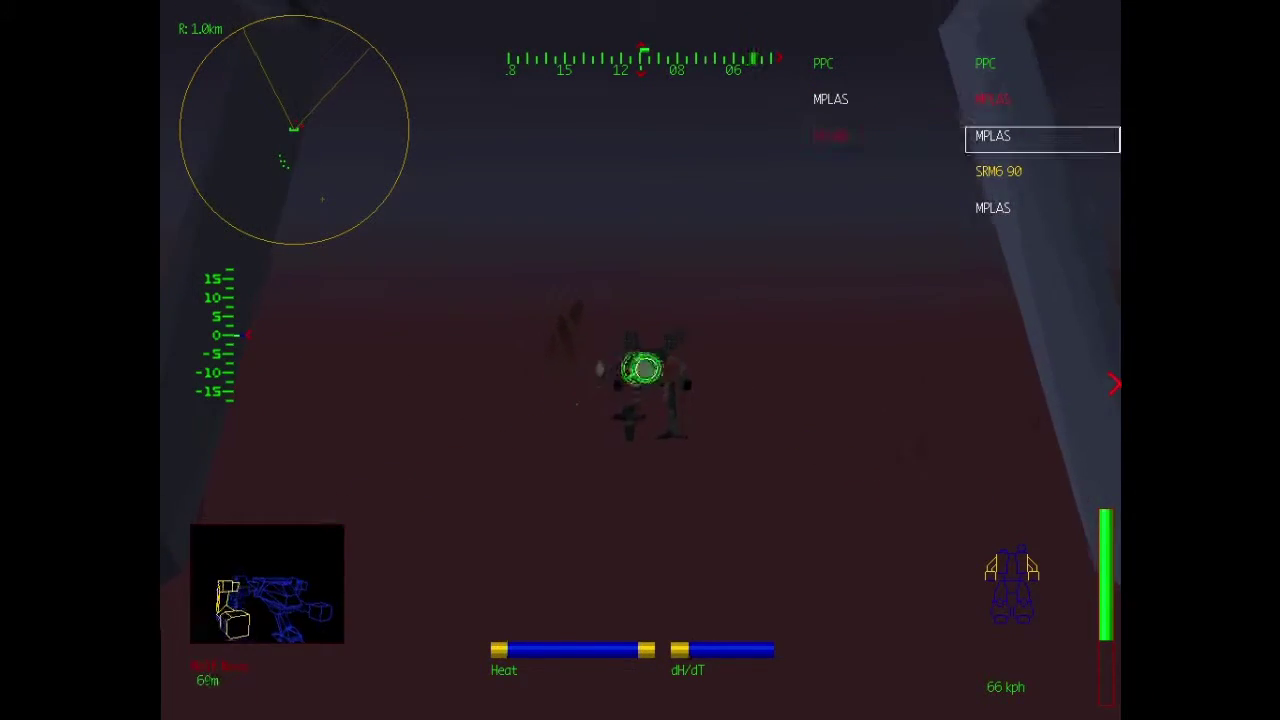
key(space)
key(space)
key(space)
key(space)
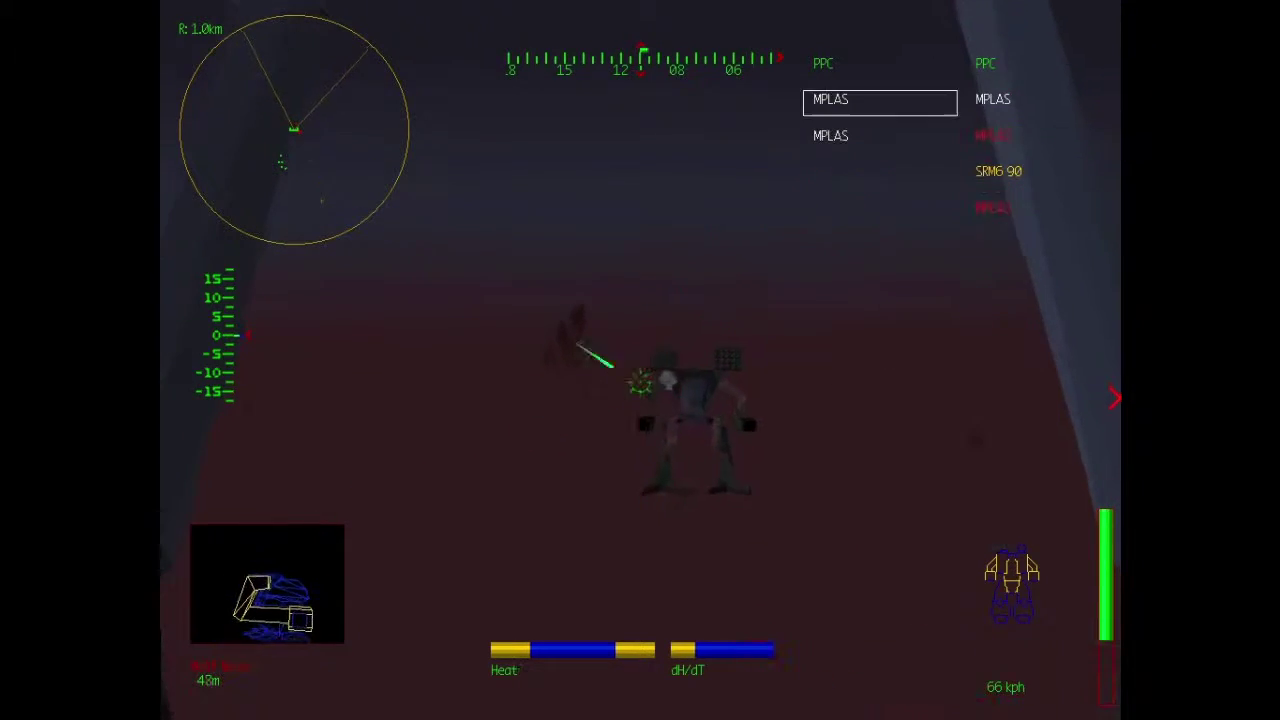
key(space)
key(space)
key(space)
key(space)
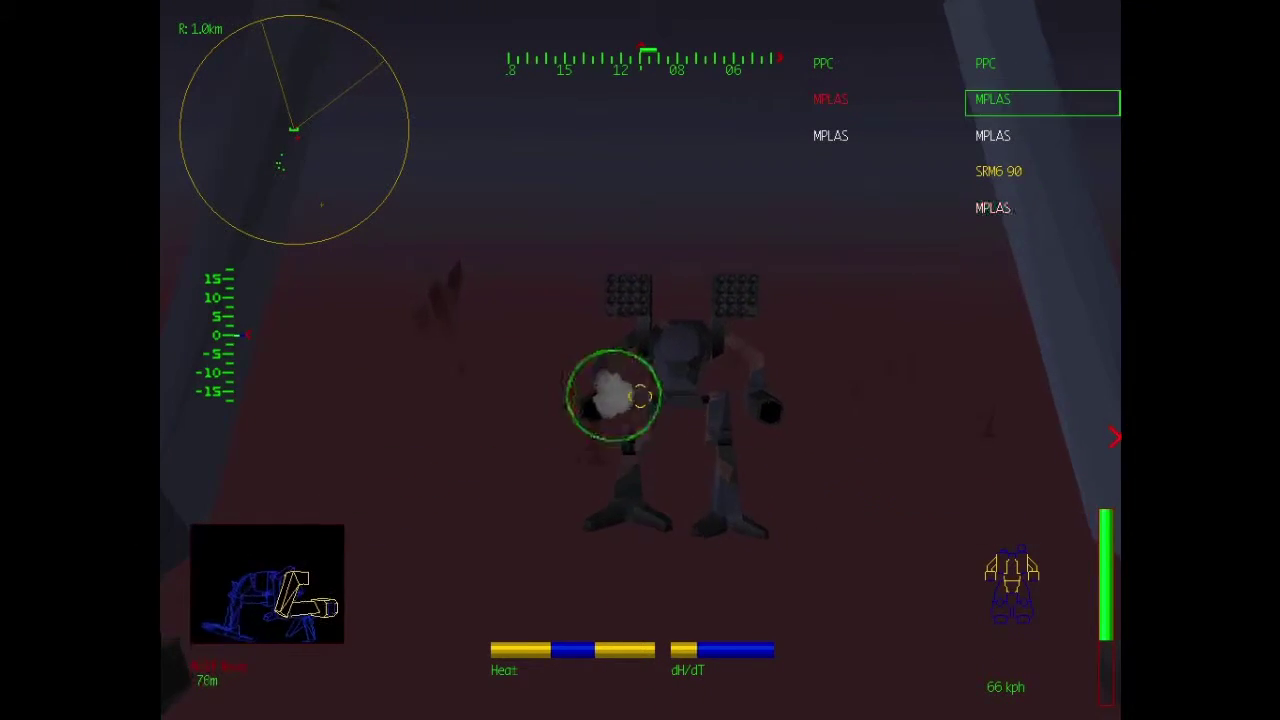
key(space)
key(space)
key(space)
key(space)
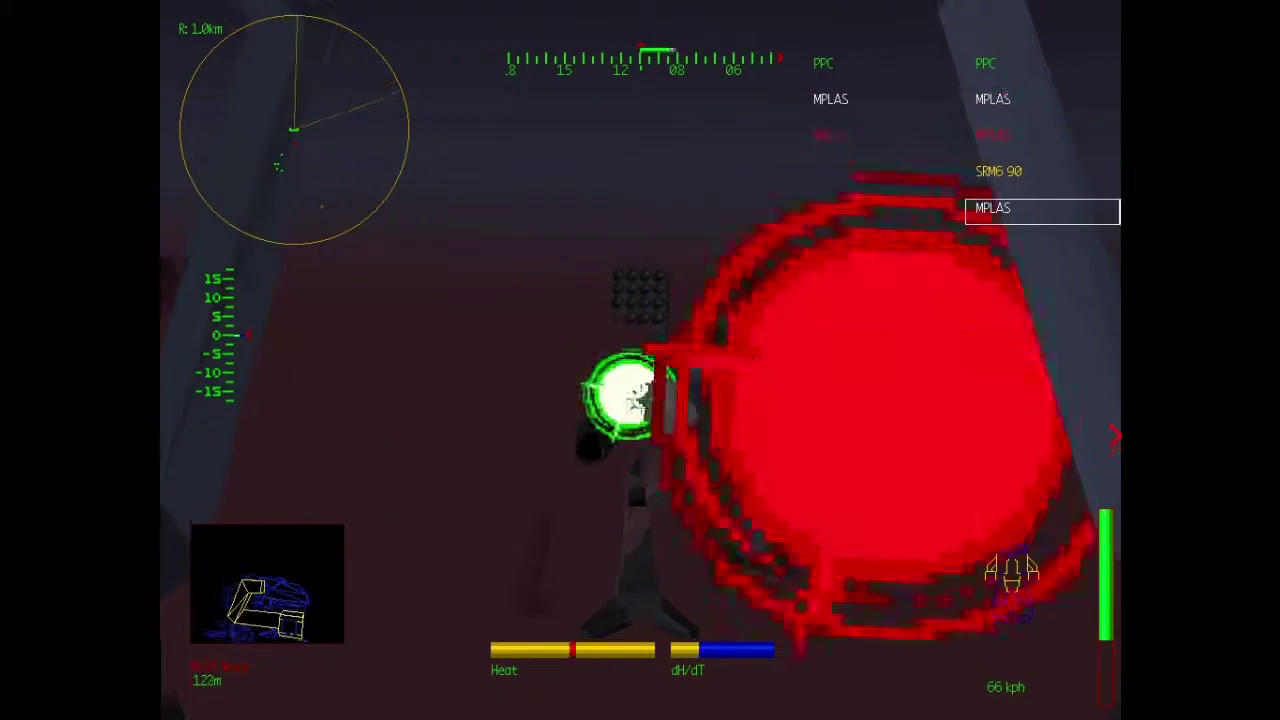
key(space)
key(space)
key(space)
key(space)
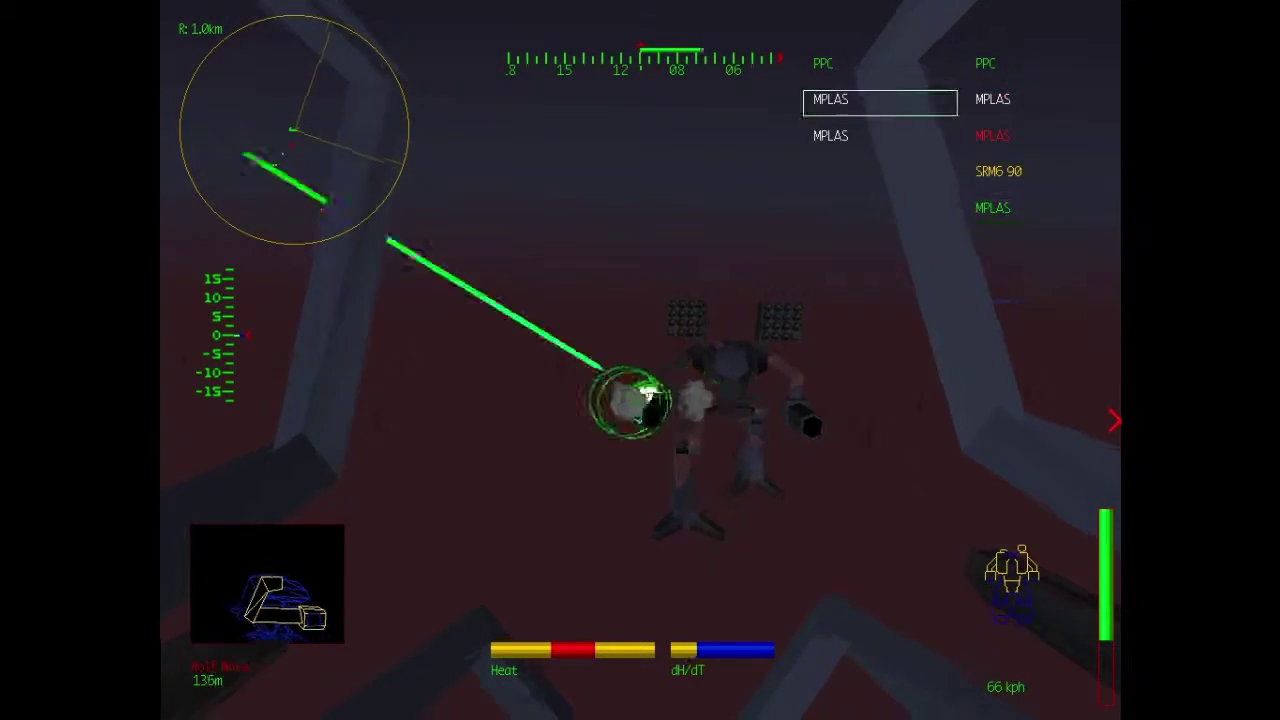
key(space)
key(space)
key(space)
key(space)
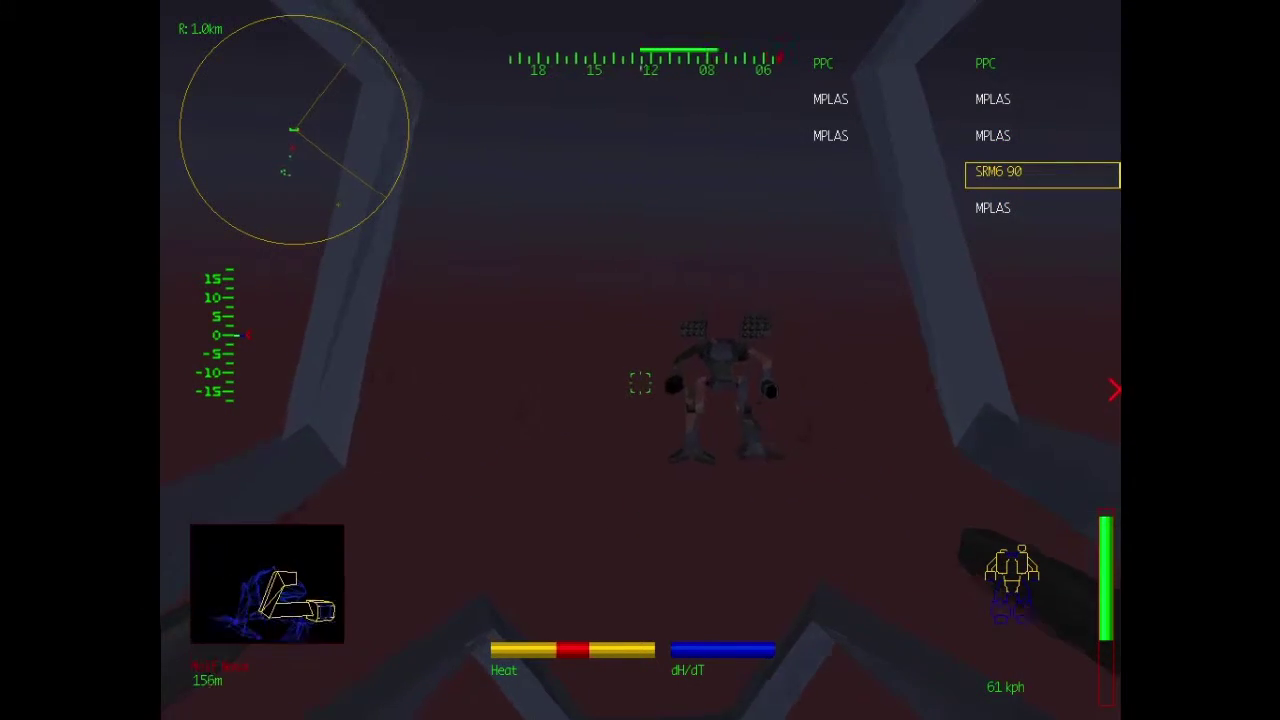
key(space)
key(space)
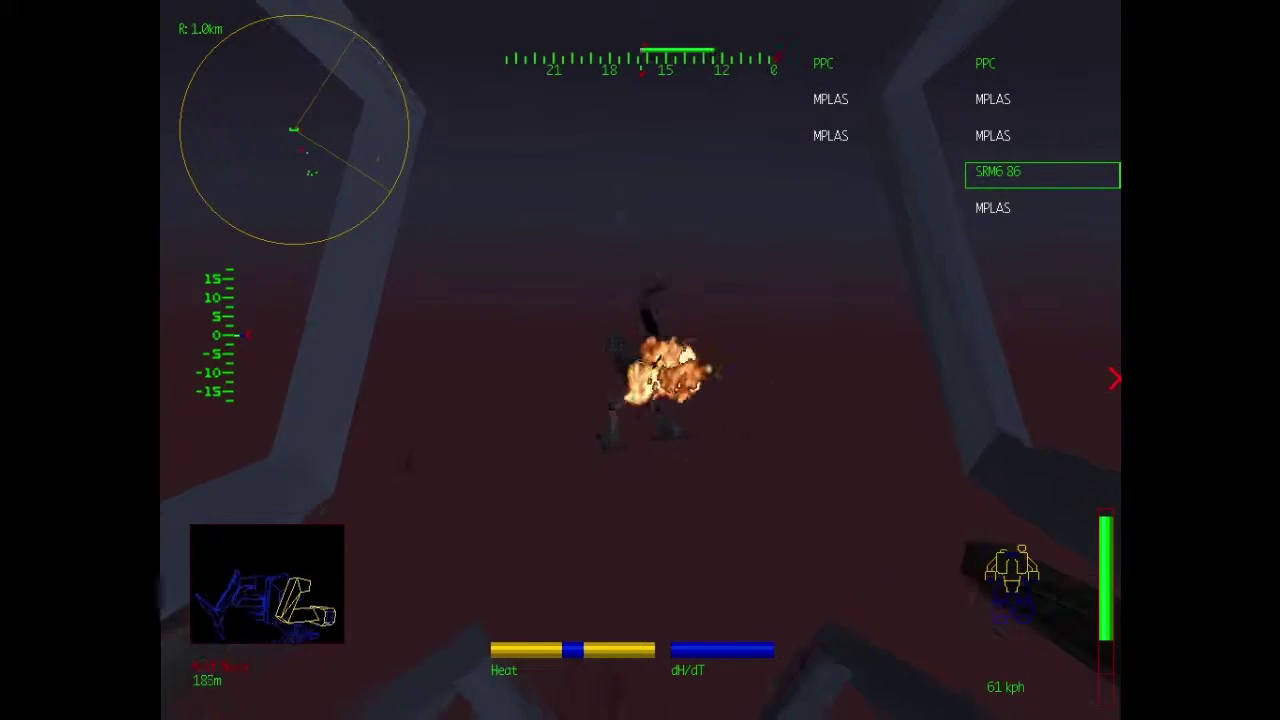
key(space)
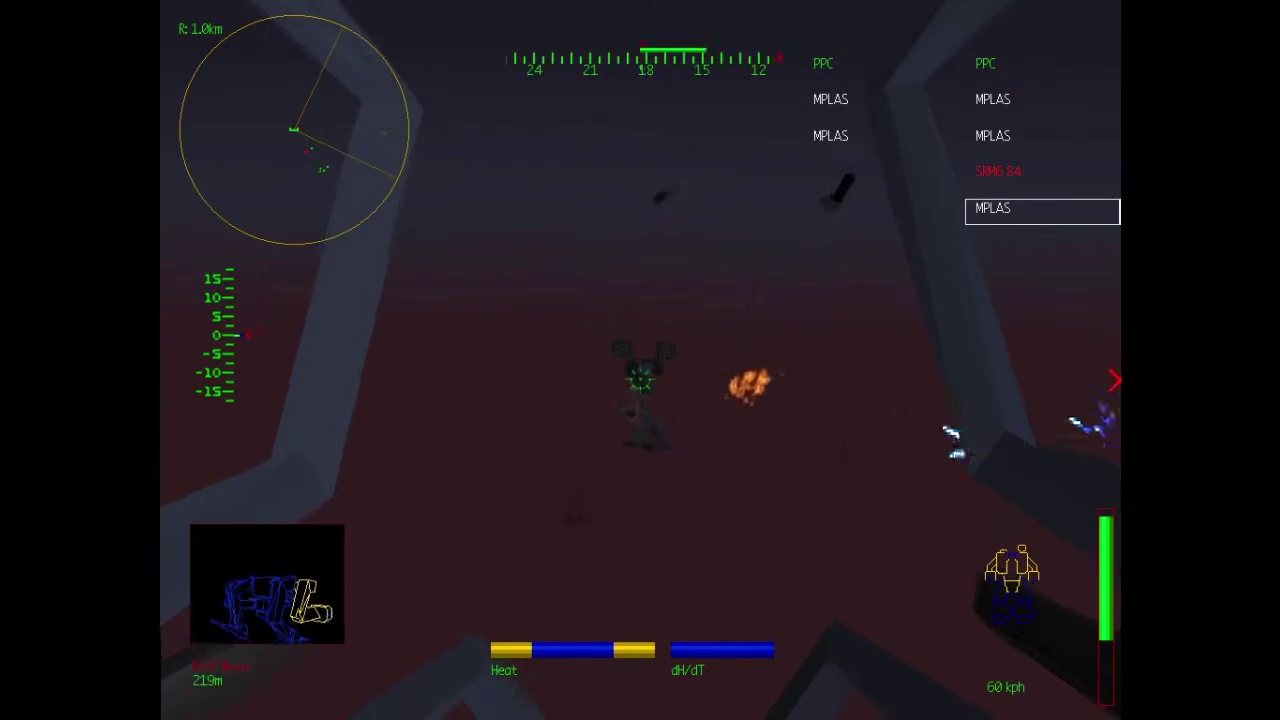
Step: Target the next enemy mech and hit it with repeated laser and PPC volleys
key(t)
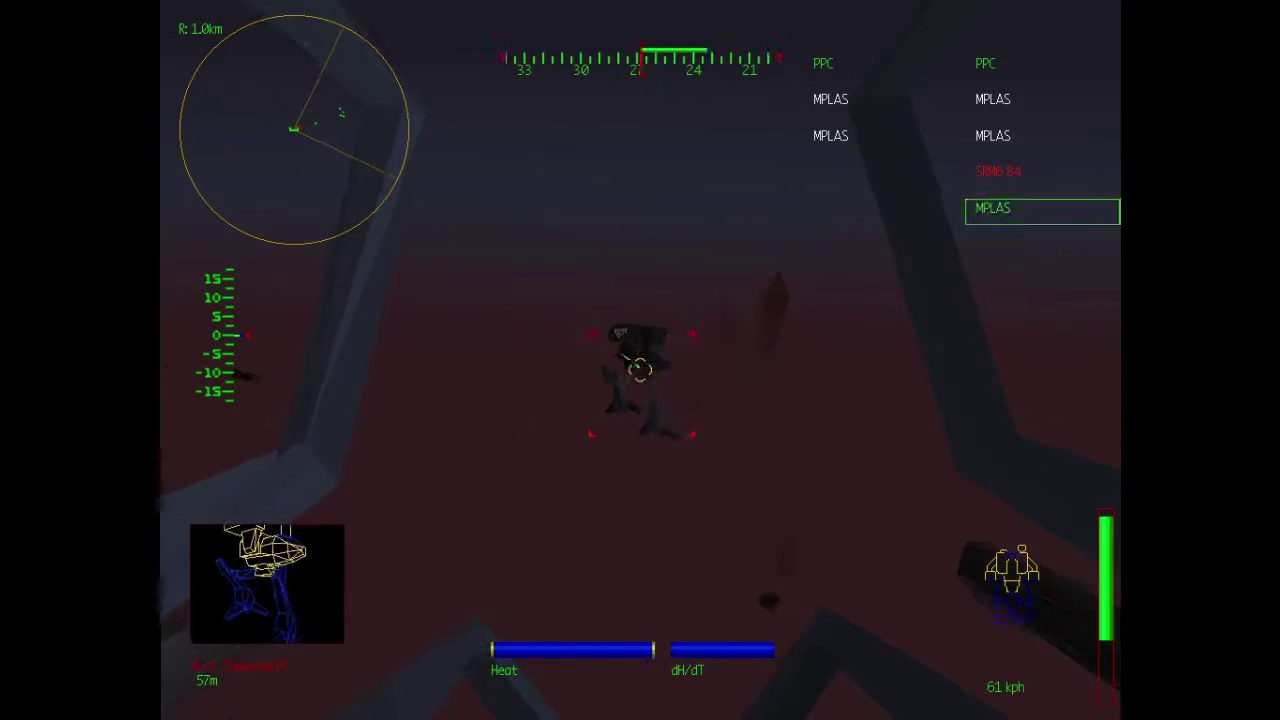
key(space)
key(space)
key(space)
key(space)
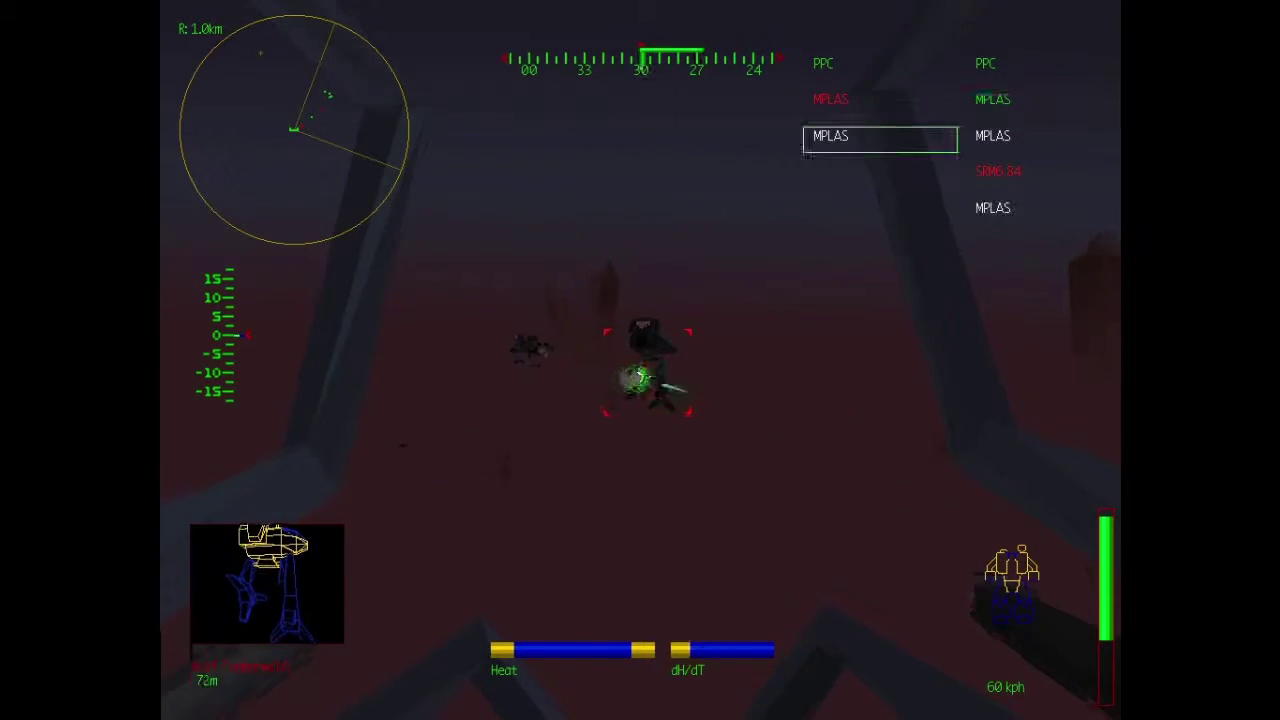
key(space)
key(space)
key(space)
key(space)
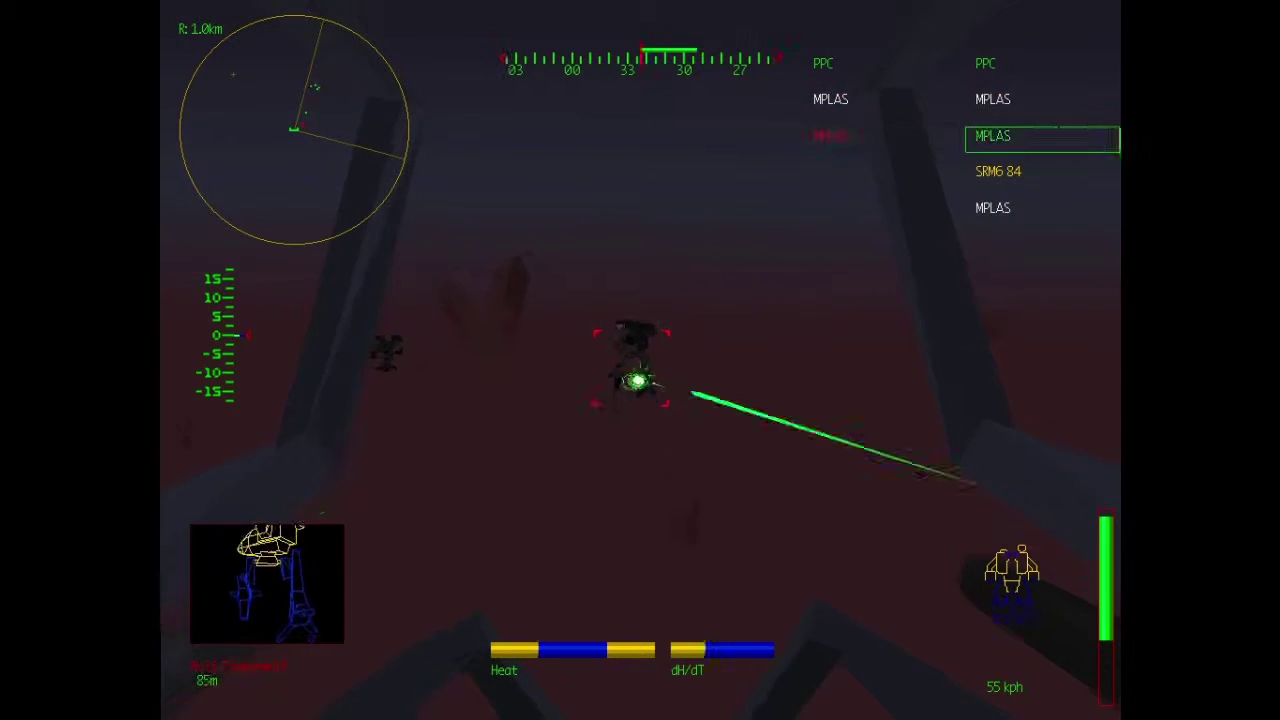
key(space)
key(space)
key(space)
key(space)
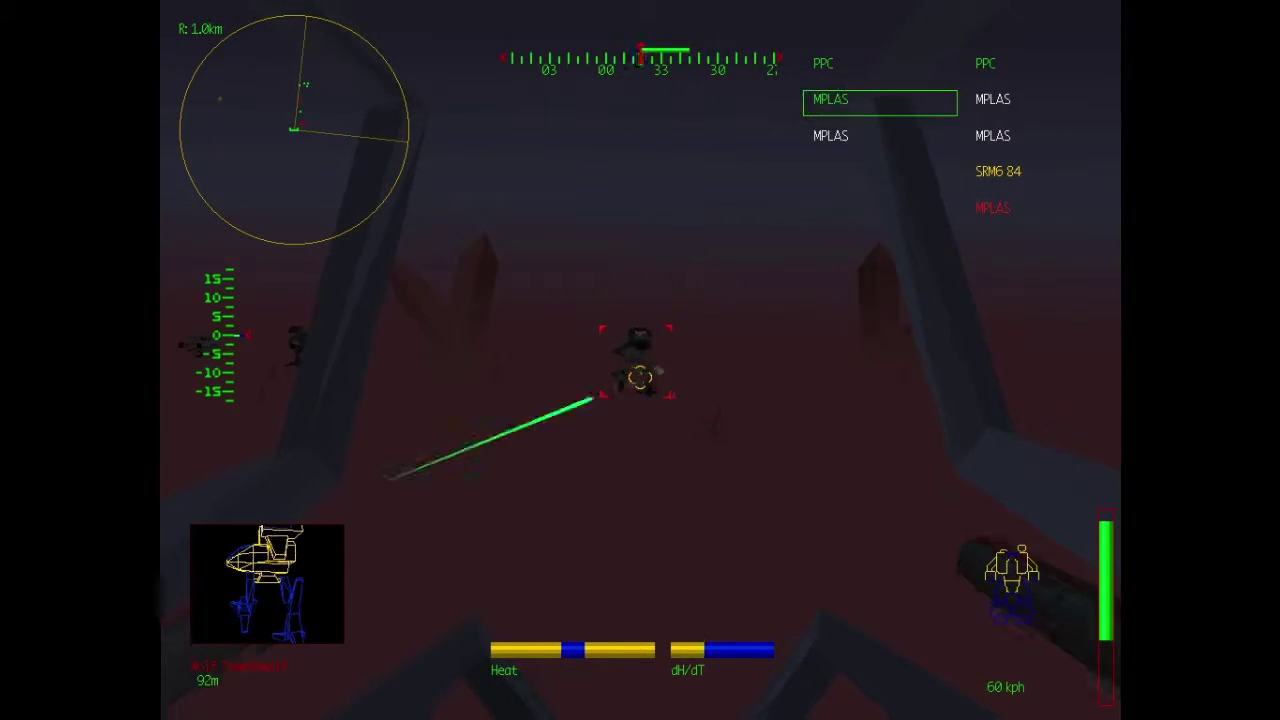
key(space)
key(space)
key(space)
key(space)
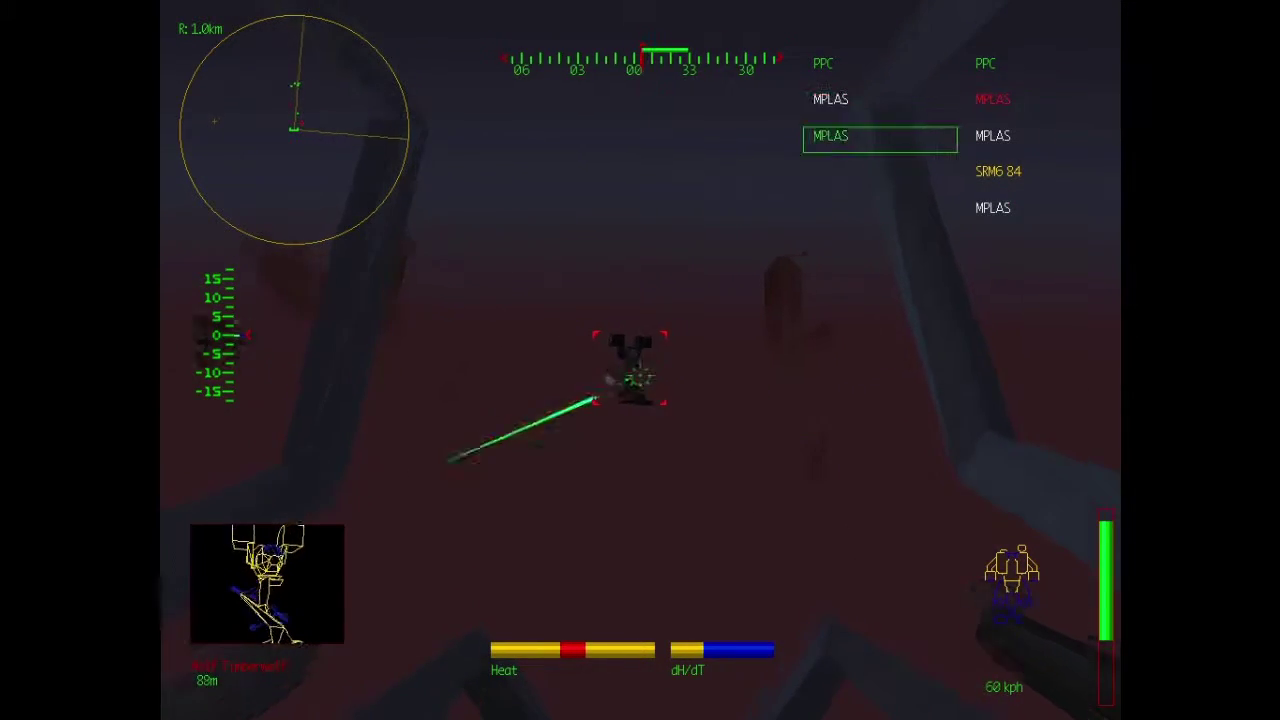
key(space)
key(space)
key(space)
key(space)
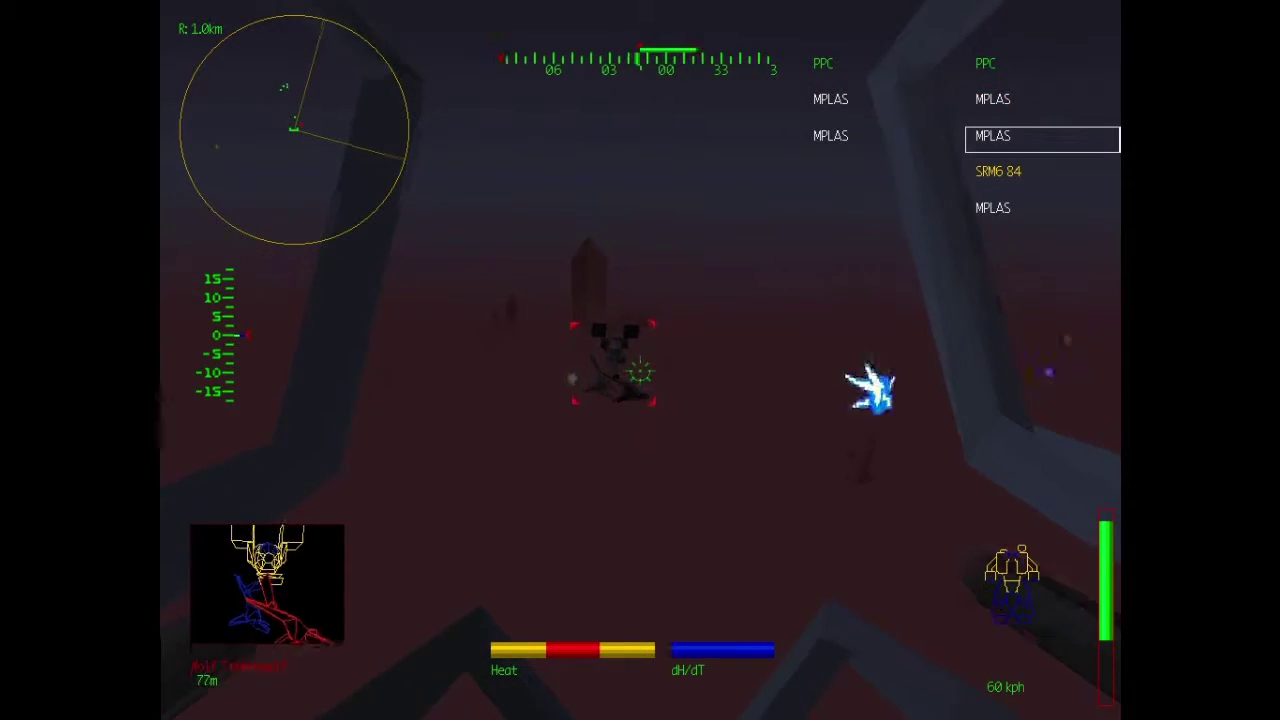
key(space)
key(space)
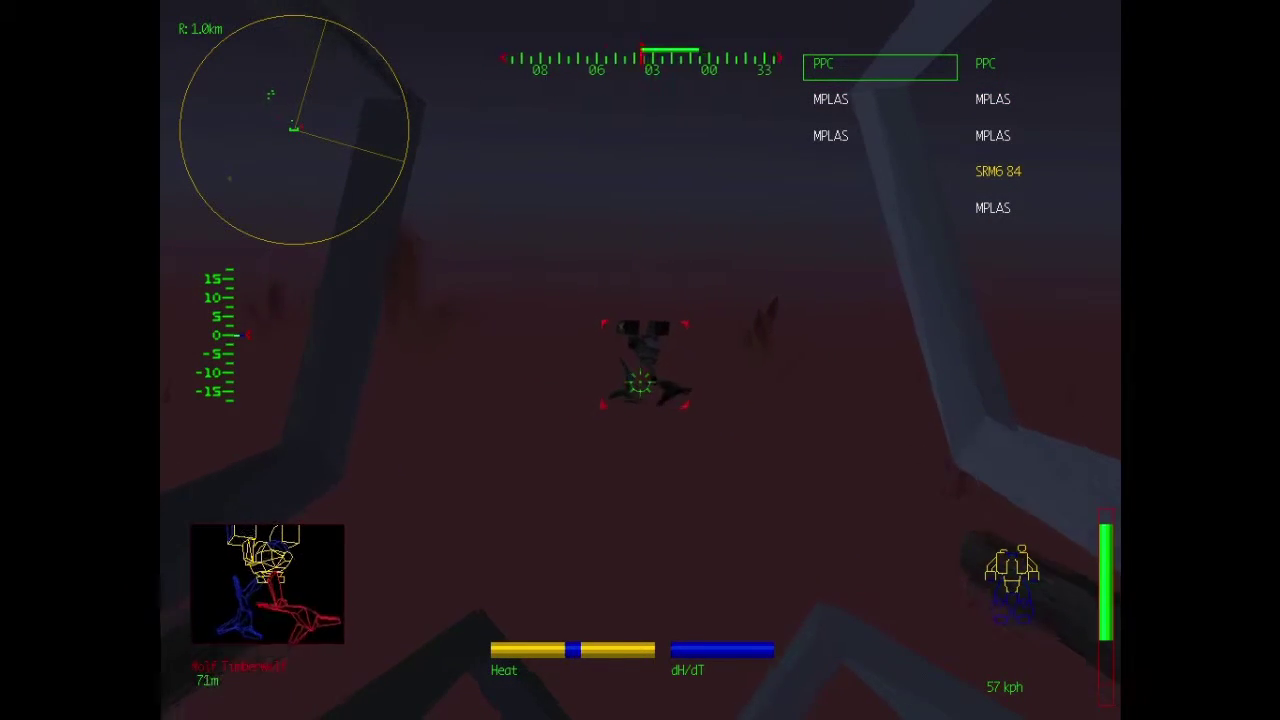
key(space)
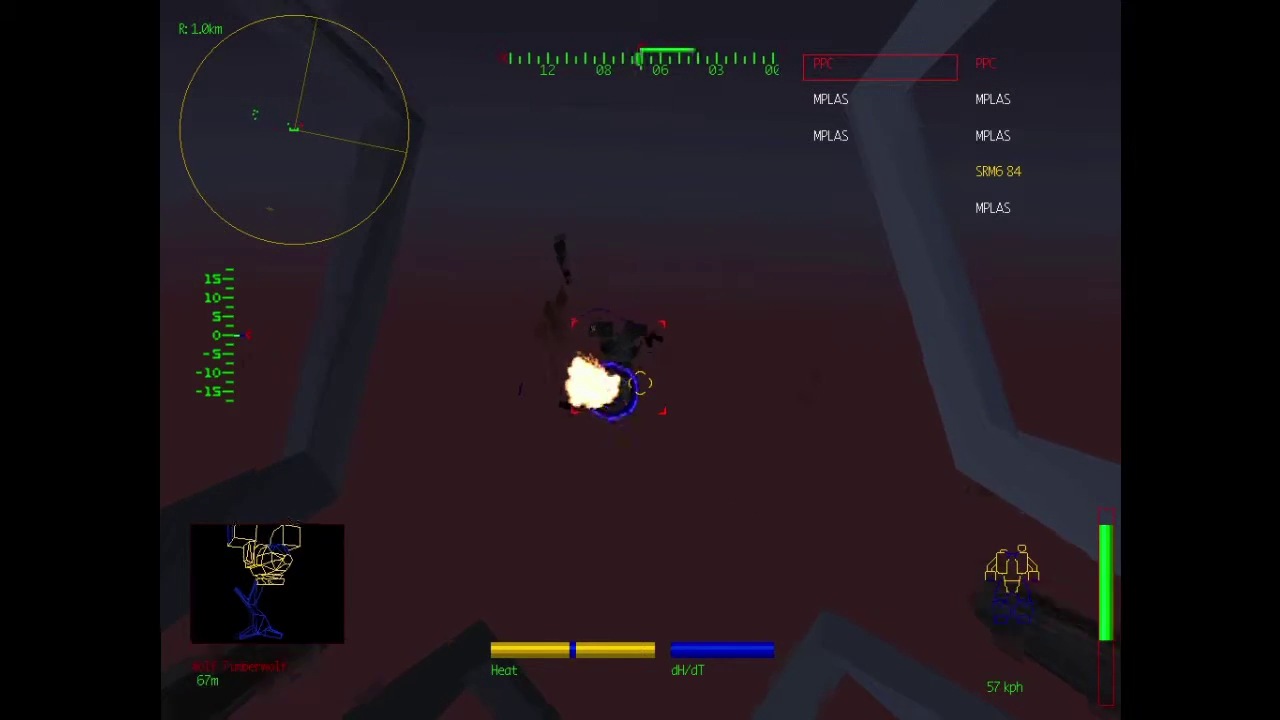
key(space)
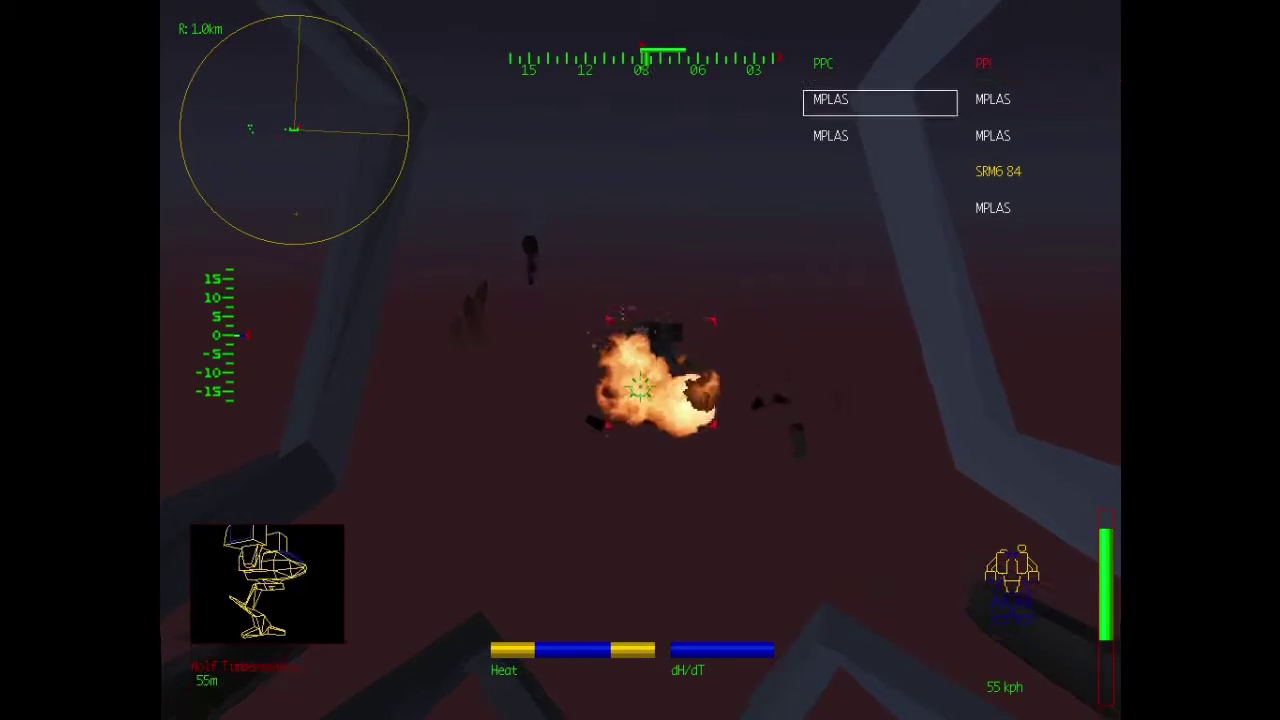
key(space)
key(space)
key(space)
key(space)
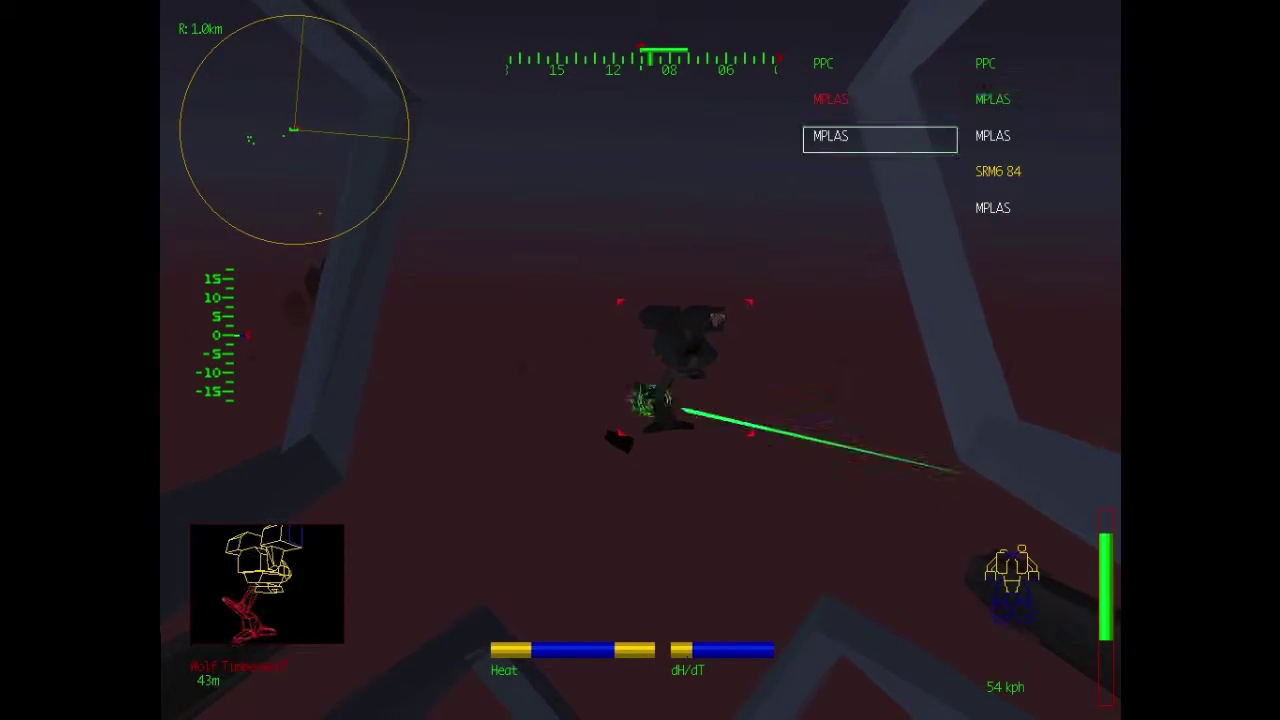
key(space)
key(space)
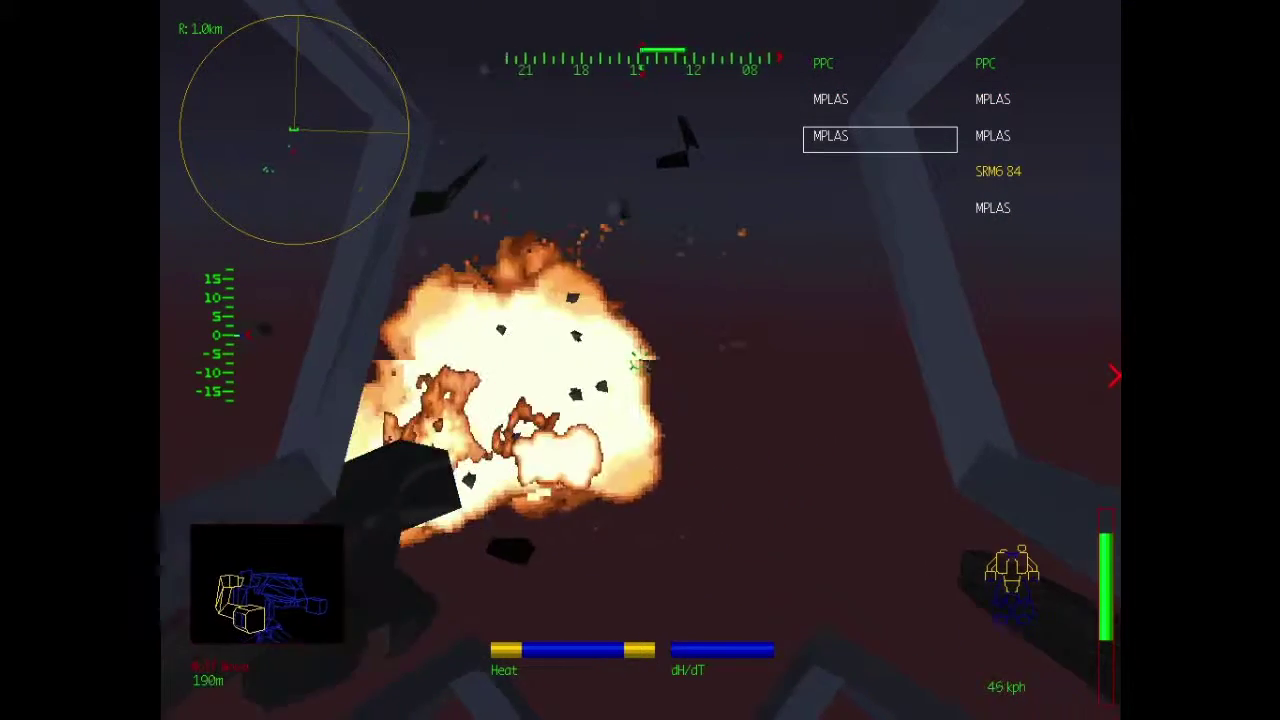
Step: Turn right to face the approaching enemy mech and keep firing lasers at it
key(Right)
key(Right)
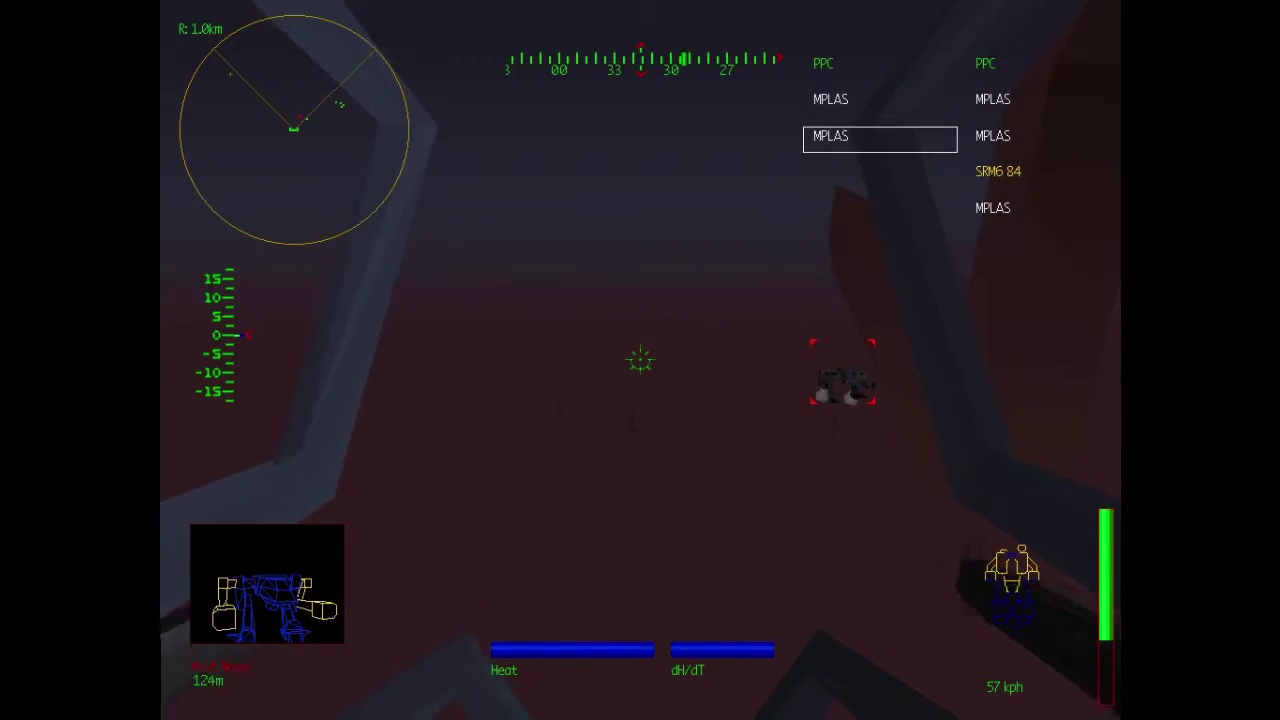
key(Right)
key(Return)
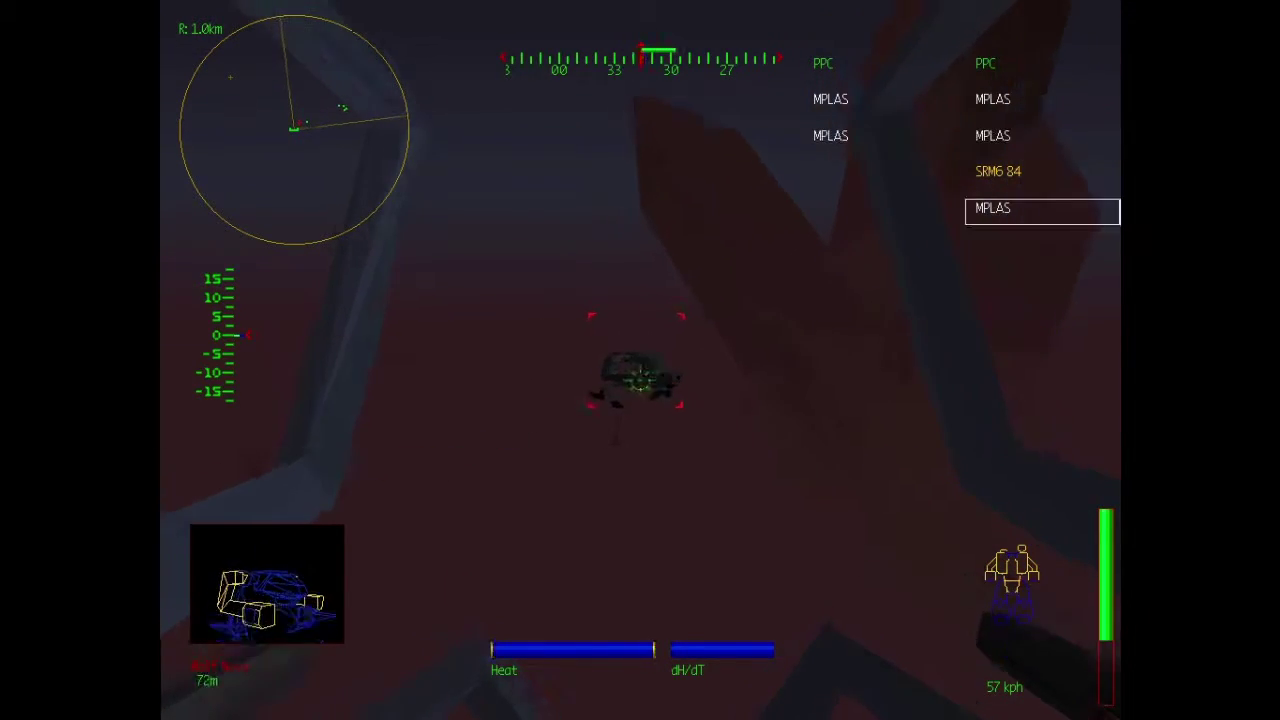
key(Return)
key(Return)
key(Return)
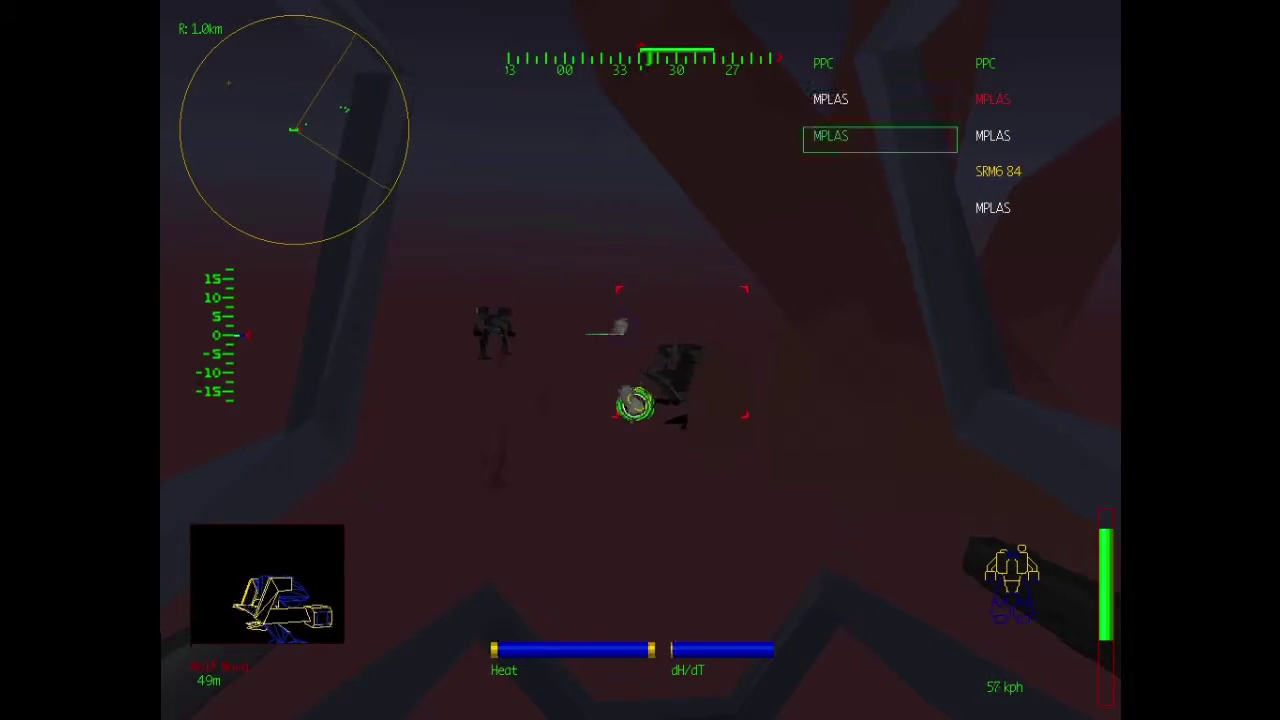
key(Return)
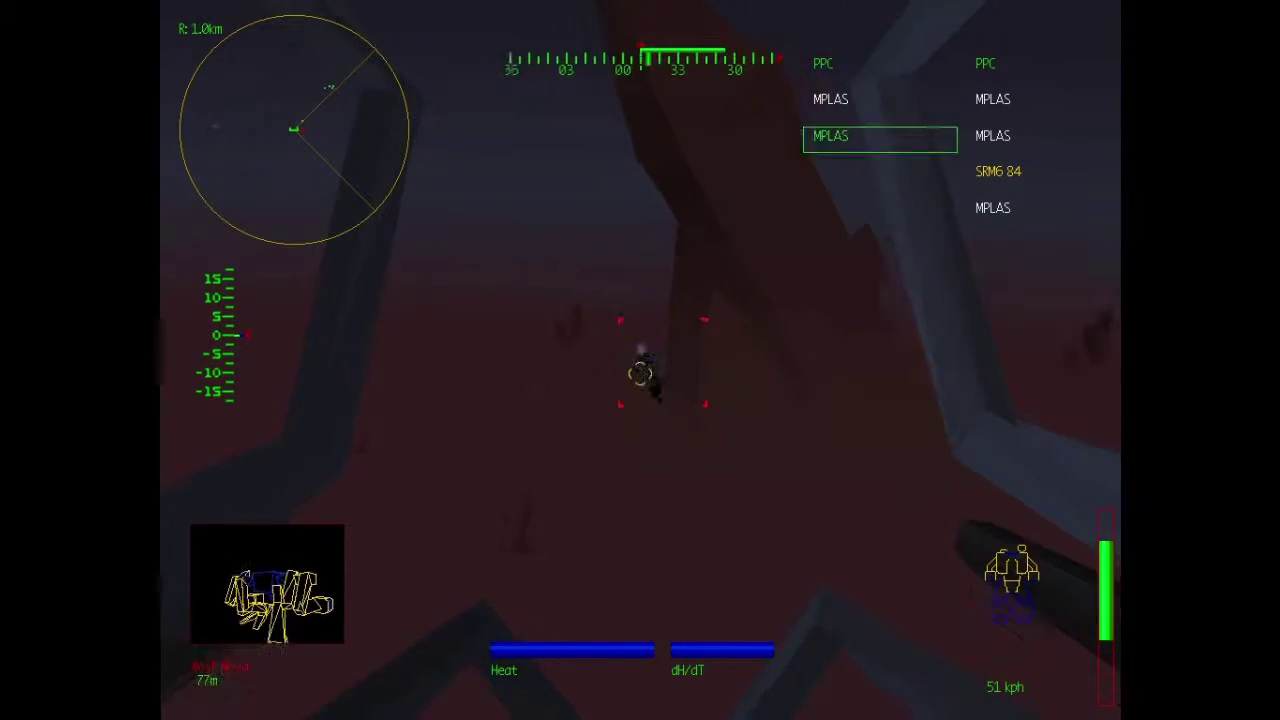
key(Return)
key(Return)
key(Return)
key(Return)
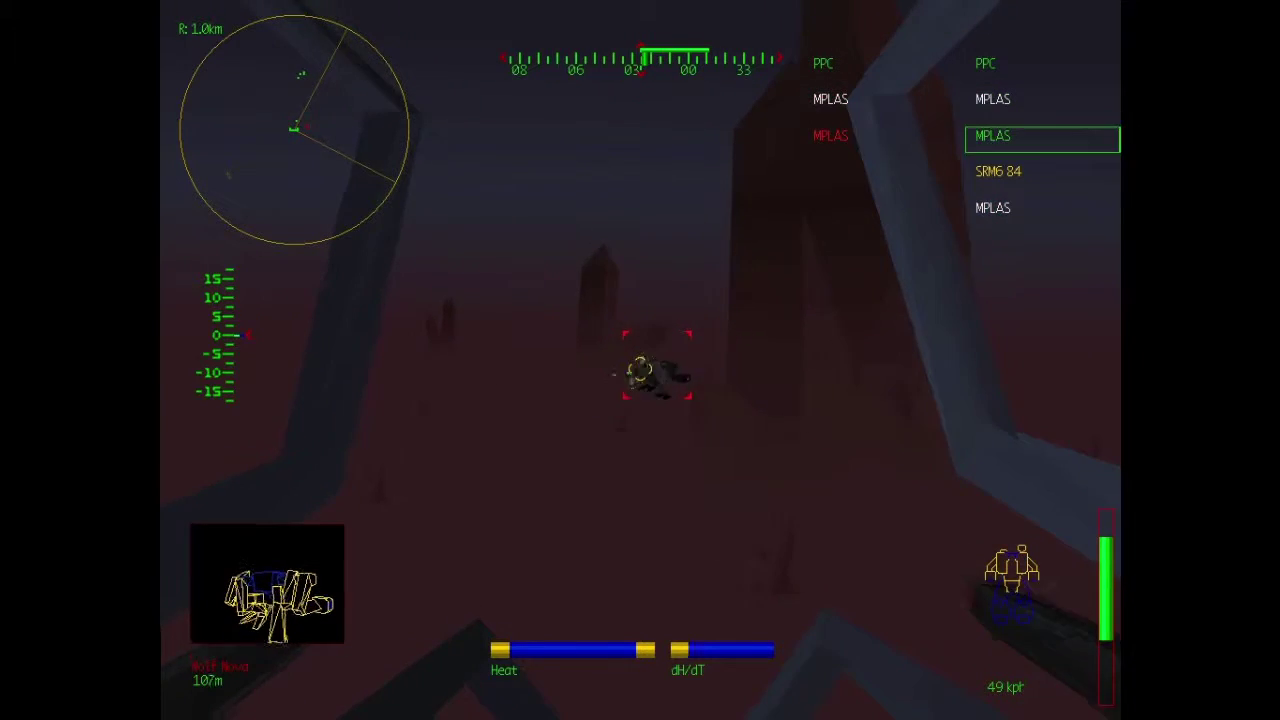
key(Return)
key(Return)
key(Return)
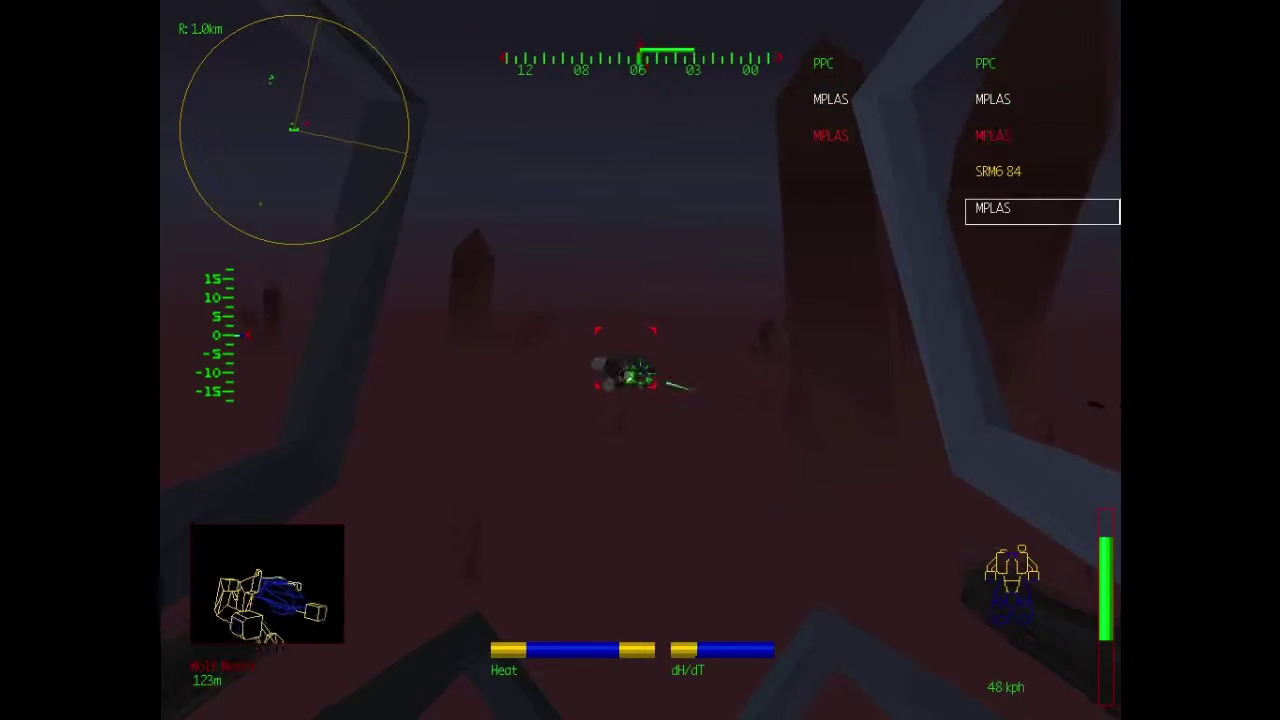
key(Return)
key(Return)
key(Return)
key(Return)
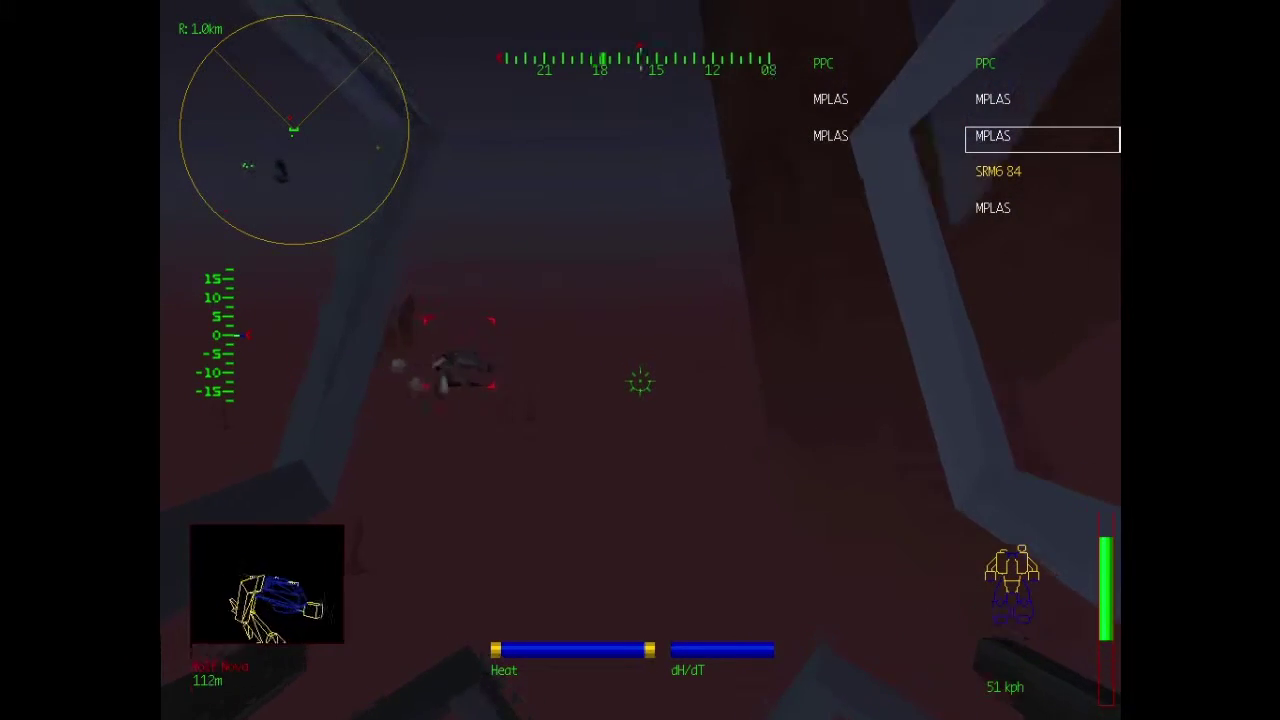
key(Return)
key(Return)
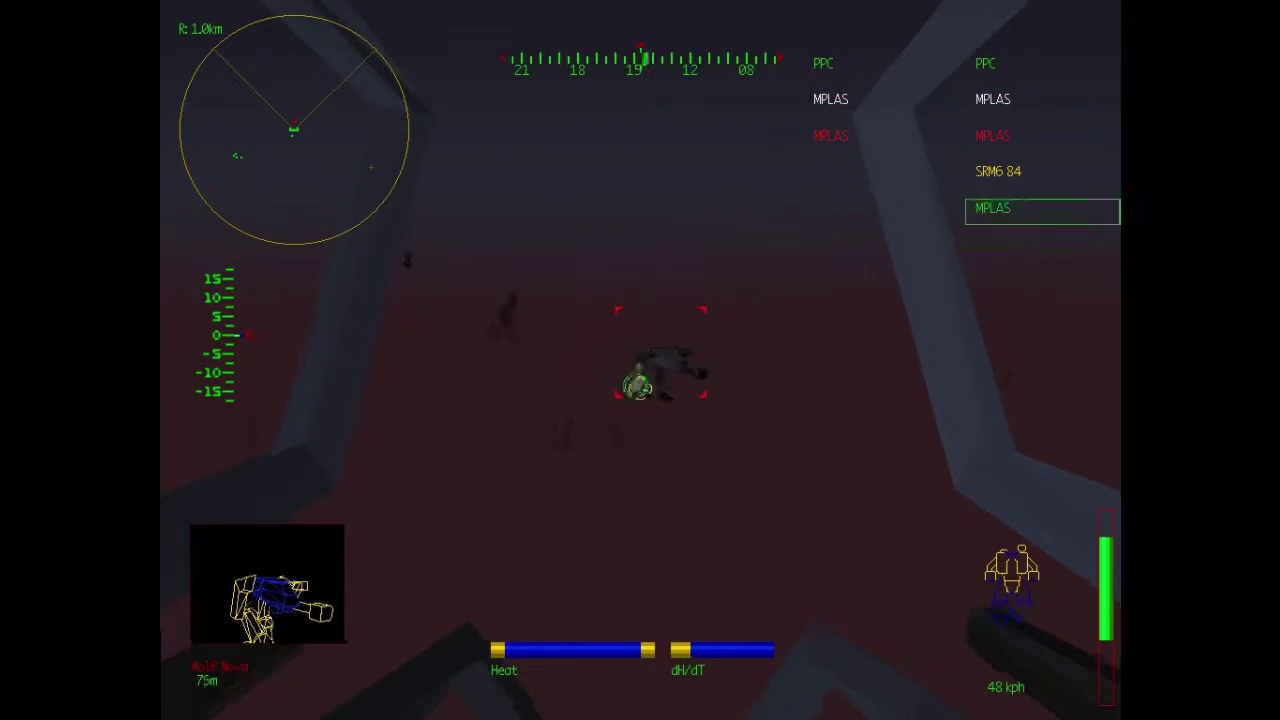
key(Return)
key(Return)
key(Return)
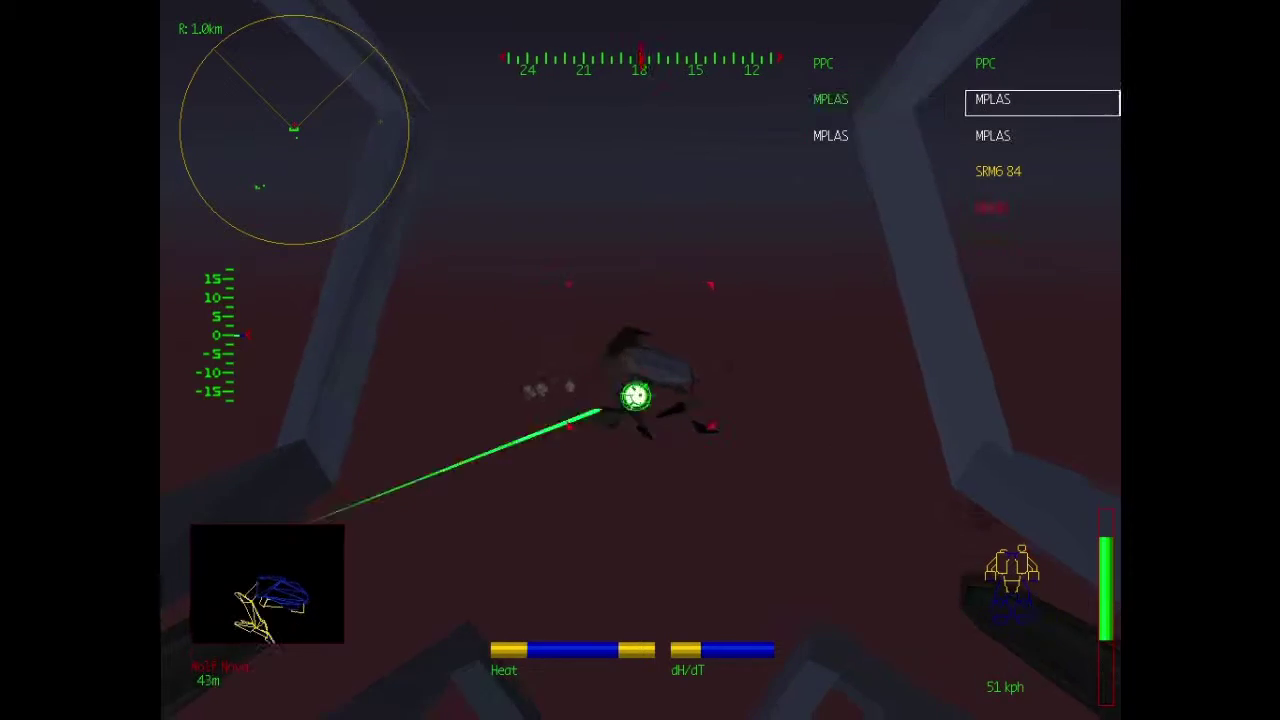
key(Return)
key(Return)
key(Return)
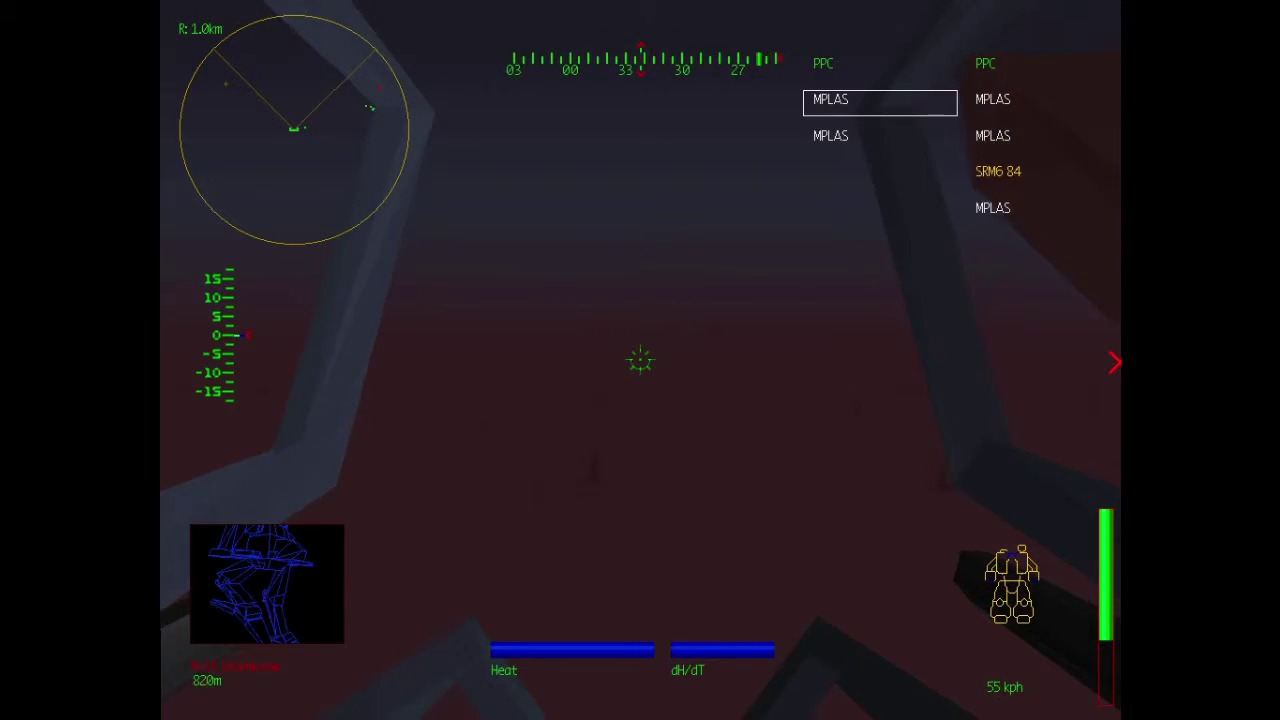
key(F1)
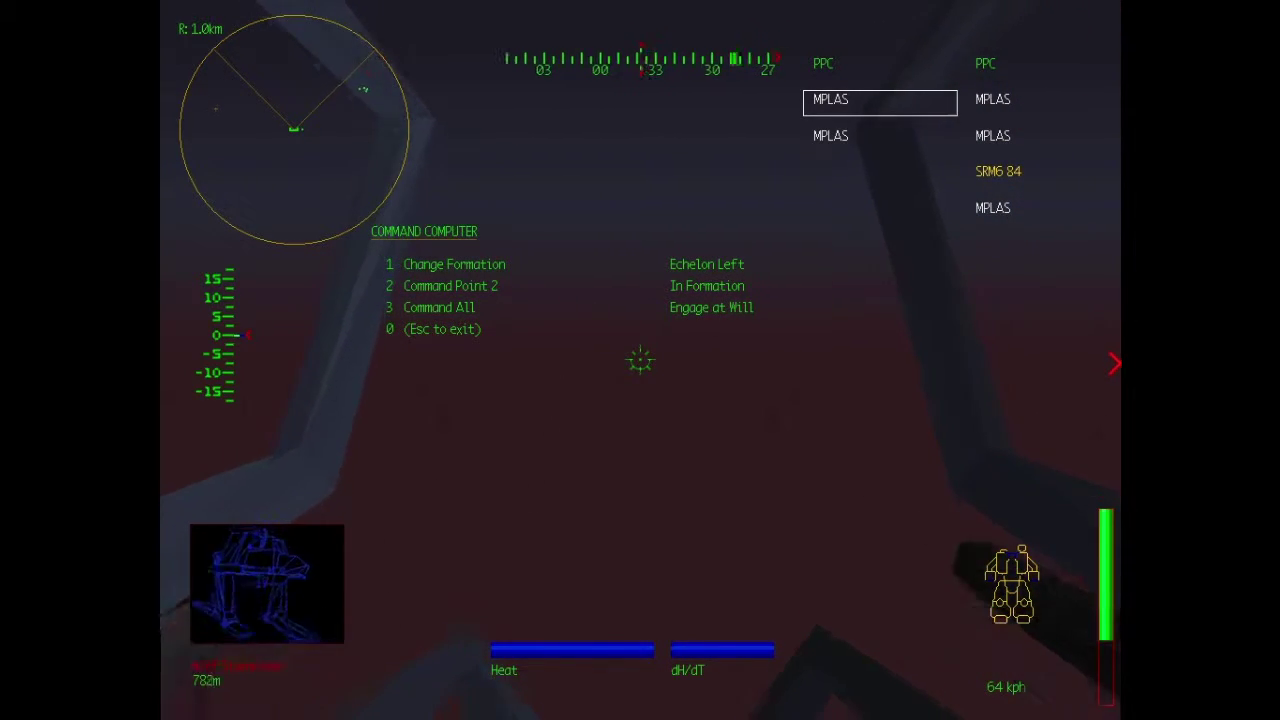
Step: Order Point 2 to attack the target and cycle through the weapon groups
key(2)
key(Escape)
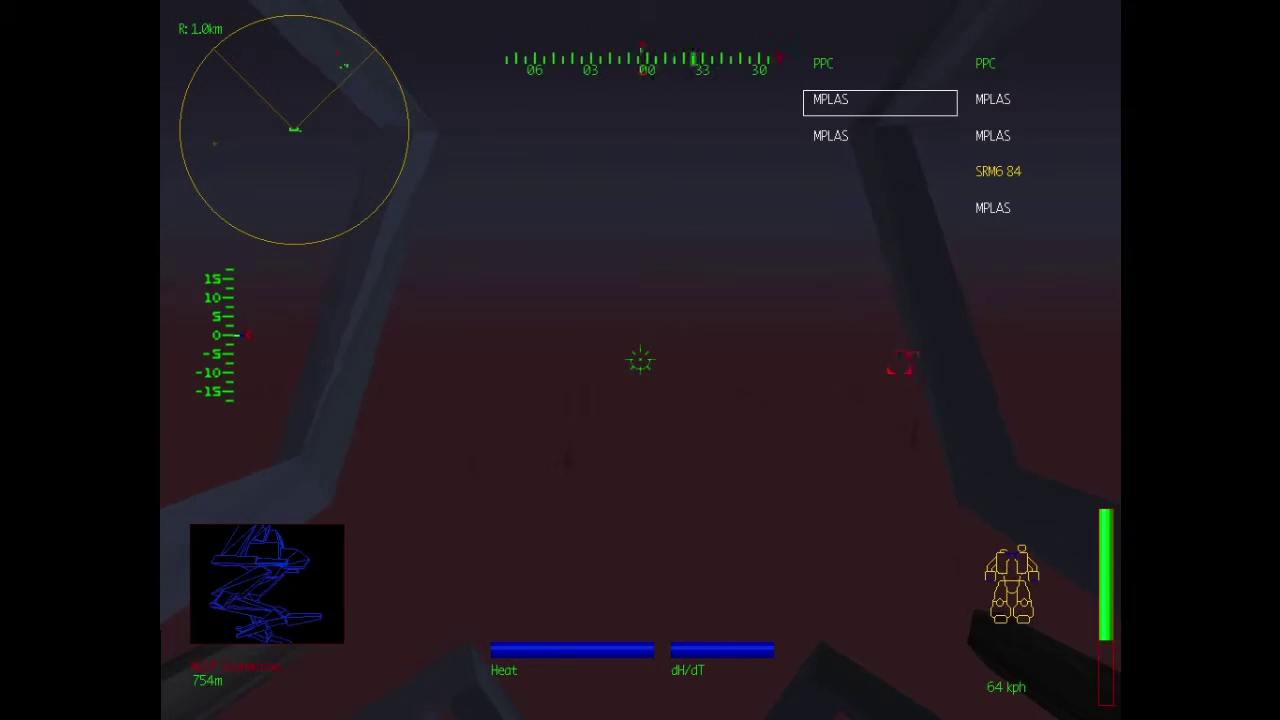
key(bracketright)
key(bracketright)
key(bracketright)
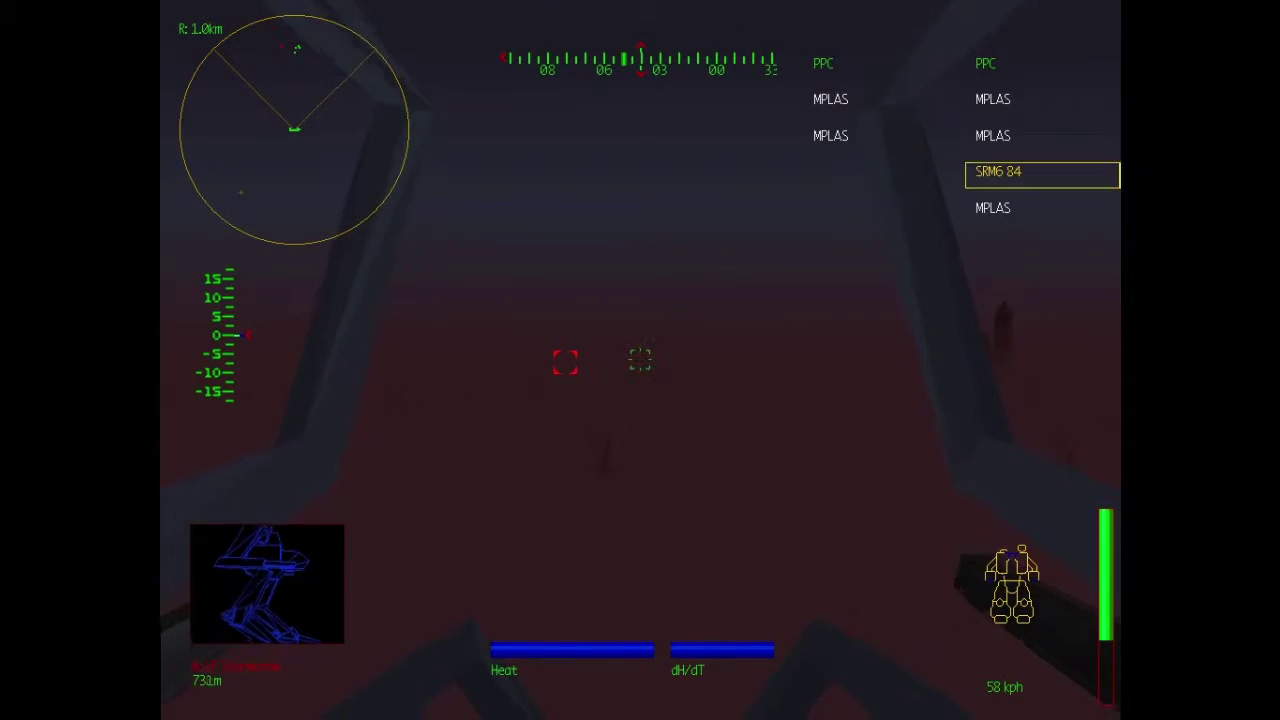
key(bracketright)
key(bracketright)
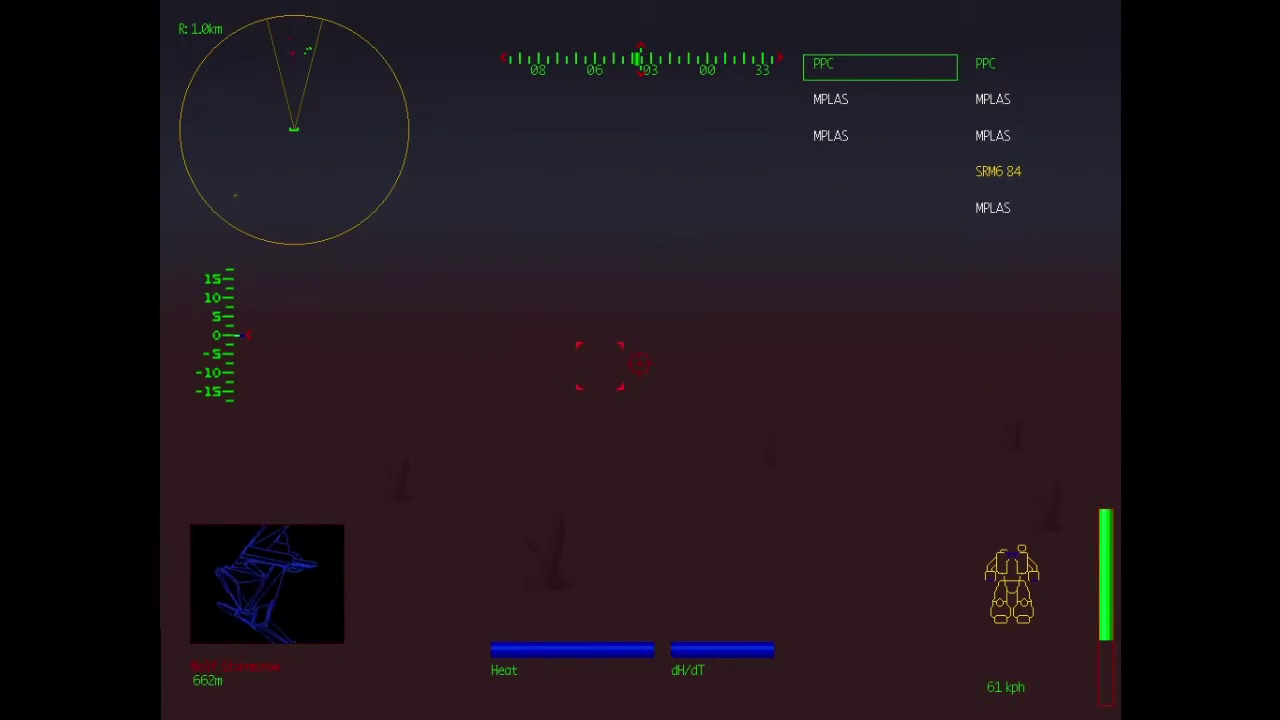
Step: Fire repeated PPC volleys at the enemy mechs until the Mission Failed debriefing appears
key(Return)
key(bracketright)
key(Return)
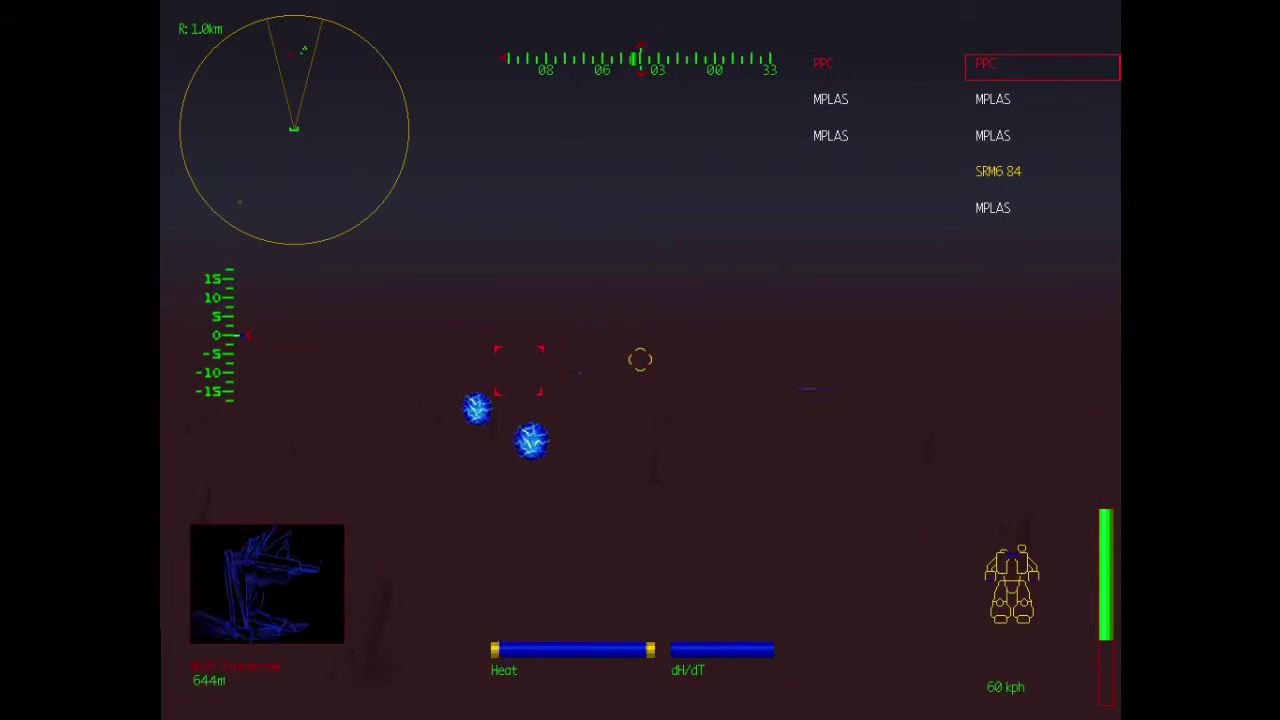
key(Return)
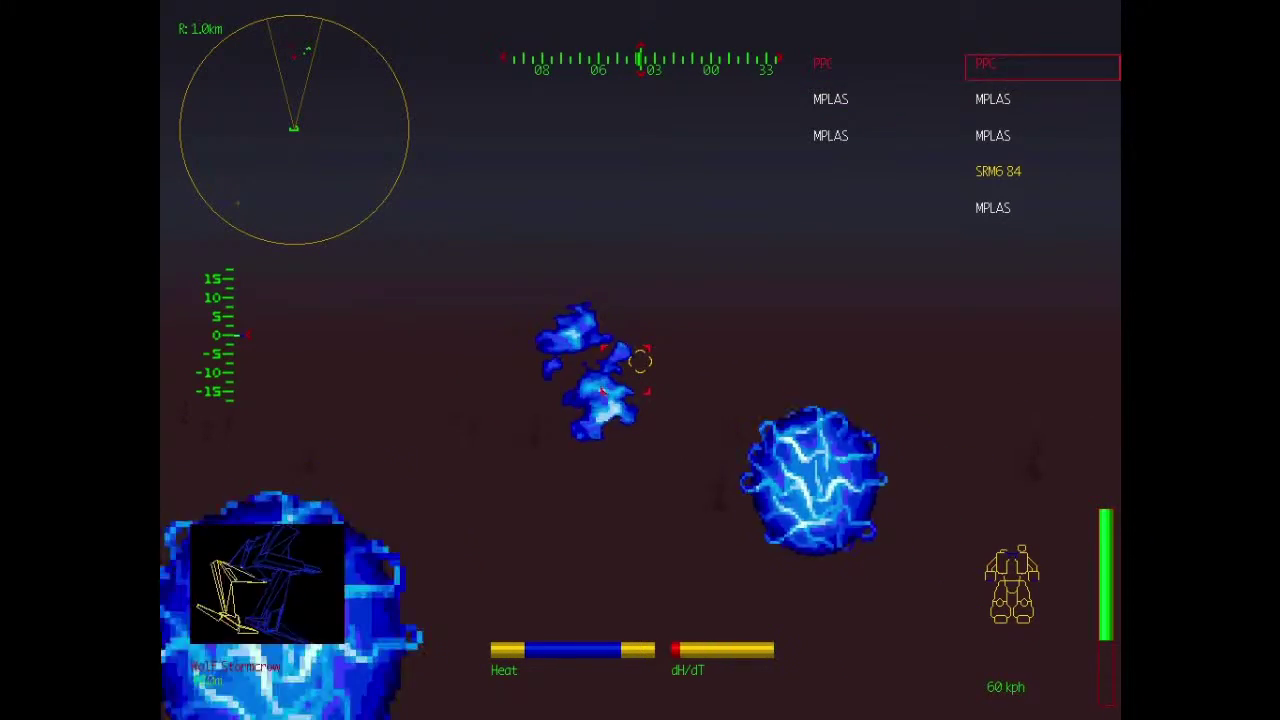
key(bracketleft)
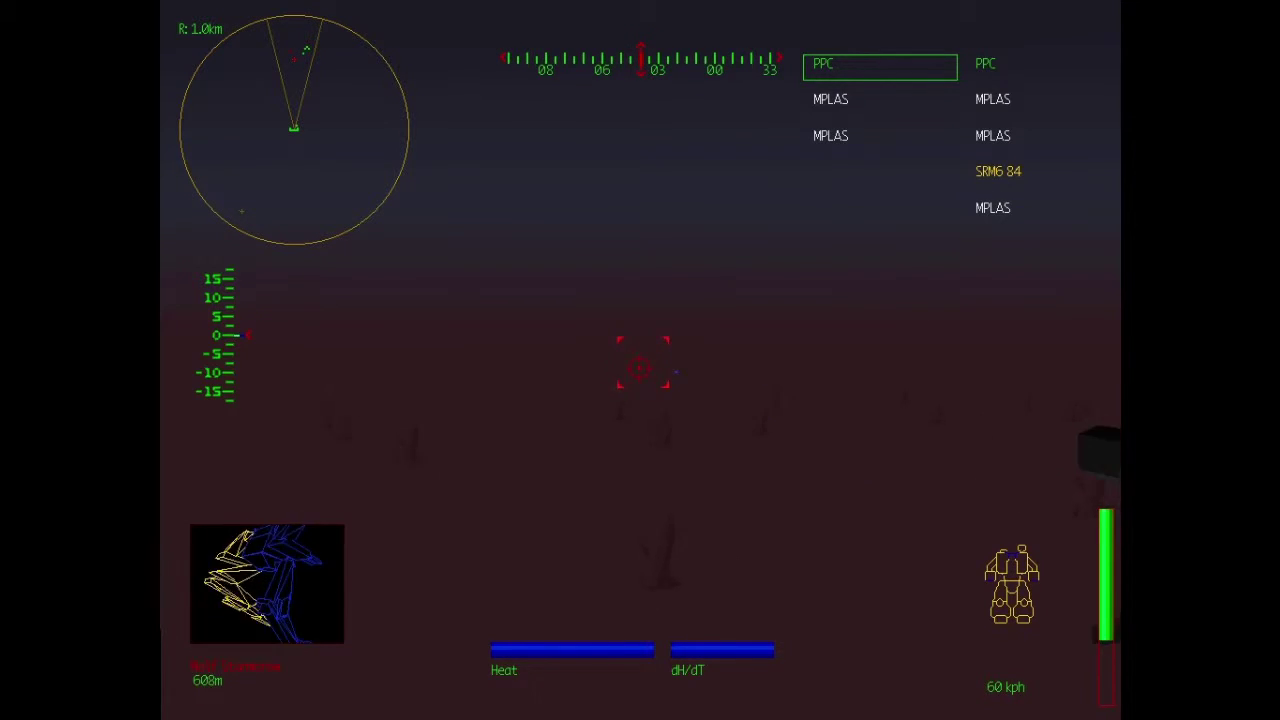
key(Return)
key(bracketright)
key(Return)
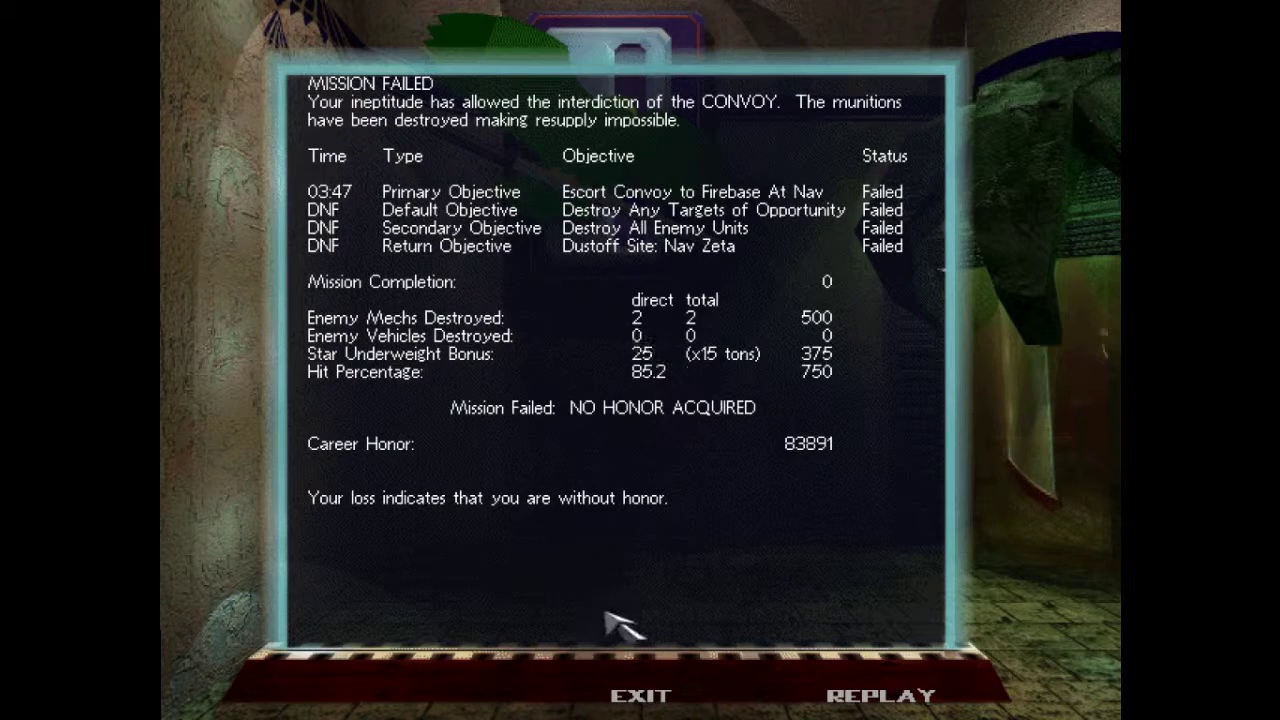
Step: Leave the debriefing and accept the Escort Marauder variant of the Marauder IIC in the Mech Lab
click(642, 697)
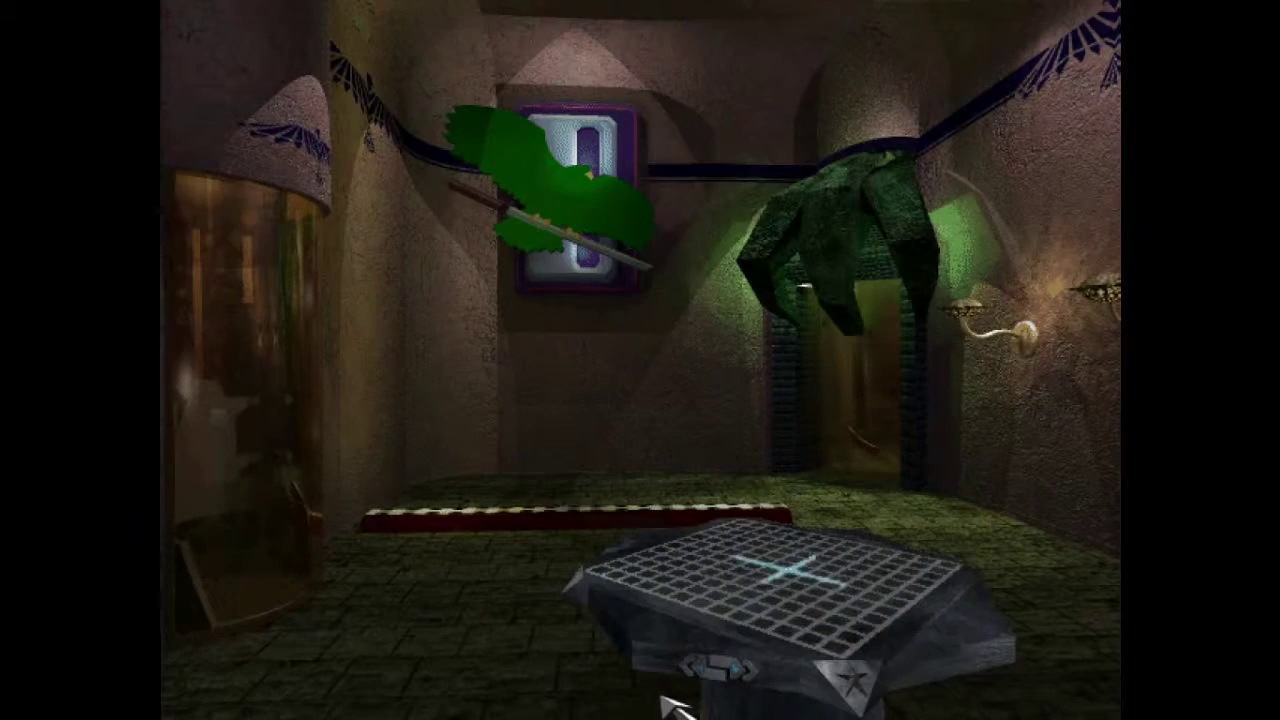
click(775, 595)
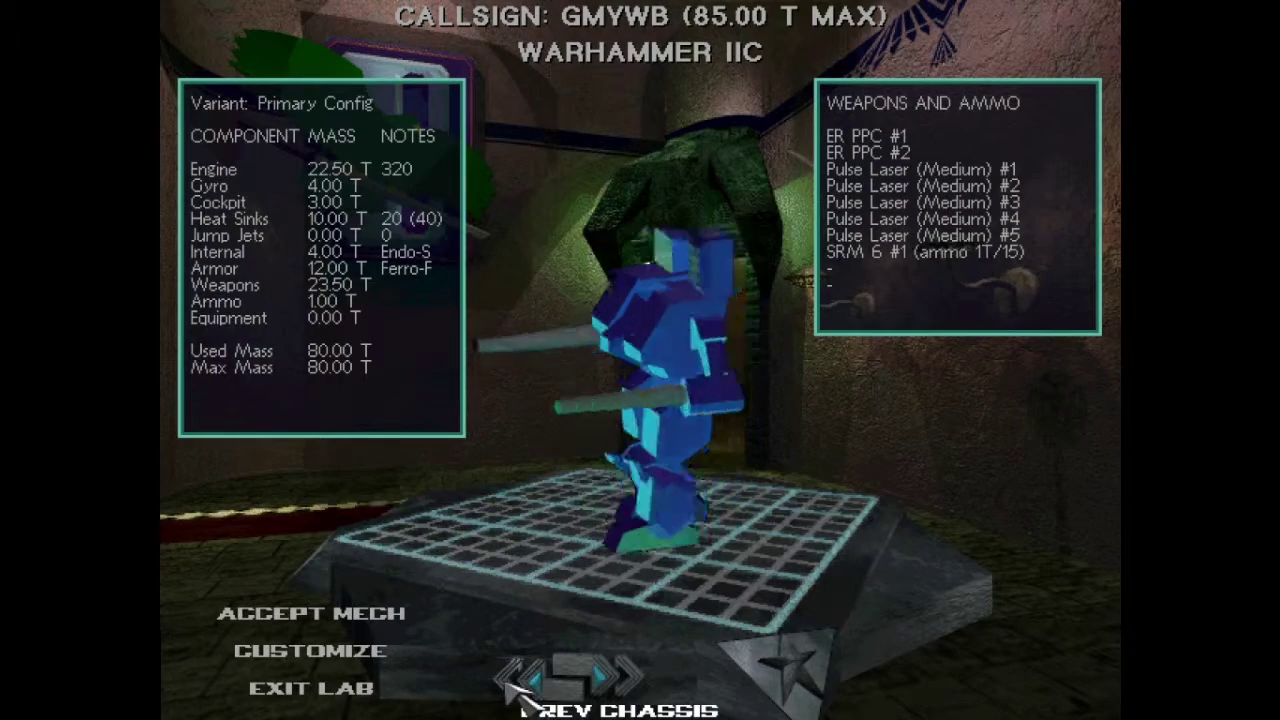
click(640, 685)
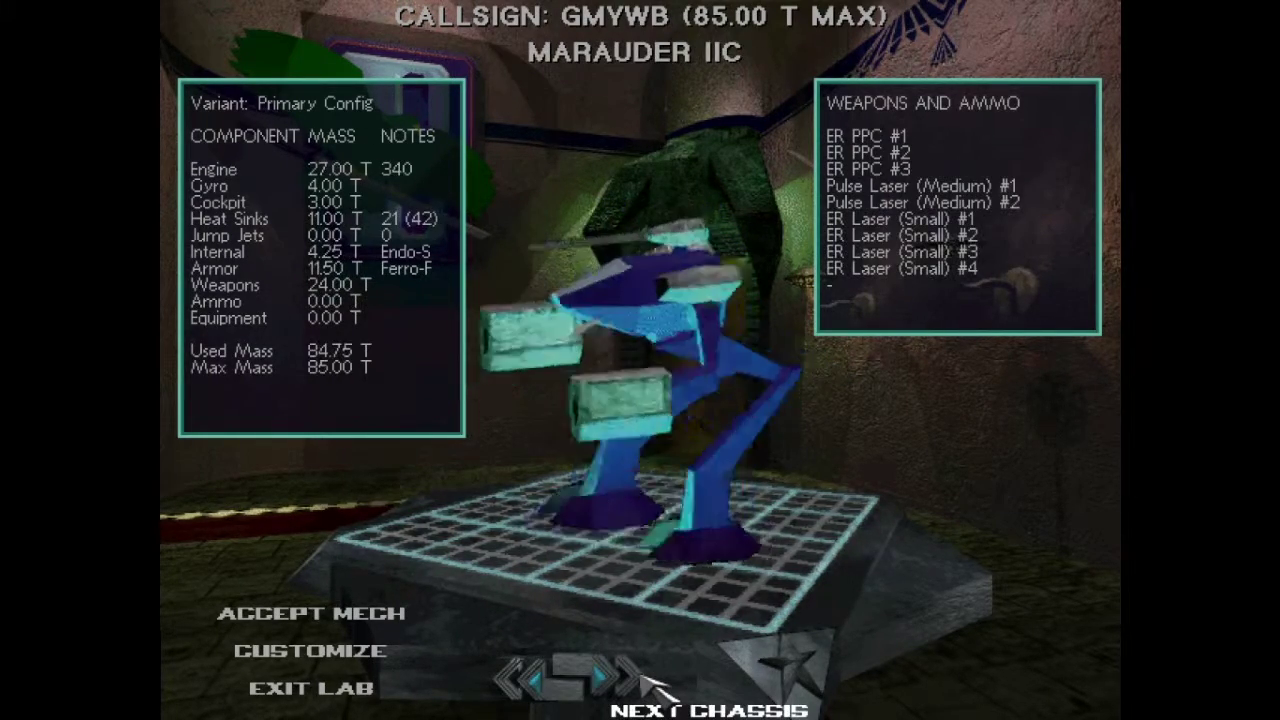
click(620, 683)
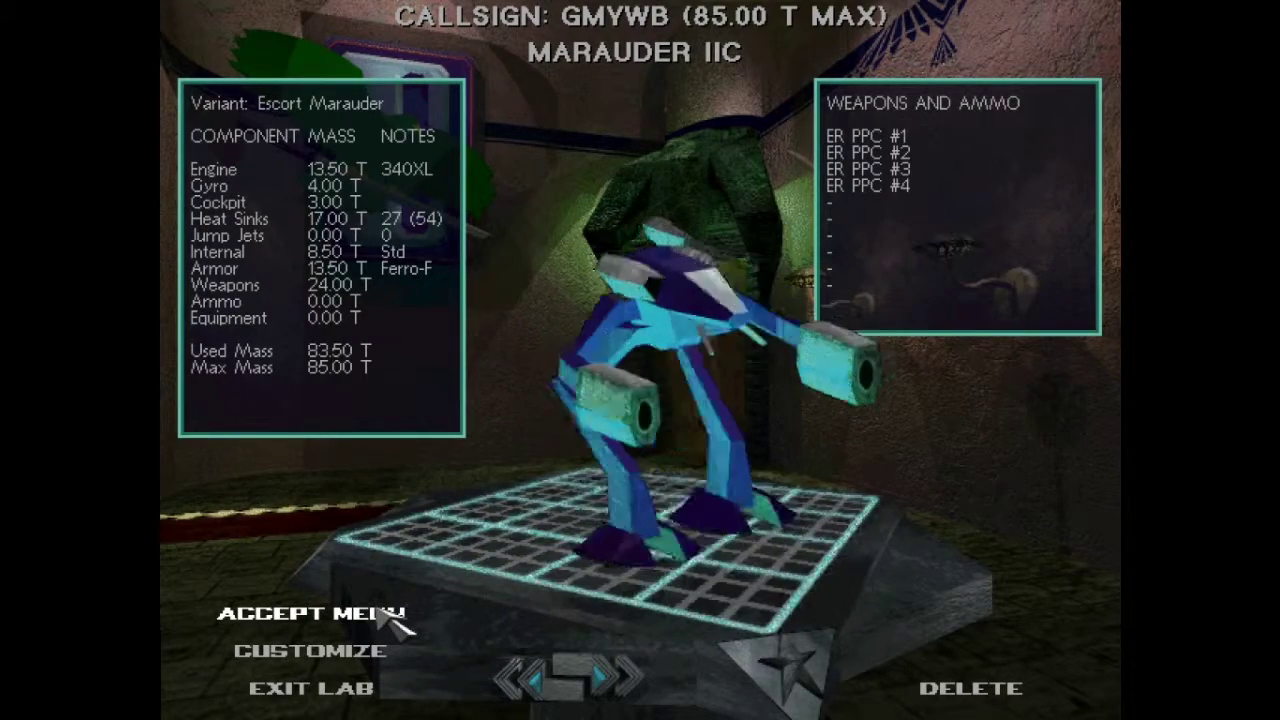
click(395, 618)
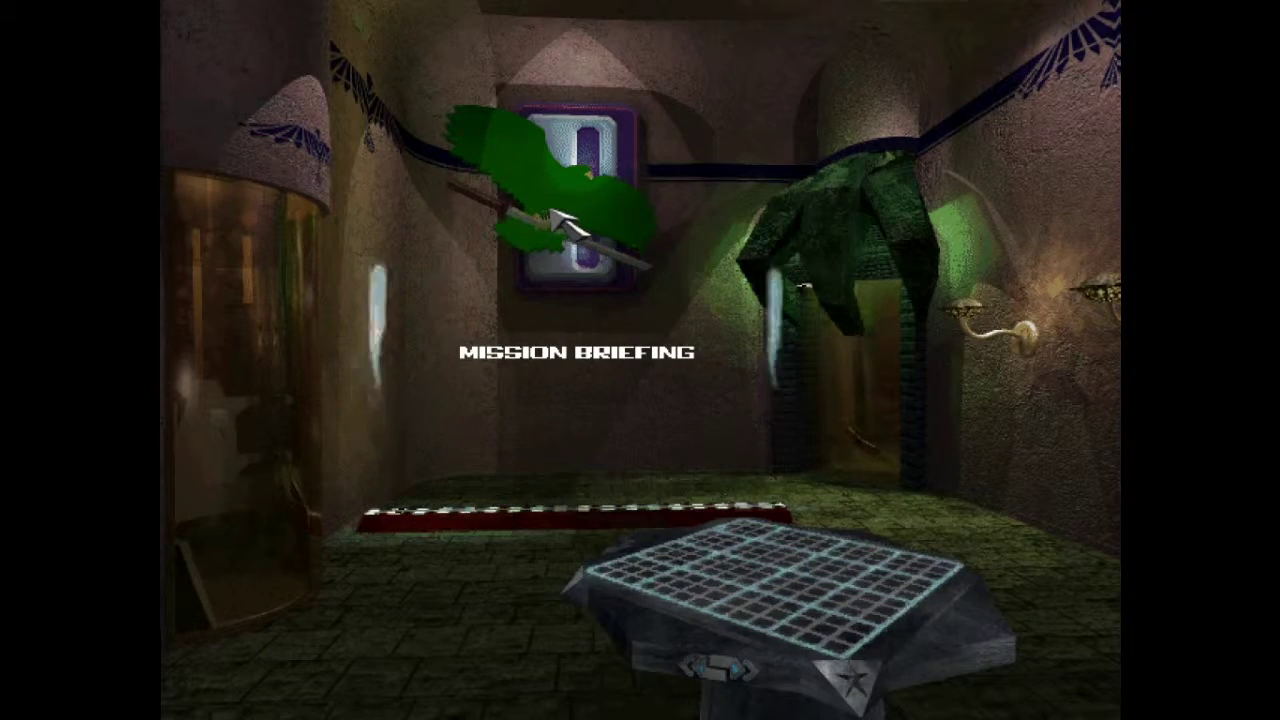
Step: Add a second starmate to the star in Star Config
click(598, 220)
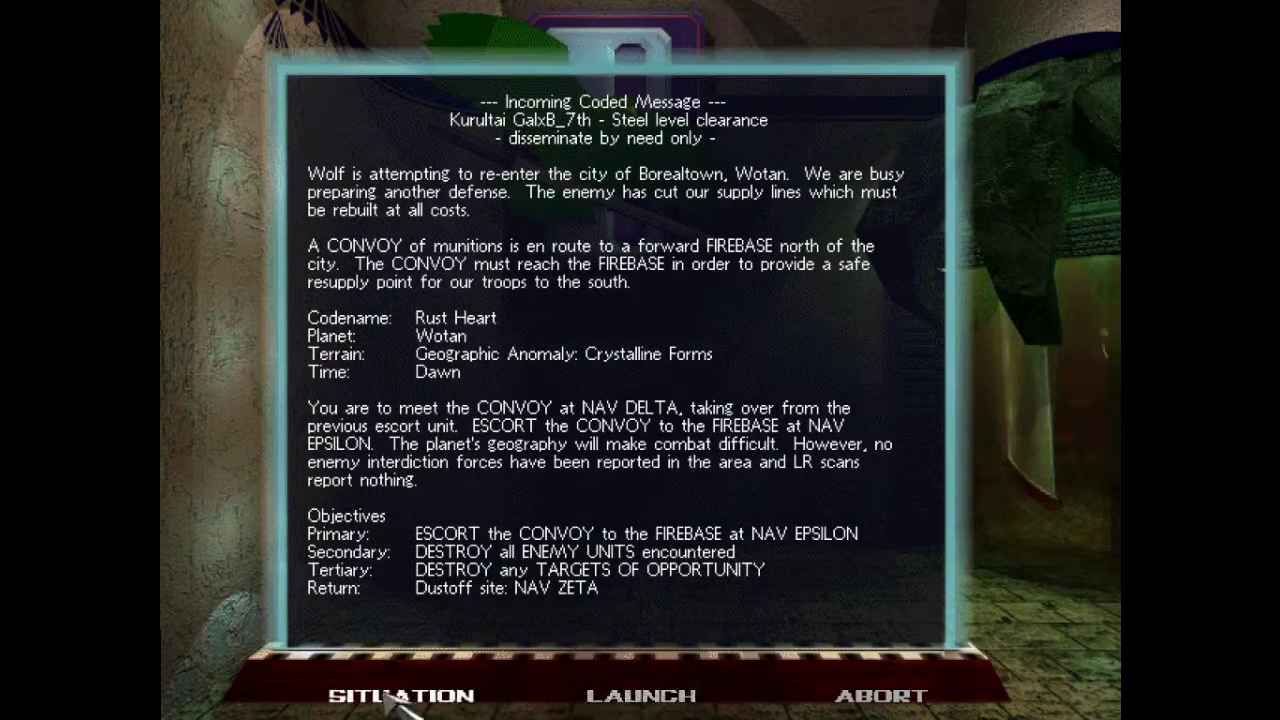
click(405, 700)
click(840, 705)
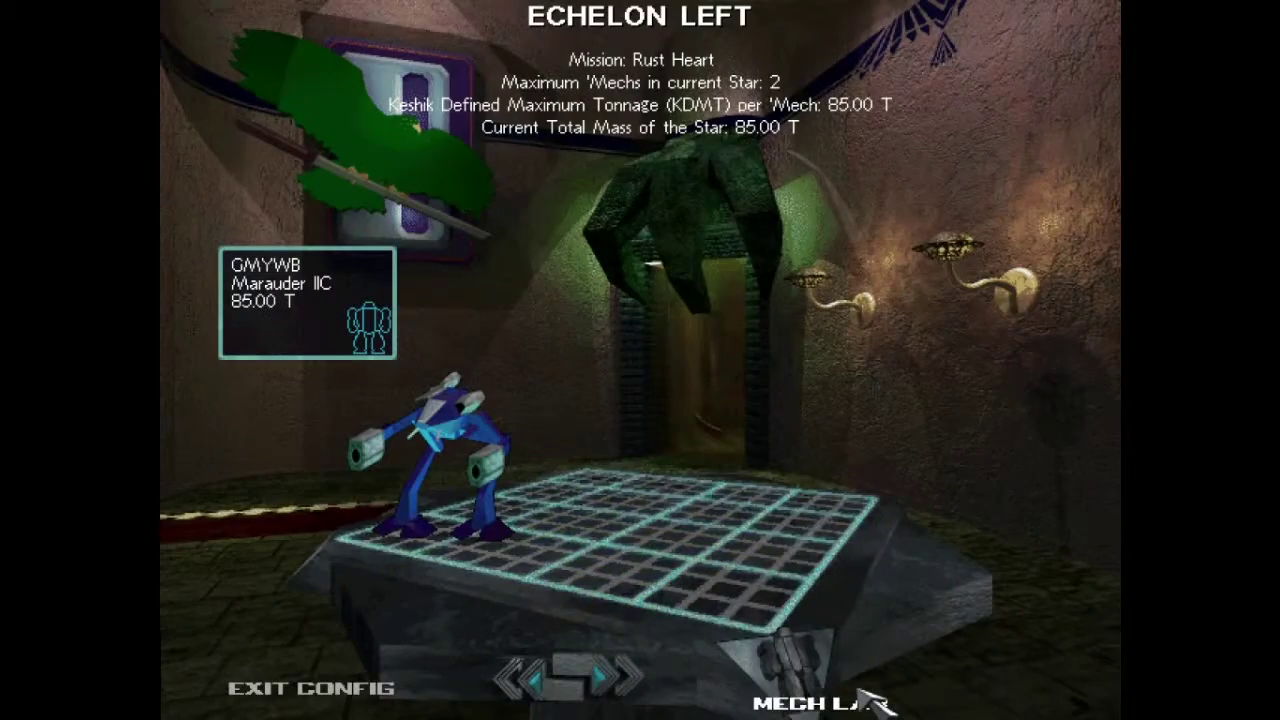
click(648, 695)
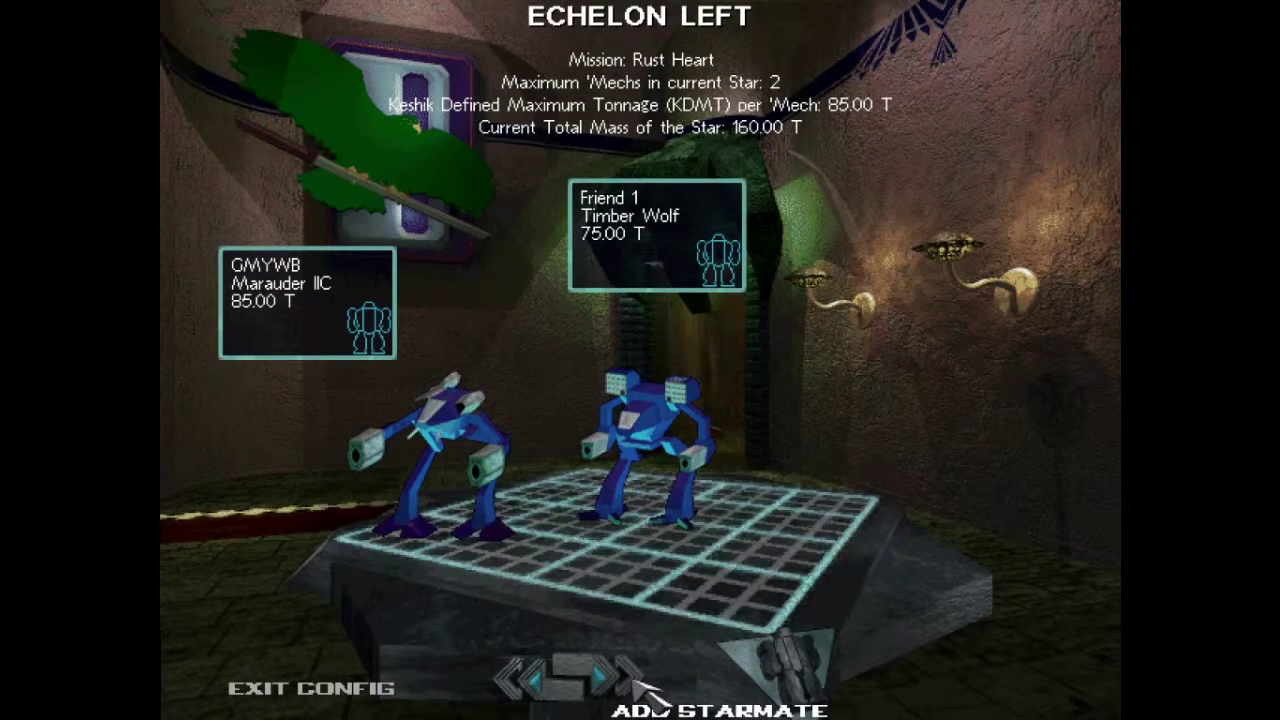
Step: Give the new starmate the Rifleman IIC chassis and accept it
click(728, 262)
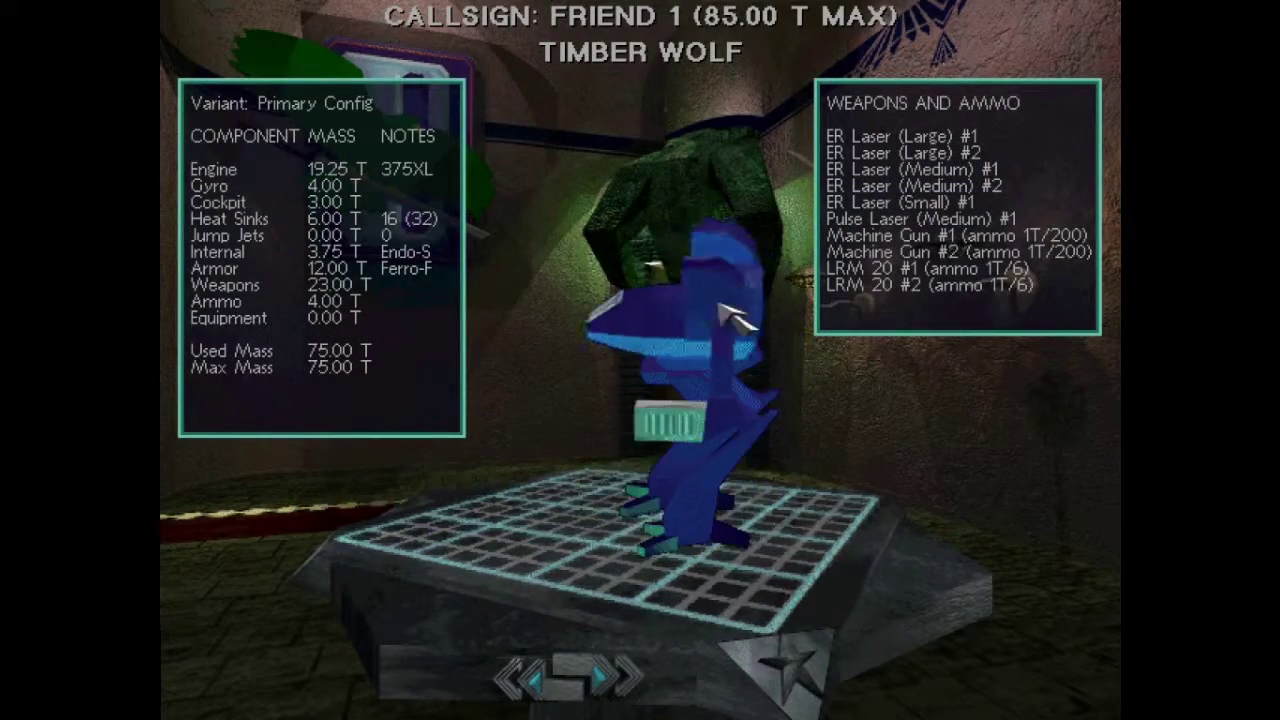
click(530, 680)
click(525, 680)
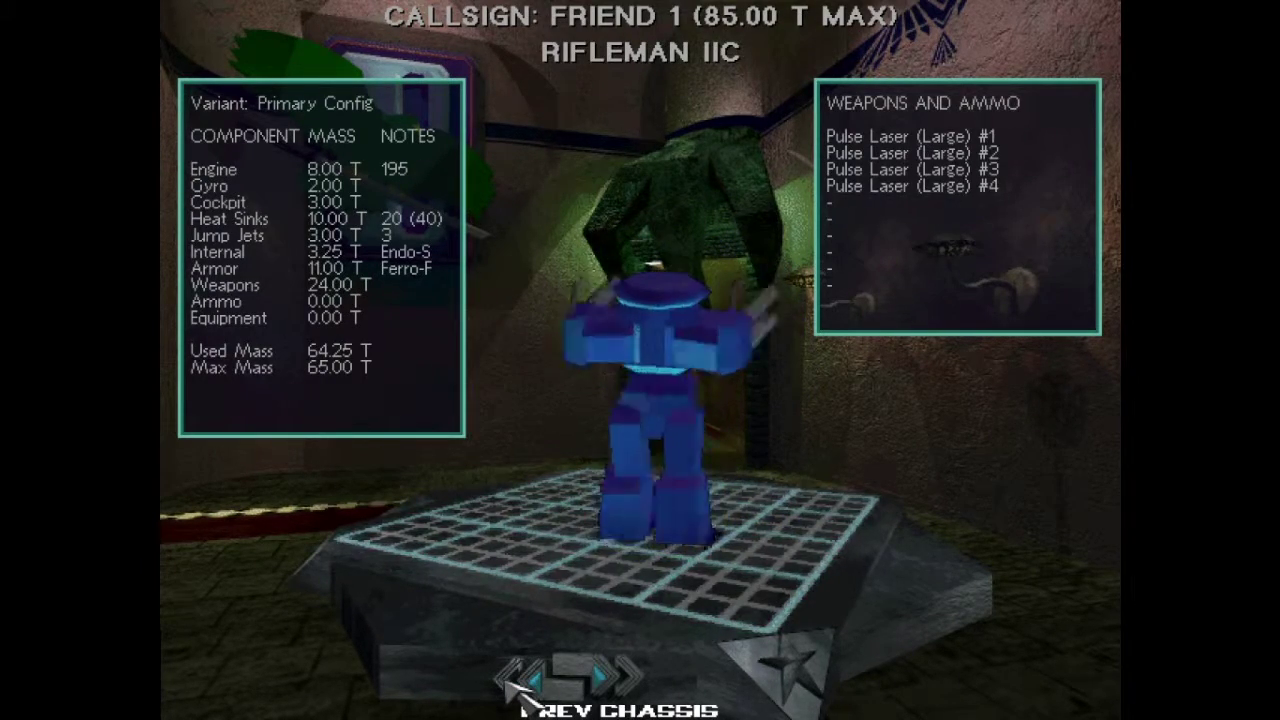
click(525, 682)
click(620, 680)
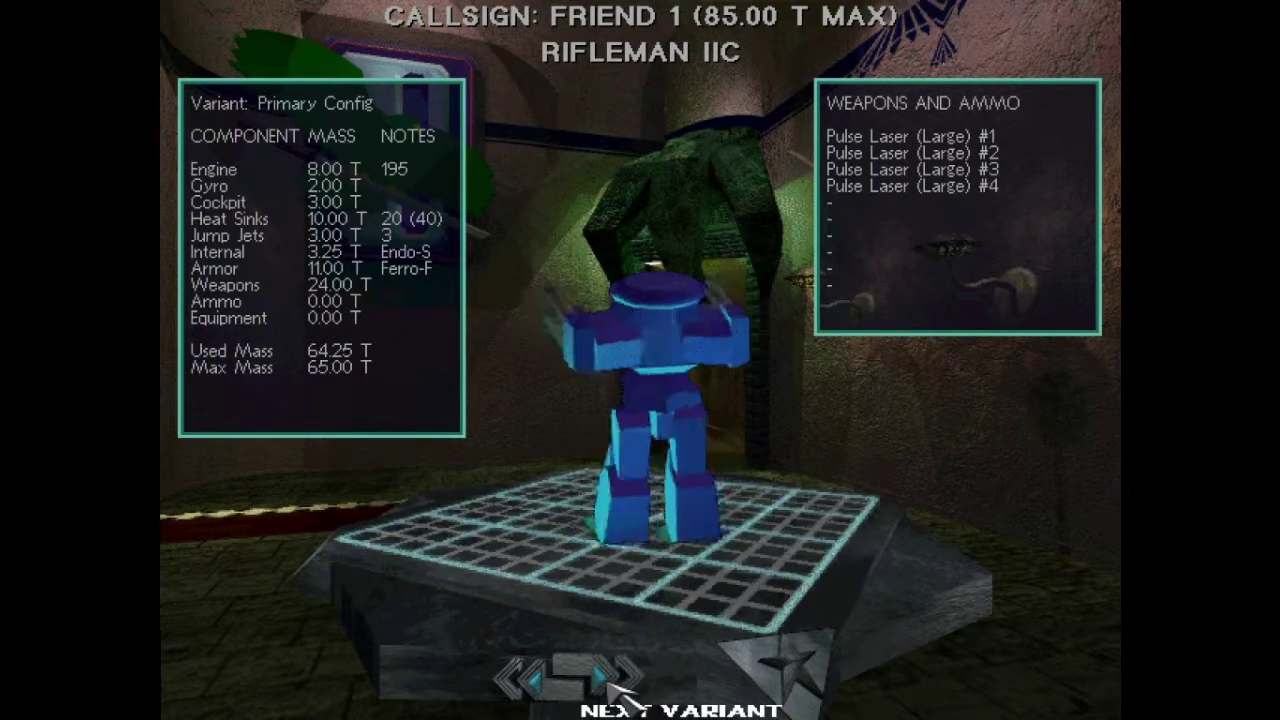
click(812, 702)
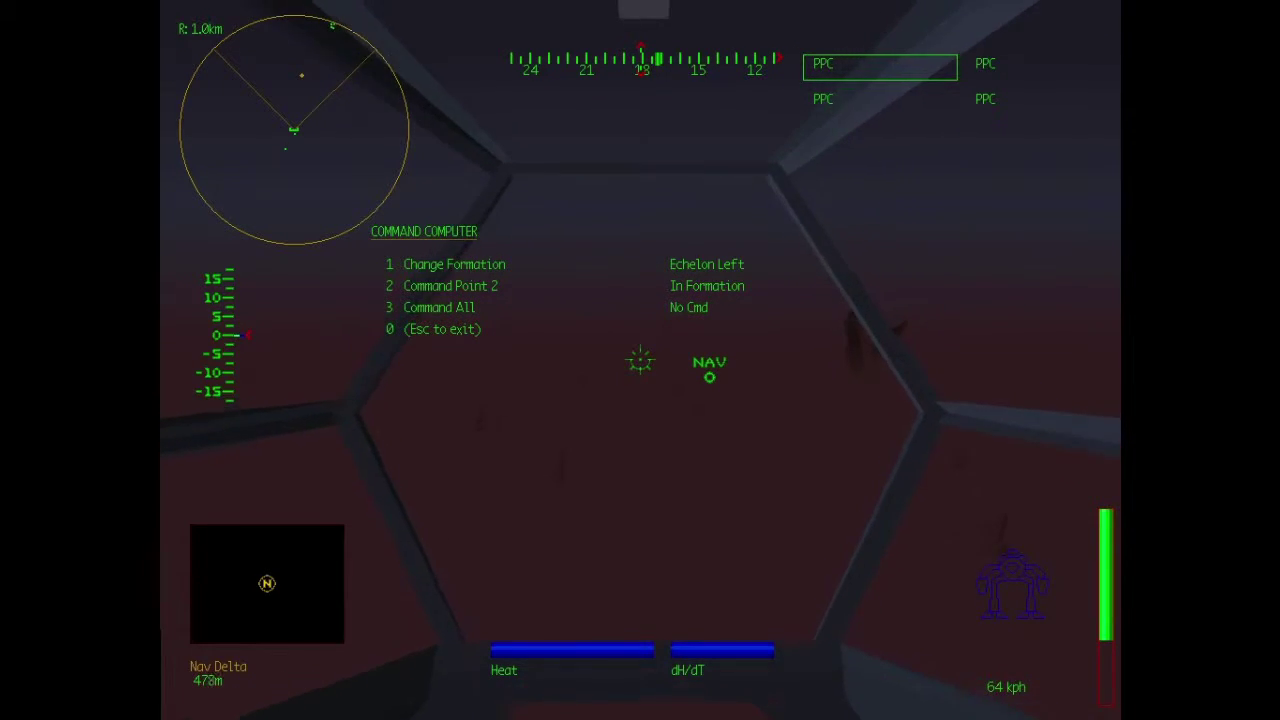
Step: Check Point 2's orders at Nav Delta, then turn left toward Nav Epsilon
key(2)
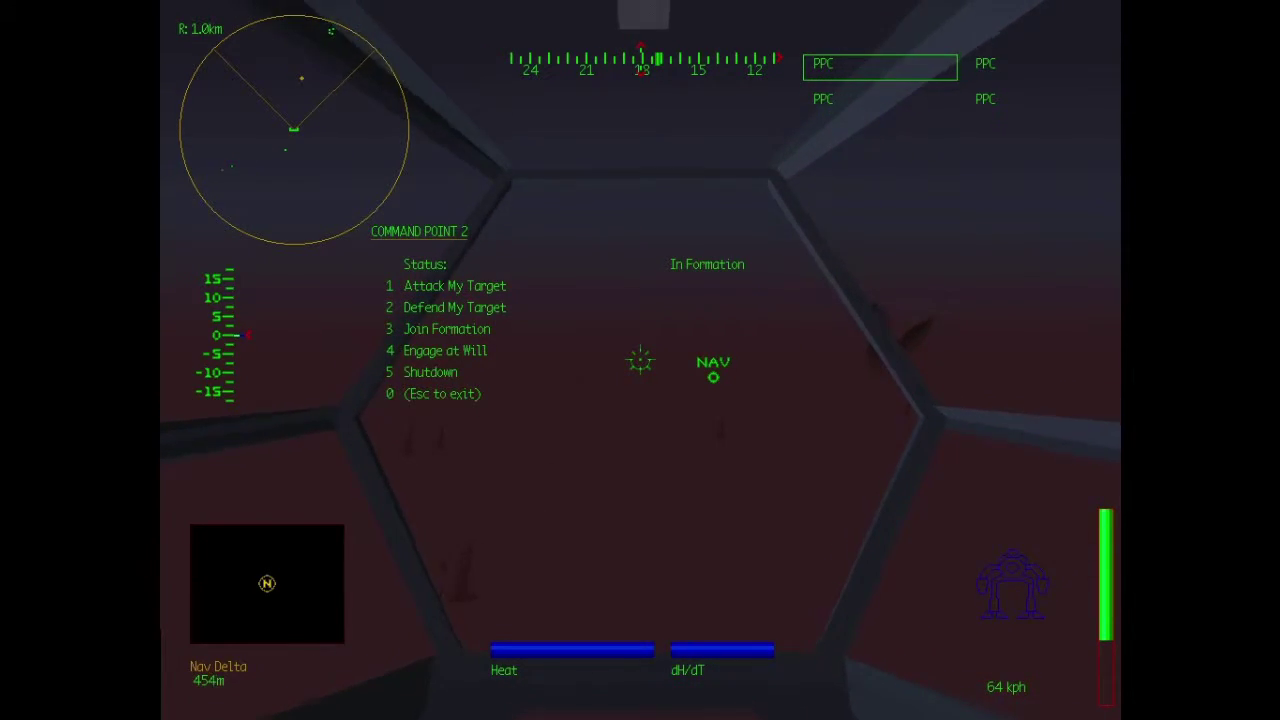
key(Escape)
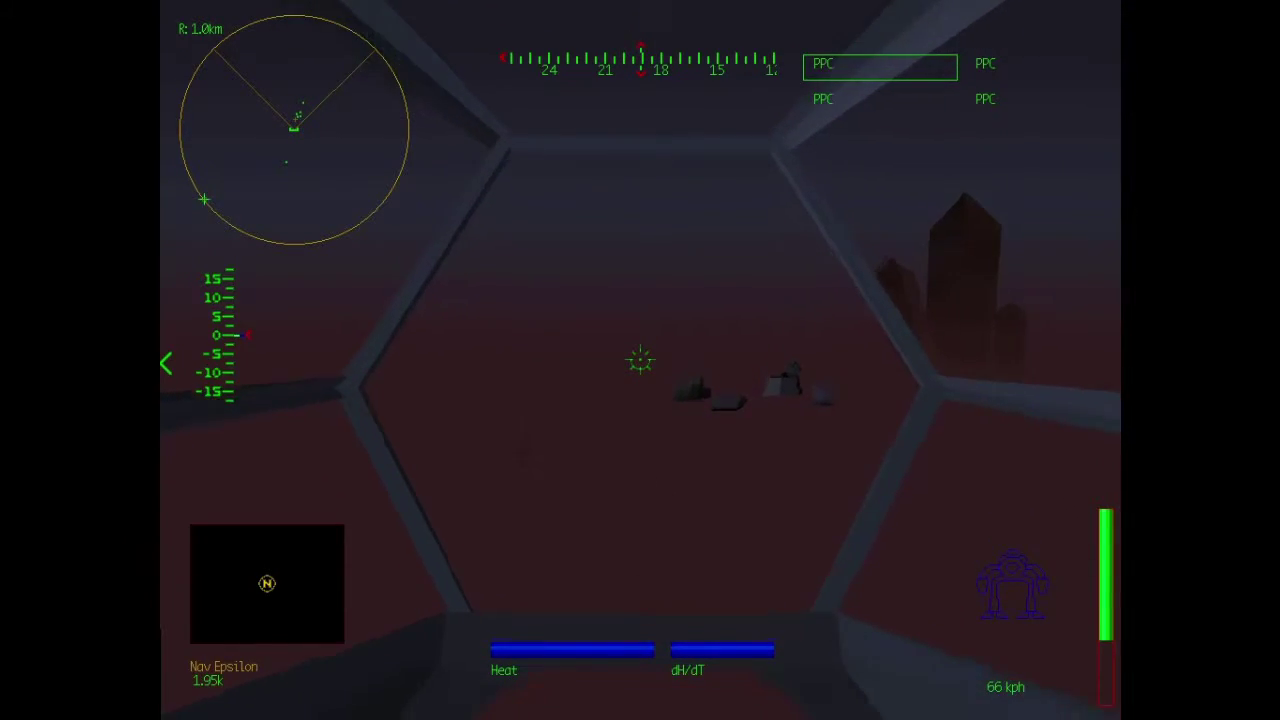
key(Left)
key(Left)
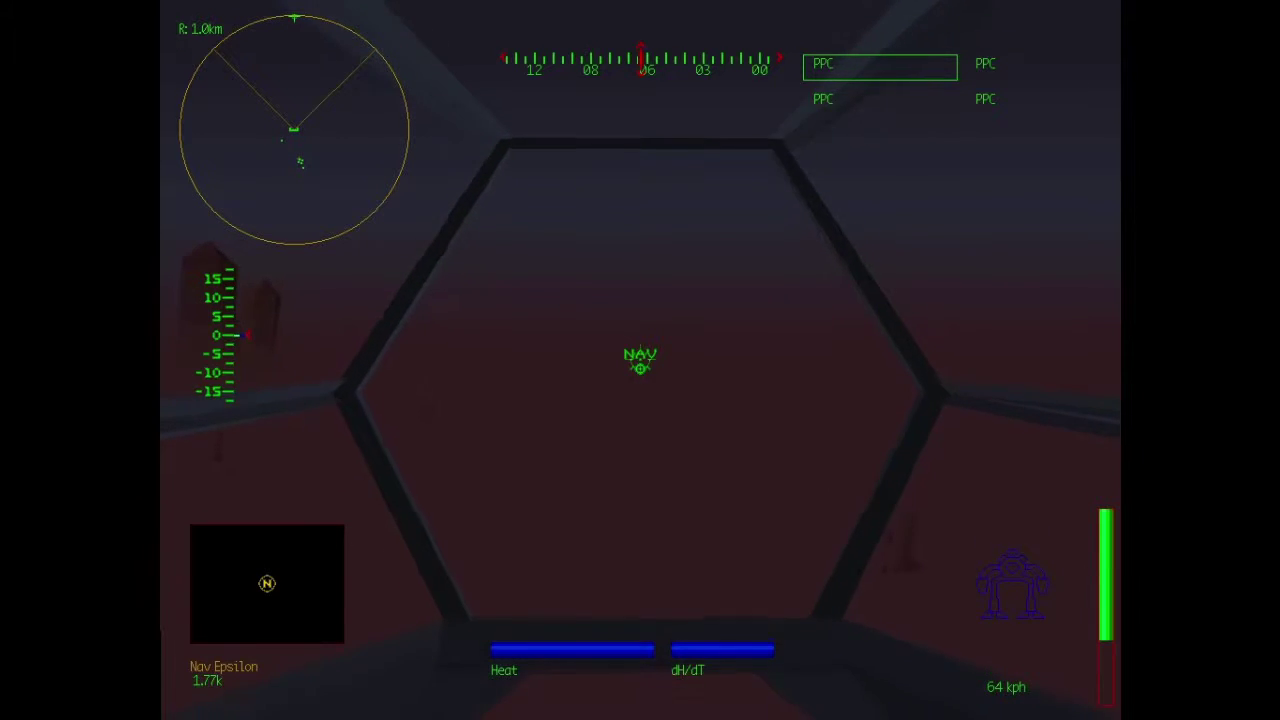
Step: Lock onto the nearest enemy mech, center it in the sights, and hide the cockpit frame
key(Right)
key(e)
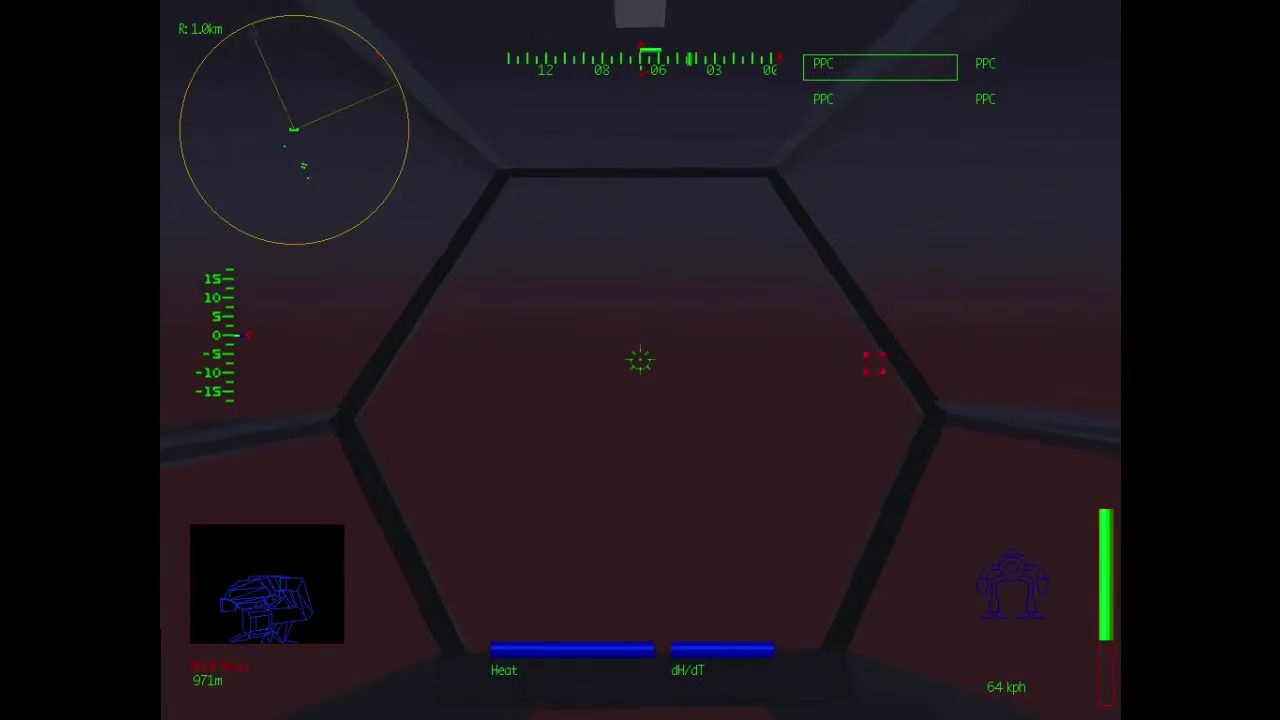
key(Right)
key(F4)
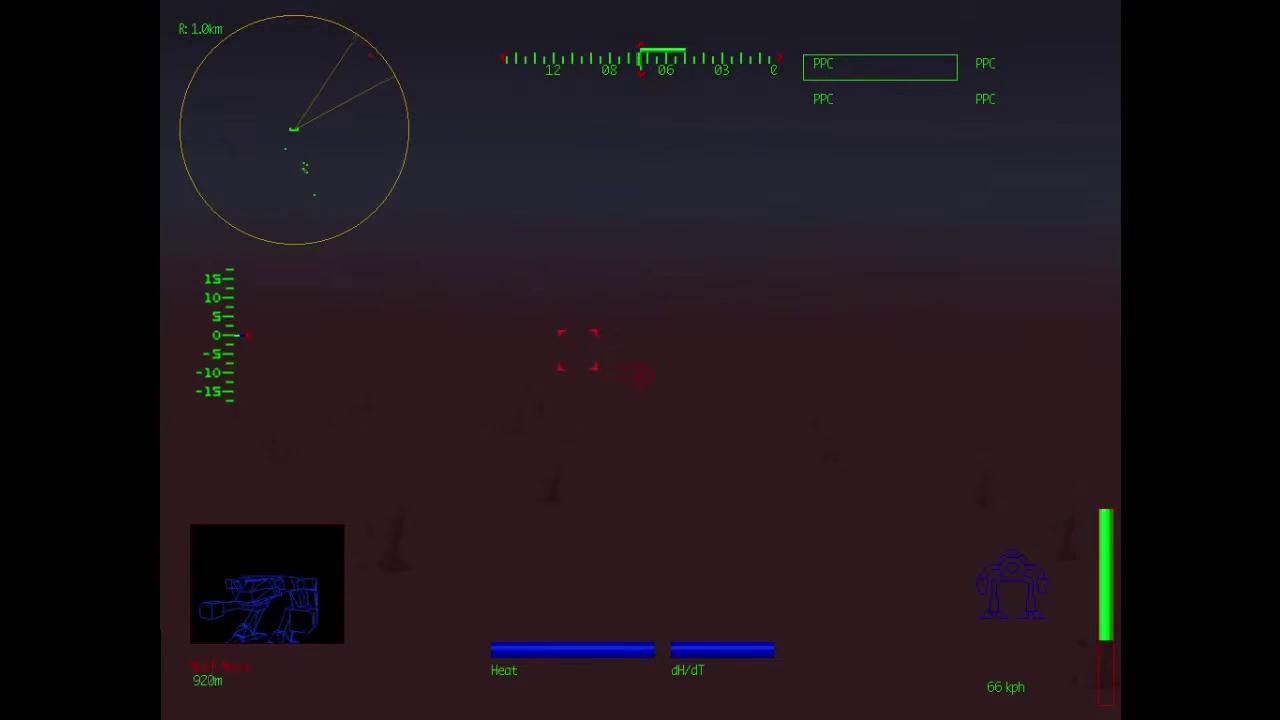
Step: Close from about 730 m to close range while firing repeated PPC volleys at the enemy mech
key(space)
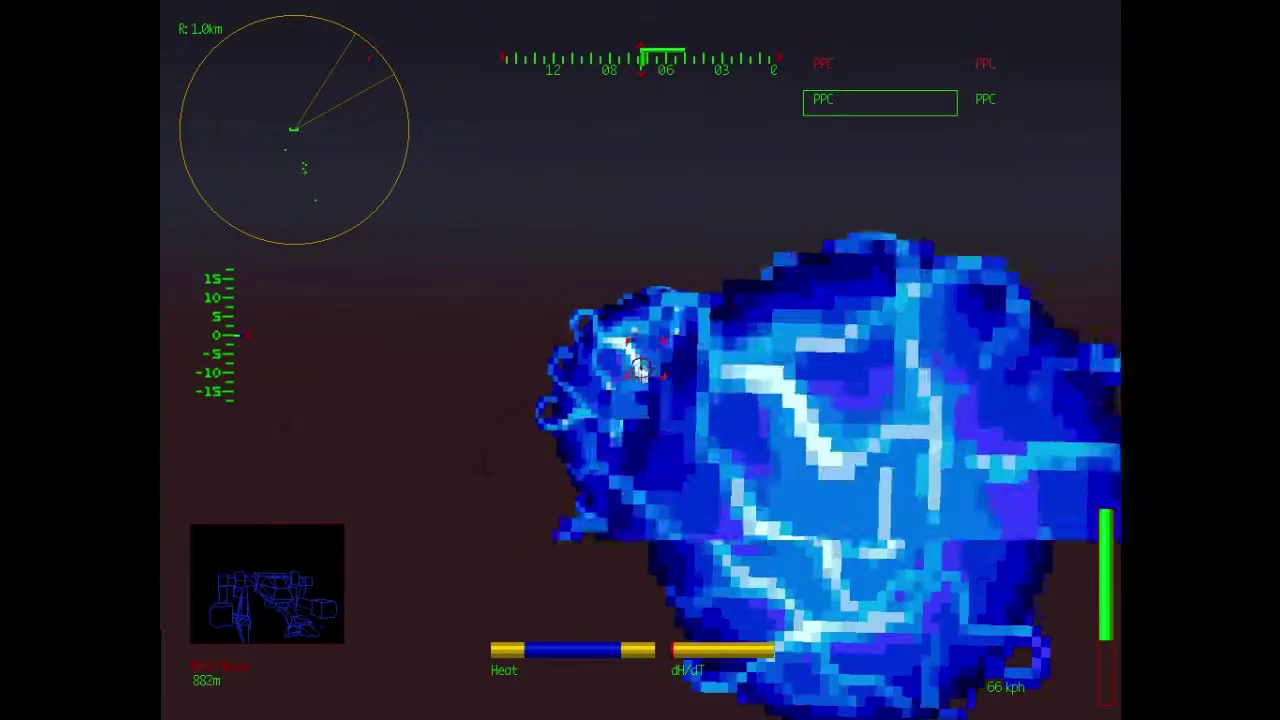
key(space)
key(space)
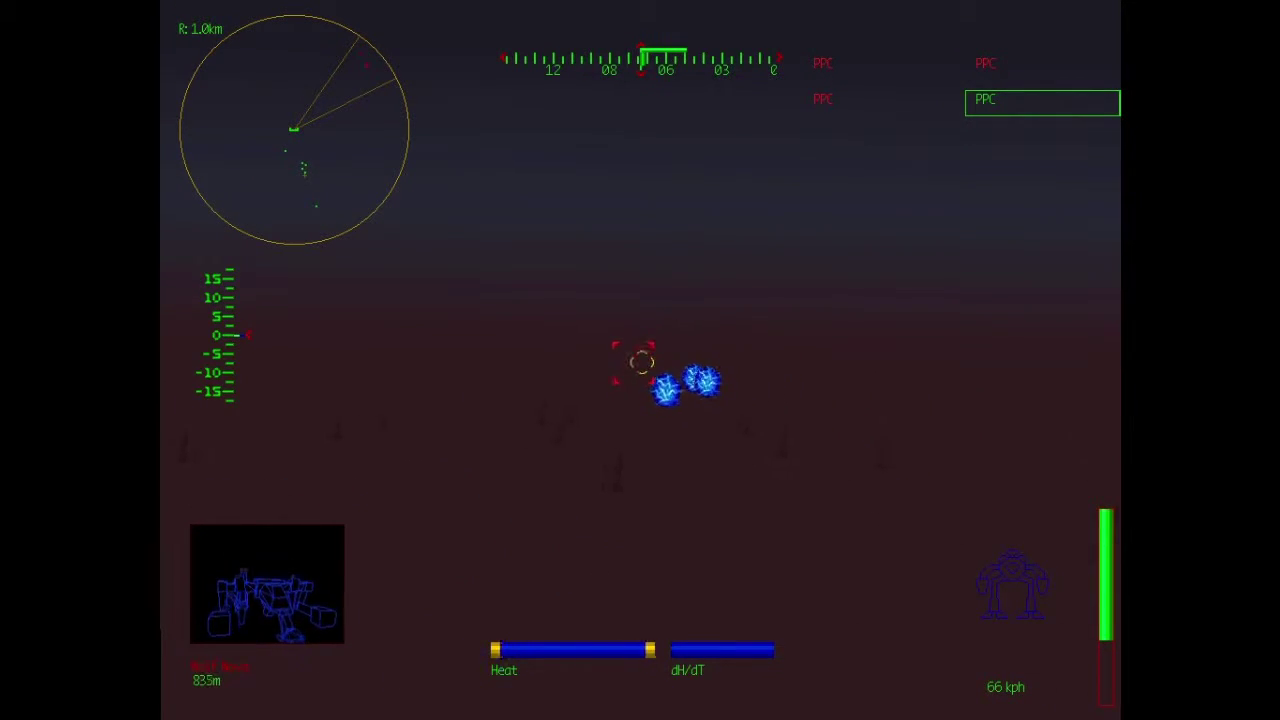
click(641, 360)
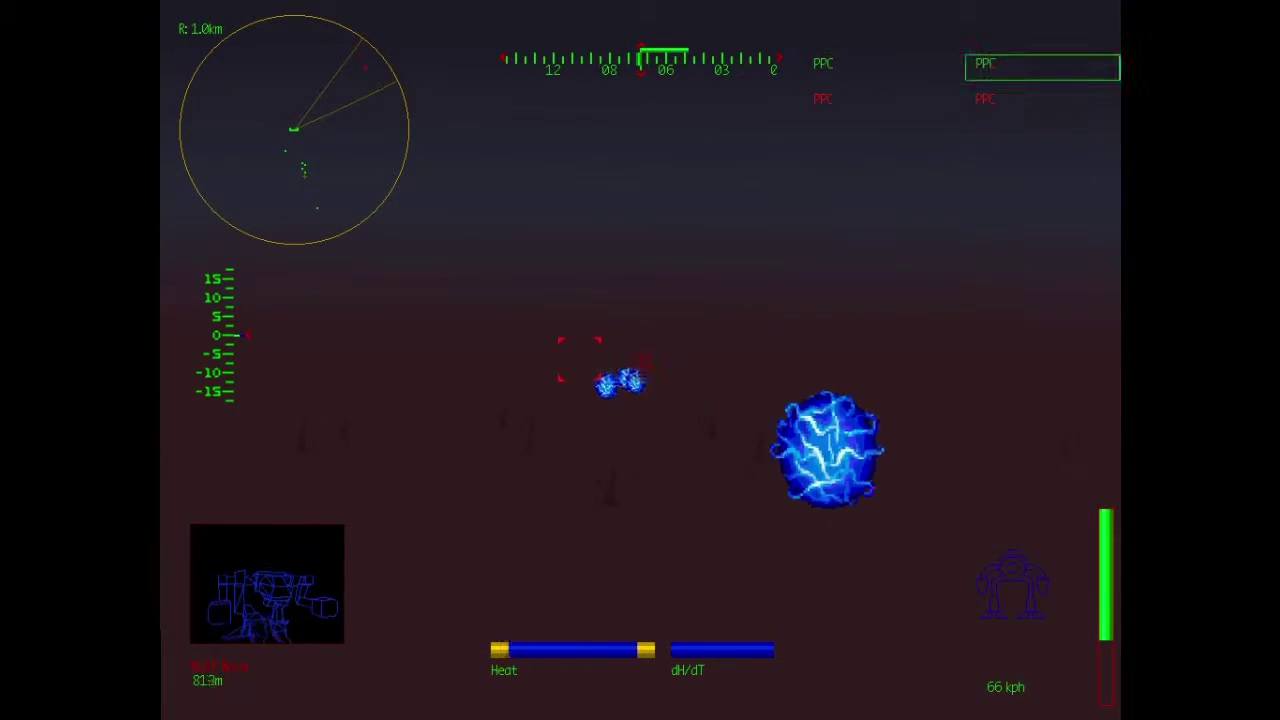
click(641, 360)
click(641, 360)
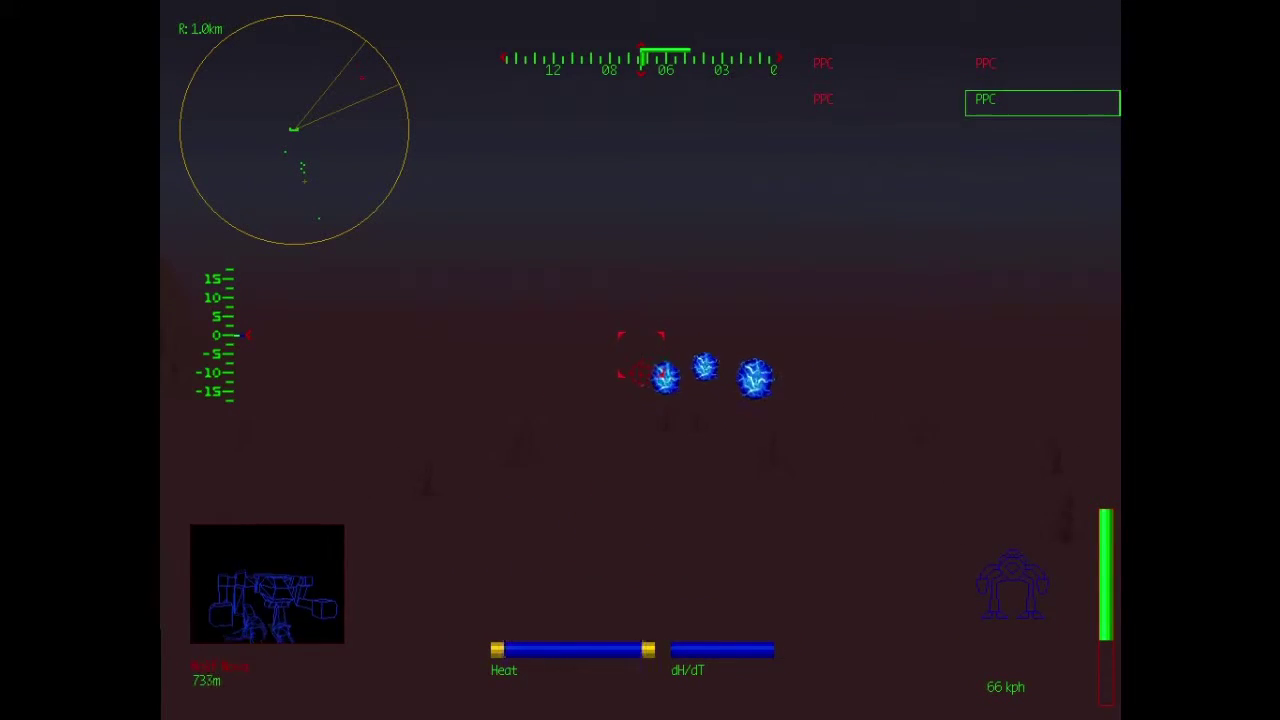
click(641, 360)
click(641, 360)
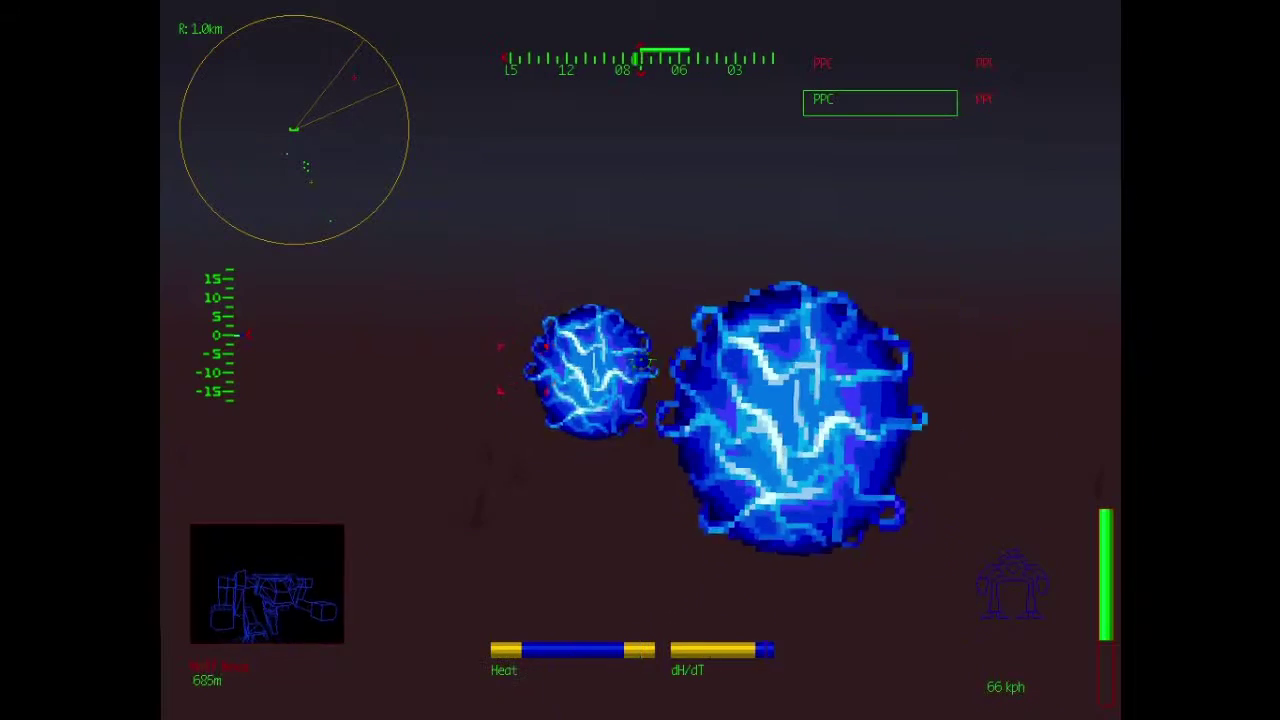
click(641, 360)
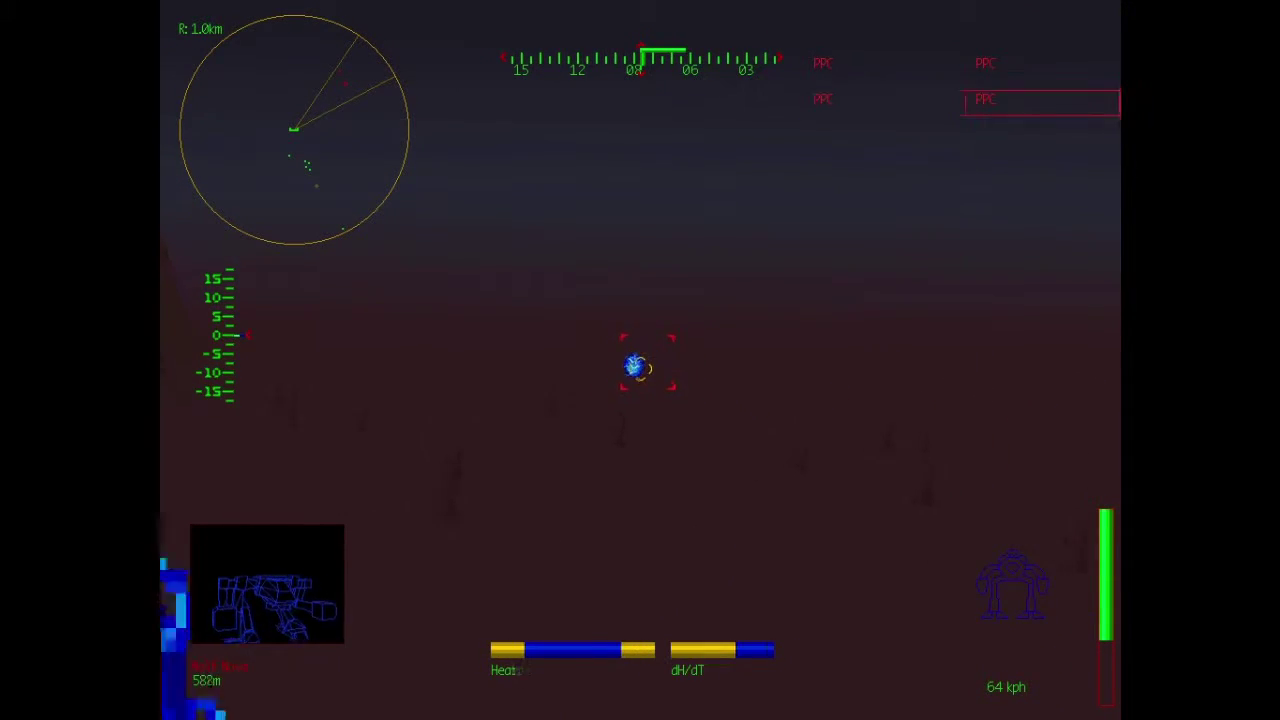
click(641, 360)
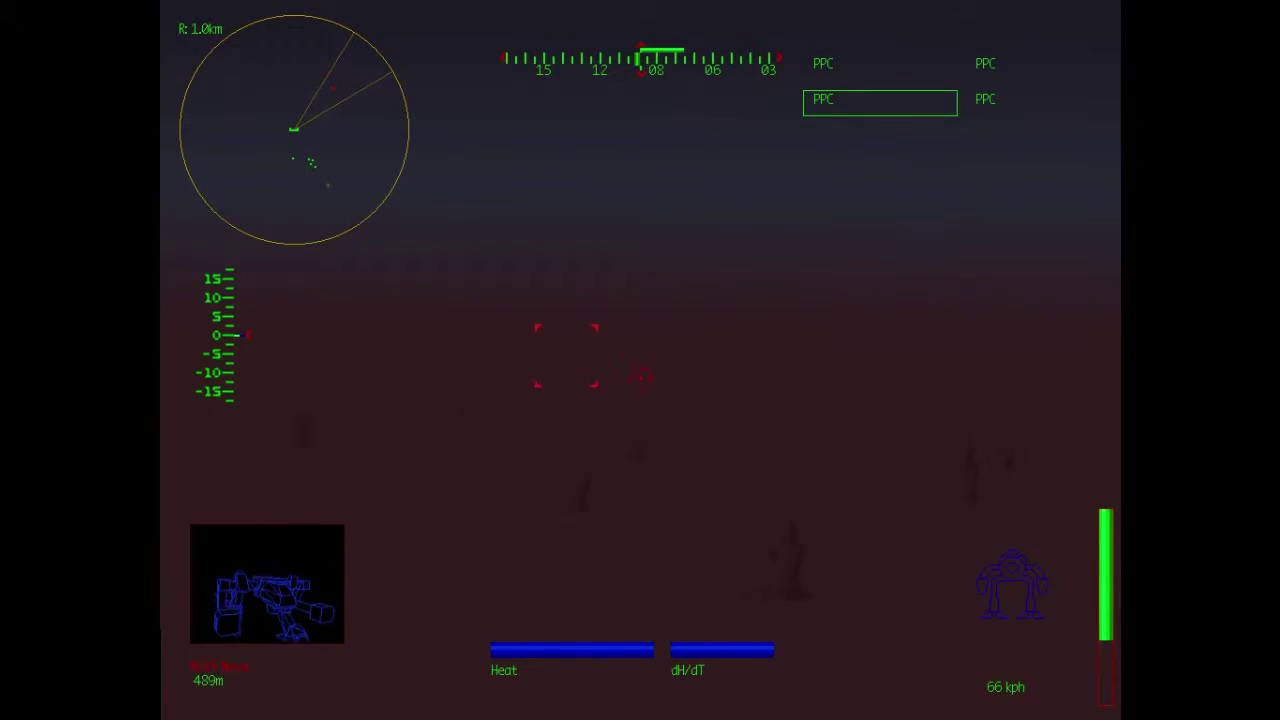
click(614, 358)
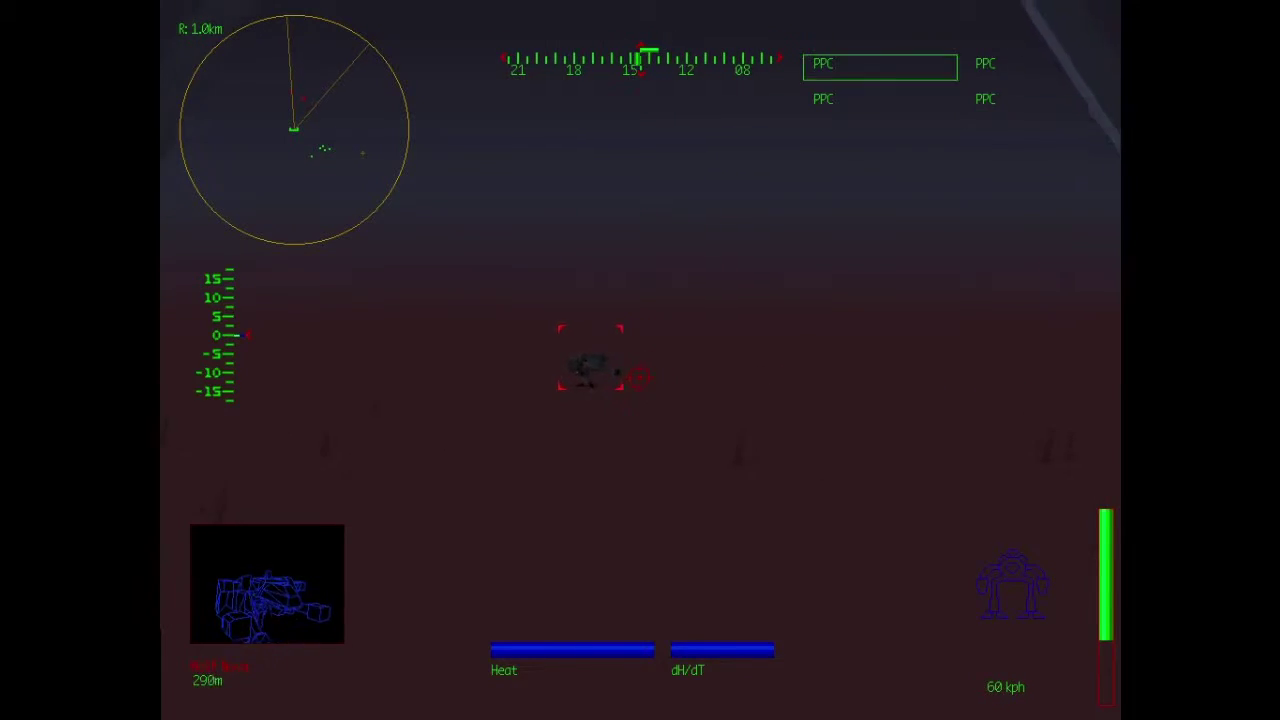
click(638, 378)
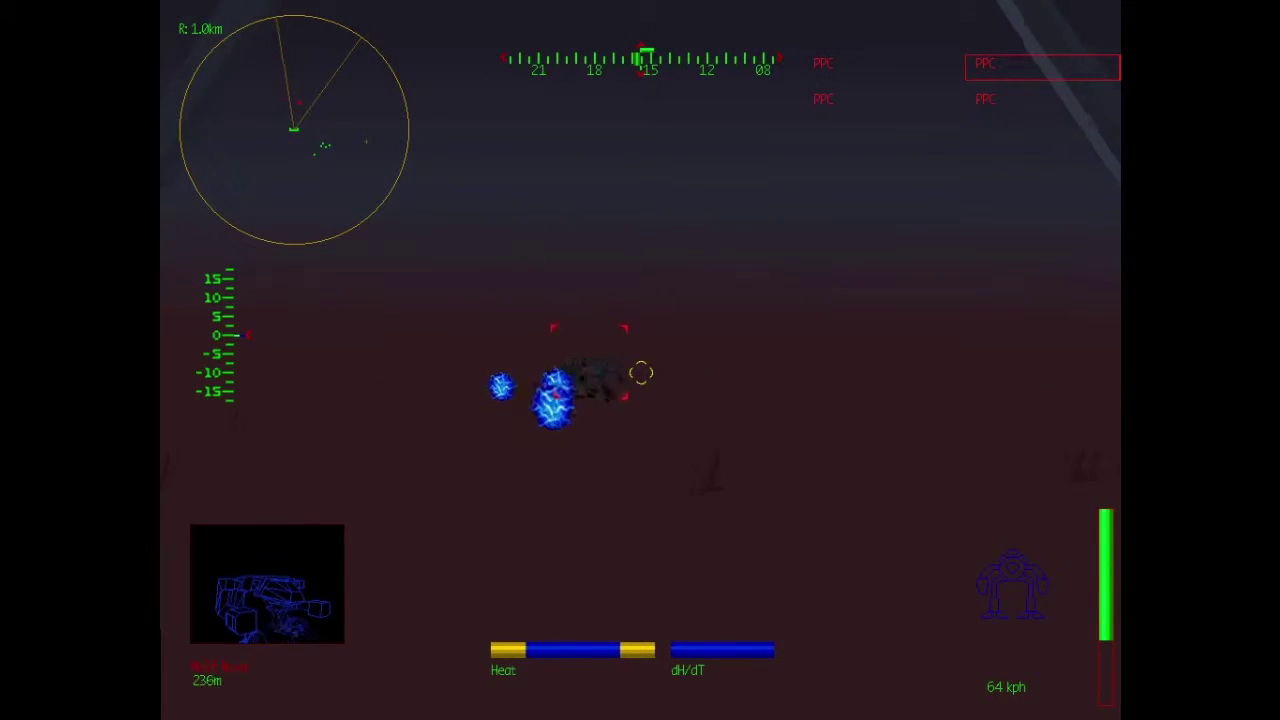
click(640, 381)
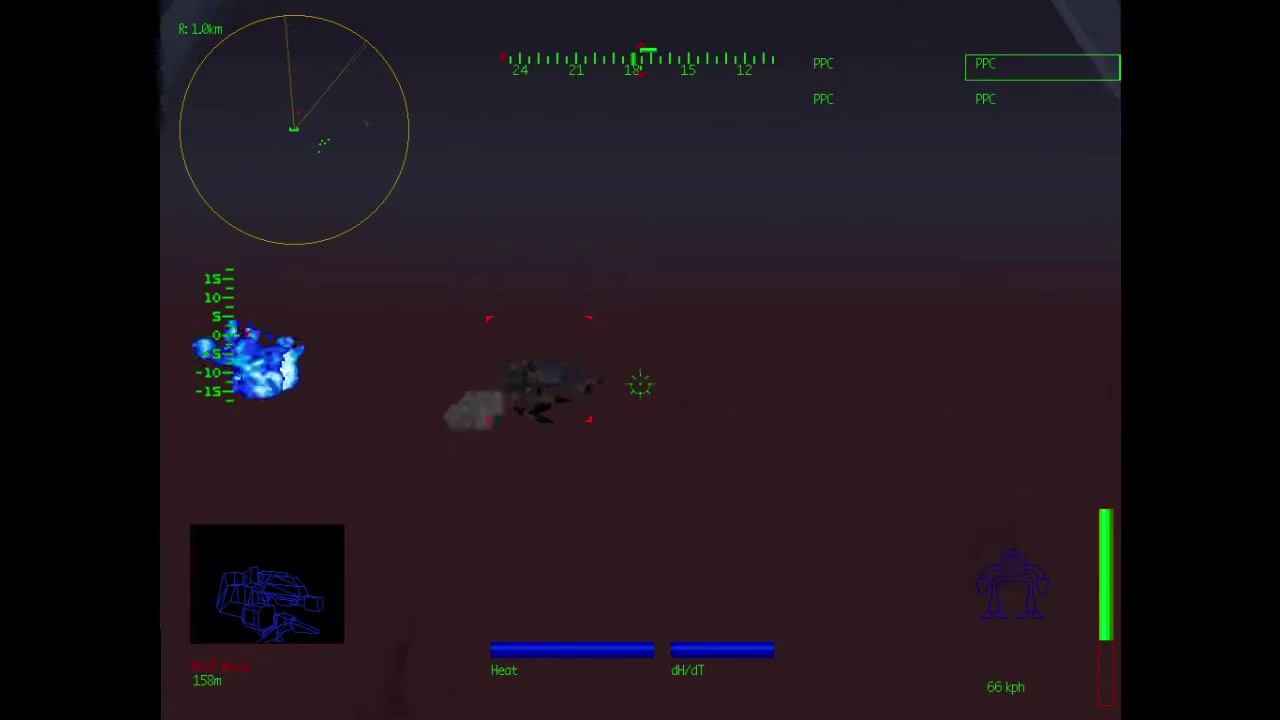
click(640, 381)
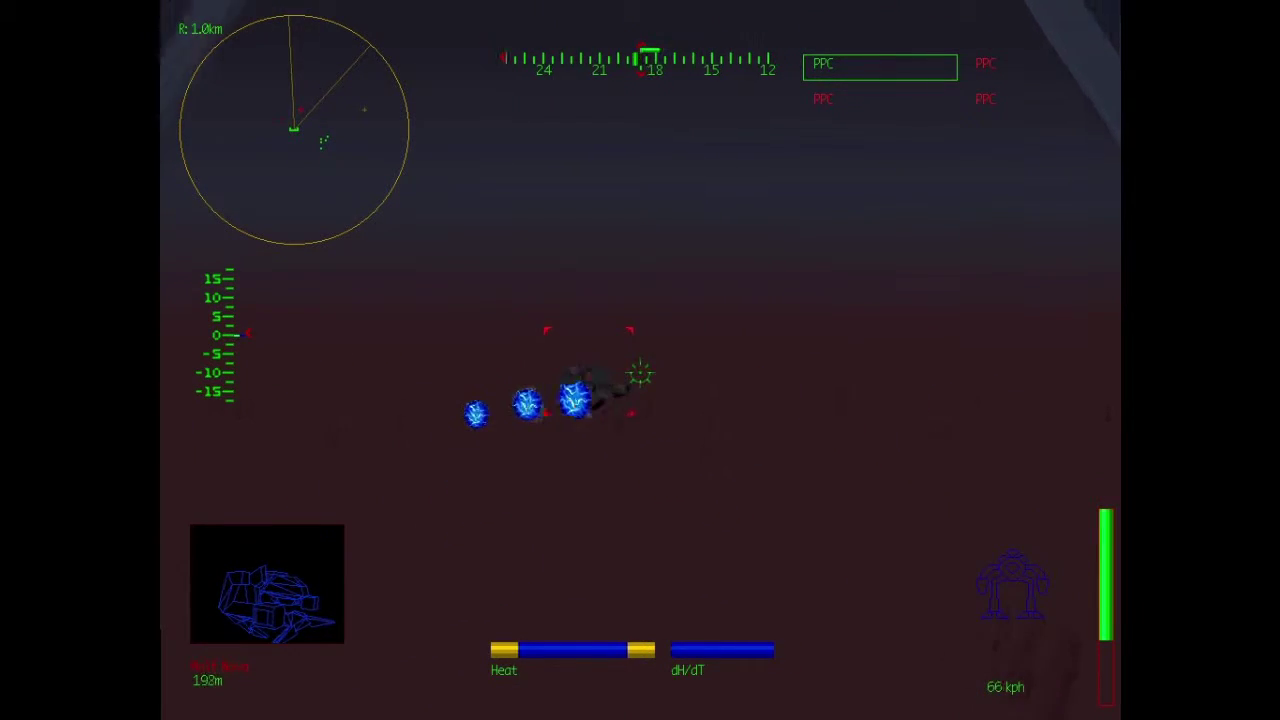
click(640, 381)
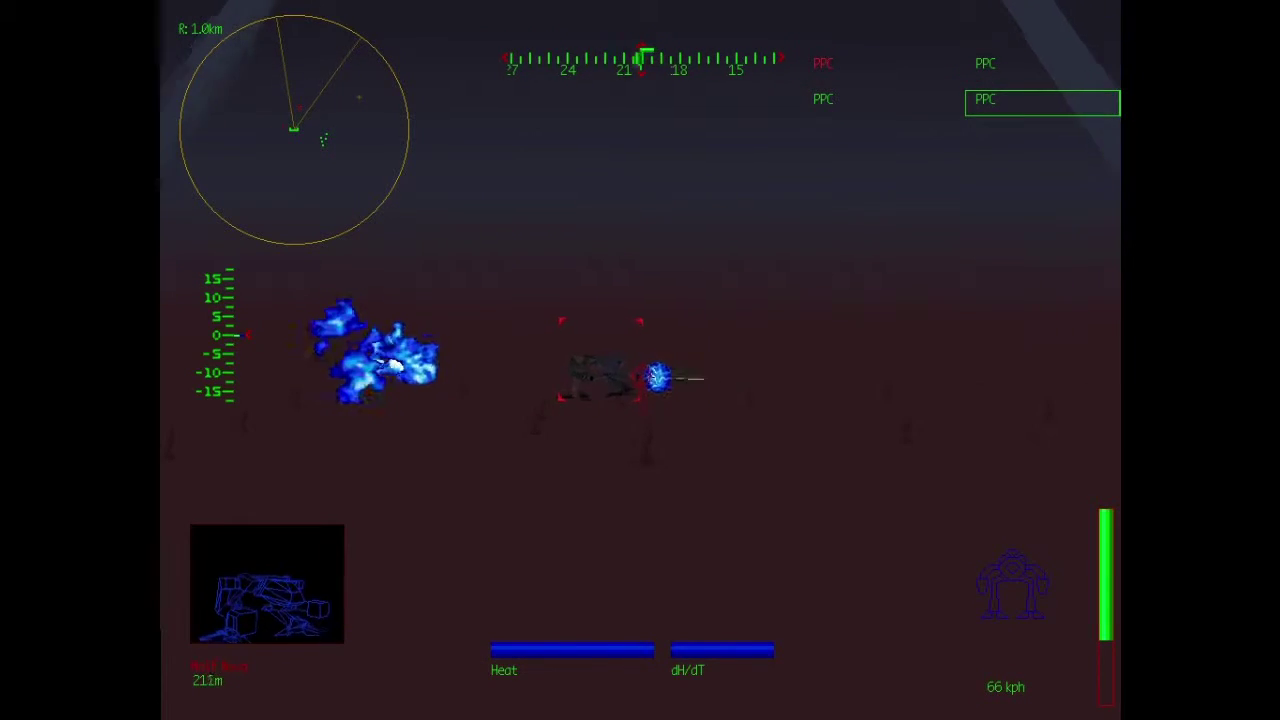
click(640, 381)
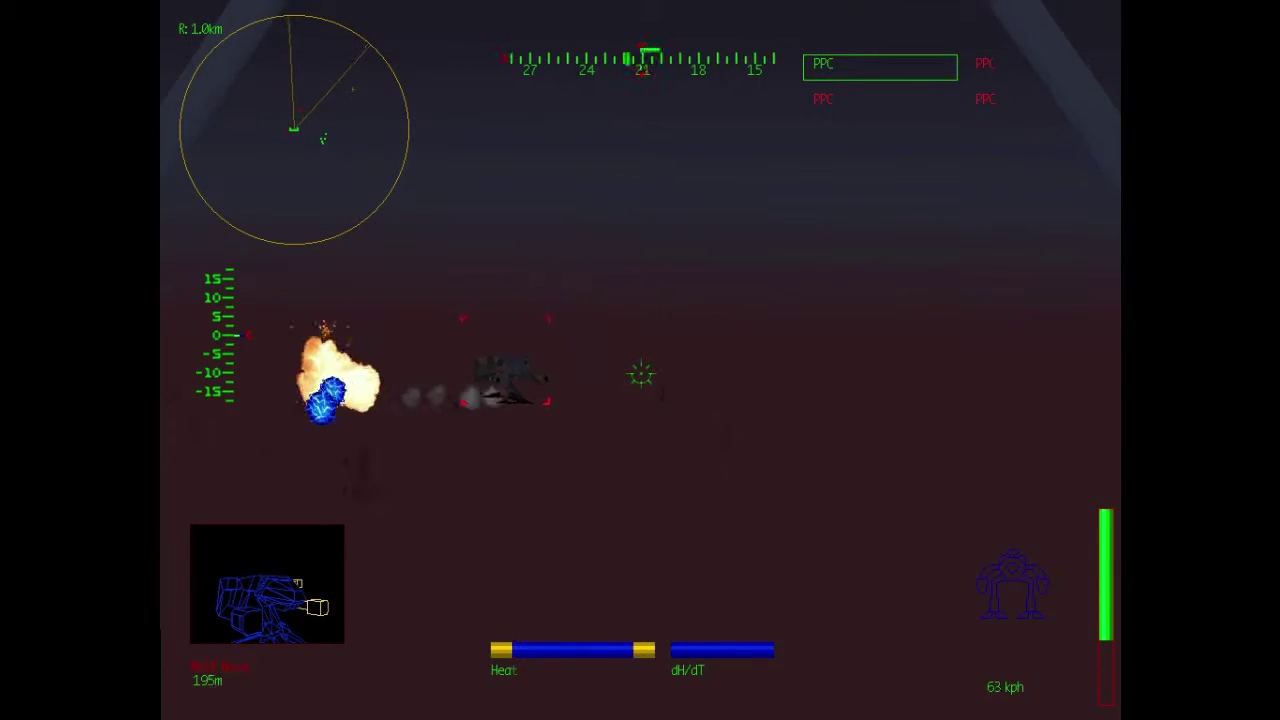
click(640, 376)
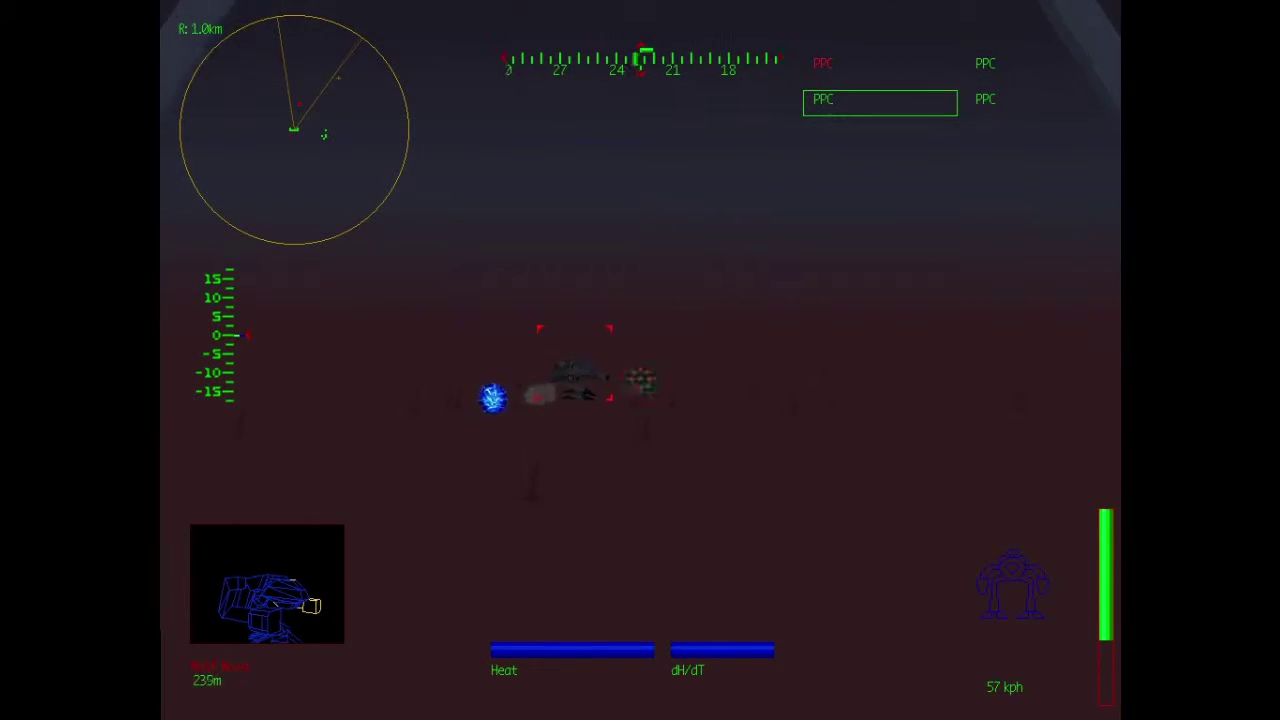
click(640, 378)
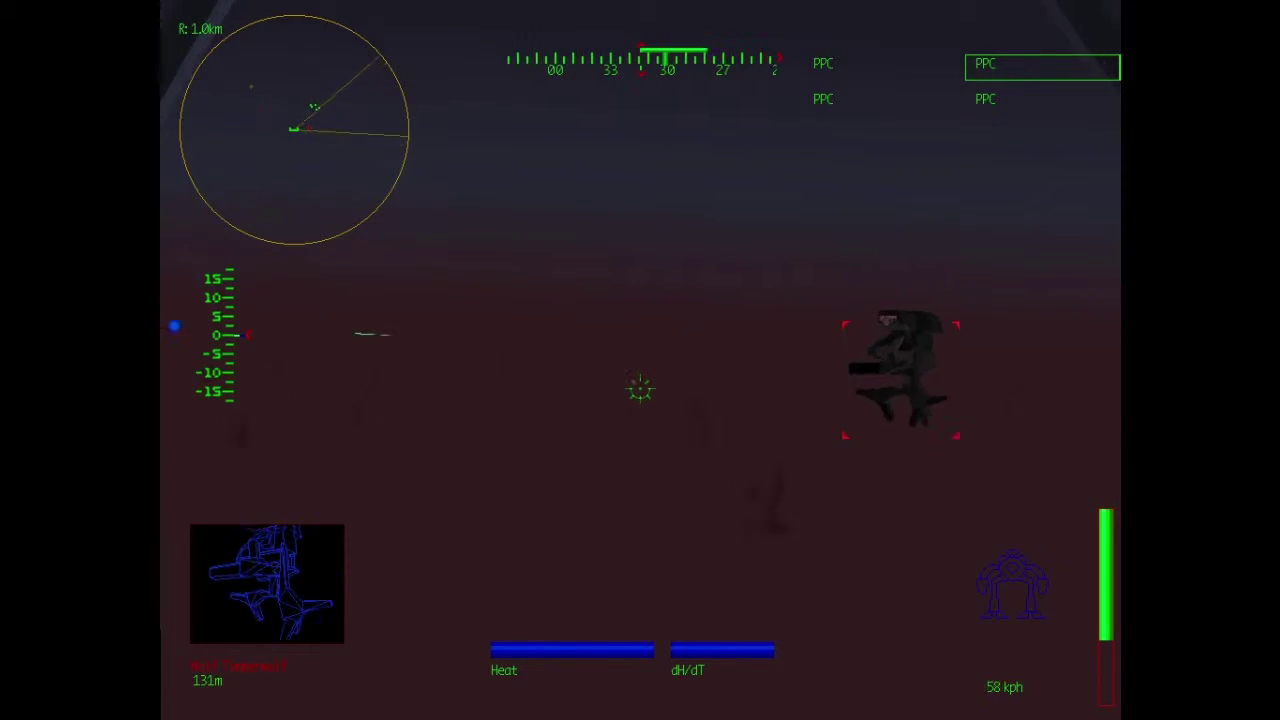
Step: Finish off the nearby enemy mech with PPC volleys, restoring the cockpit-frame view
click(640, 360)
click(640, 370)
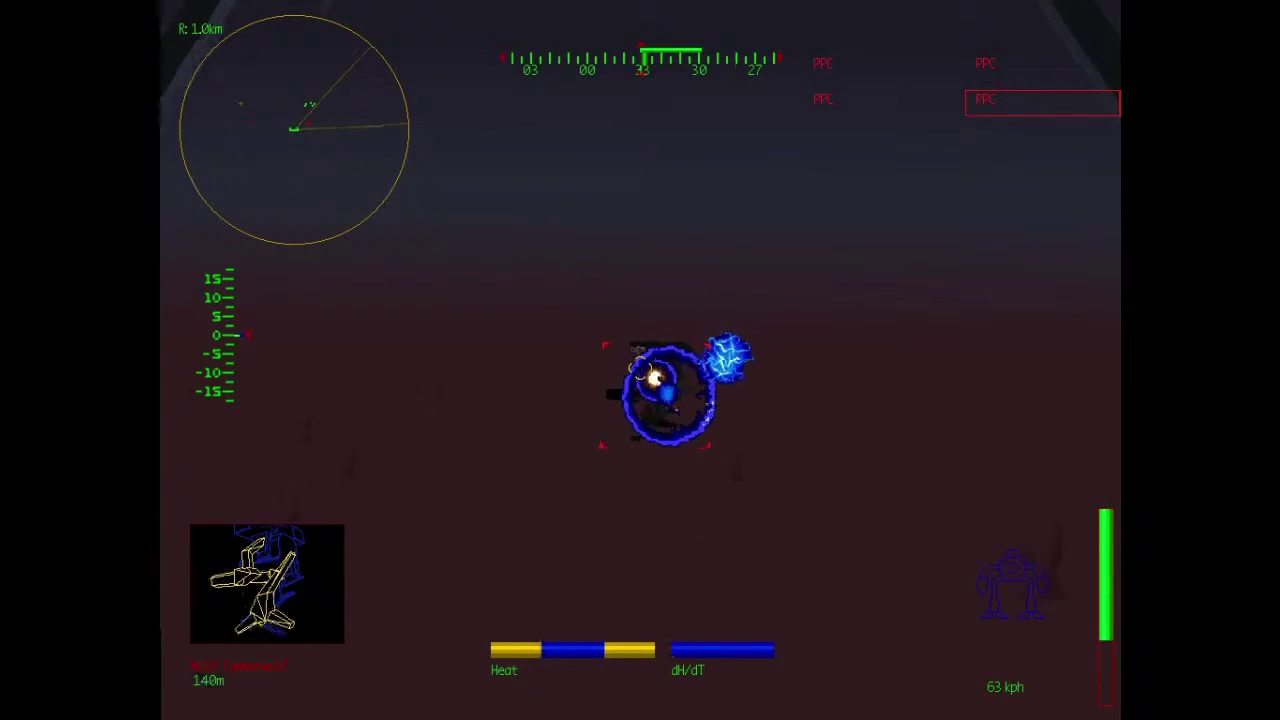
key(z)
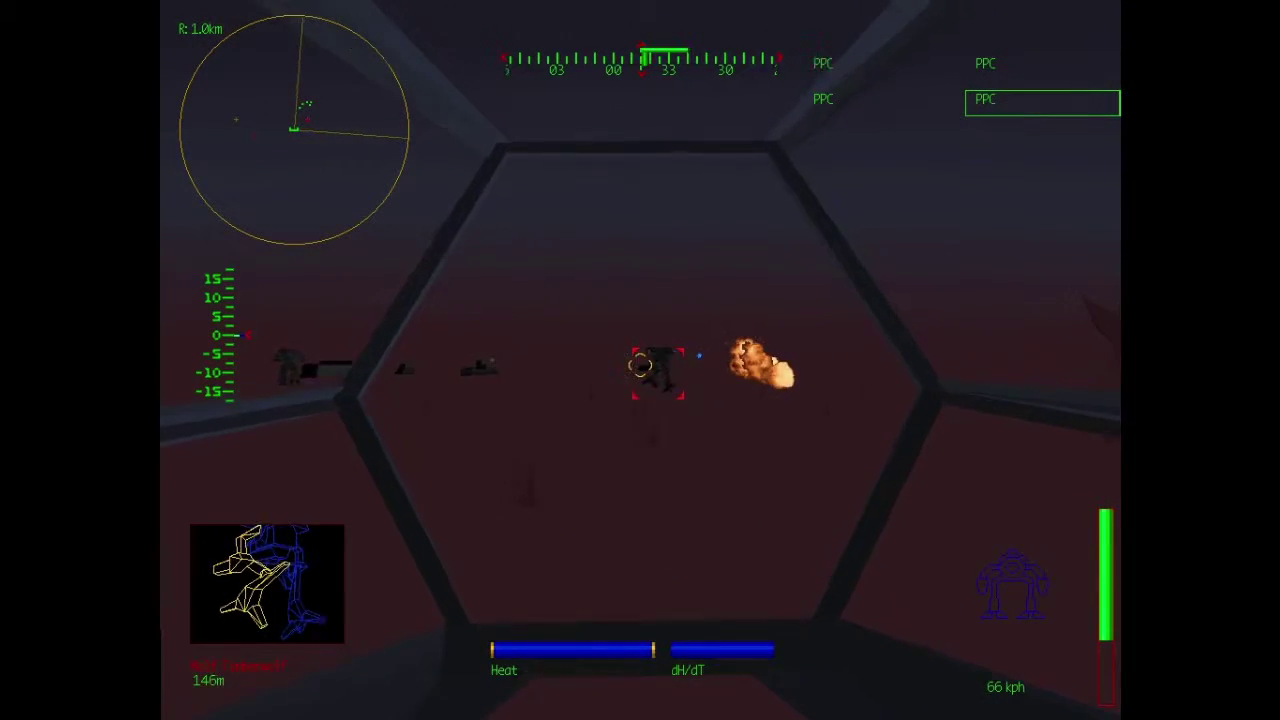
click(640, 370)
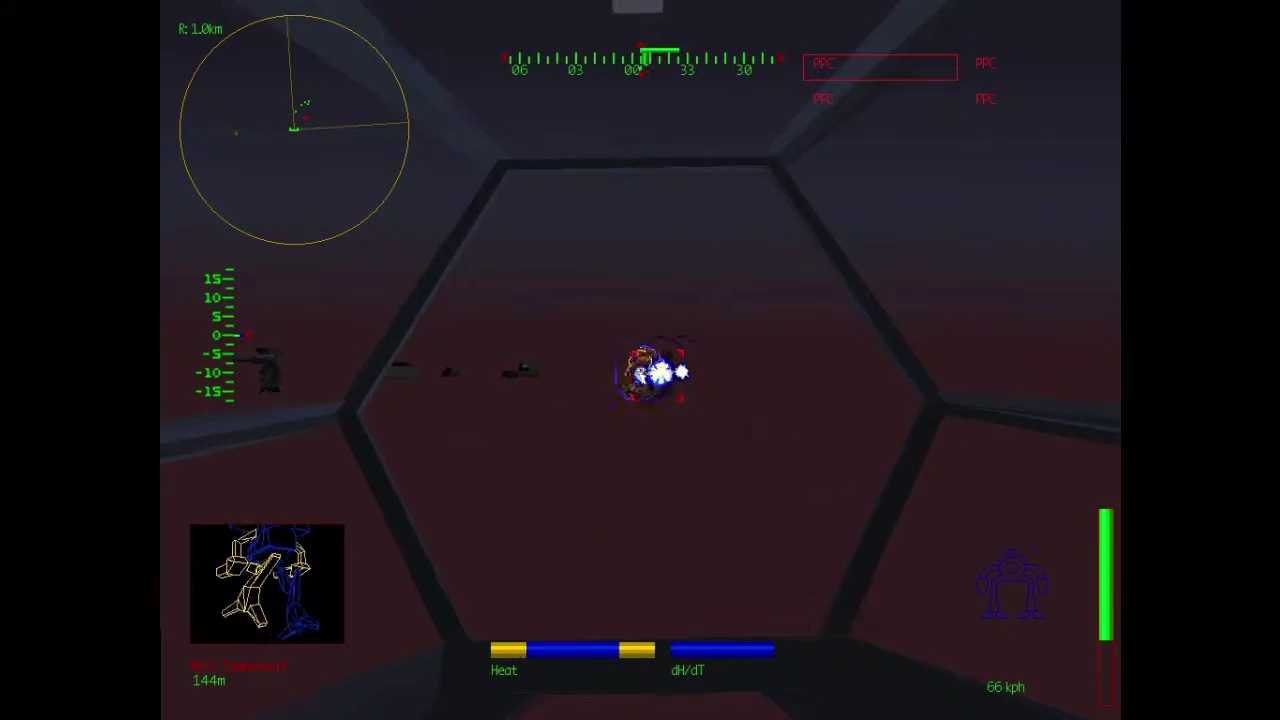
click(640, 365)
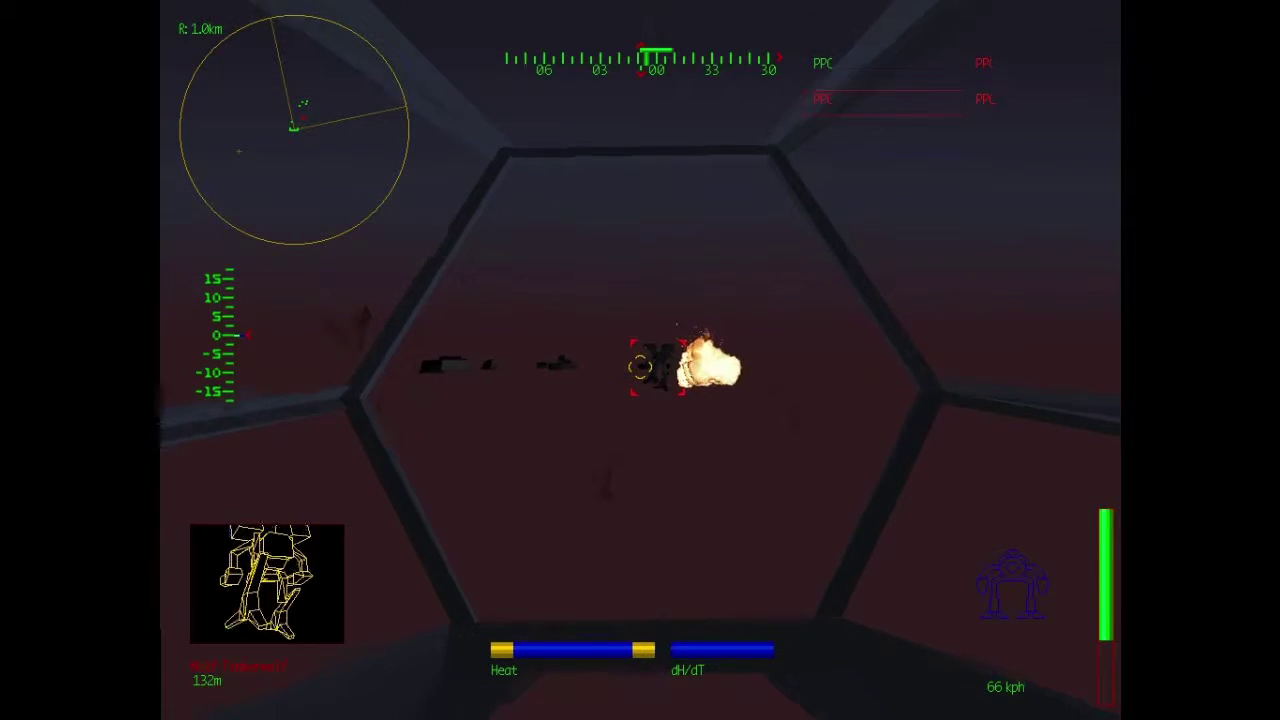
click(640, 365)
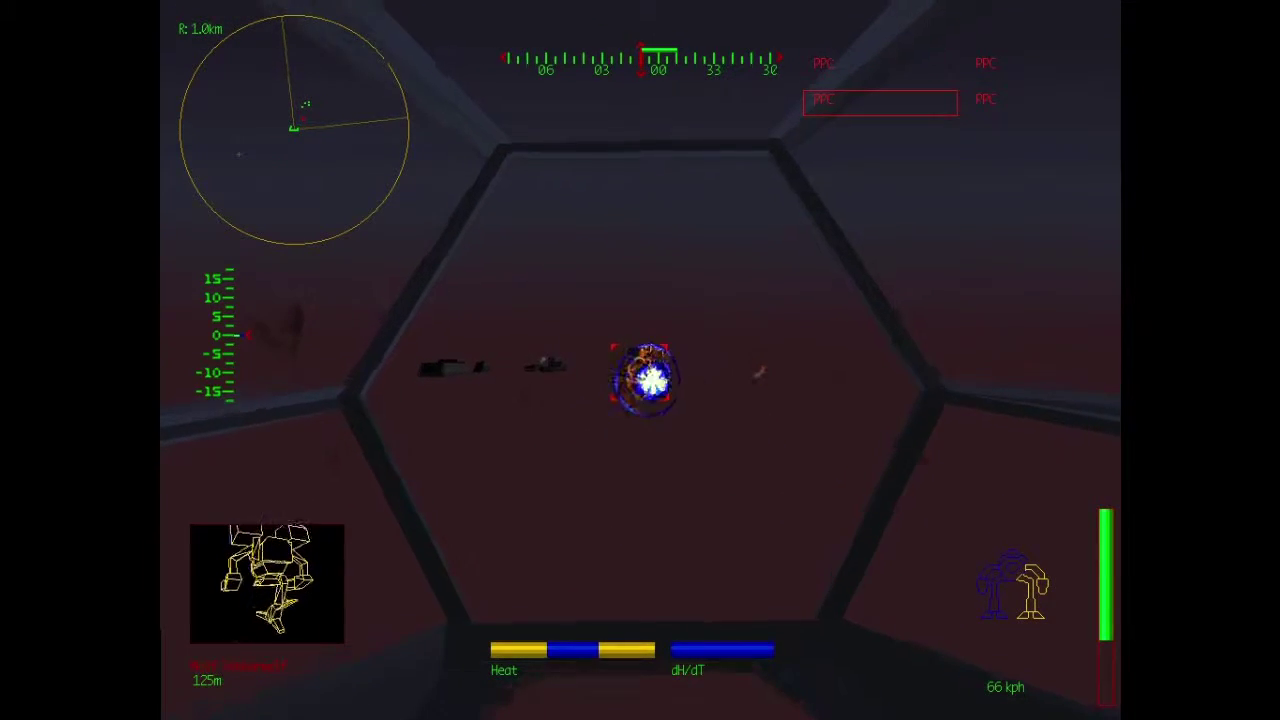
click(640, 365)
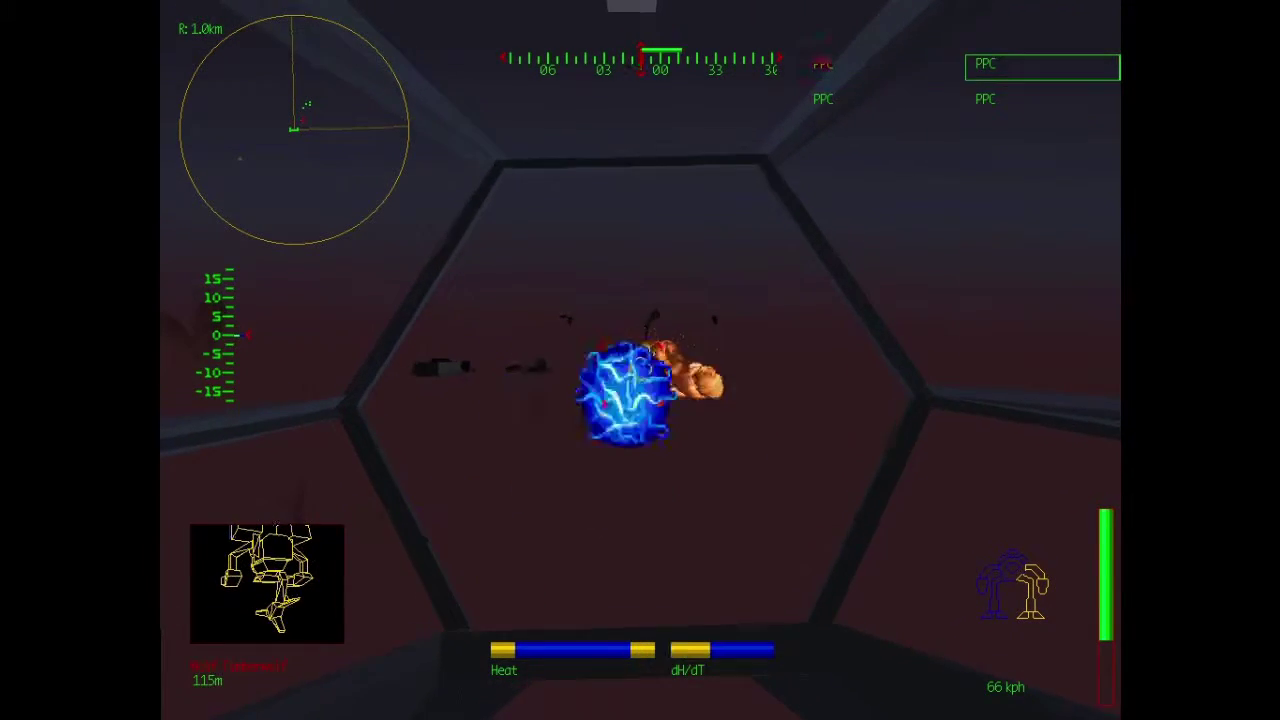
Step: Target the next enemy mech and blast it with PPCs at close range
key(e)
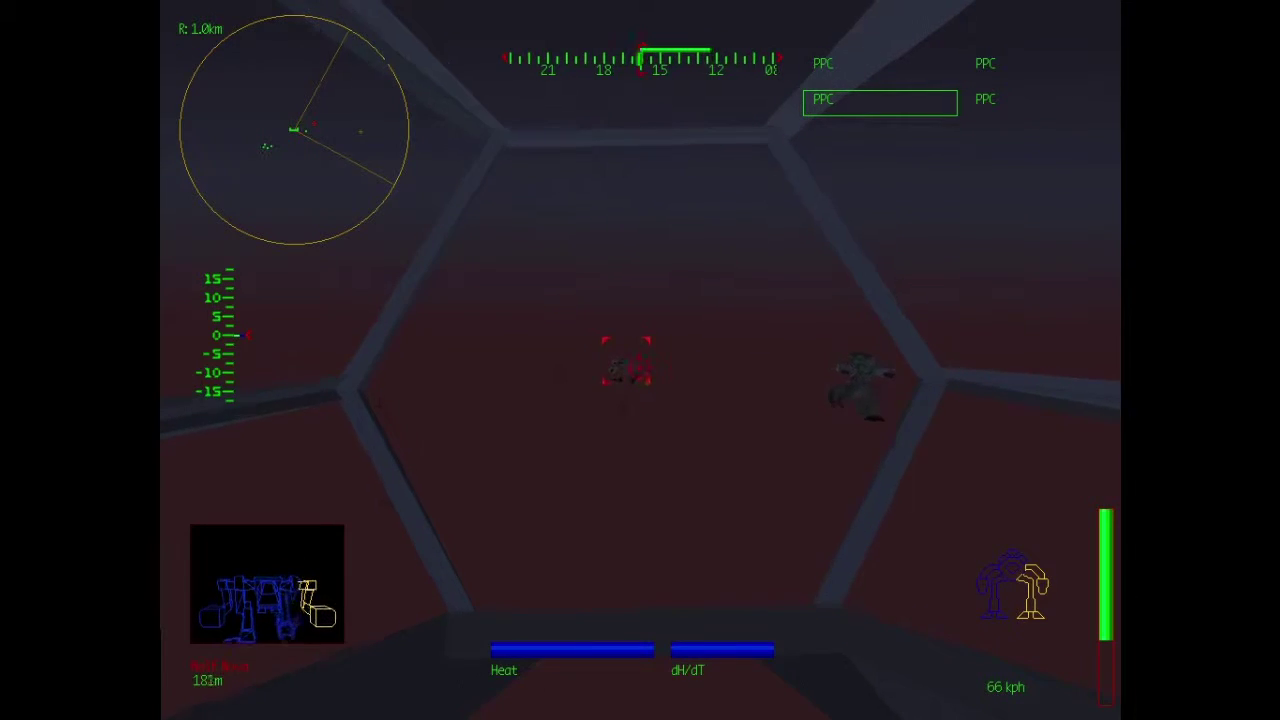
click(640, 365)
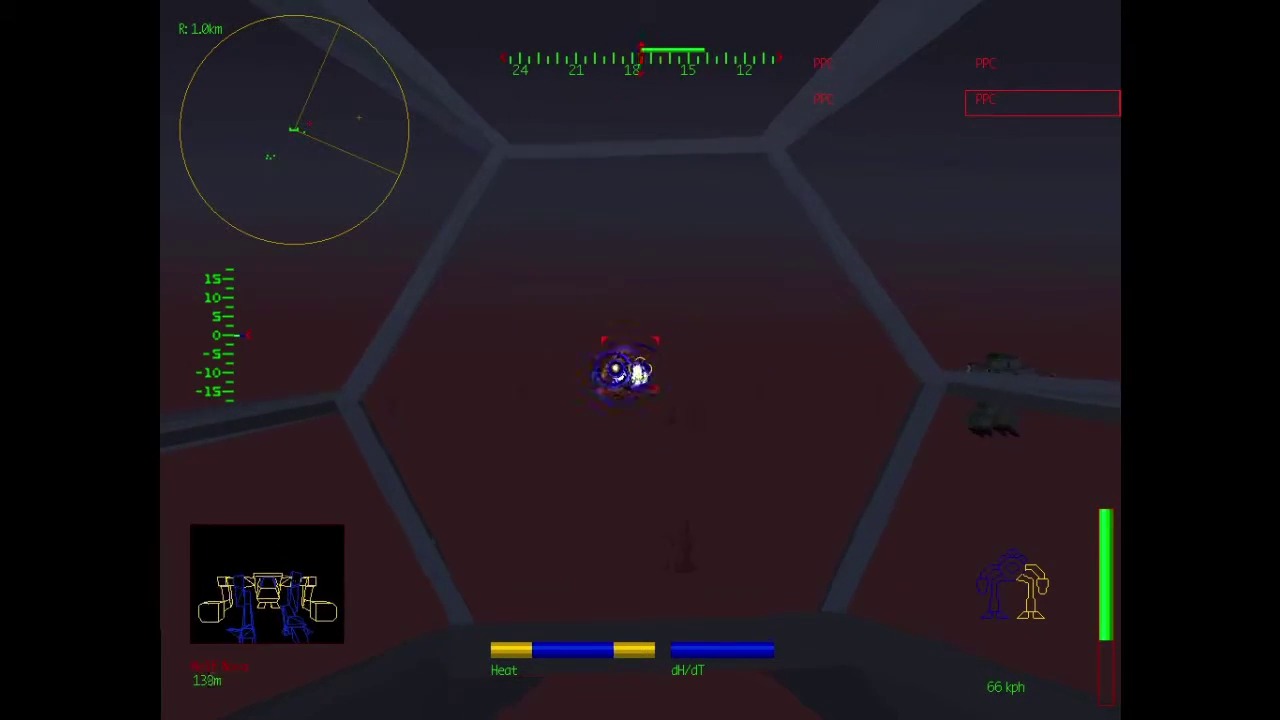
click(640, 365)
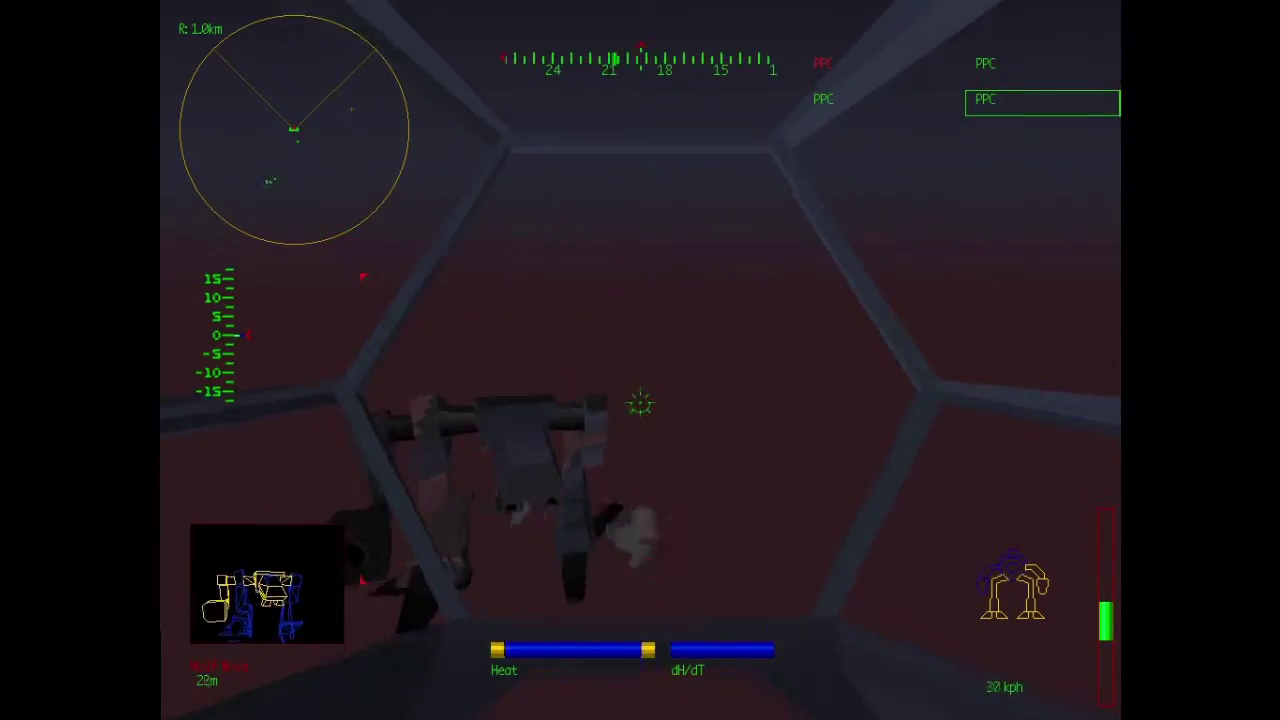
click(640, 405)
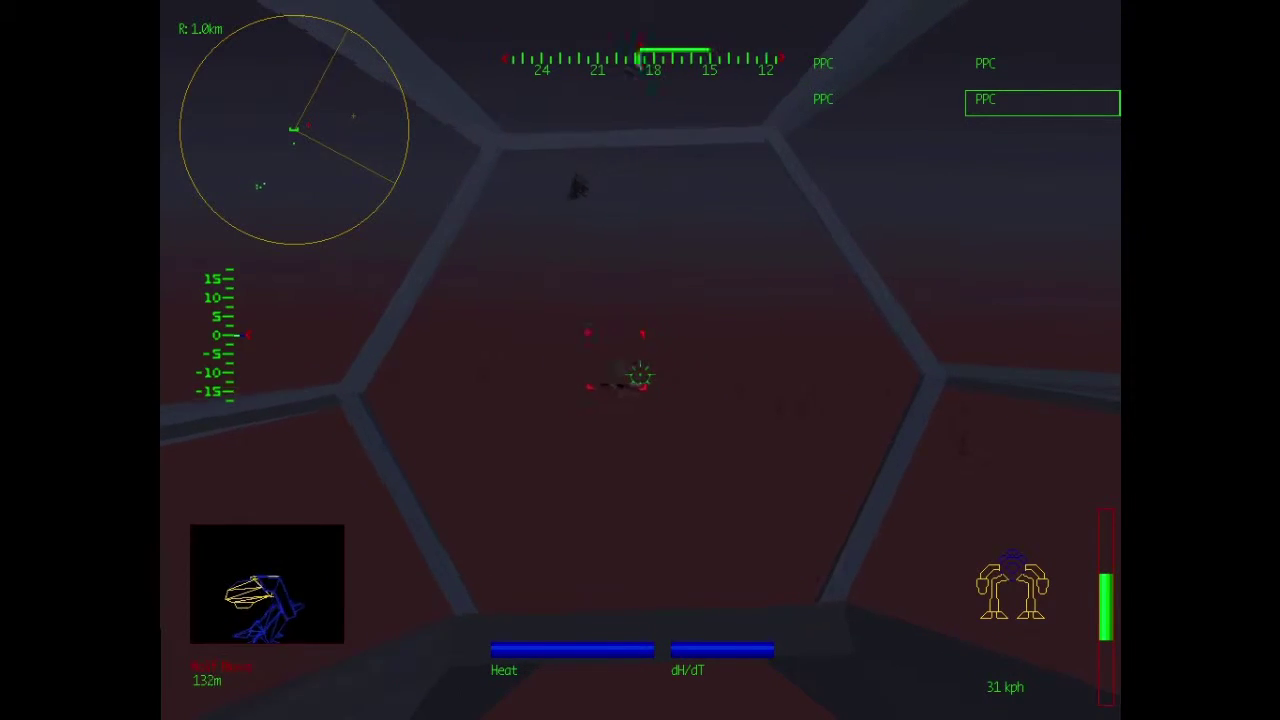
click(640, 375)
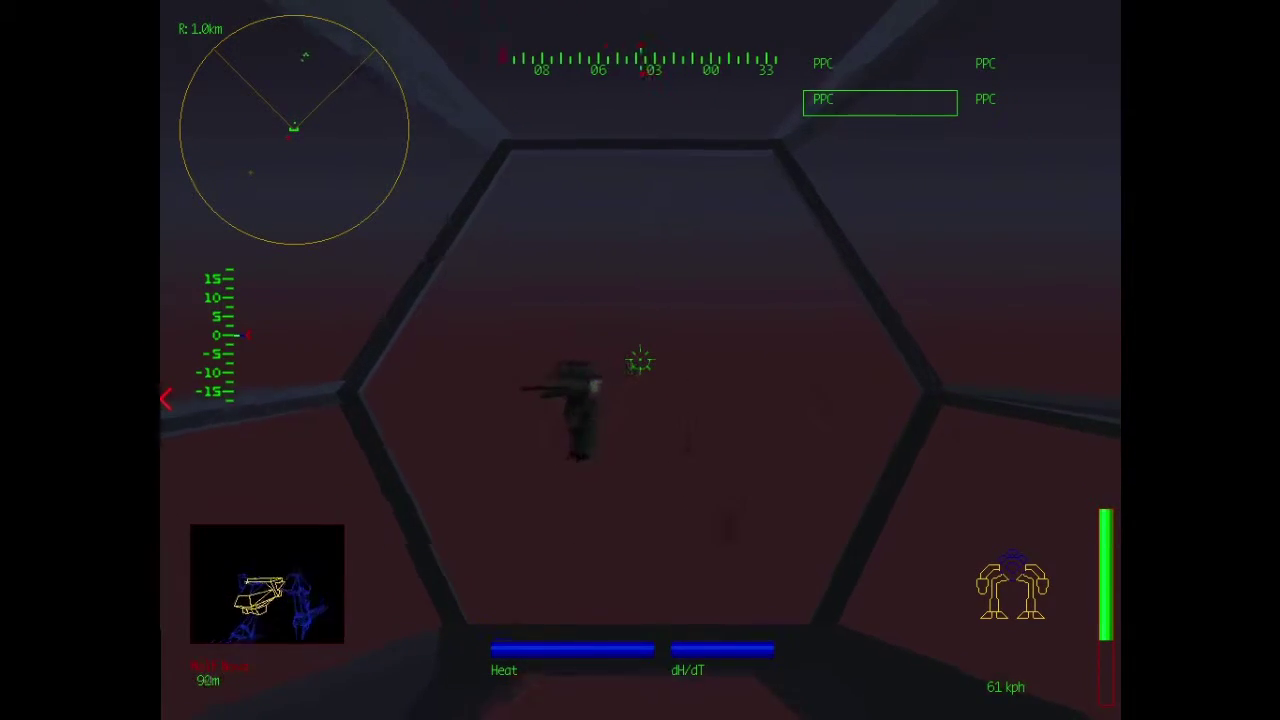
Step: Order Point 2 to engage the Wolf Nova from the Command Computer
key(c)
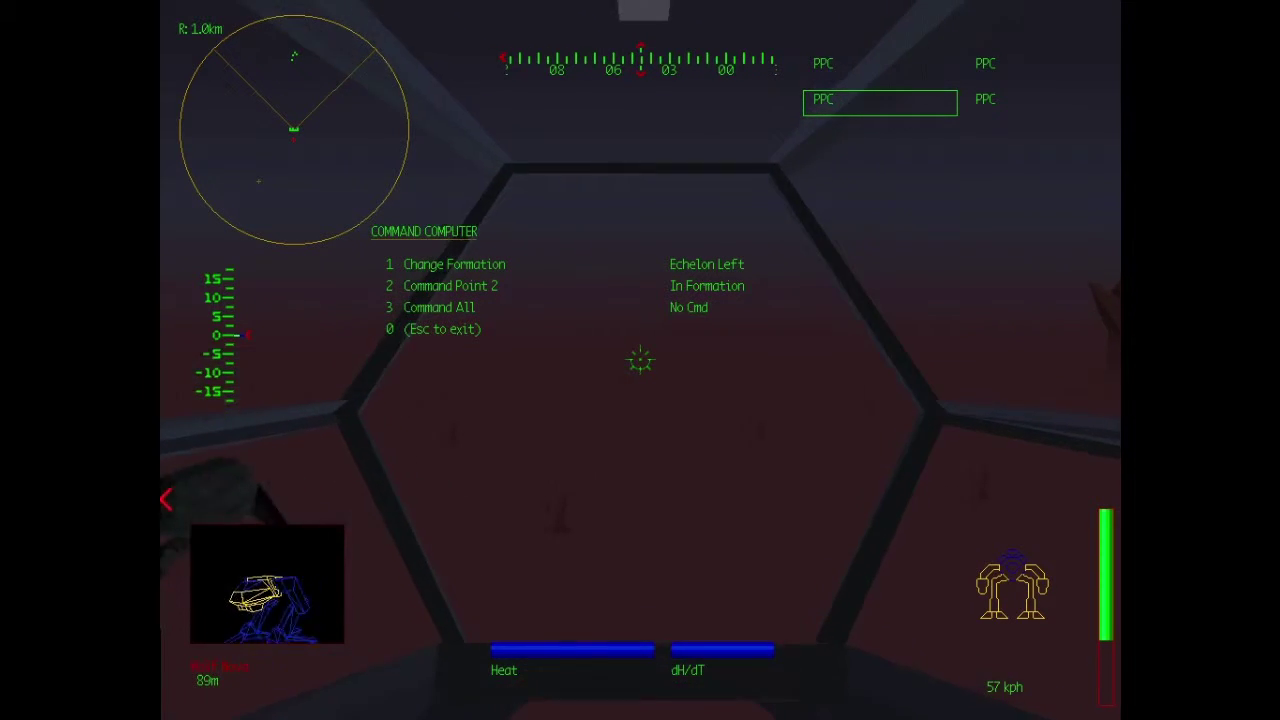
key(2)
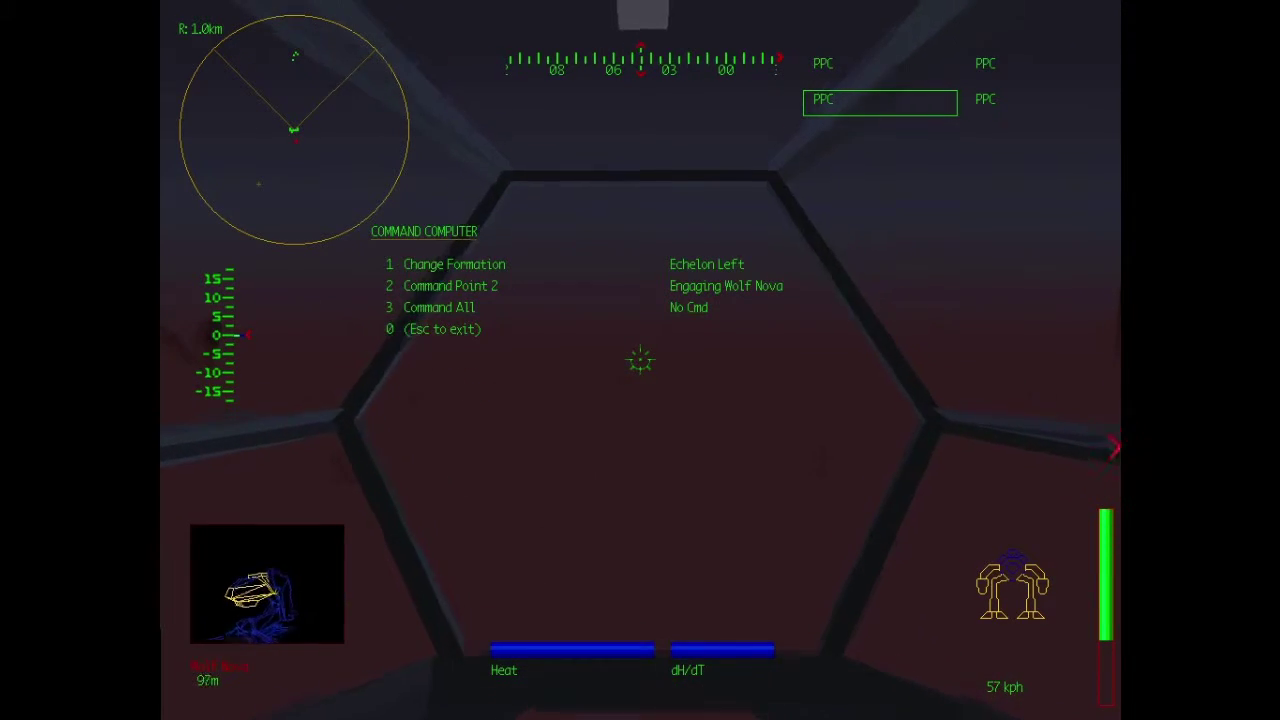
key(Escape)
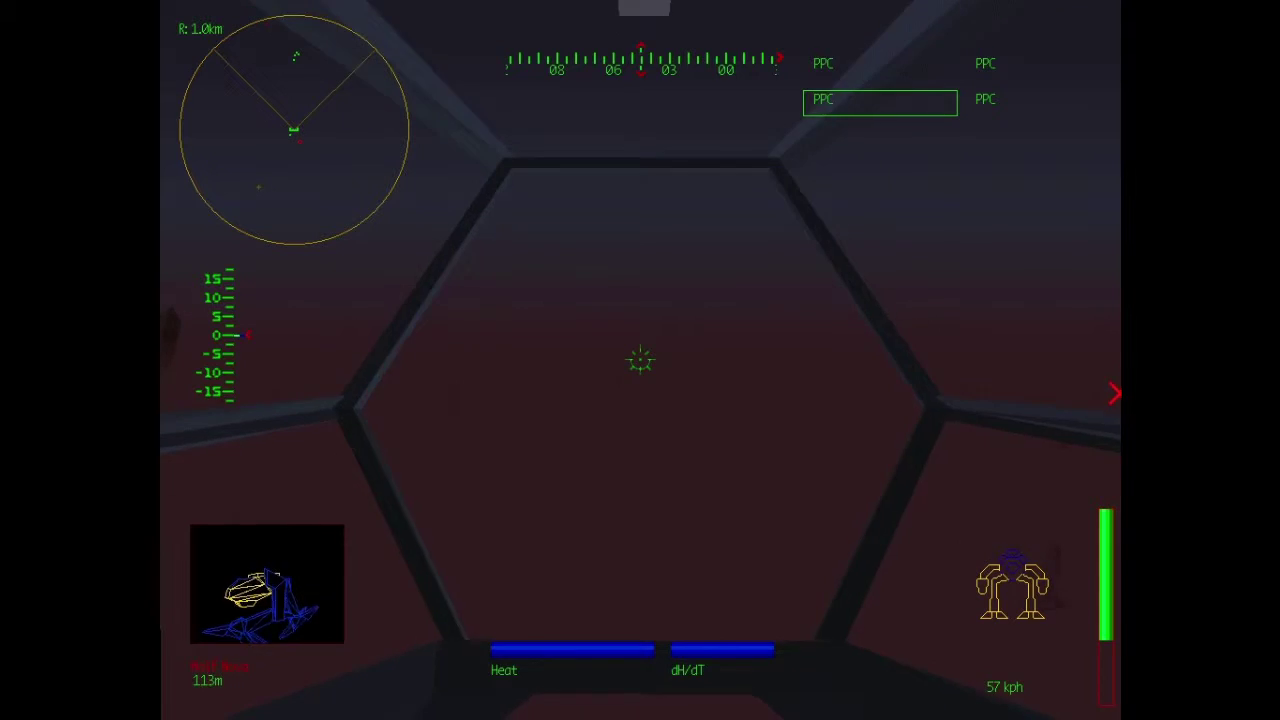
Step: Cycle to another enemy mech, hide the cockpit frame, and fire PPCs at it
key(e)
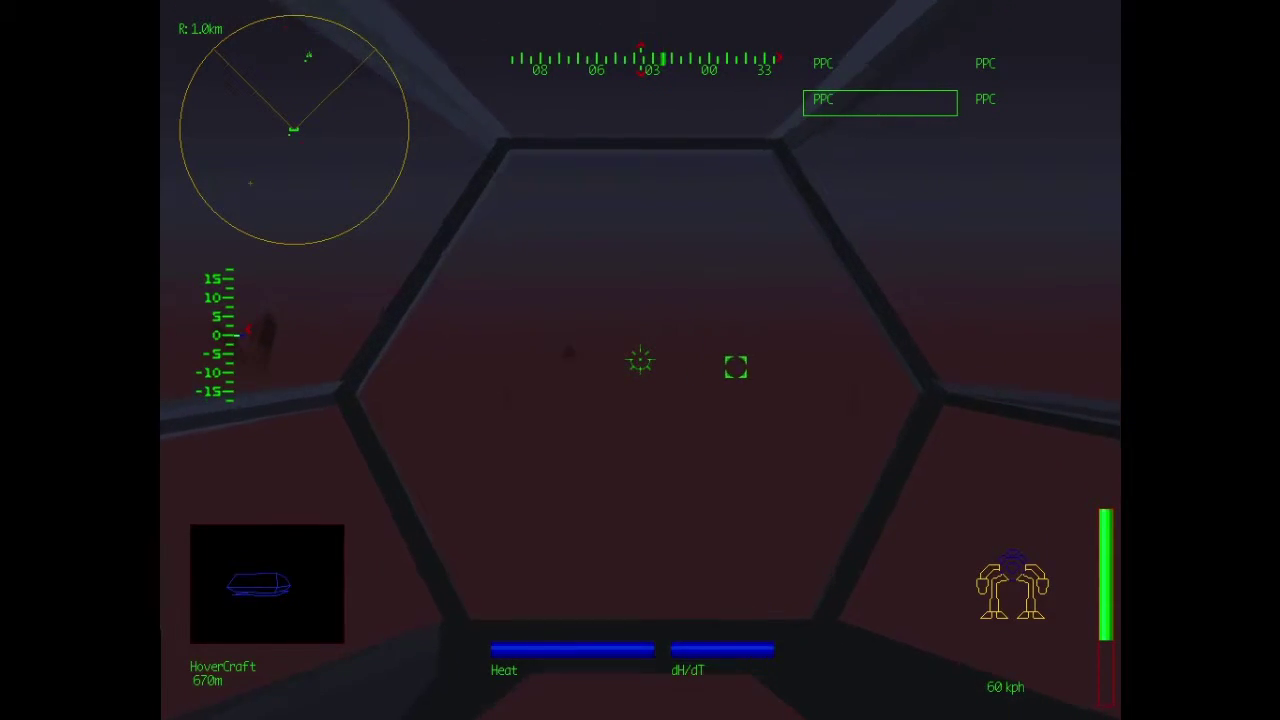
key(e)
key(F4)
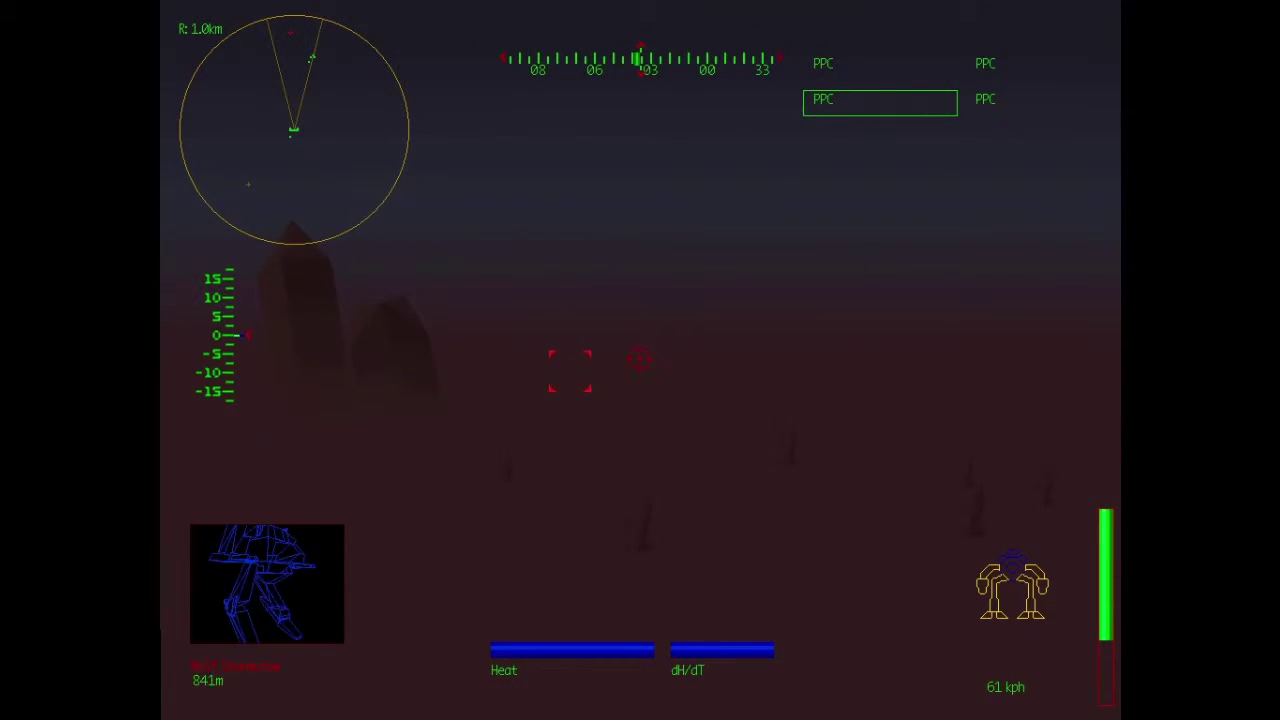
key(space)
key(space)
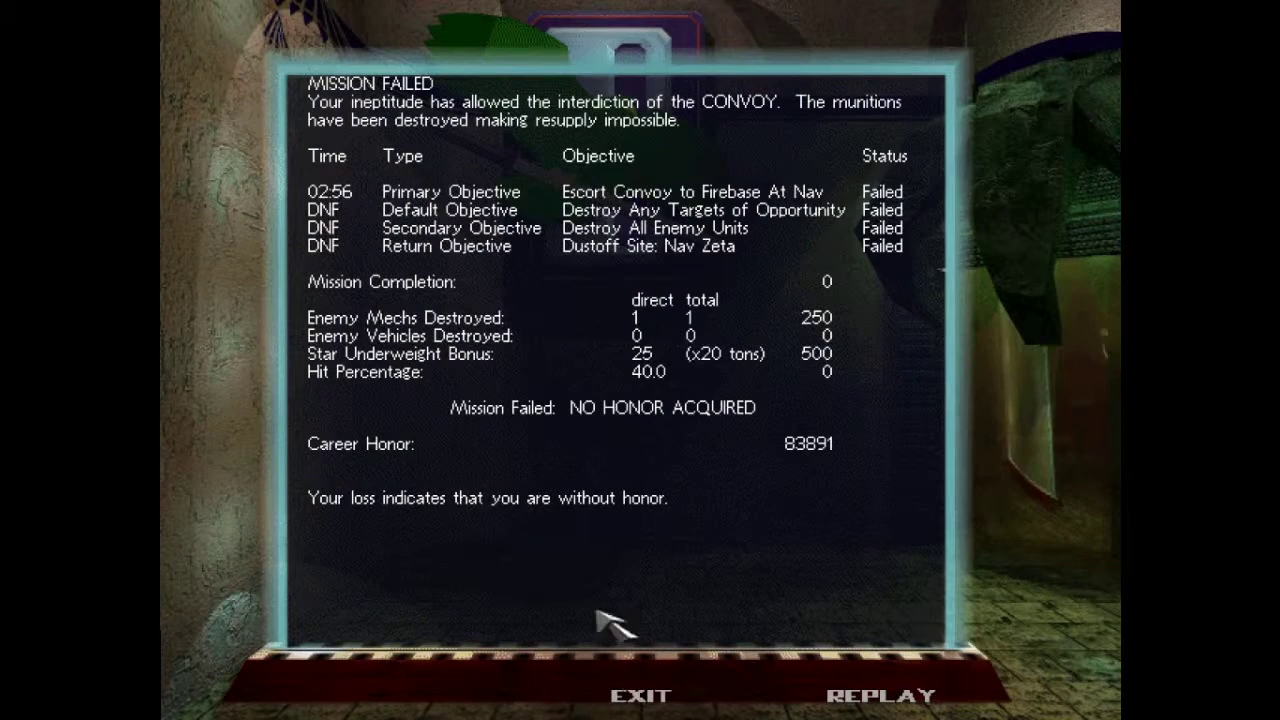
Step: Leave the debriefing and browse the Mech Lab back to the Jenner IIC chassis
click(641, 697)
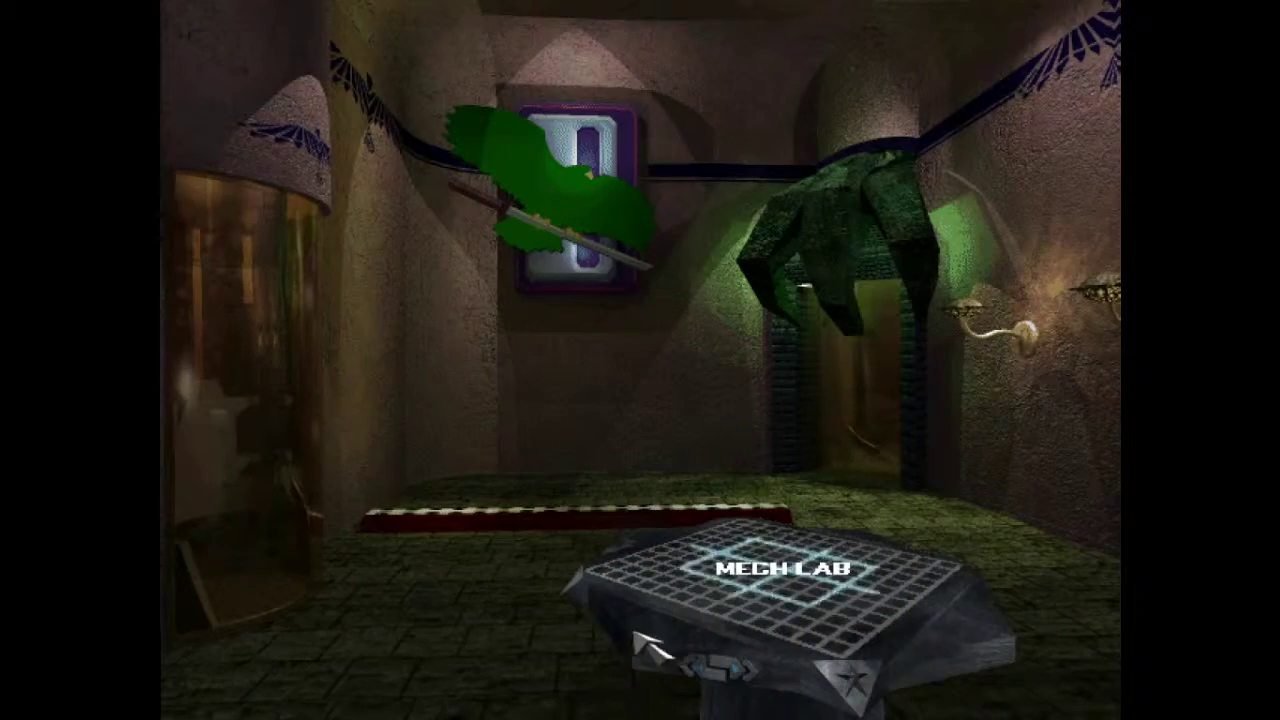
click(830, 622)
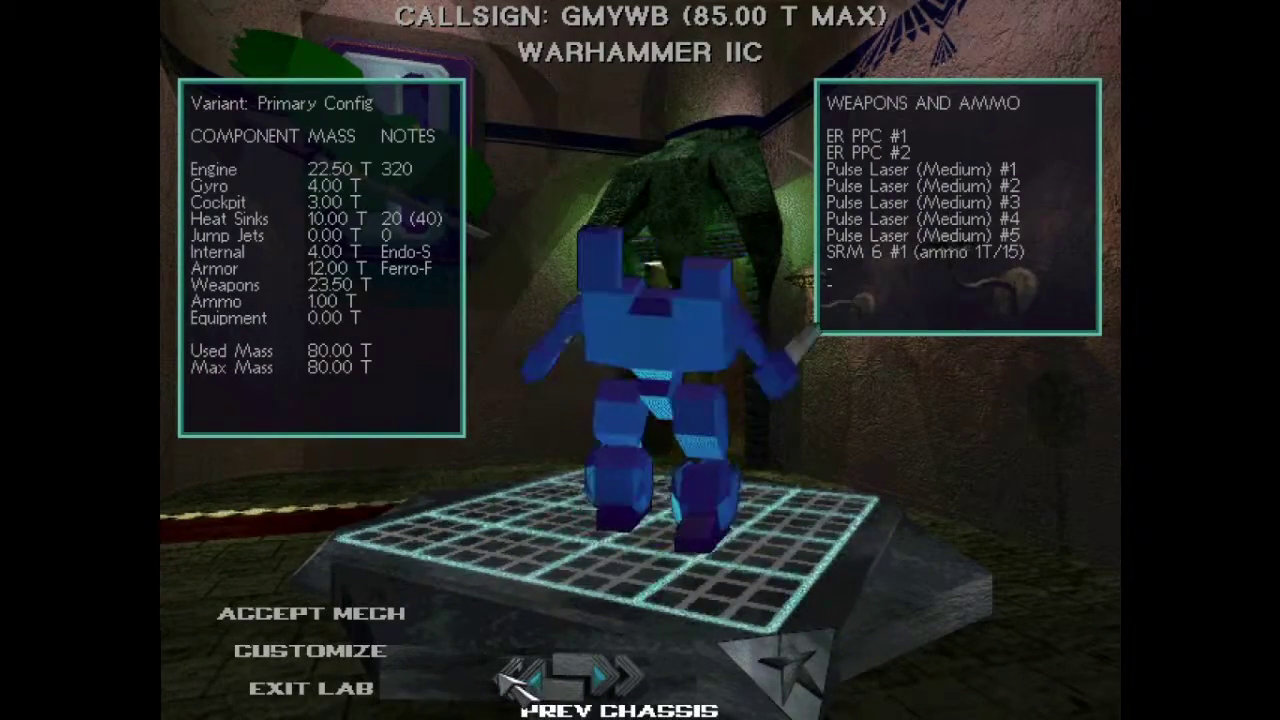
click(522, 682)
click(522, 682)
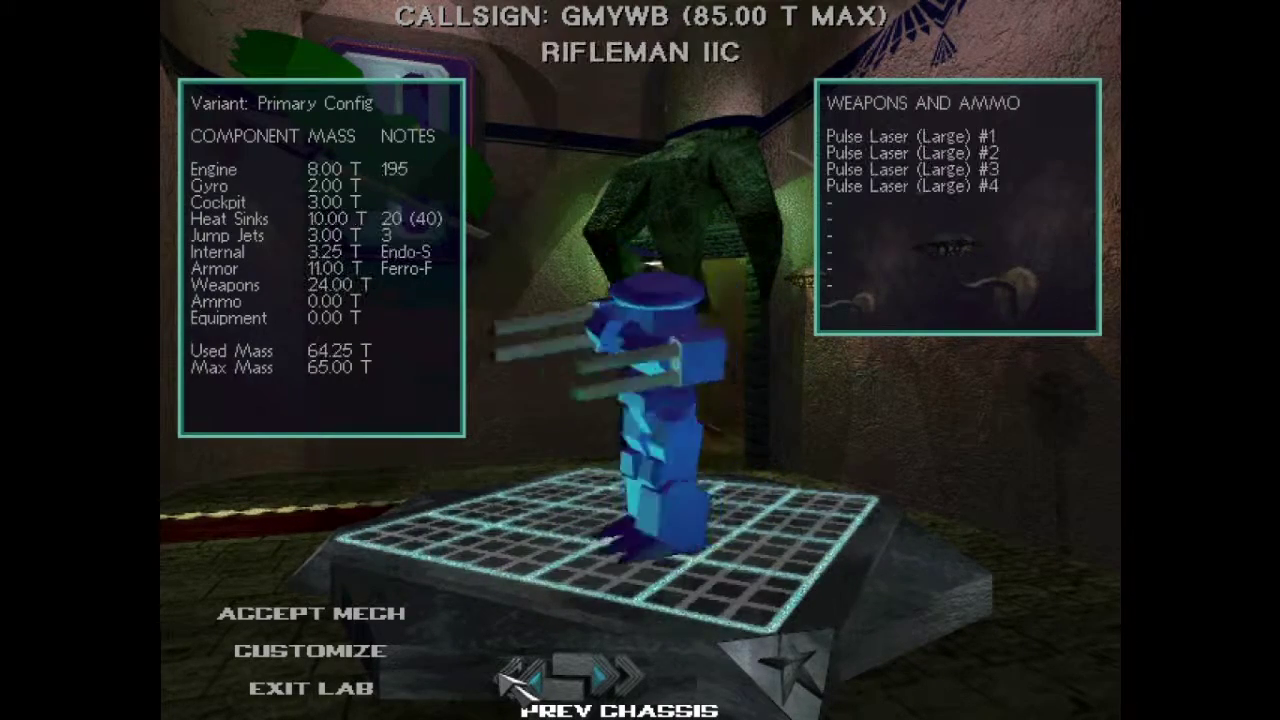
click(522, 682)
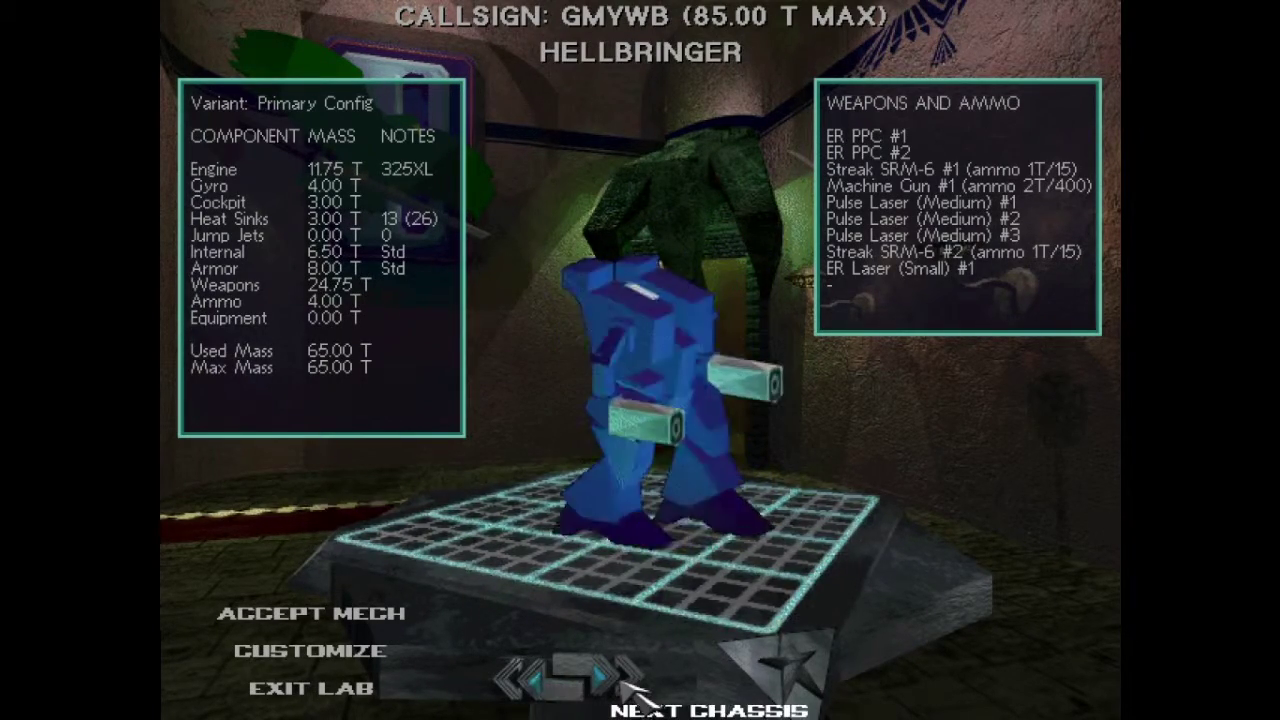
click(522, 682)
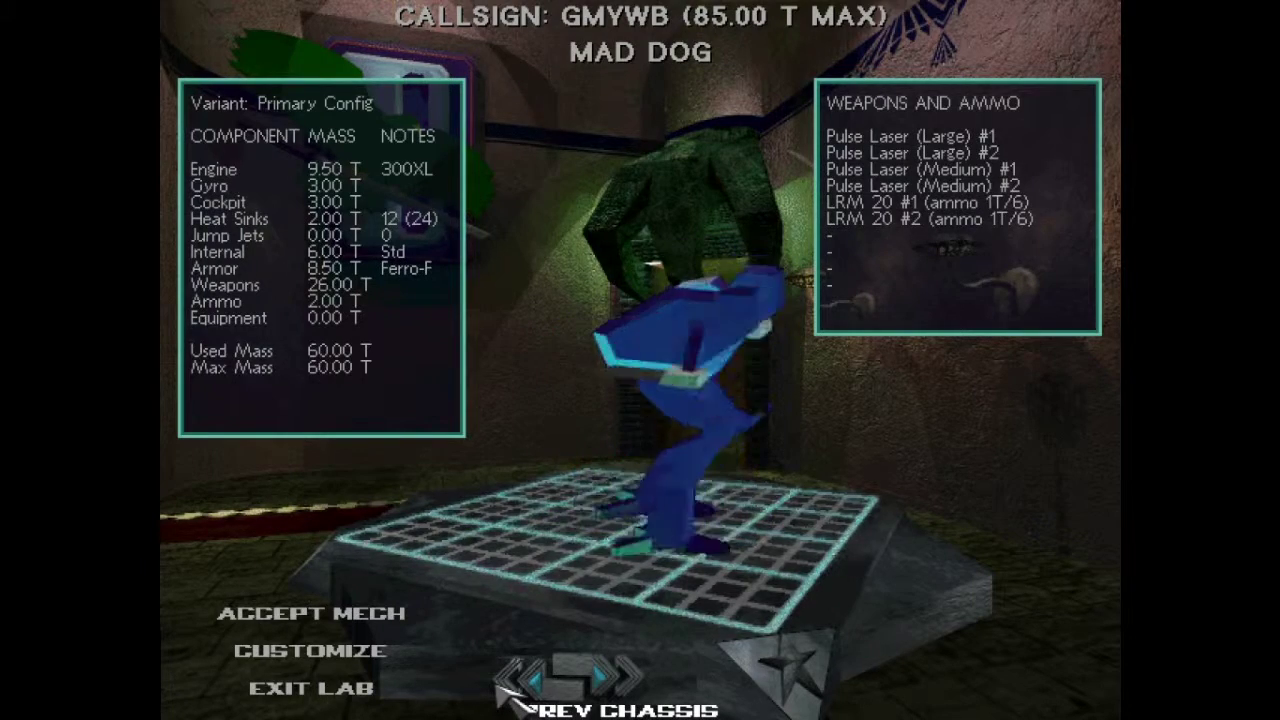
click(522, 682)
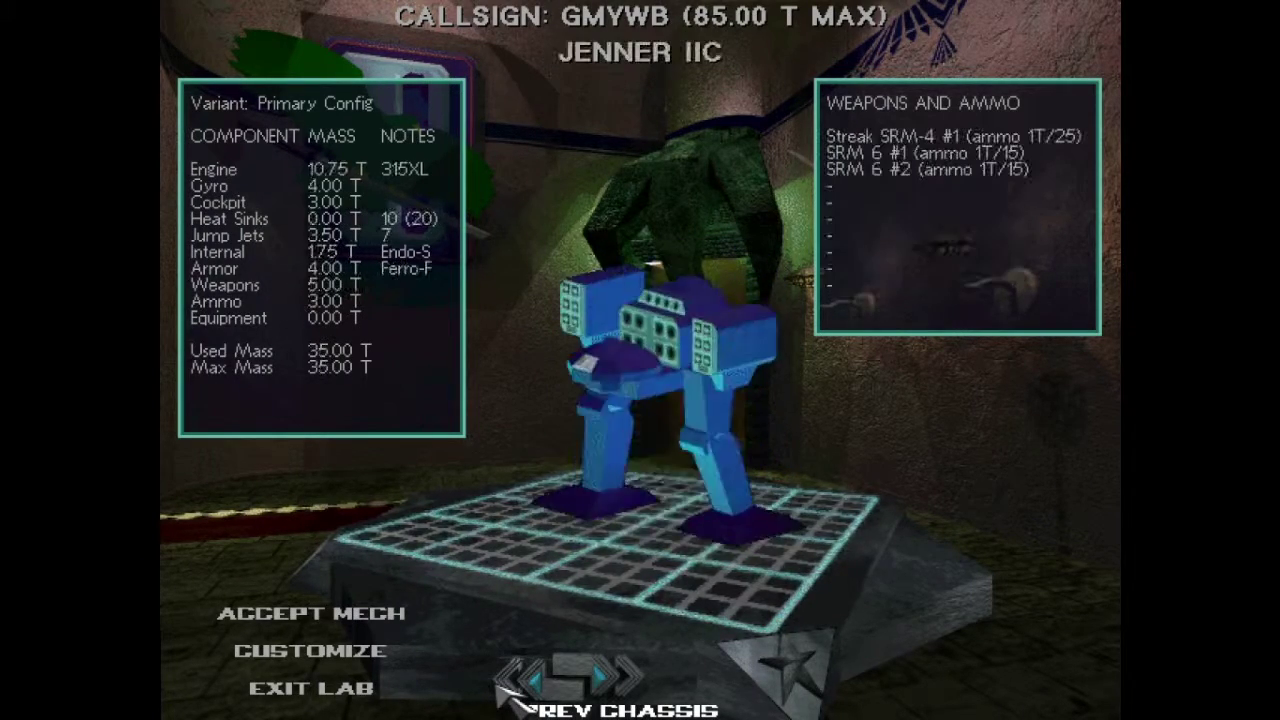
Step: Switch the Jenner IIC to Alt. Config B with six small pulse lasers and accept it
click(600, 682)
click(605, 682)
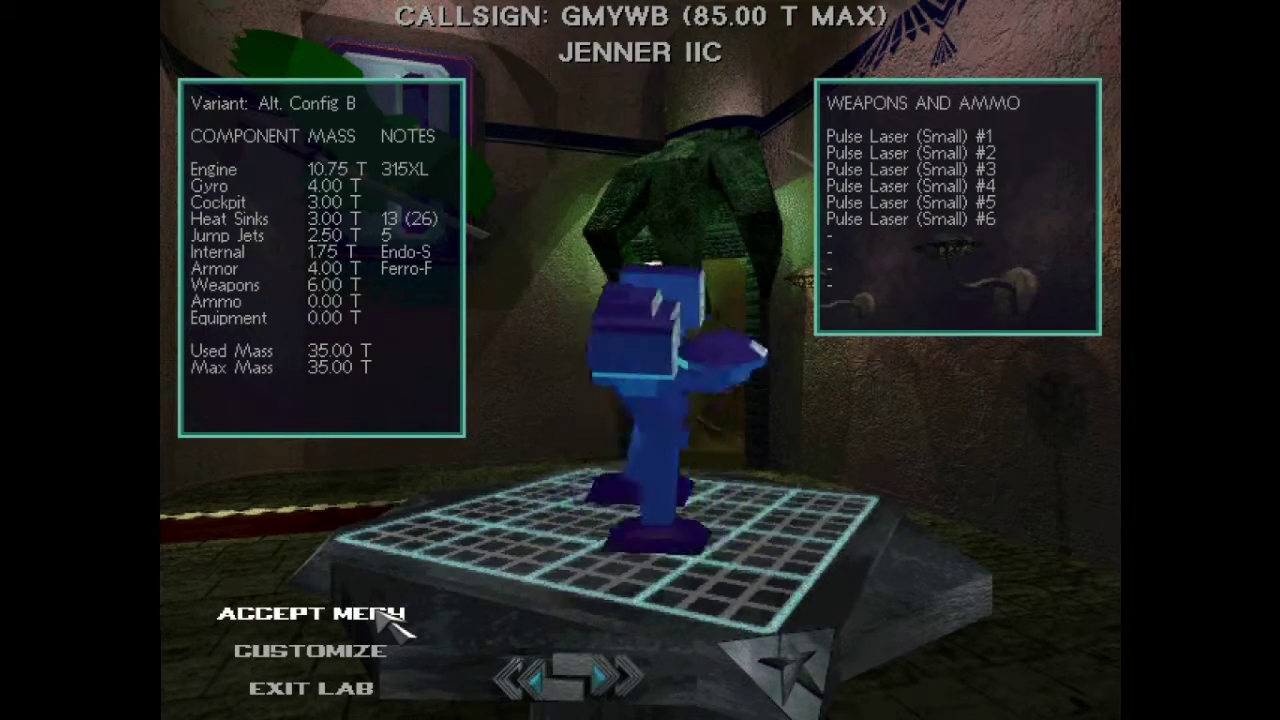
click(395, 622)
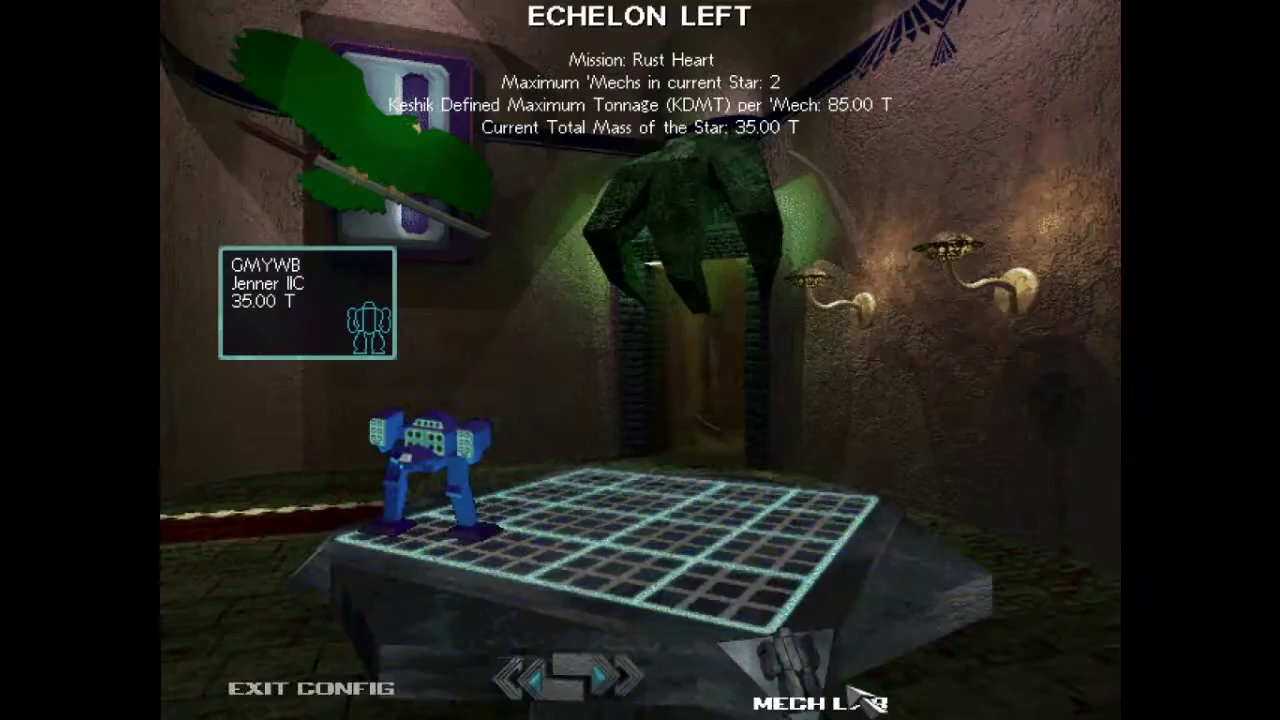
Step: Add starmate Friend 1 in a Marauder IIC, making the star 120 tons
click(655, 700)
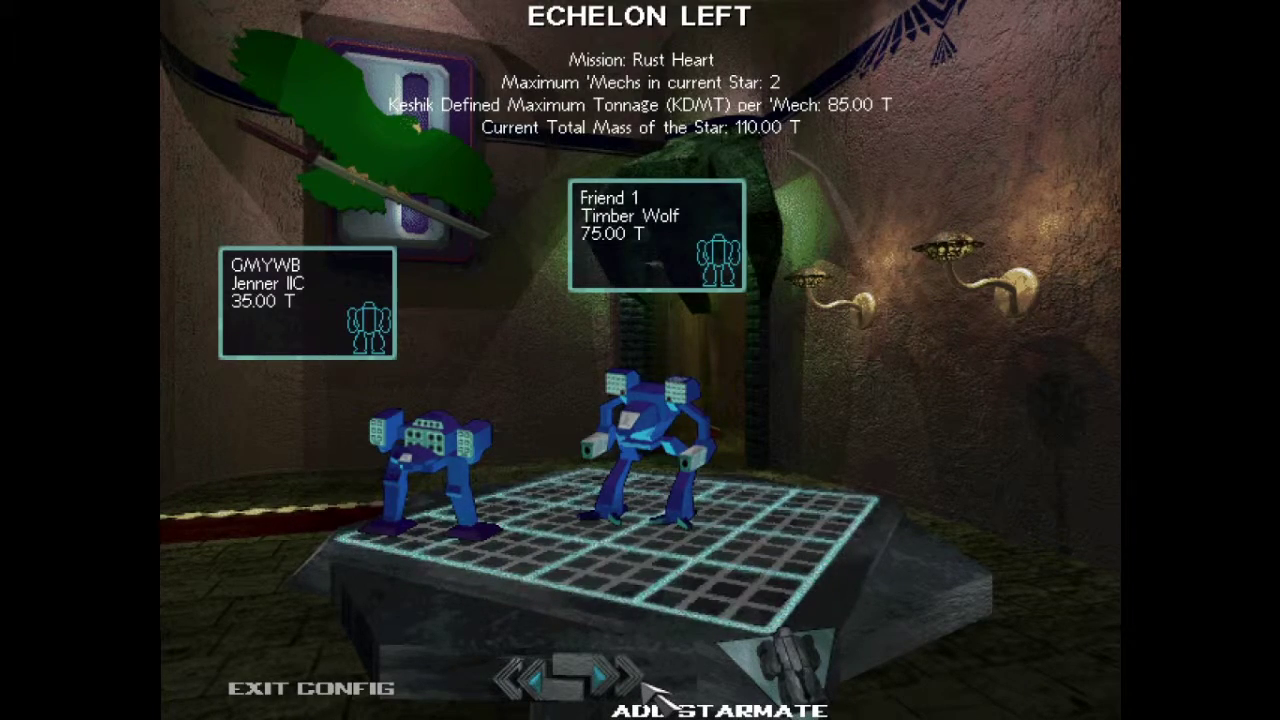
click(735, 278)
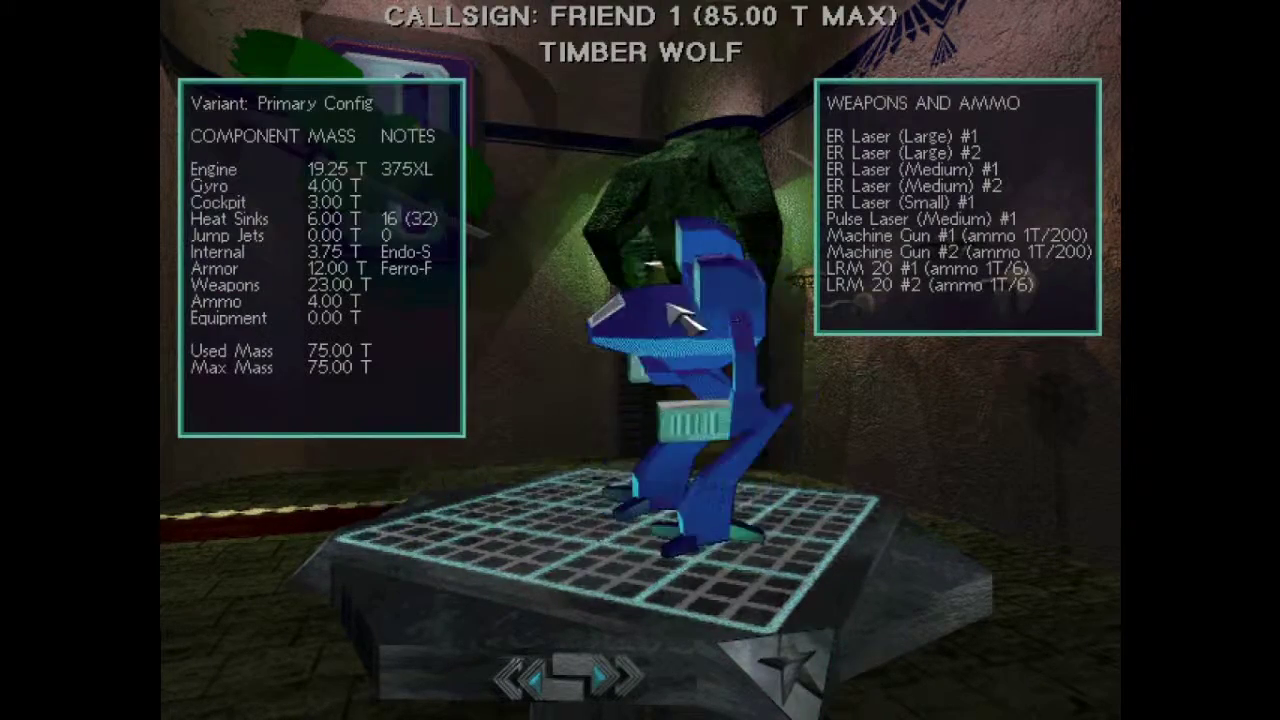
click(528, 680)
click(615, 680)
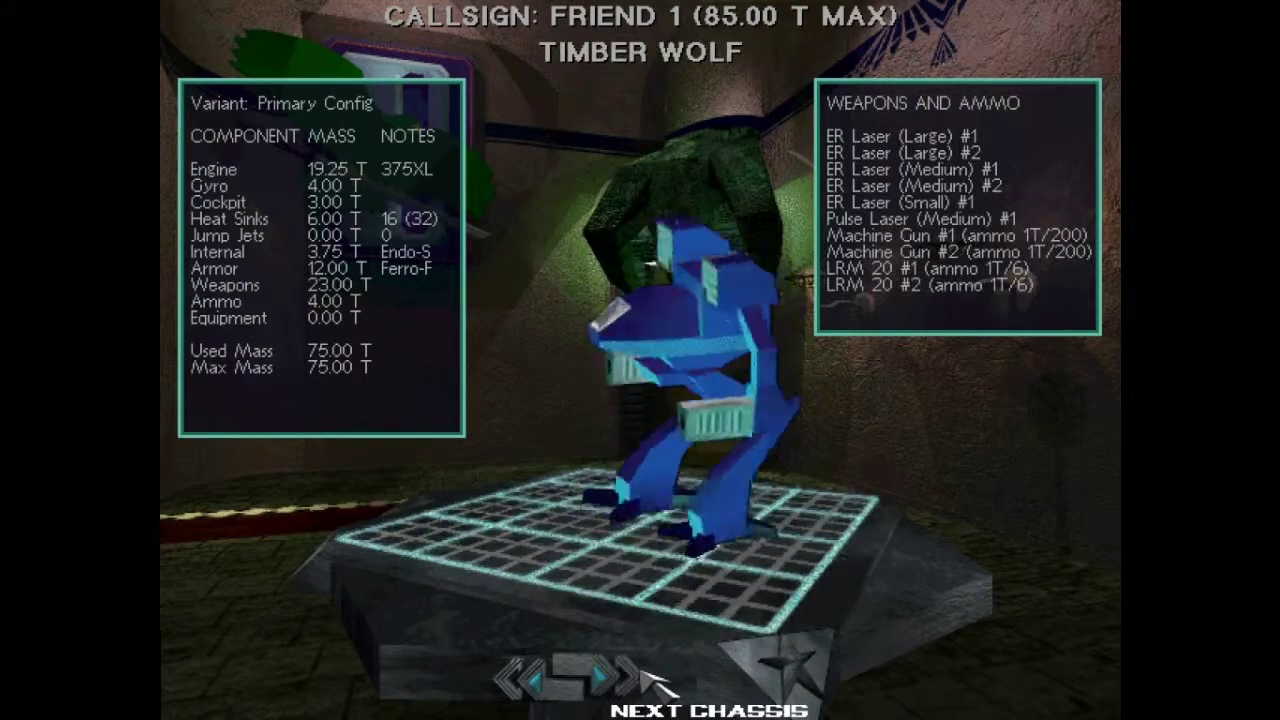
click(615, 680)
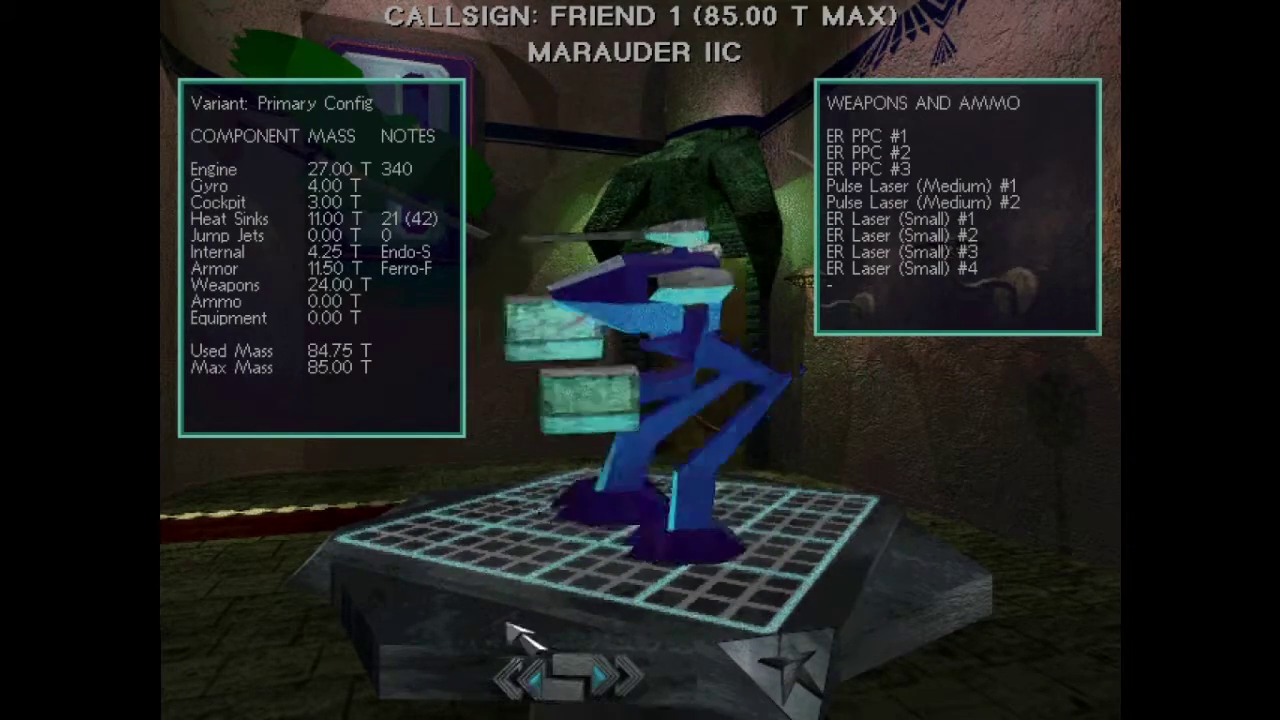
click(790, 680)
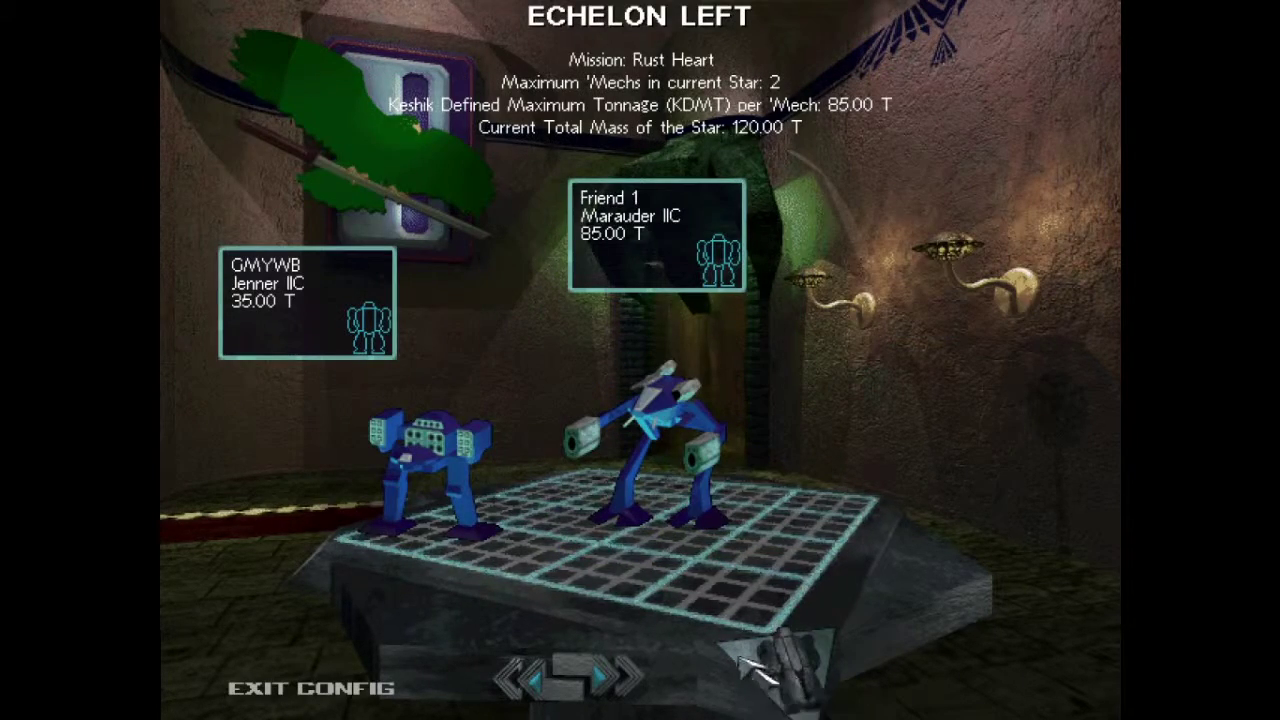
click(295, 705)
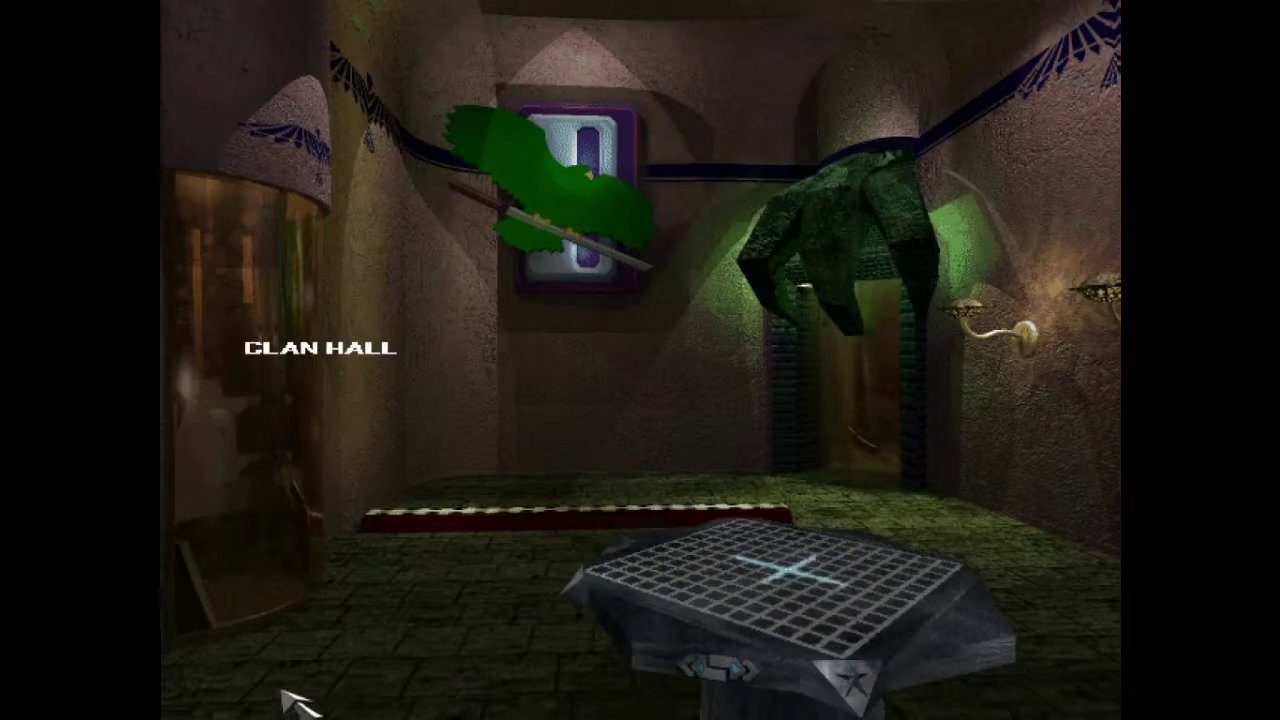
Step: Open the Rust Heart convoy-escort briefing and launch the mission
click(588, 240)
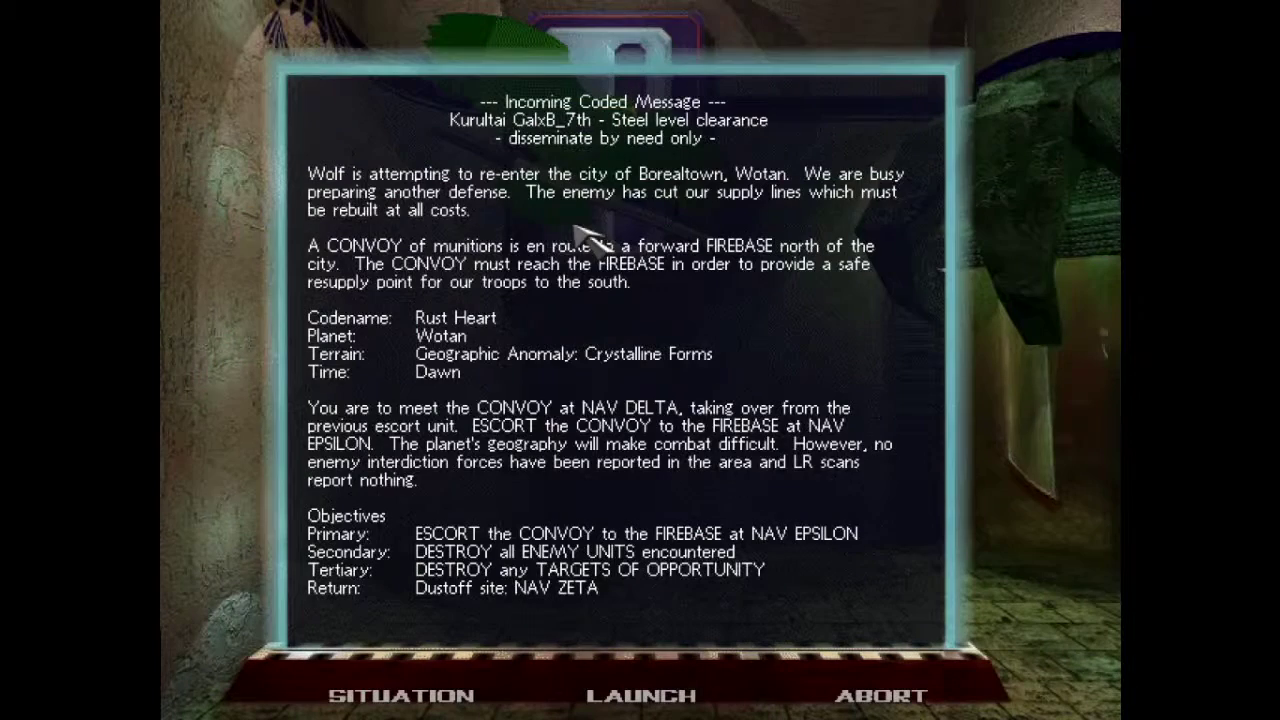
click(640, 696)
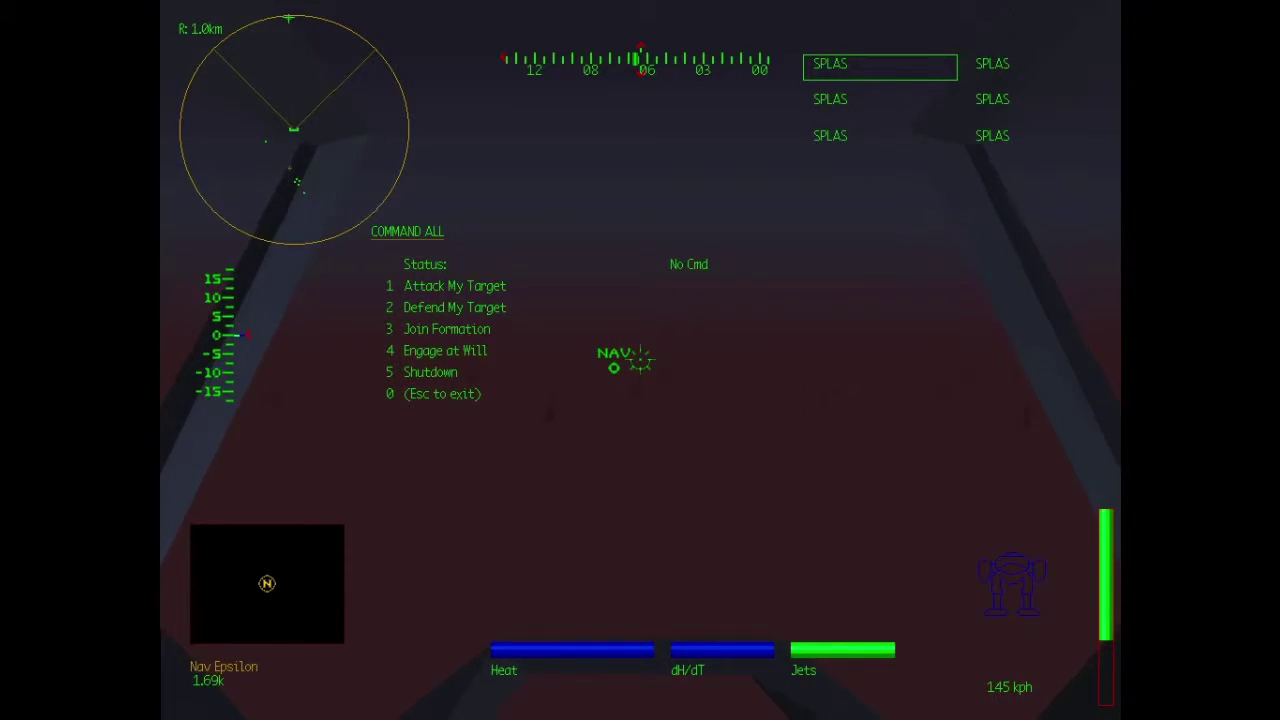
Step: Dismiss the command-all orders, target the Falcon Summoner, and raise throttle
key(Escape)
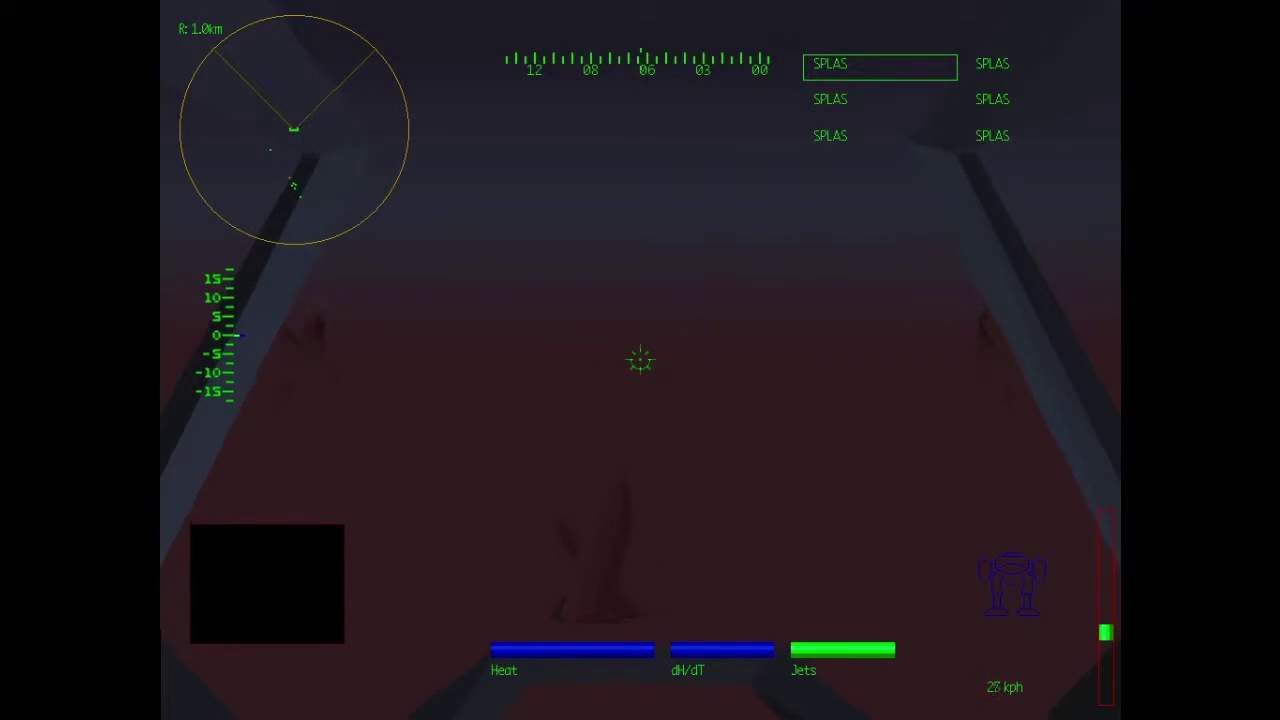
key(e)
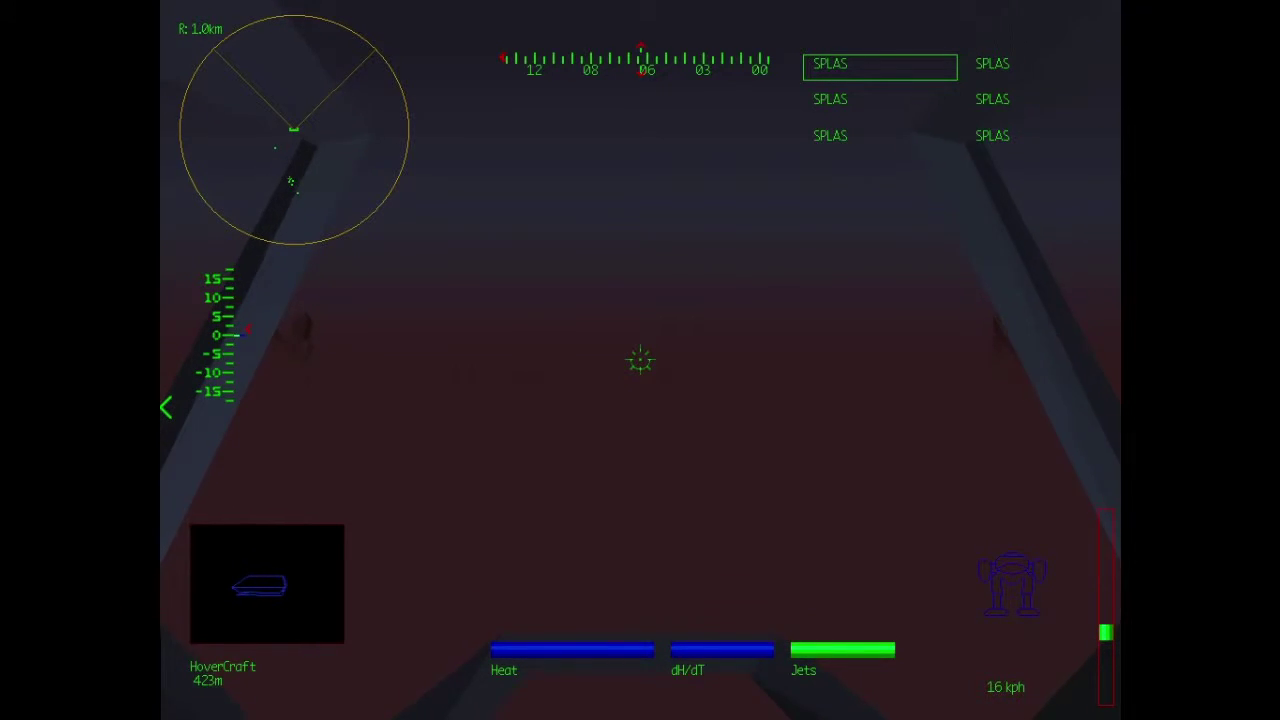
key(w)
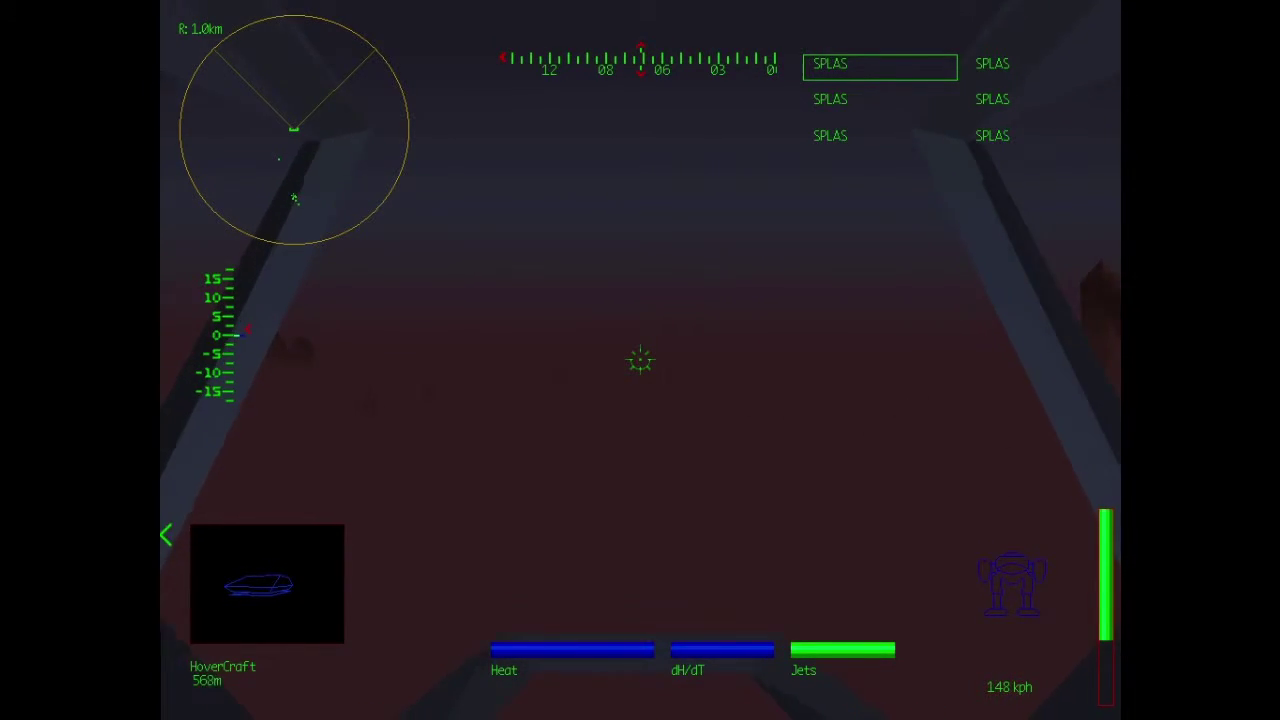
Step: Order Point 2 to defend the hovercraft and lock onto the nearest enemy mech
key(c)
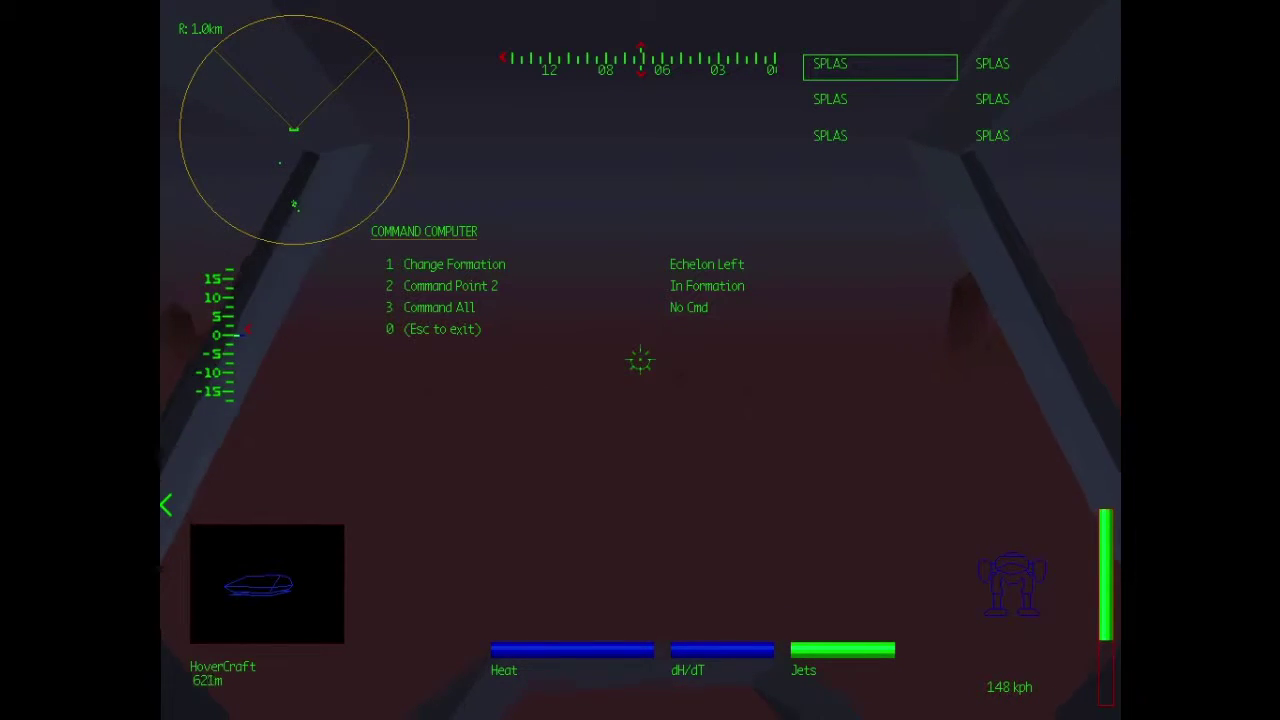
key(2)
key(2)
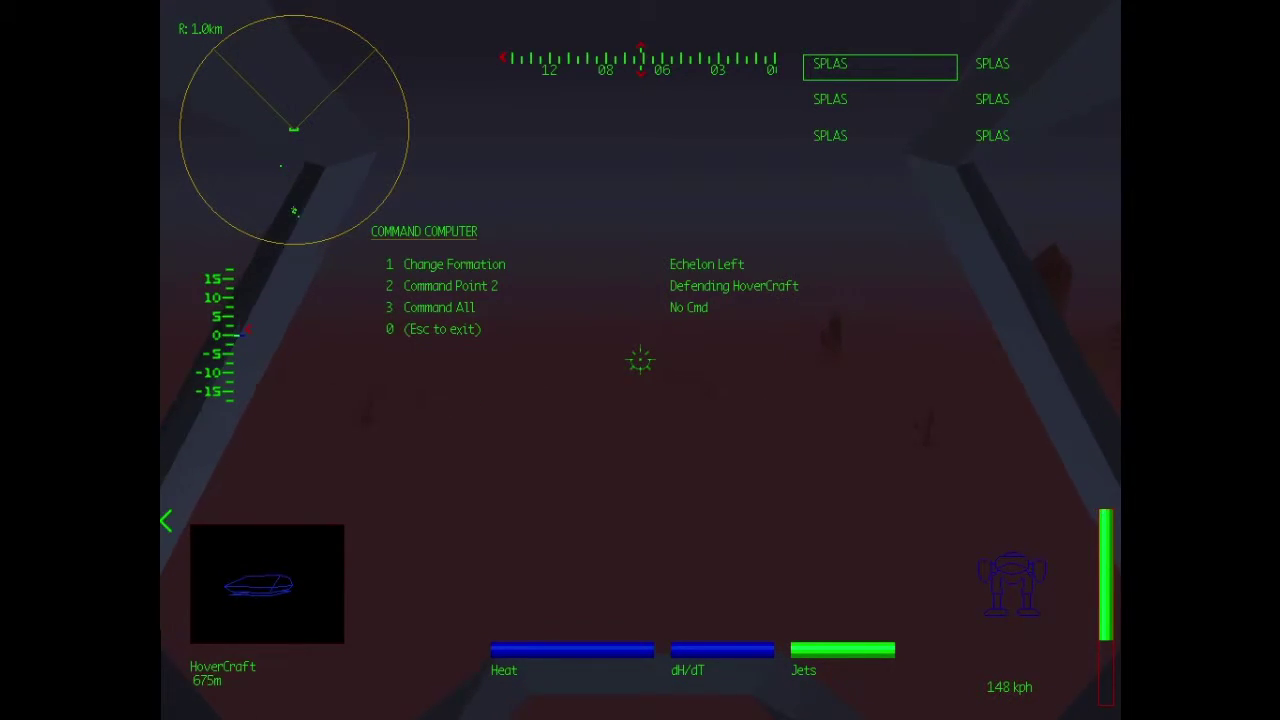
key(Escape)
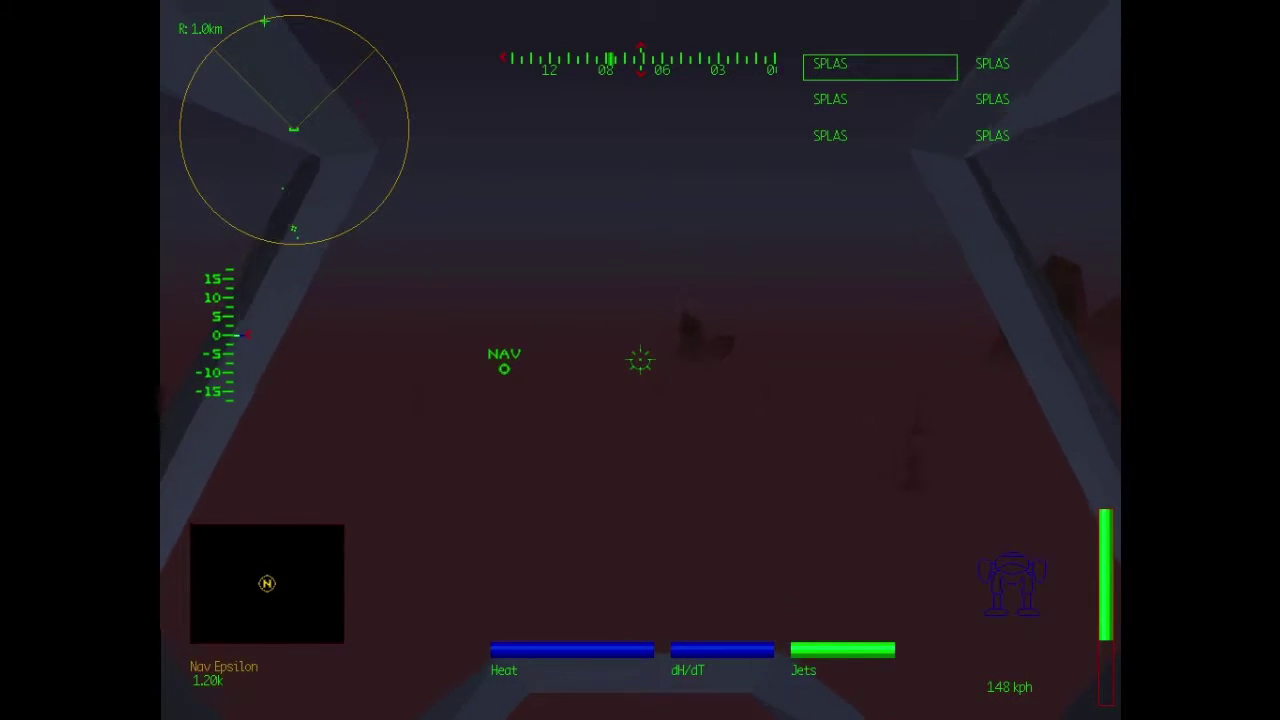
key(e)
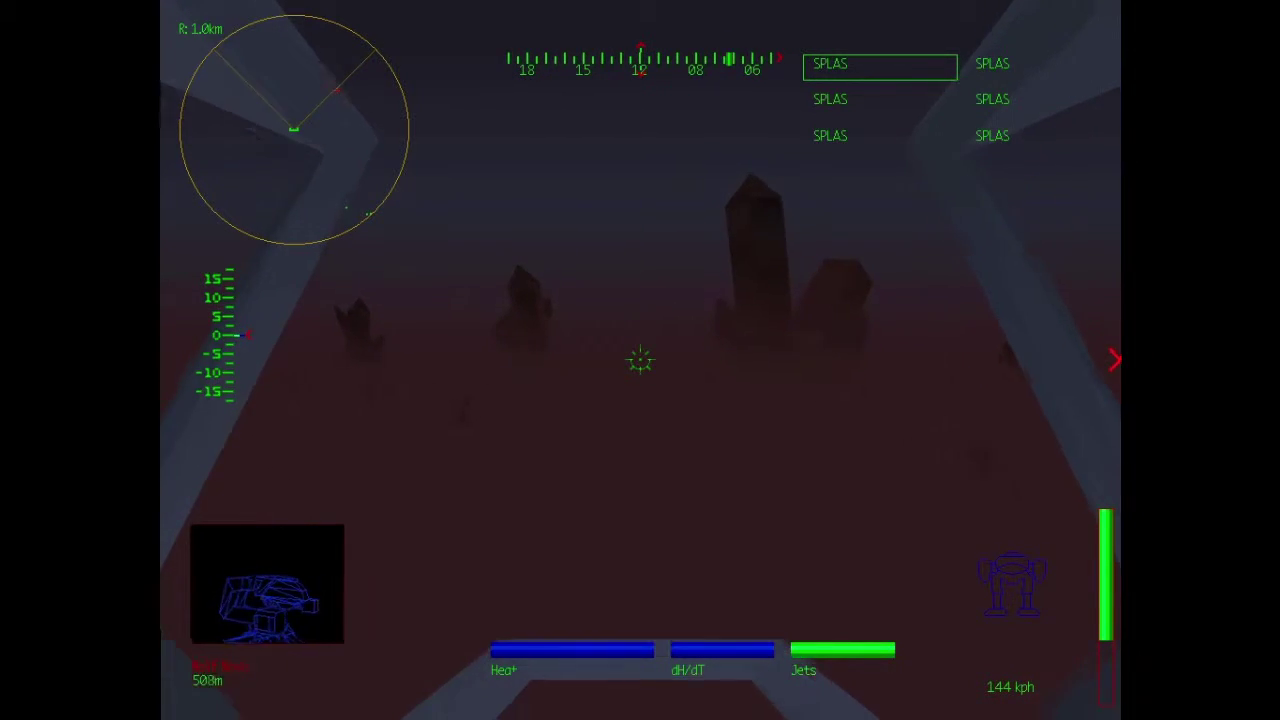
Step: Order Point 2 to attack the targeted Wolf Nova, then turn toward the enemy
key(F1)
key(2)
key(1)
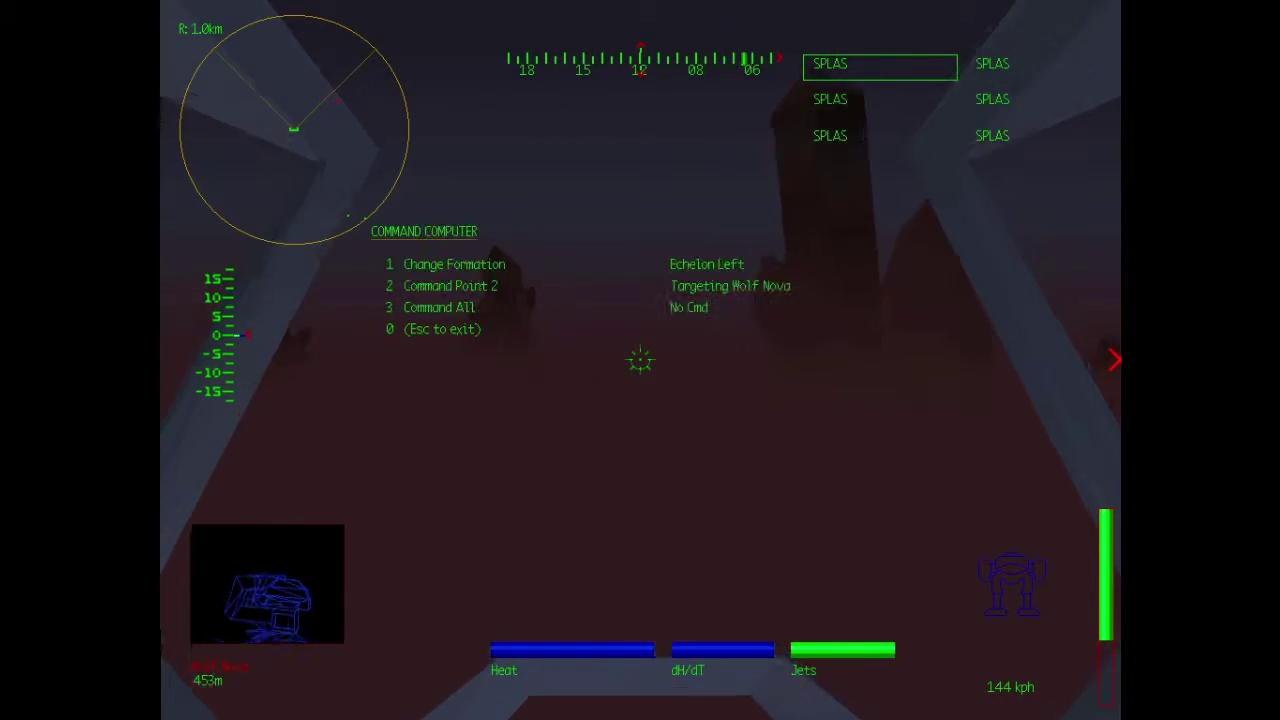
key(Escape)
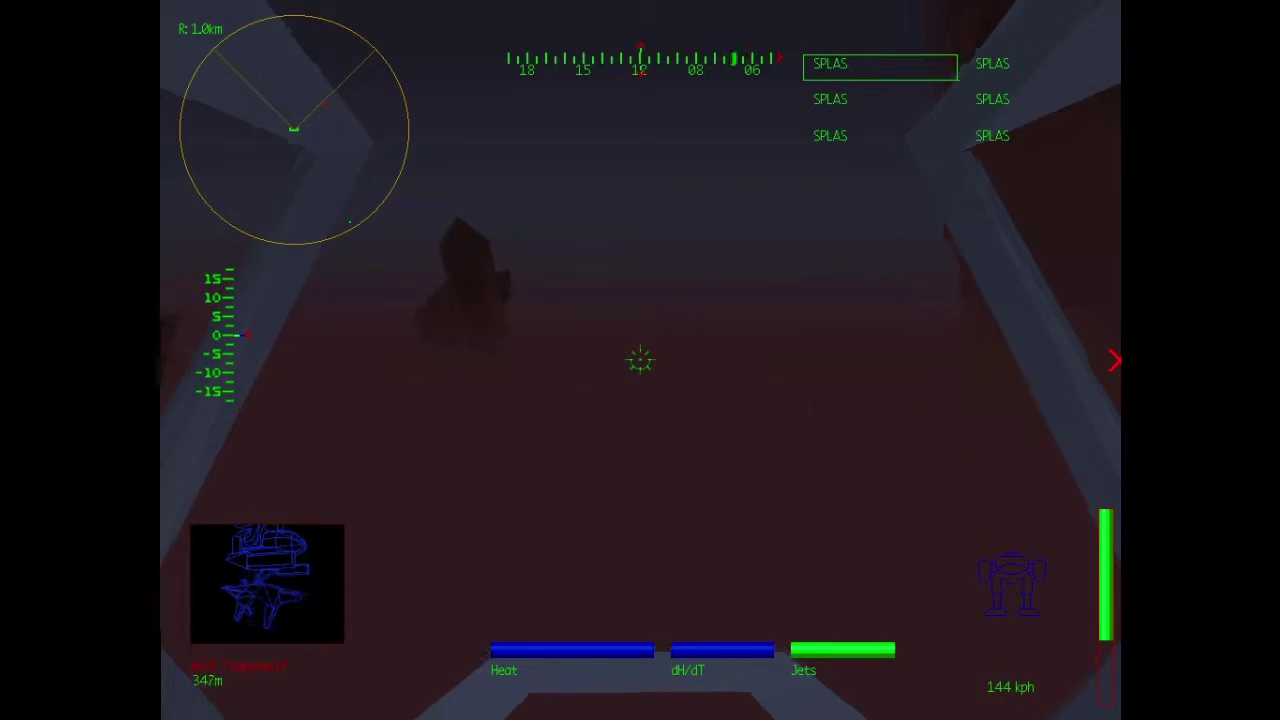
key(Left)
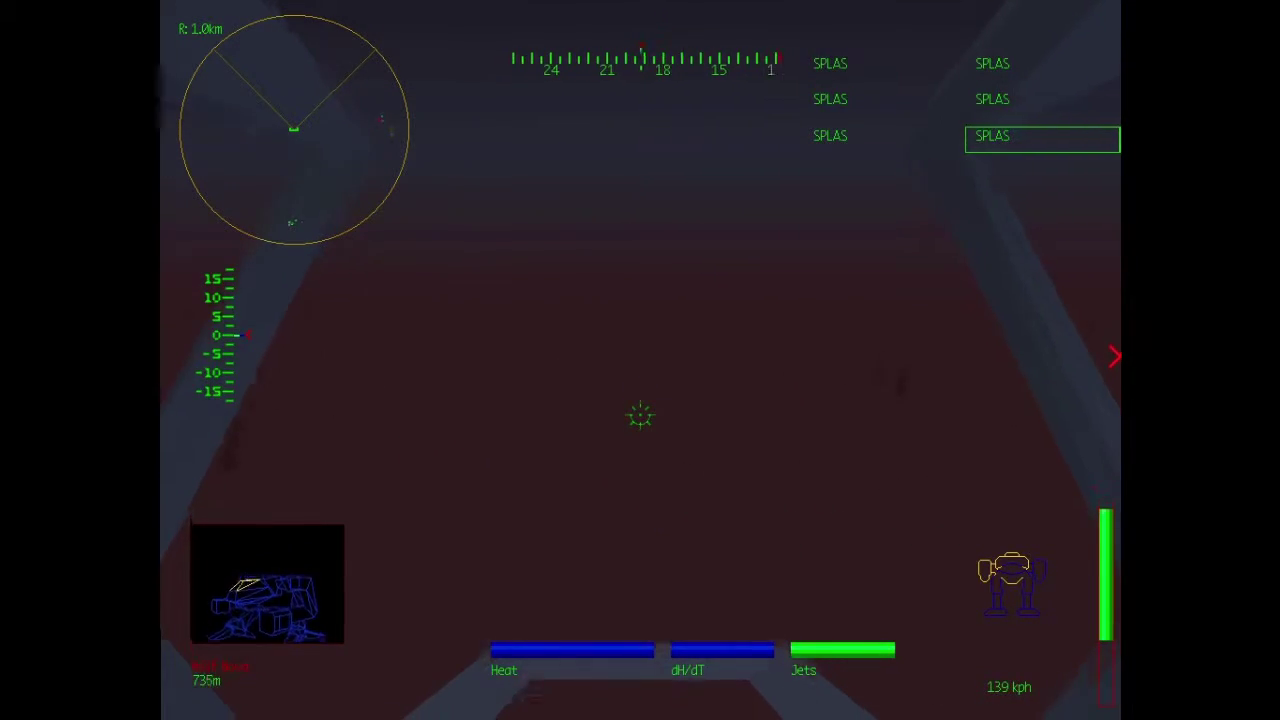
Step: Open and close the command computer's Point 2 orders without issuing a new command
key(F1)
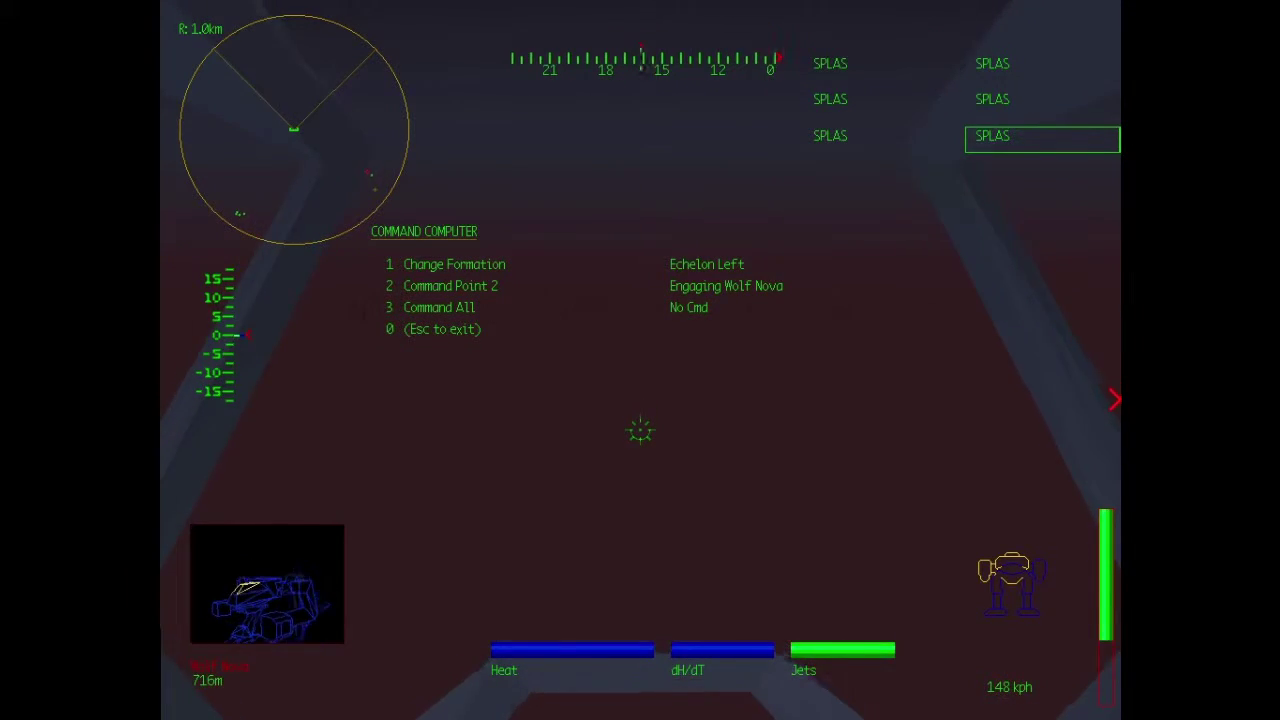
key(2)
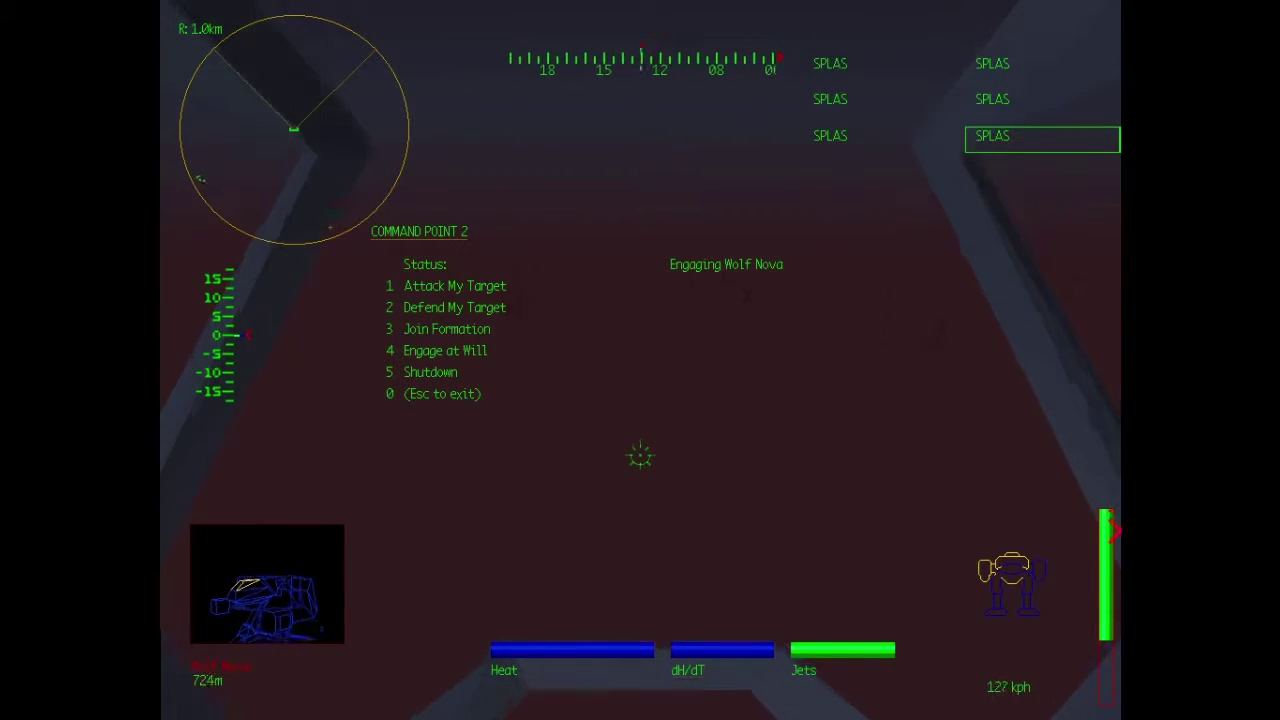
key(1)
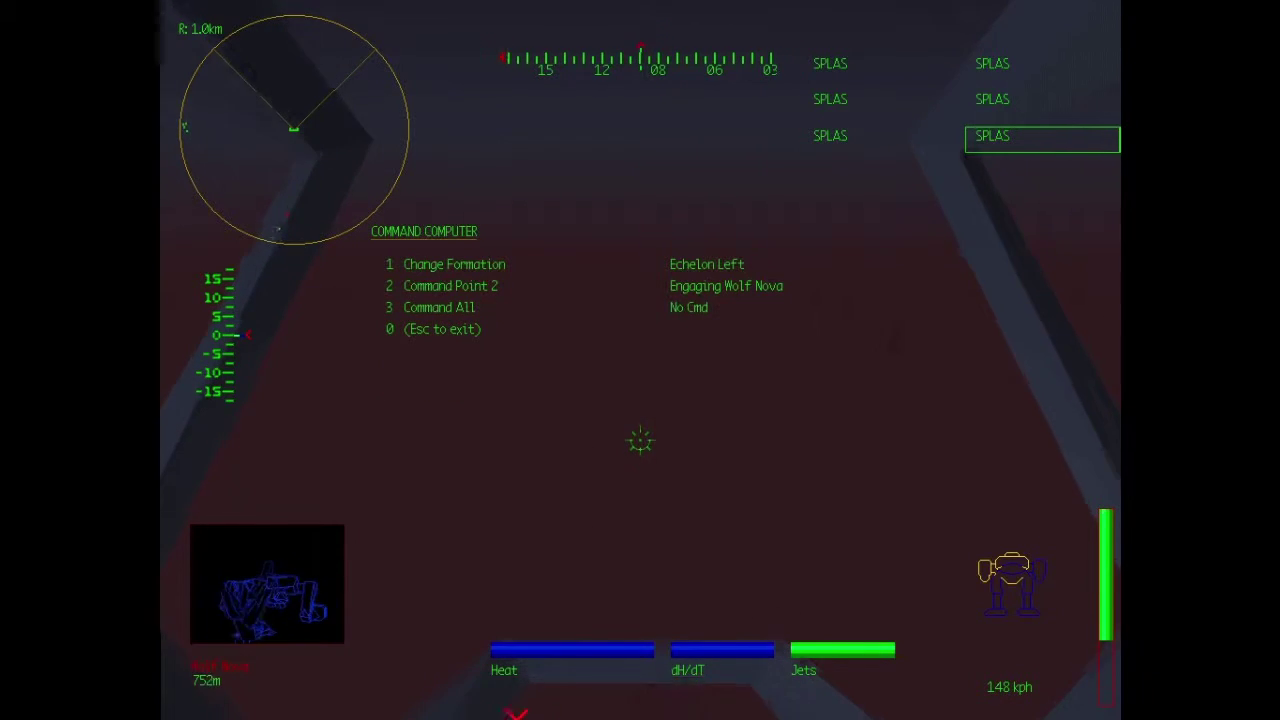
key(Escape)
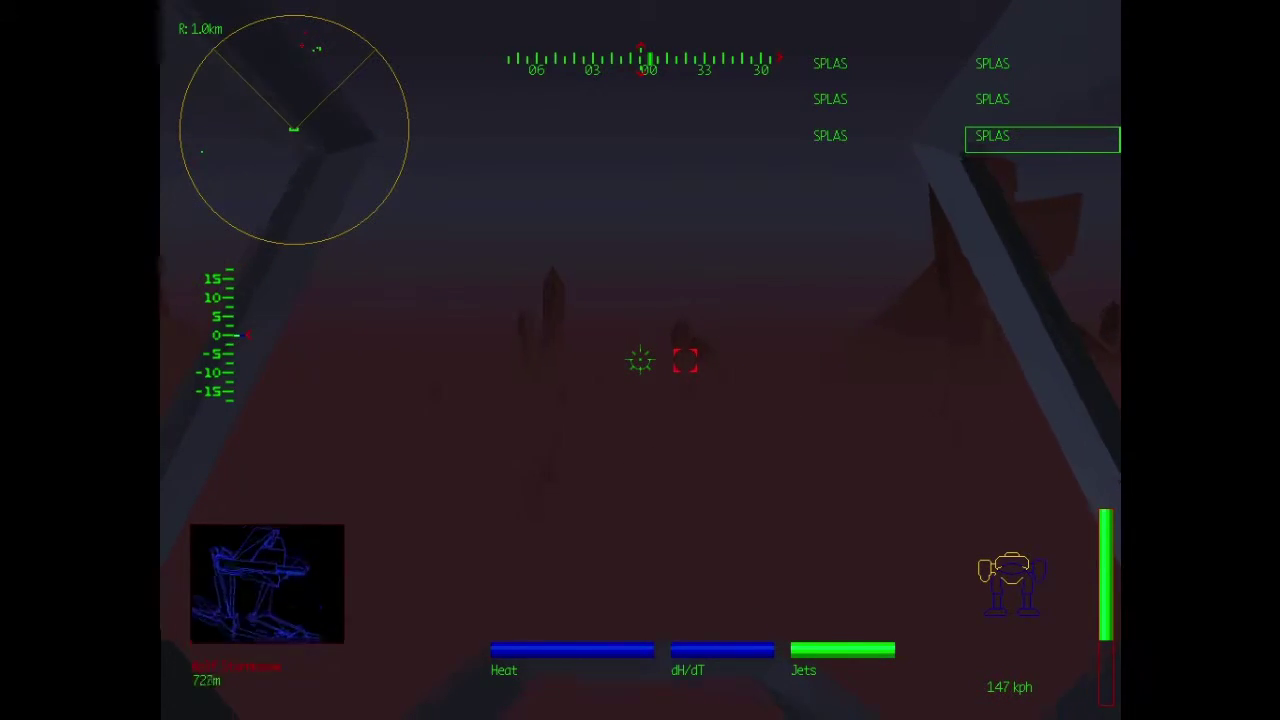
key(F1)
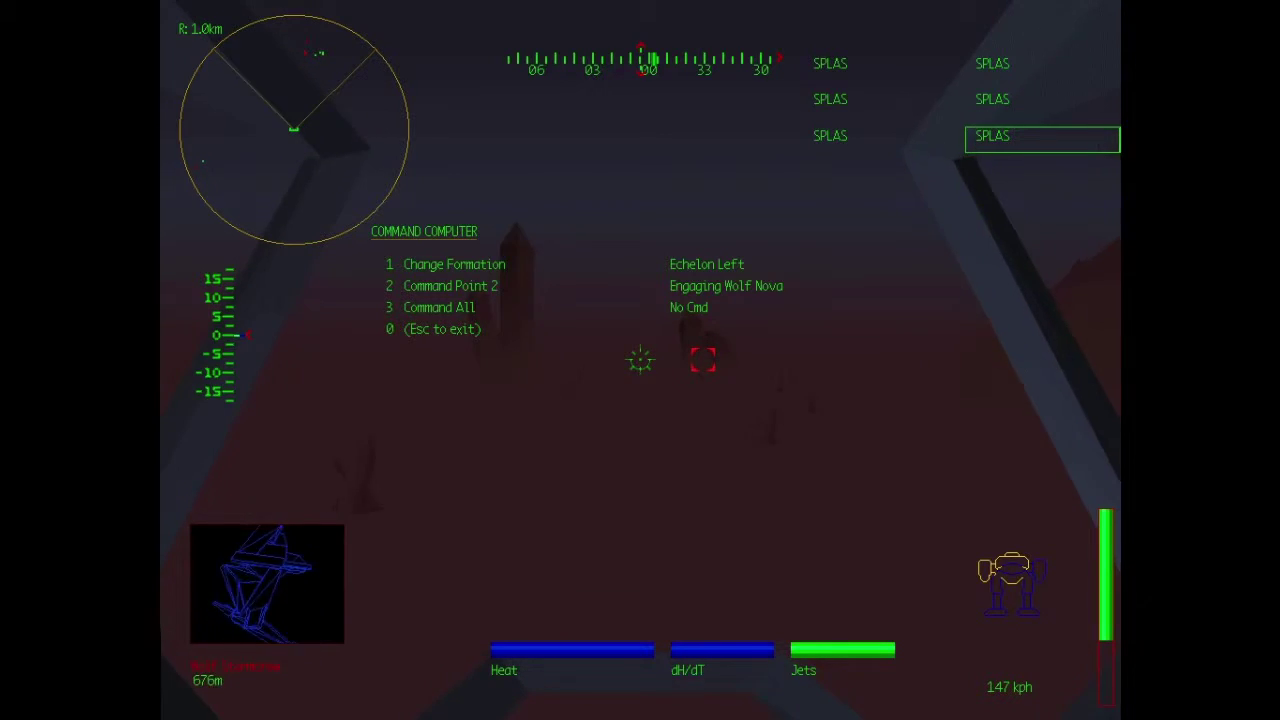
key(Escape)
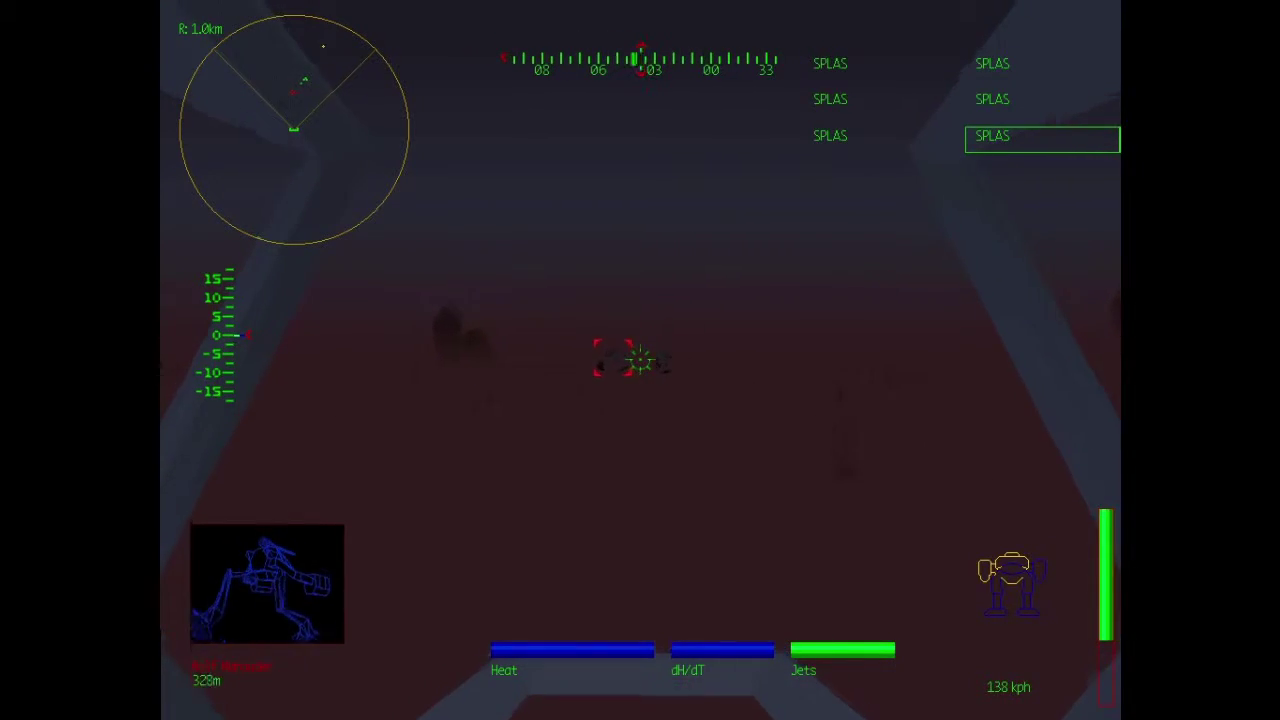
Step: Fire lasers repeatedly at the enemy mech at close range, then exit the Mission Failed debriefing
key(space)
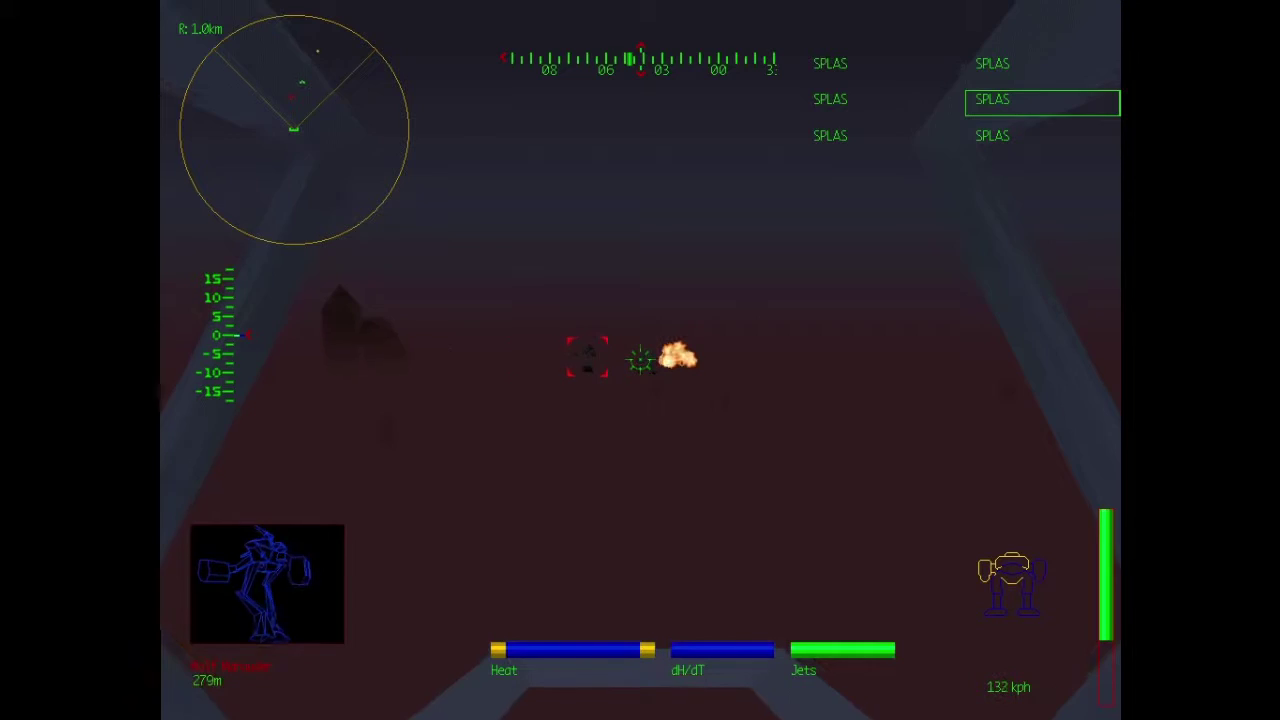
key(space)
key(space)
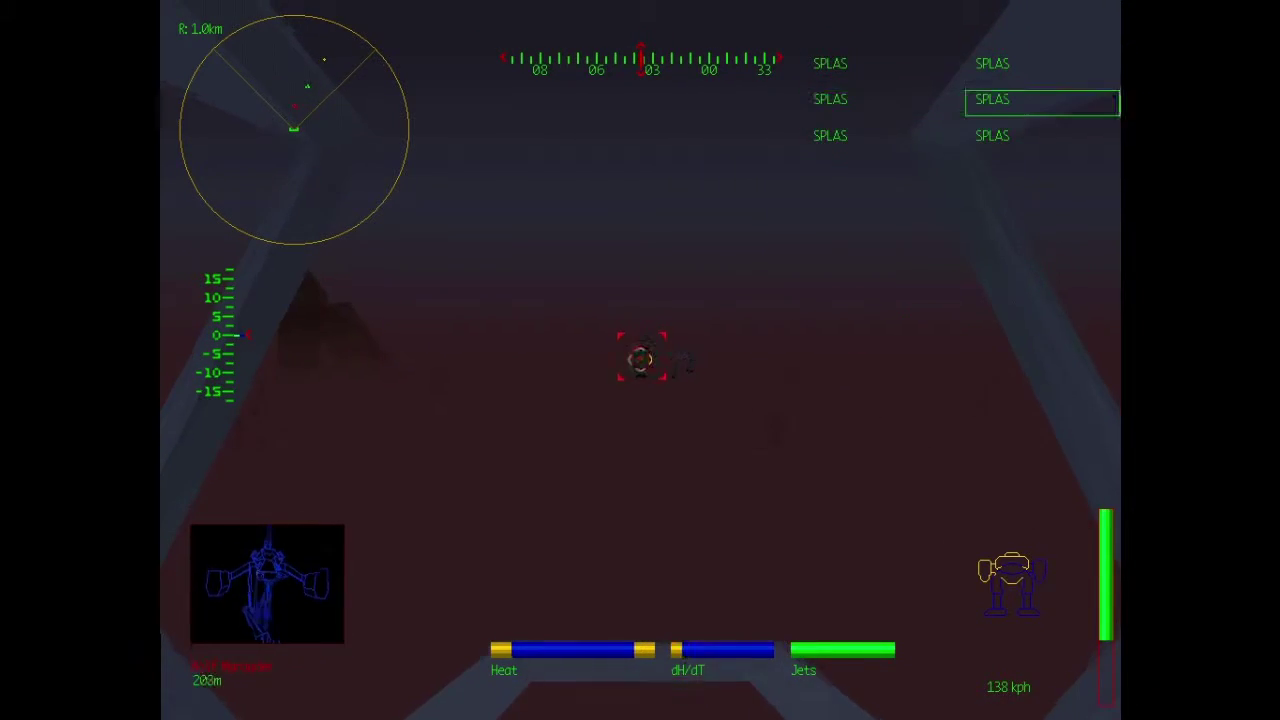
key(space)
key(space)
key(space)
key(space)
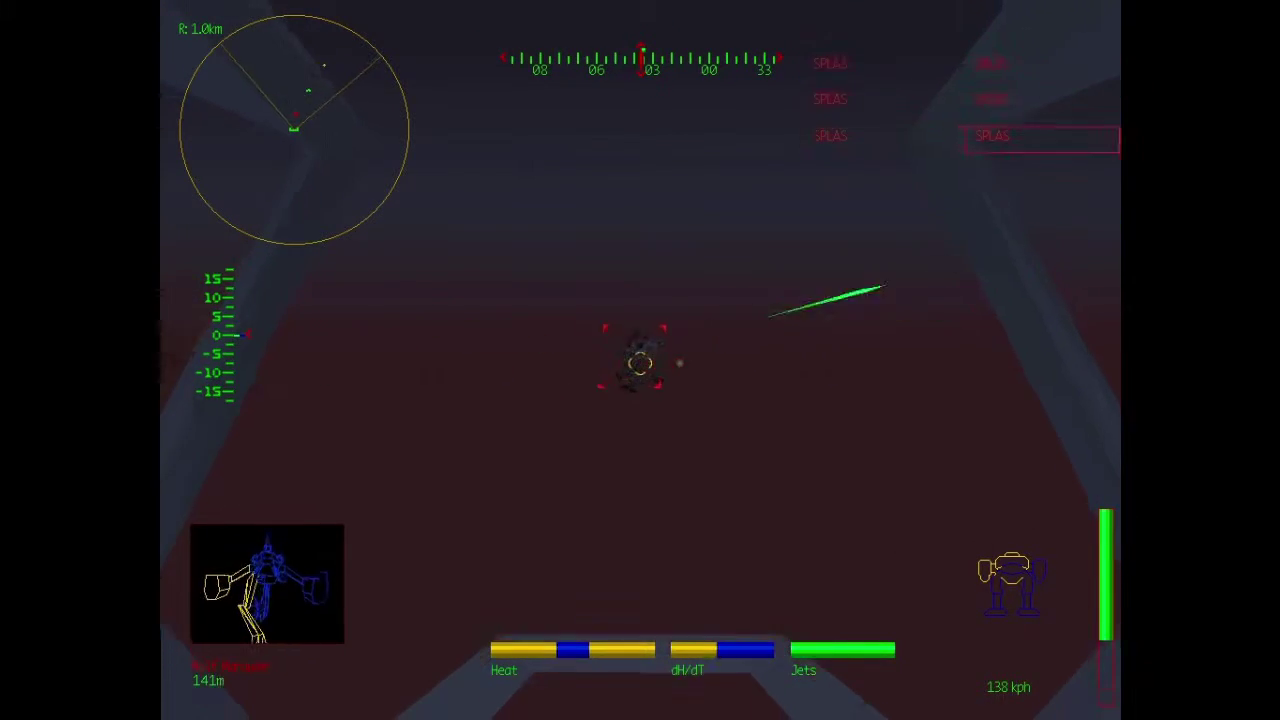
key(space)
key(space)
key(space)
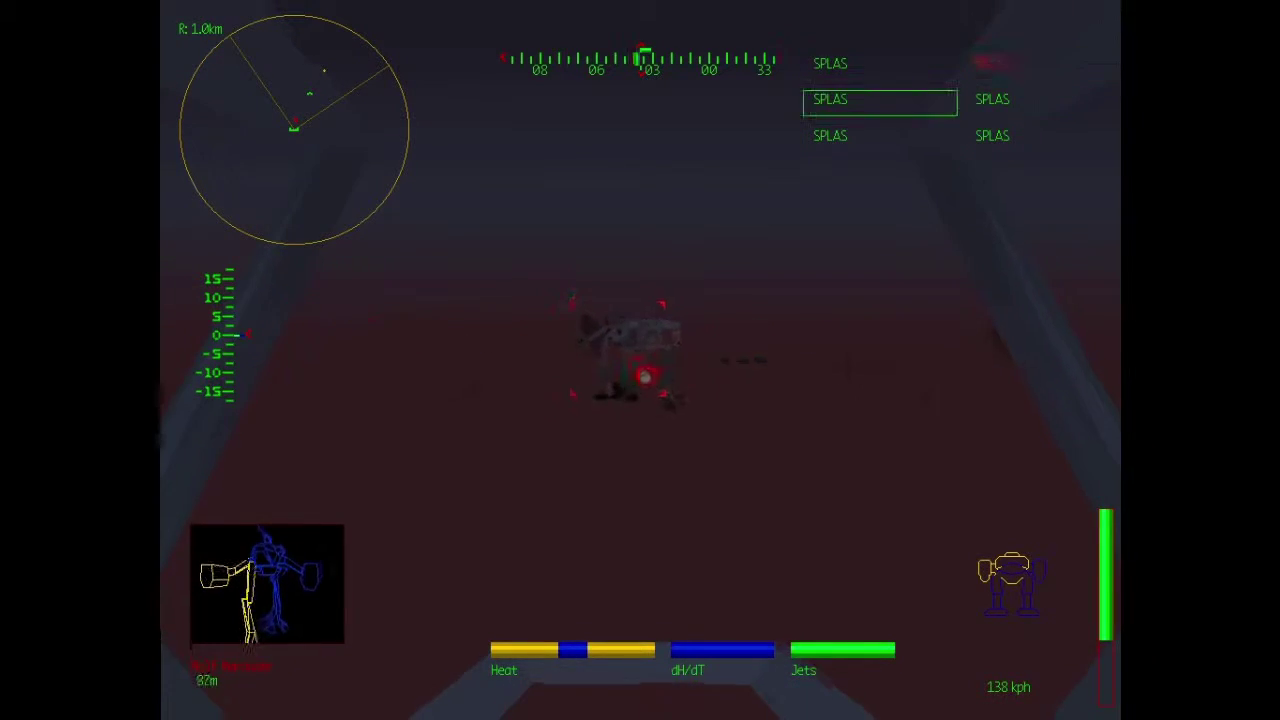
key(space)
key(space)
key(space)
key(space)
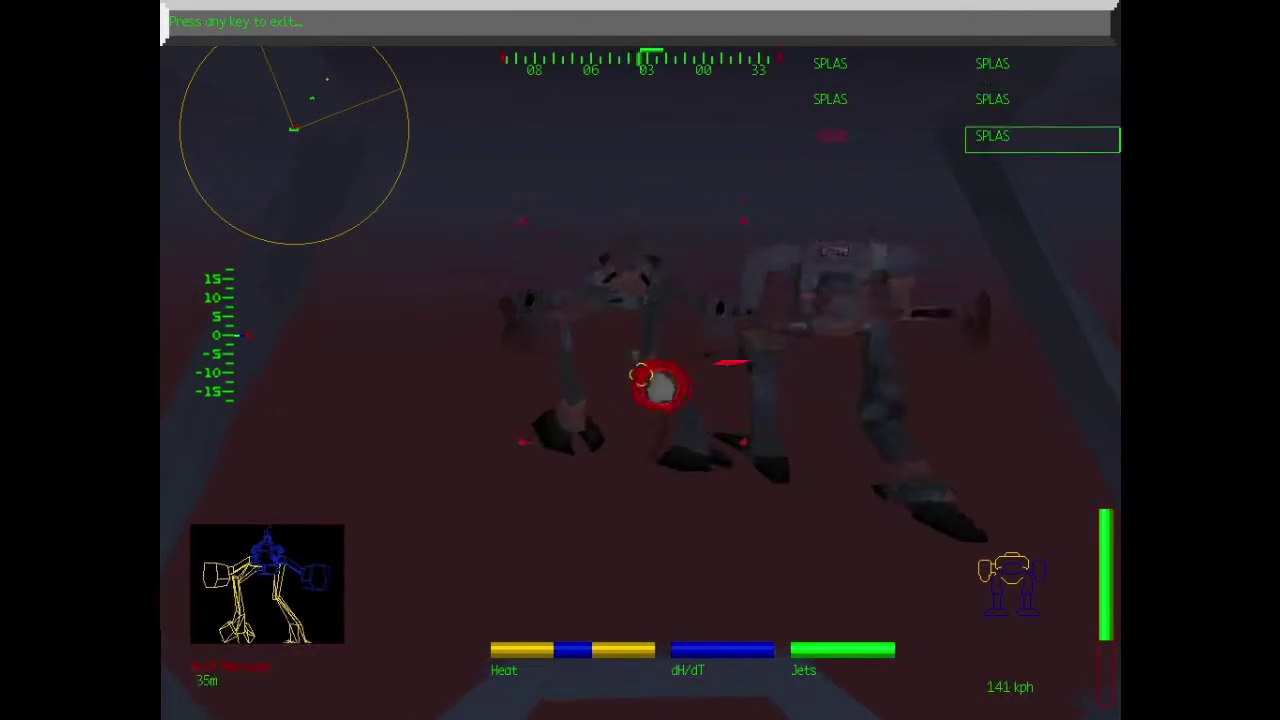
key(space)
key(space)
key(space)
key(space)
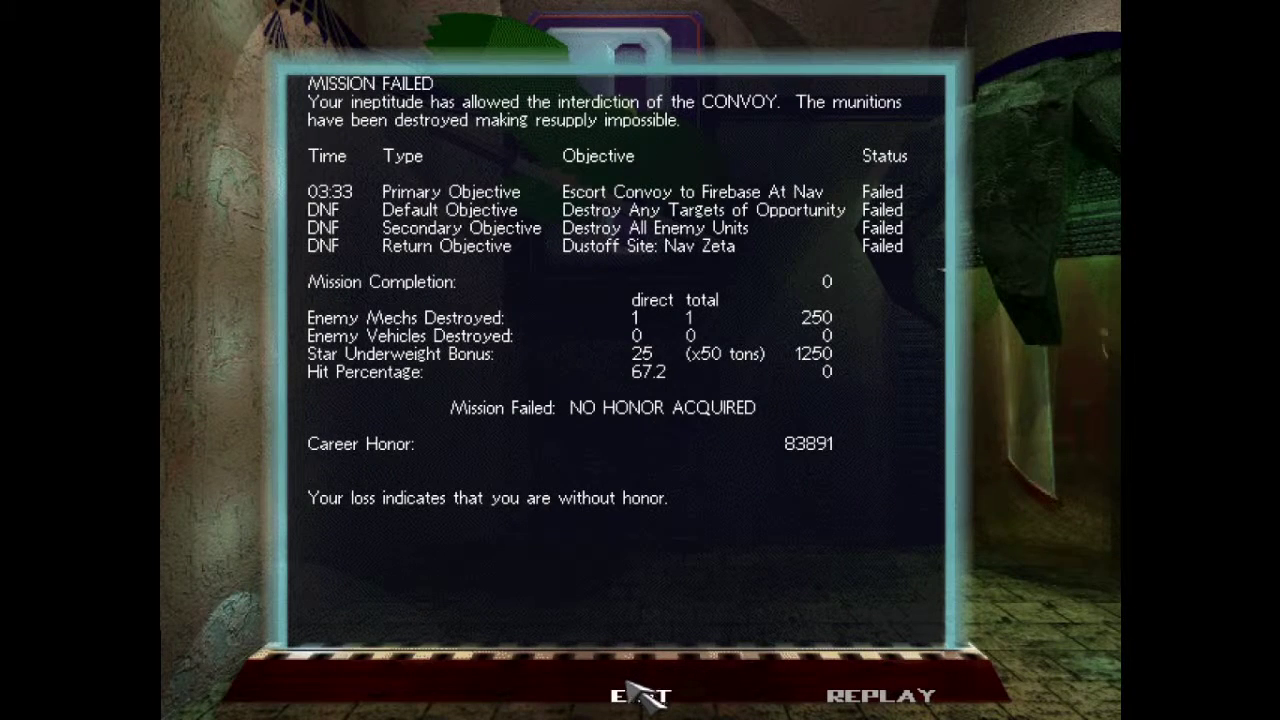
click(650, 695)
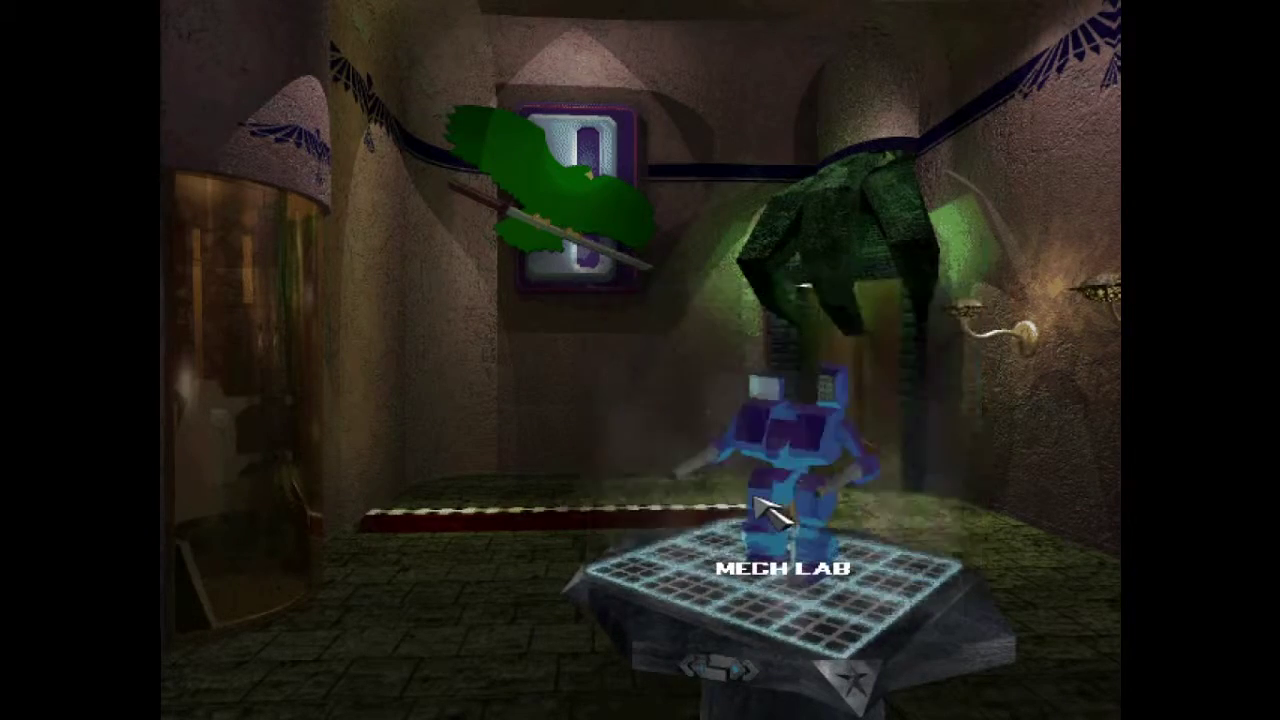
Step: Accept your mech, add starmate Friend 1, and switch its chassis to Marauder IIC
click(768, 512)
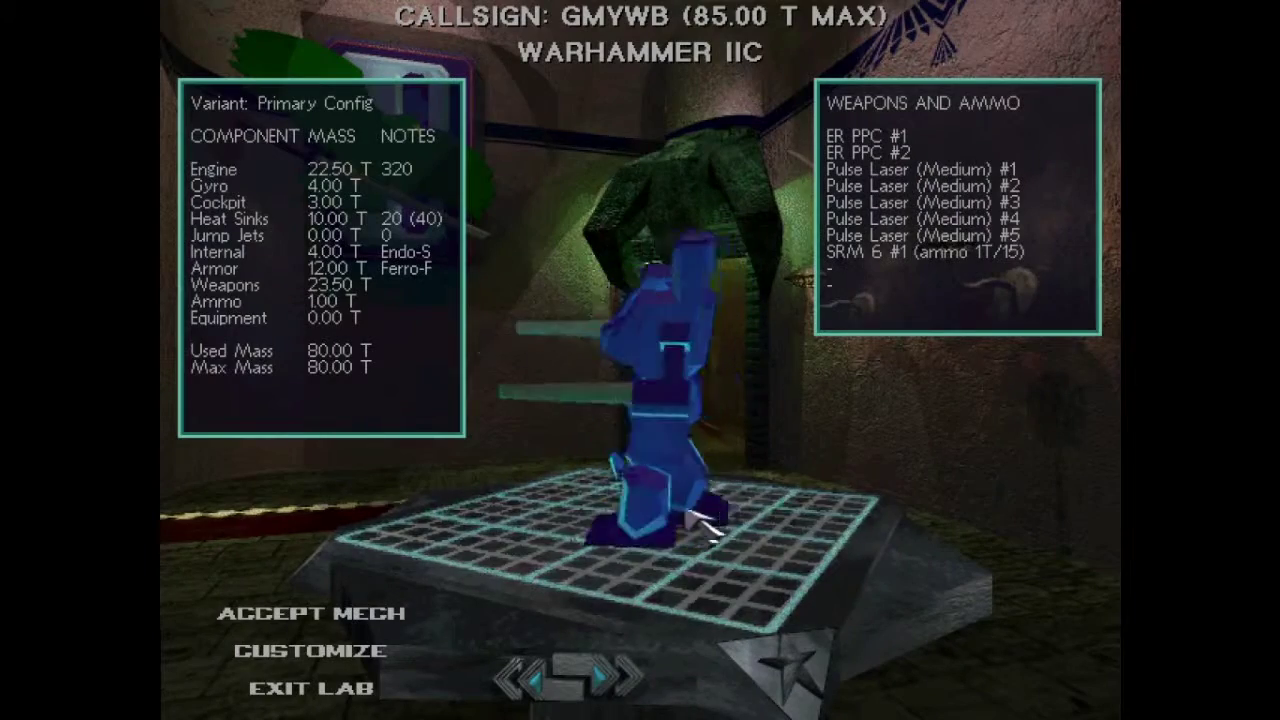
click(330, 622)
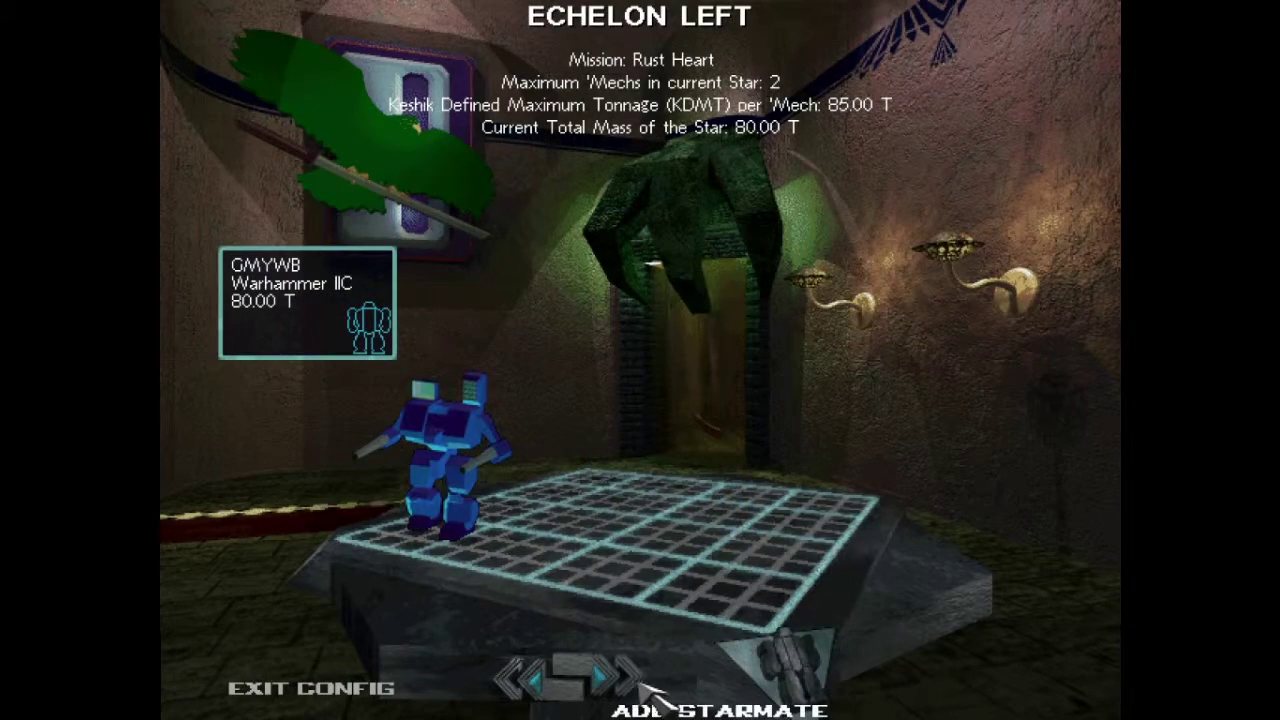
click(655, 700)
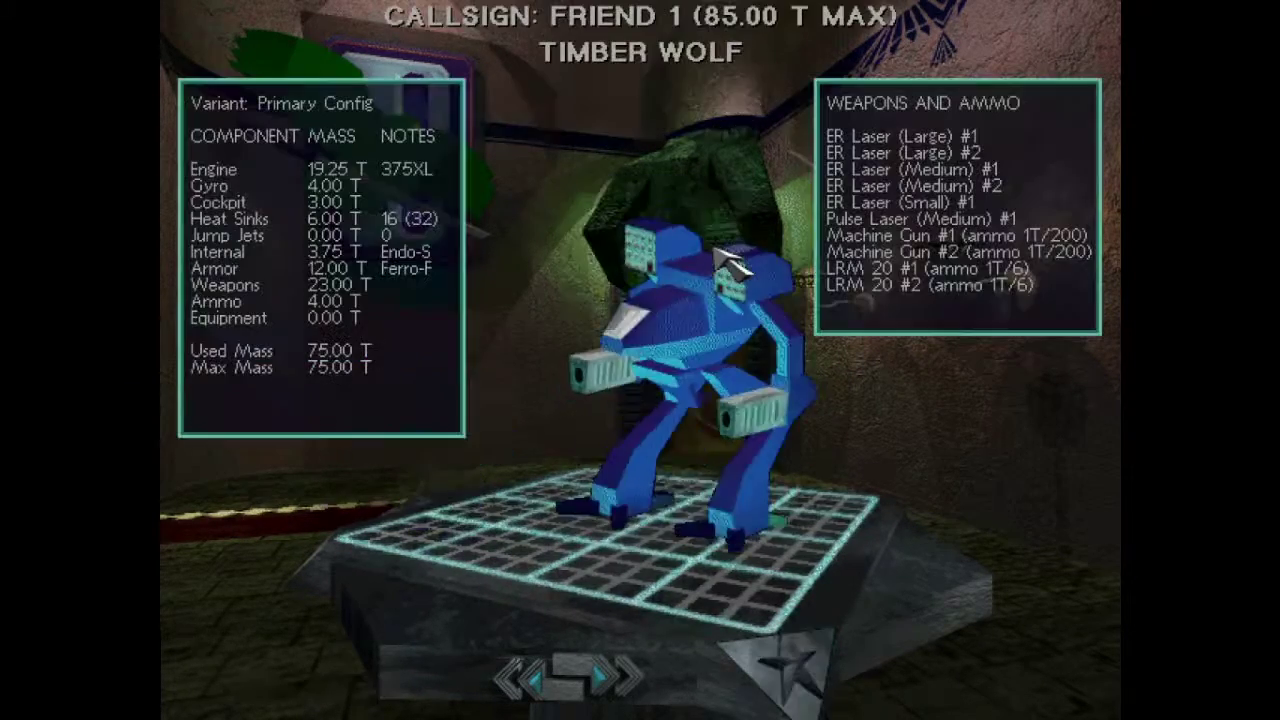
click(615, 678)
click(615, 678)
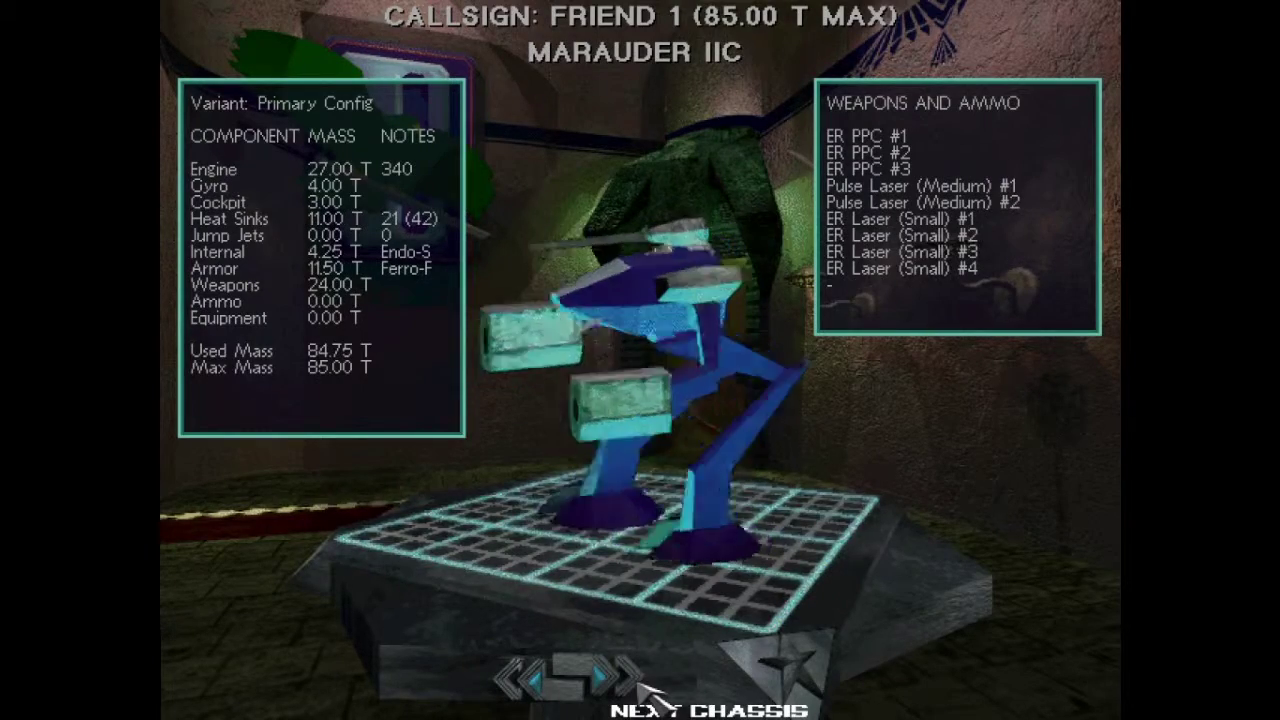
click(795, 672)
Step: Switch your own mech to a Marauder IIC and leave star configuration
click(370, 312)
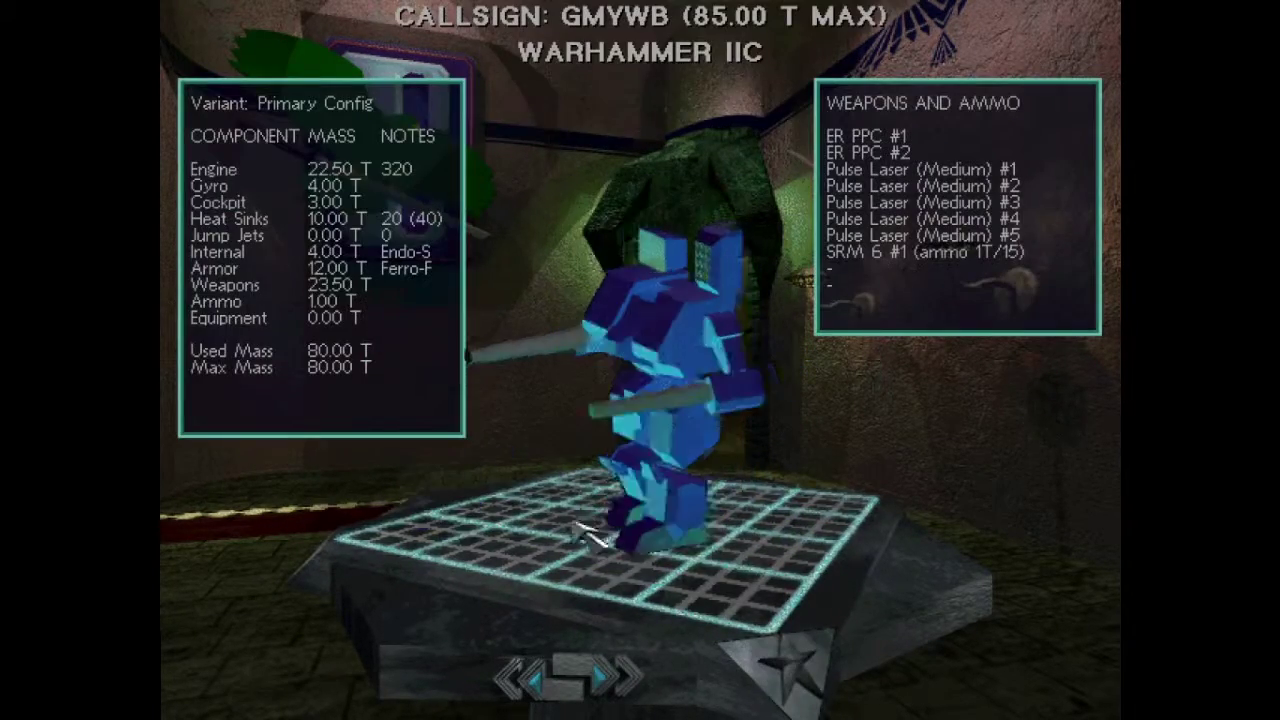
click(615, 678)
click(795, 672)
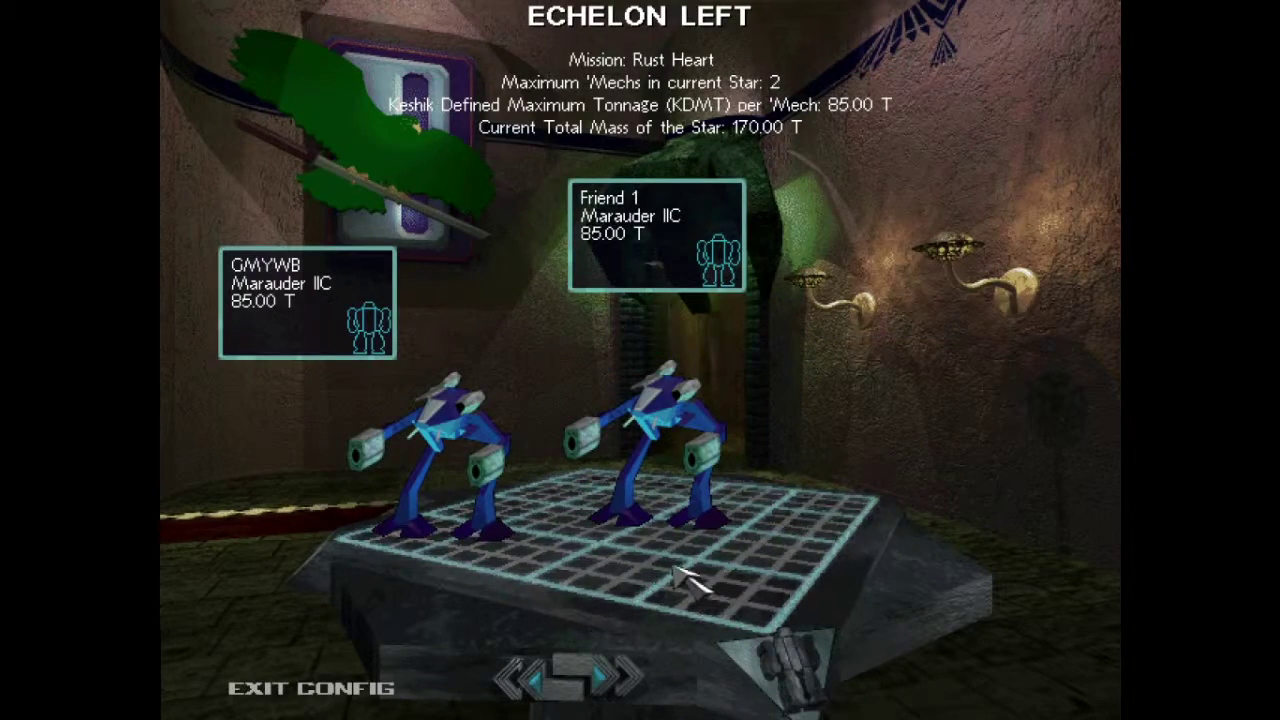
click(356, 696)
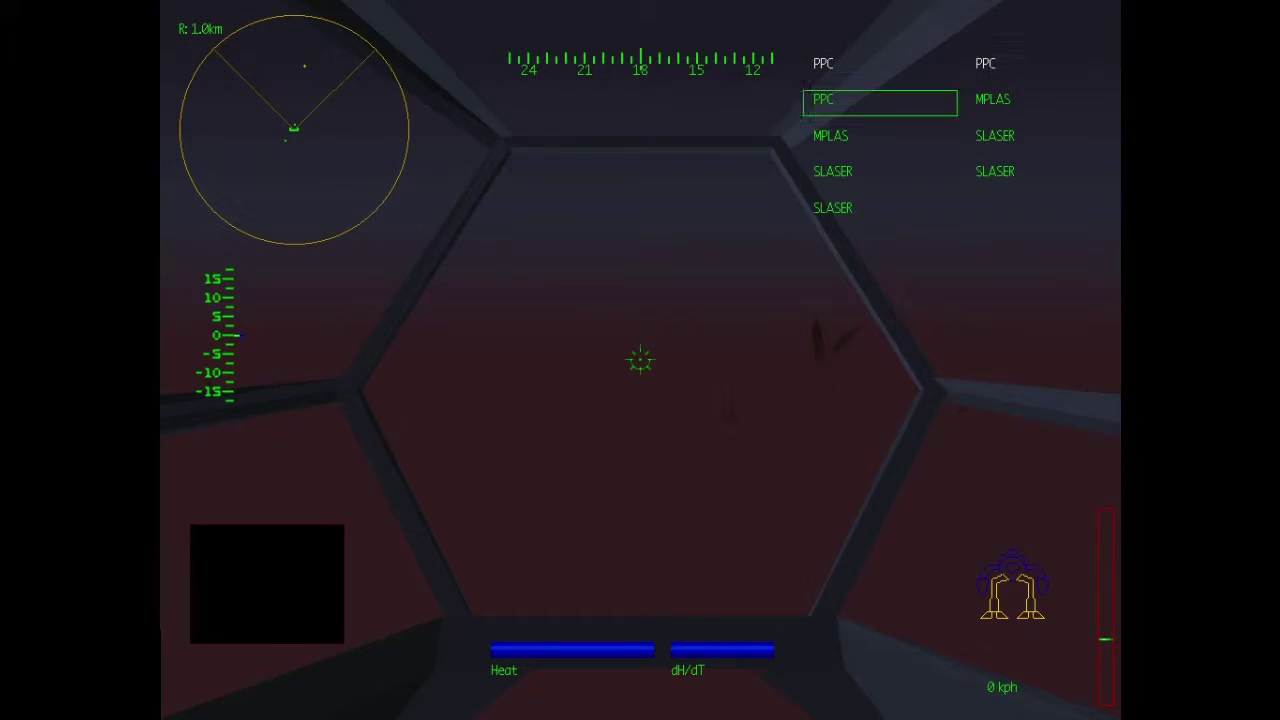
Step: Cycle to the next weapon and target the enemy Falcon Summoner
key(n)
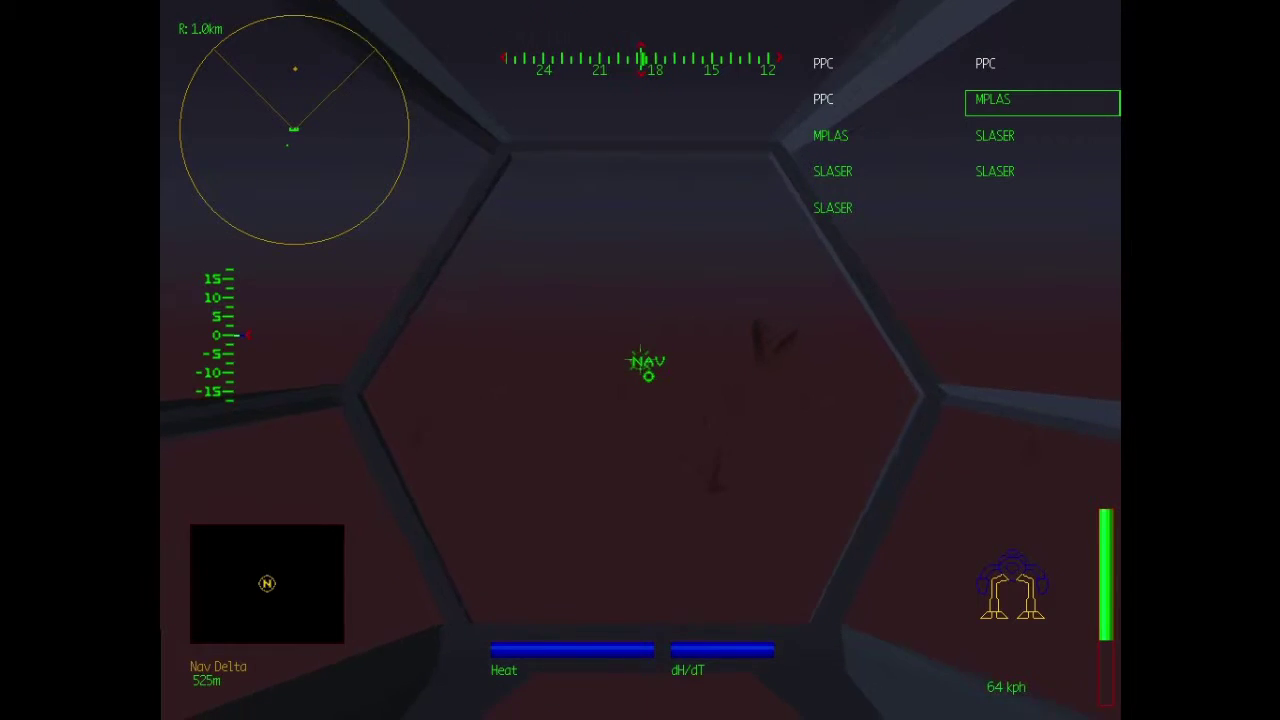
key(Return)
key(Return)
key(Return)
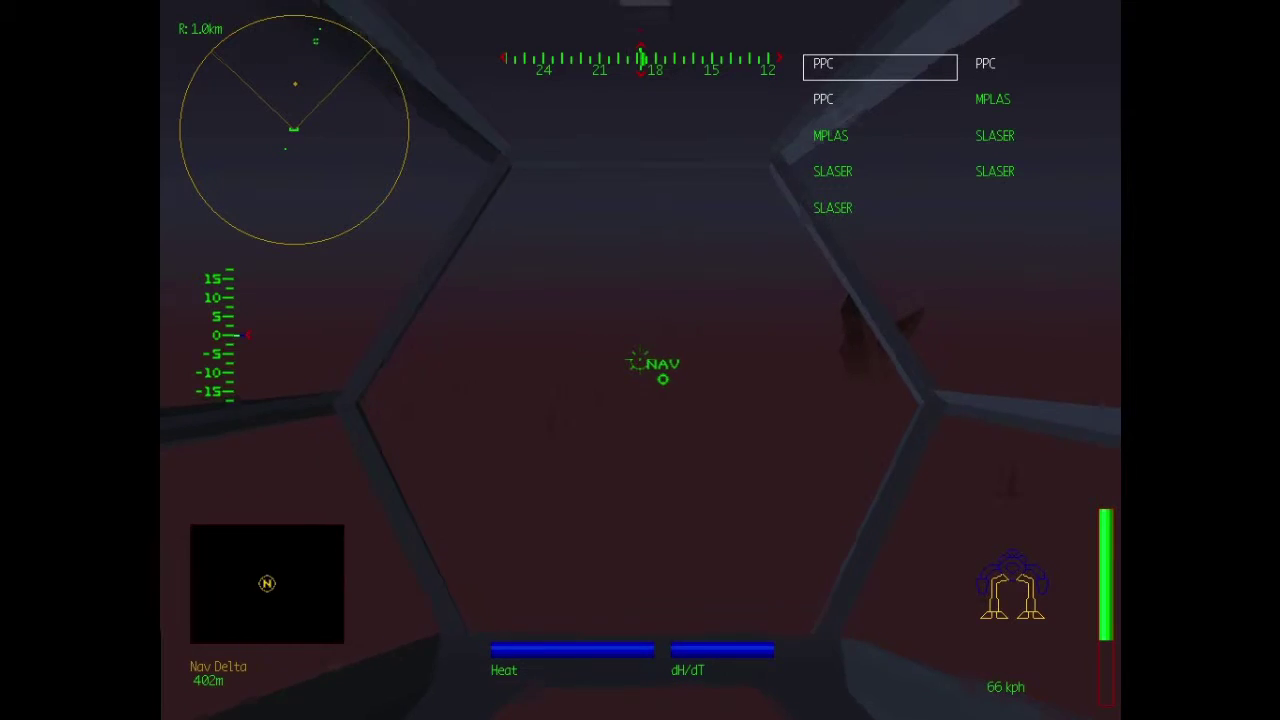
key(e)
key(e)
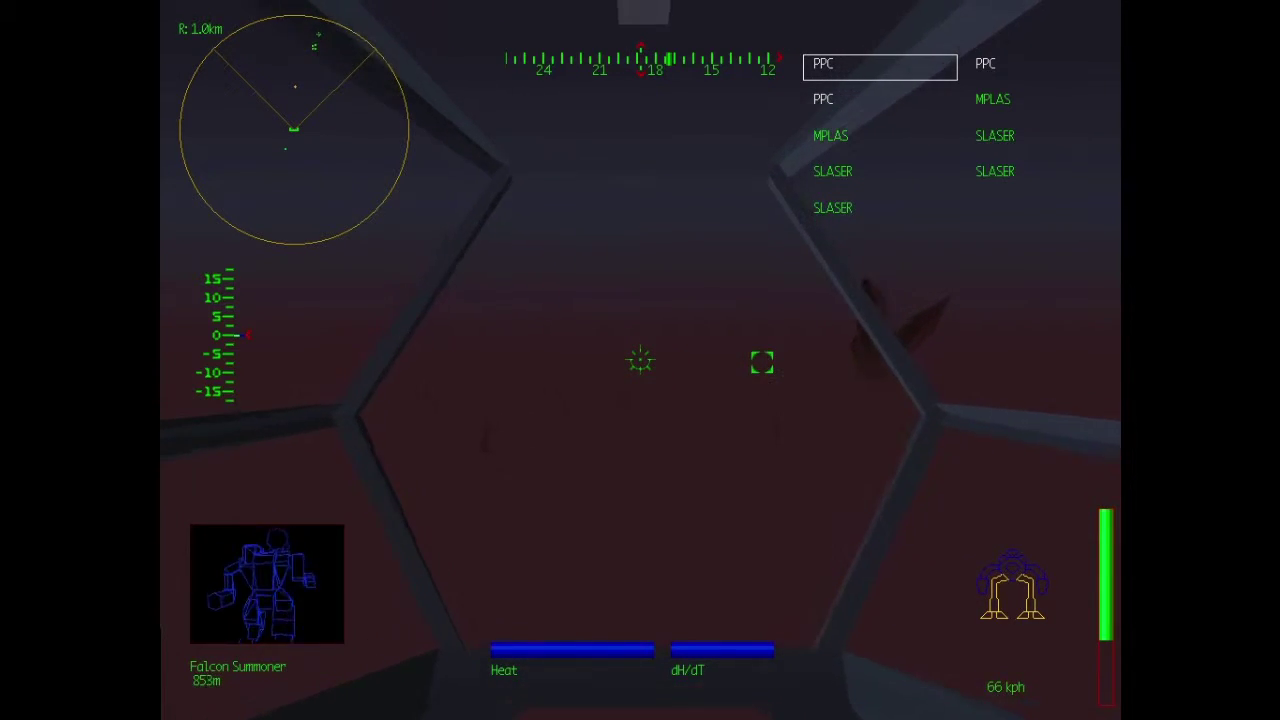
key(e)
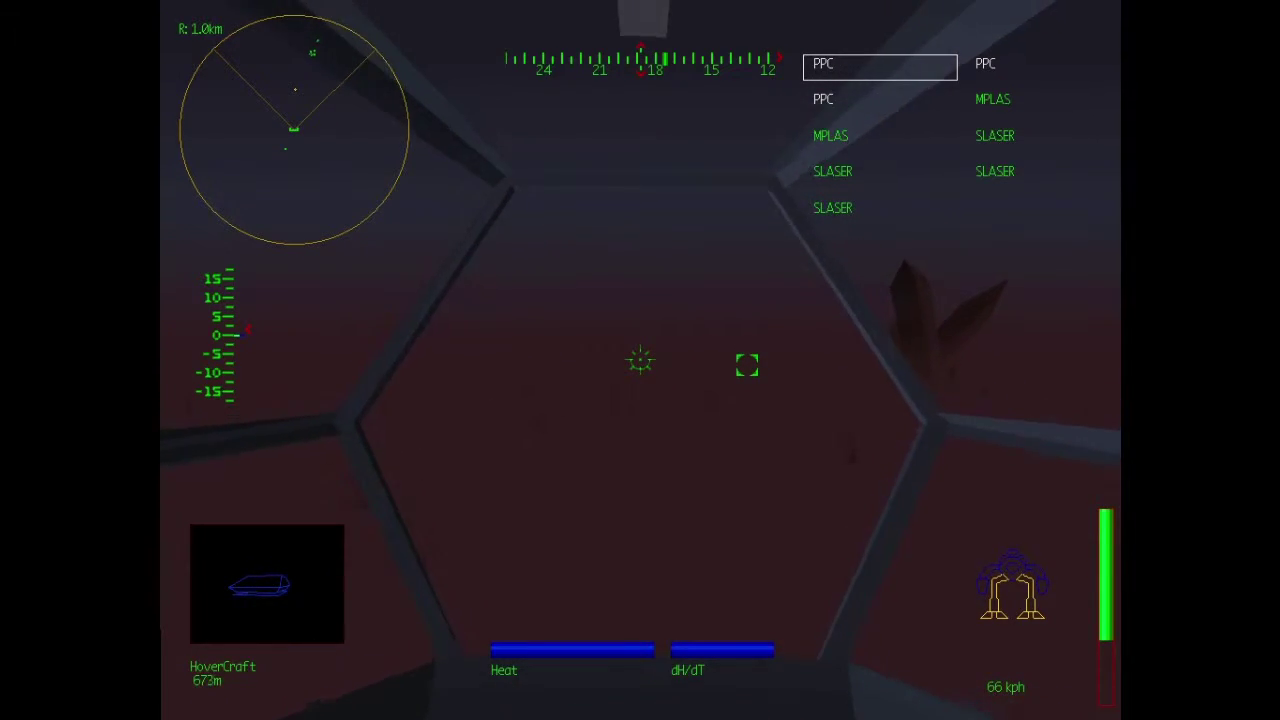
Step: Keep the starmate in formation via the command computer, then target Nav Epsilon and the nearest enemy
key(c)
key(2)
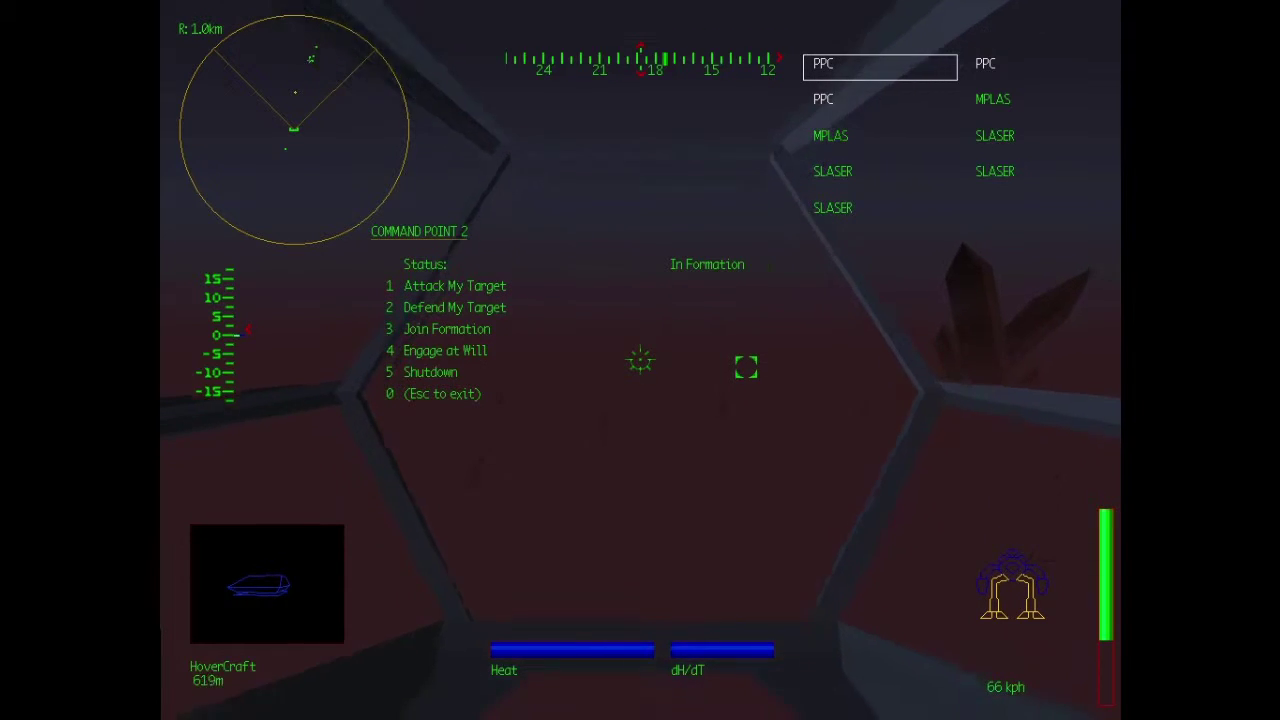
key(1)
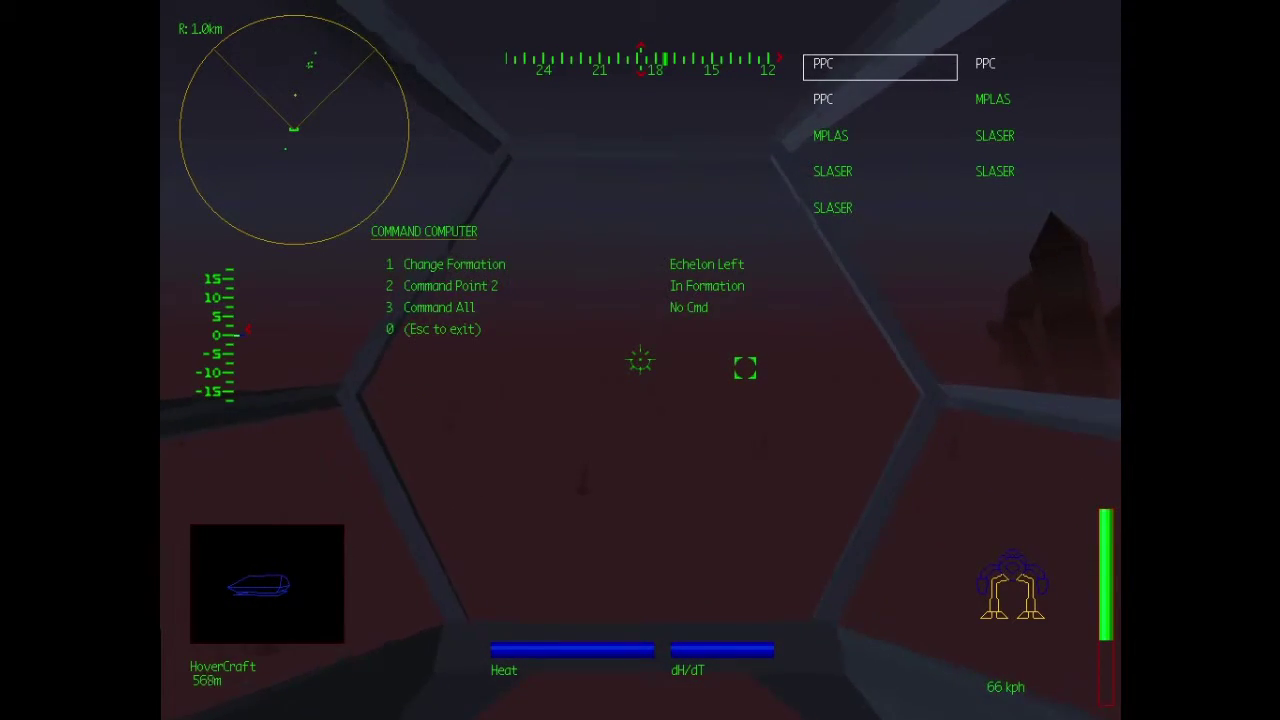
key(Escape)
key(c)
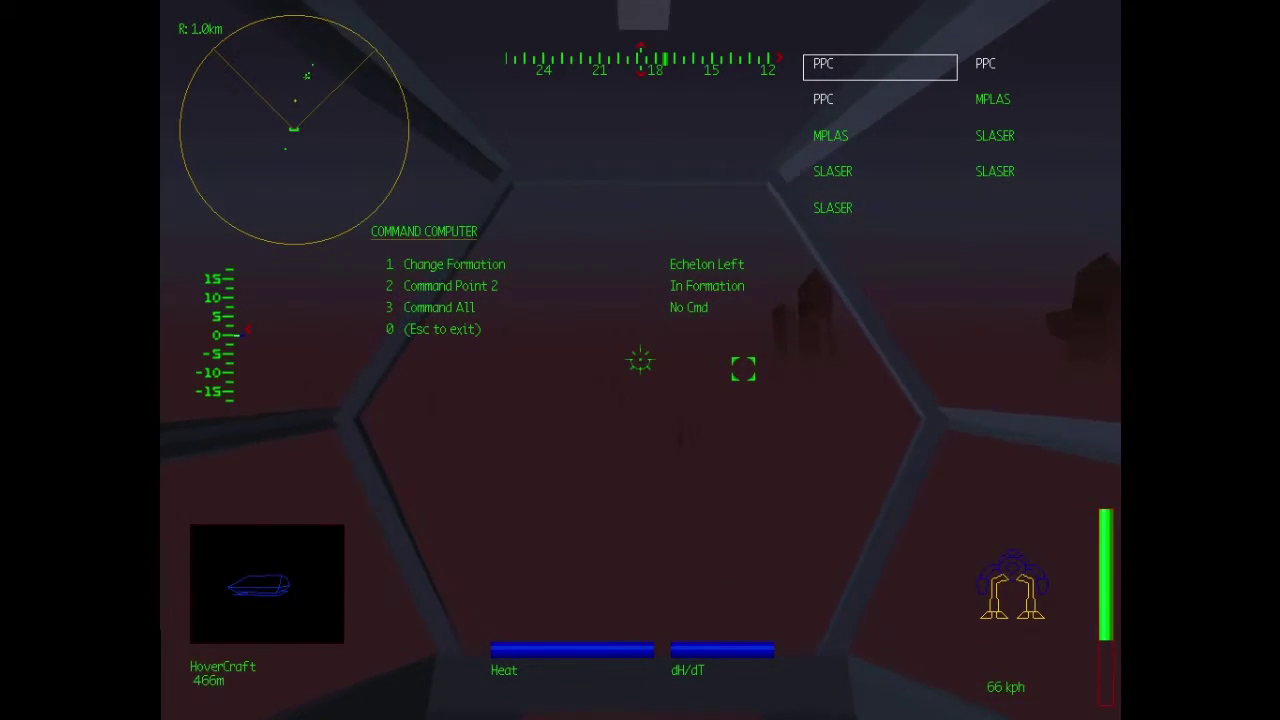
key(2)
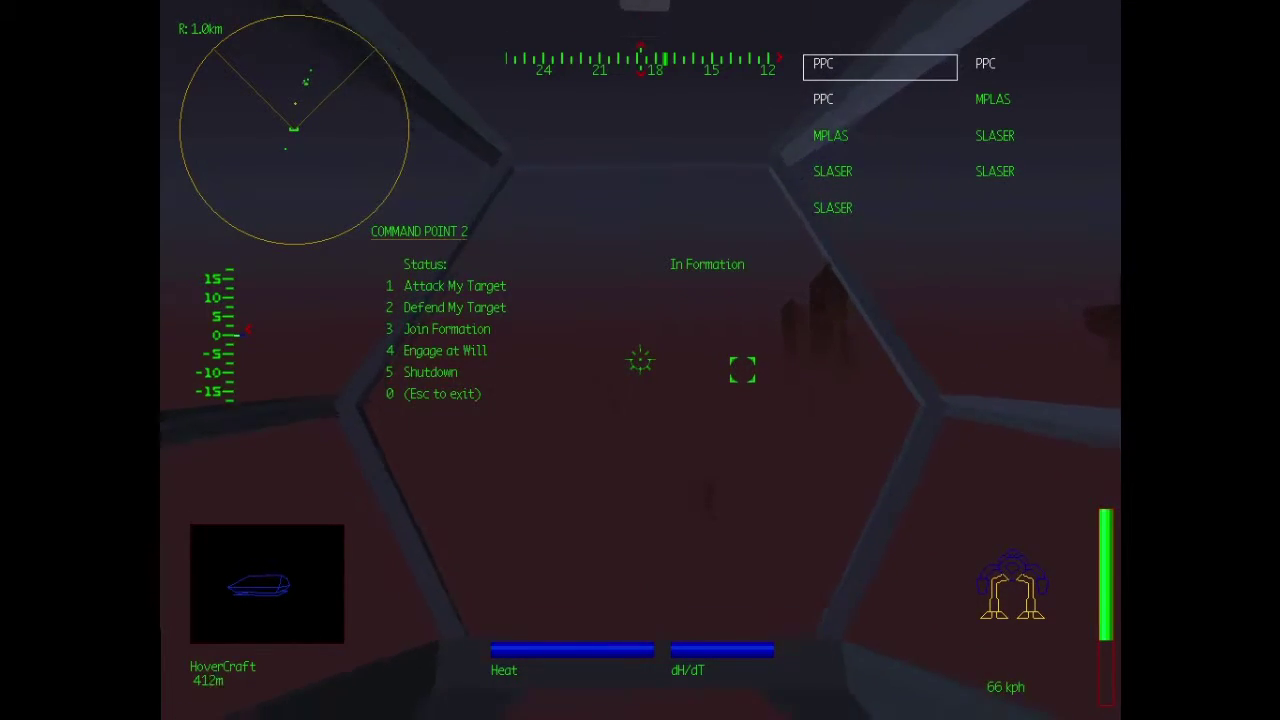
key(Escape)
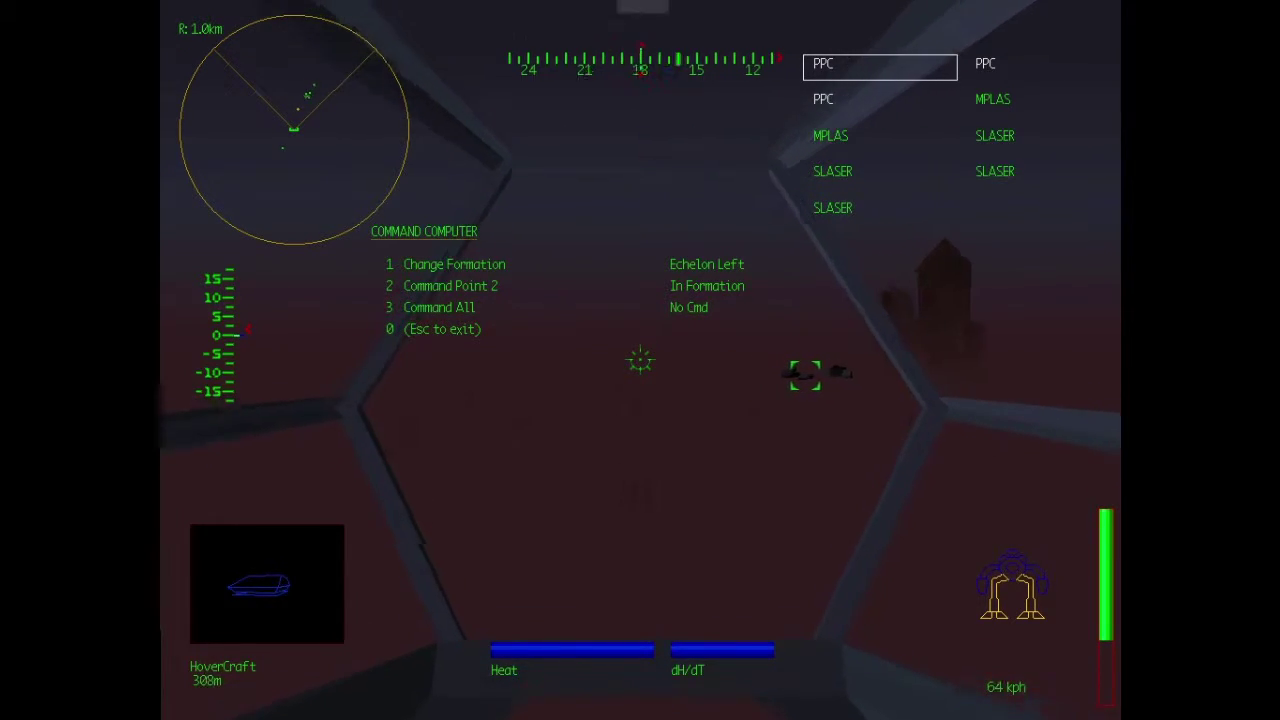
key(2)
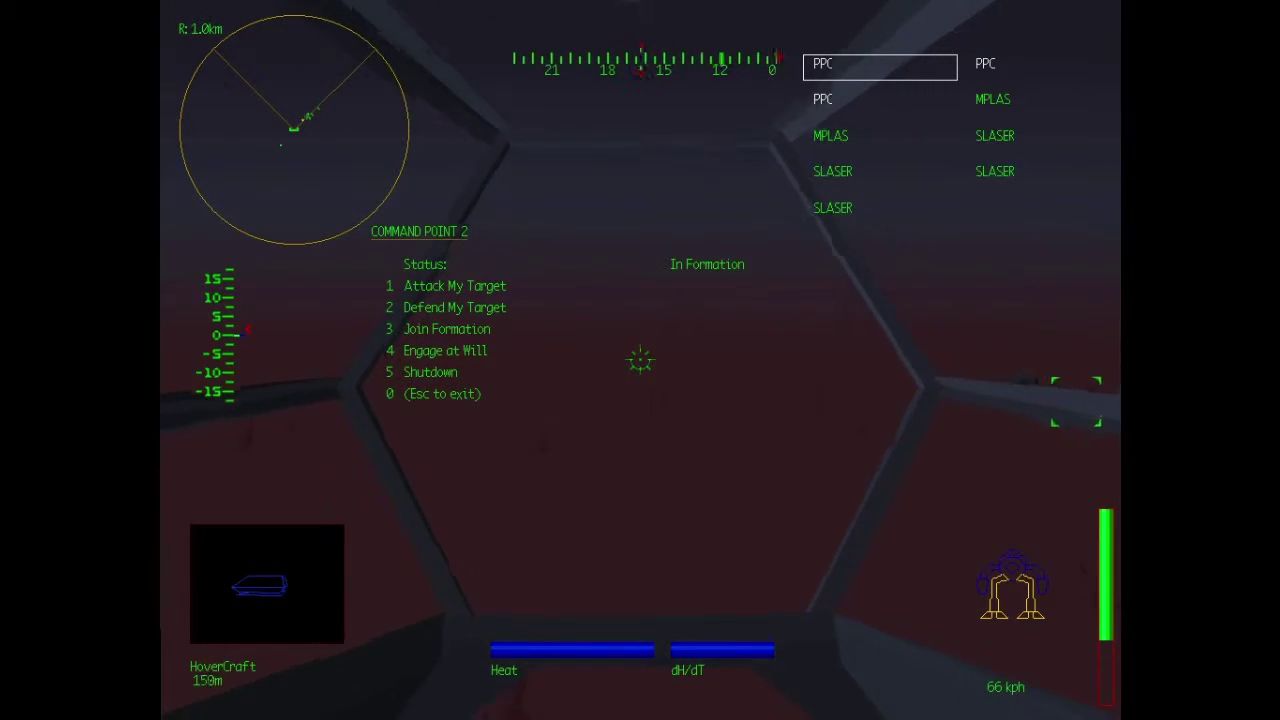
key(Escape)
key(Escape)
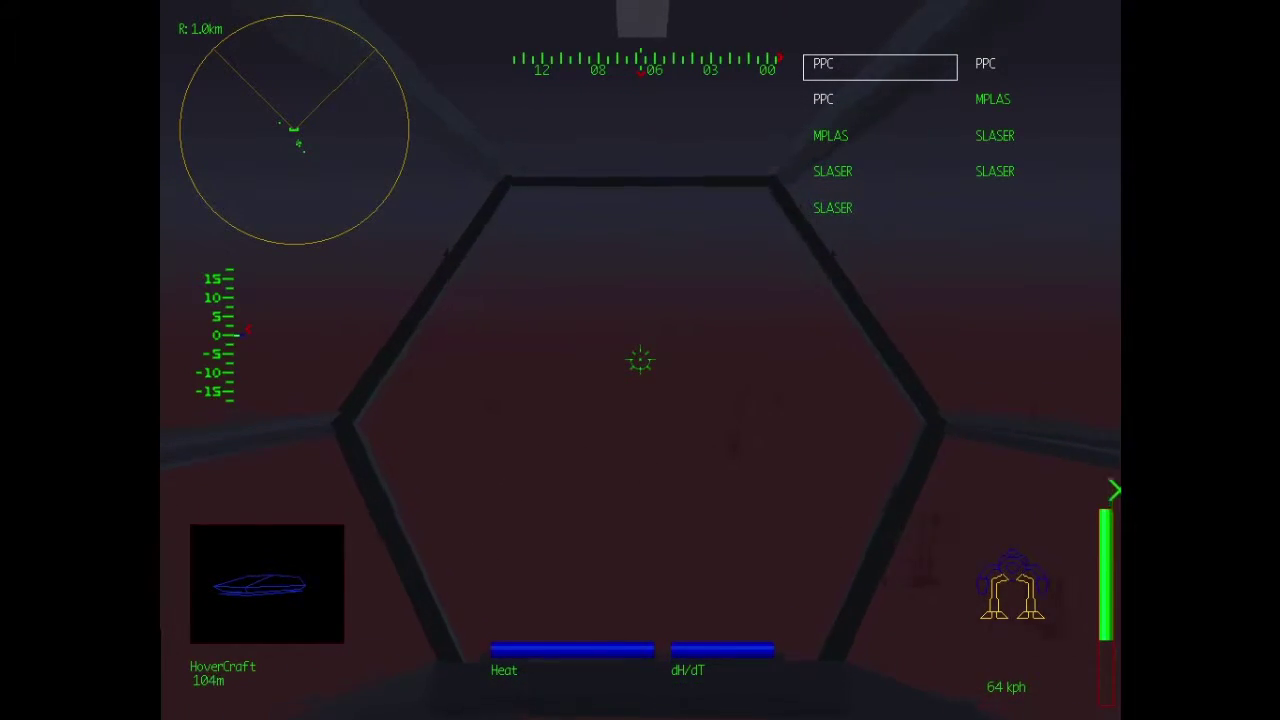
key(n)
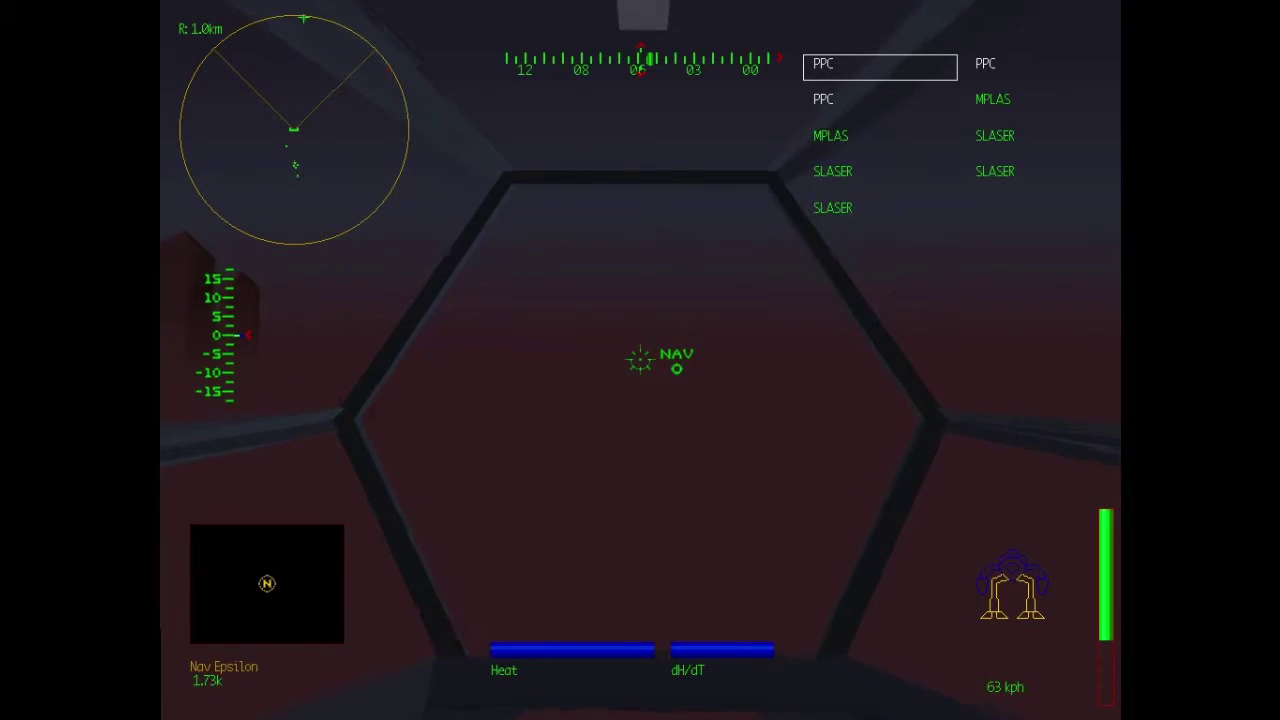
key(e)
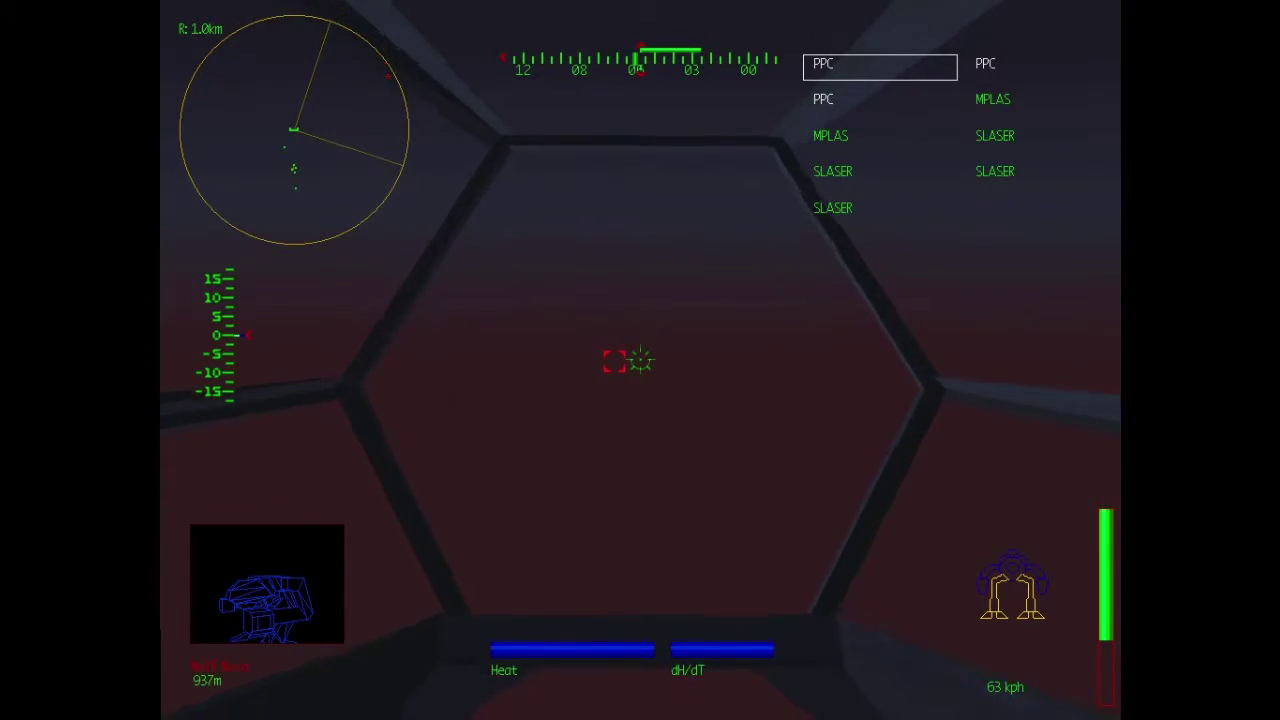
Step: Fire two PPC volleys at the target and order Command Point 2 to attack the Wolf Nova
key(Return)
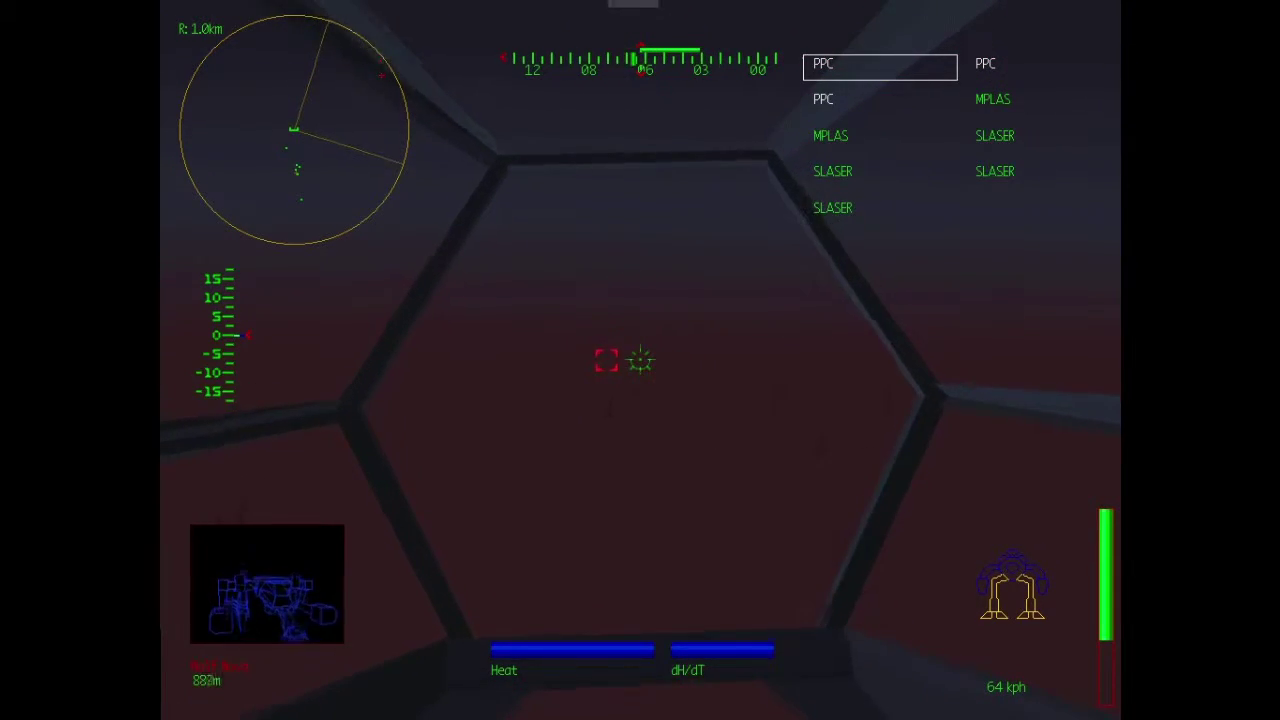
key(Return)
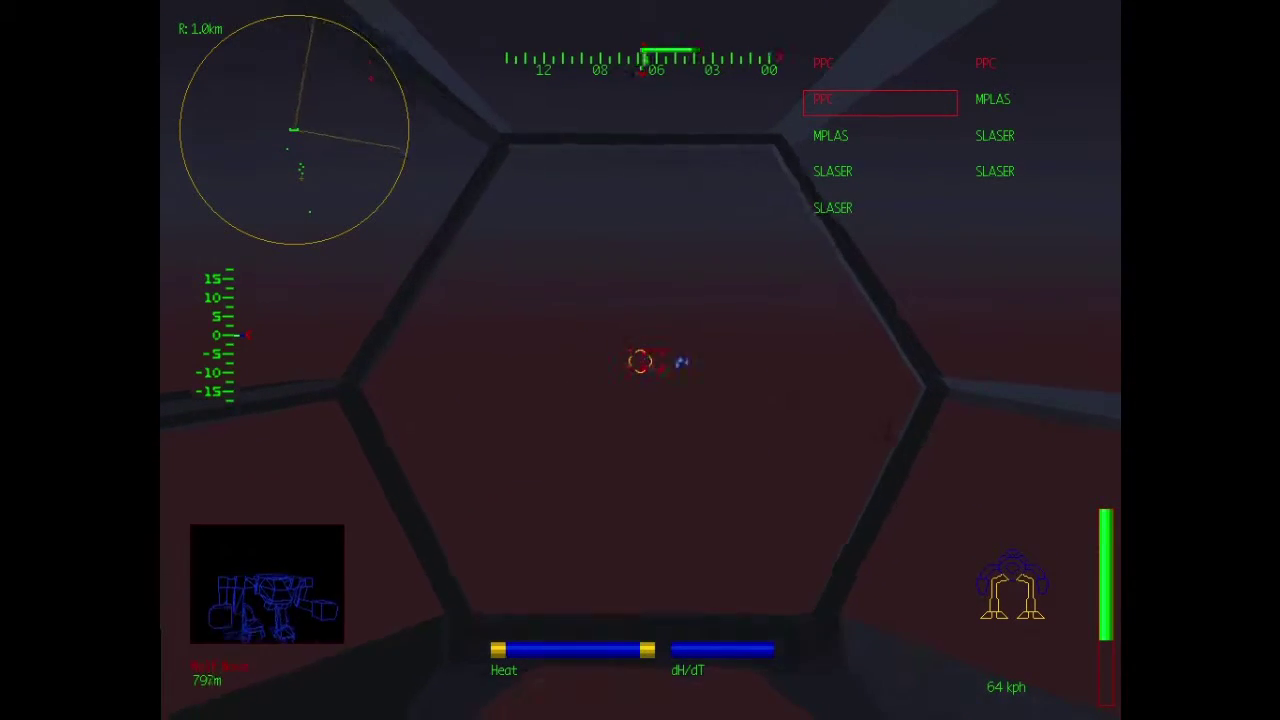
key(F1)
key(2)
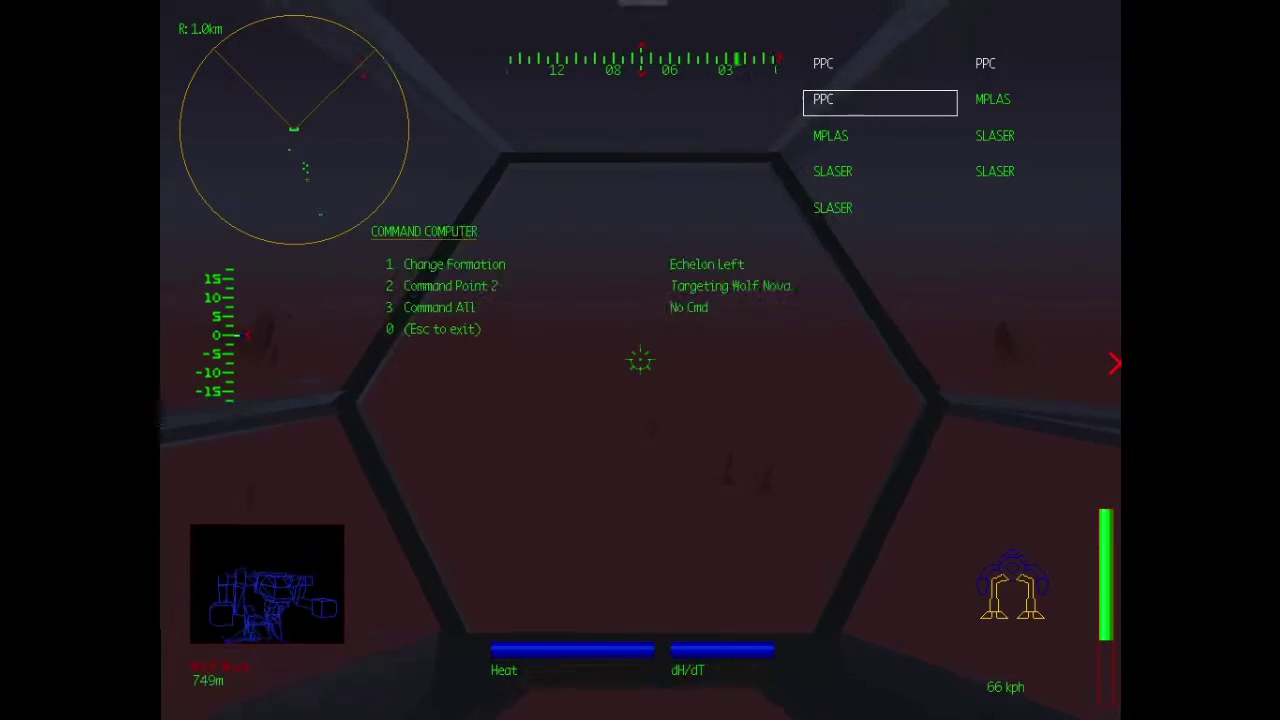
key(Escape)
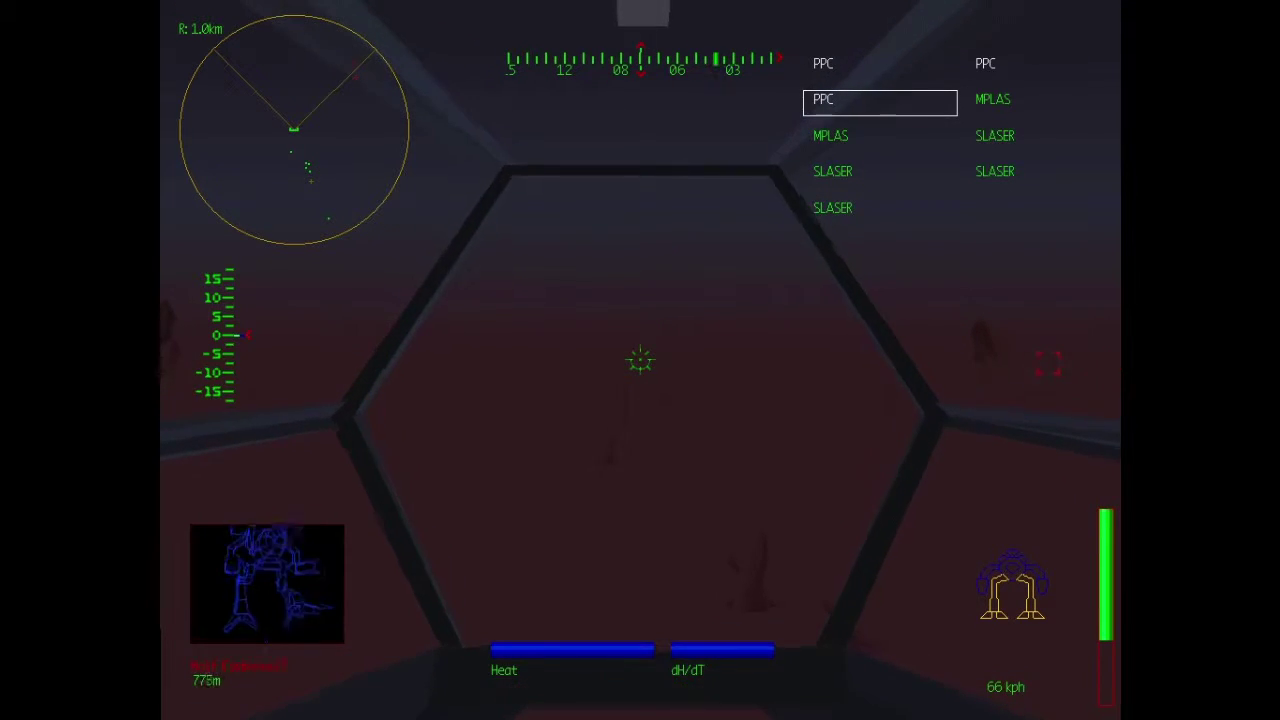
key(Left)
Step: Lock onto the new enemy mech and fire repeated PPC volleys as it closes
key(t)
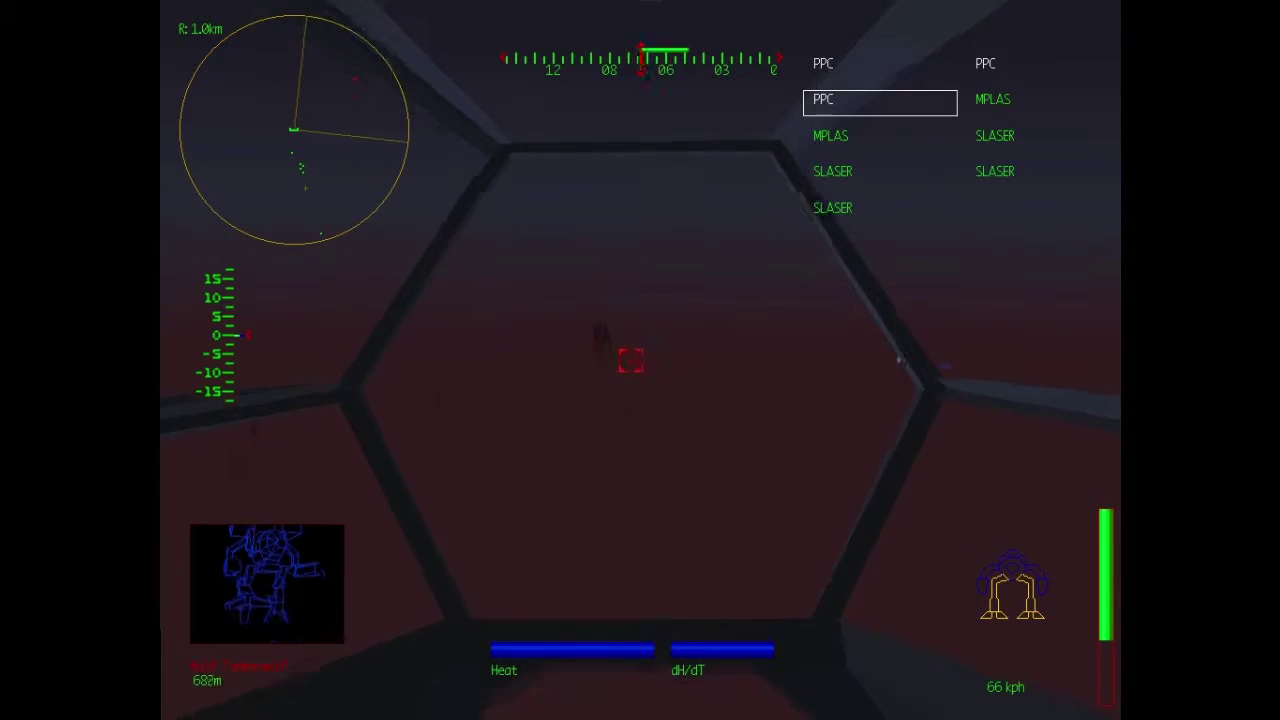
key(Return)
key(Return)
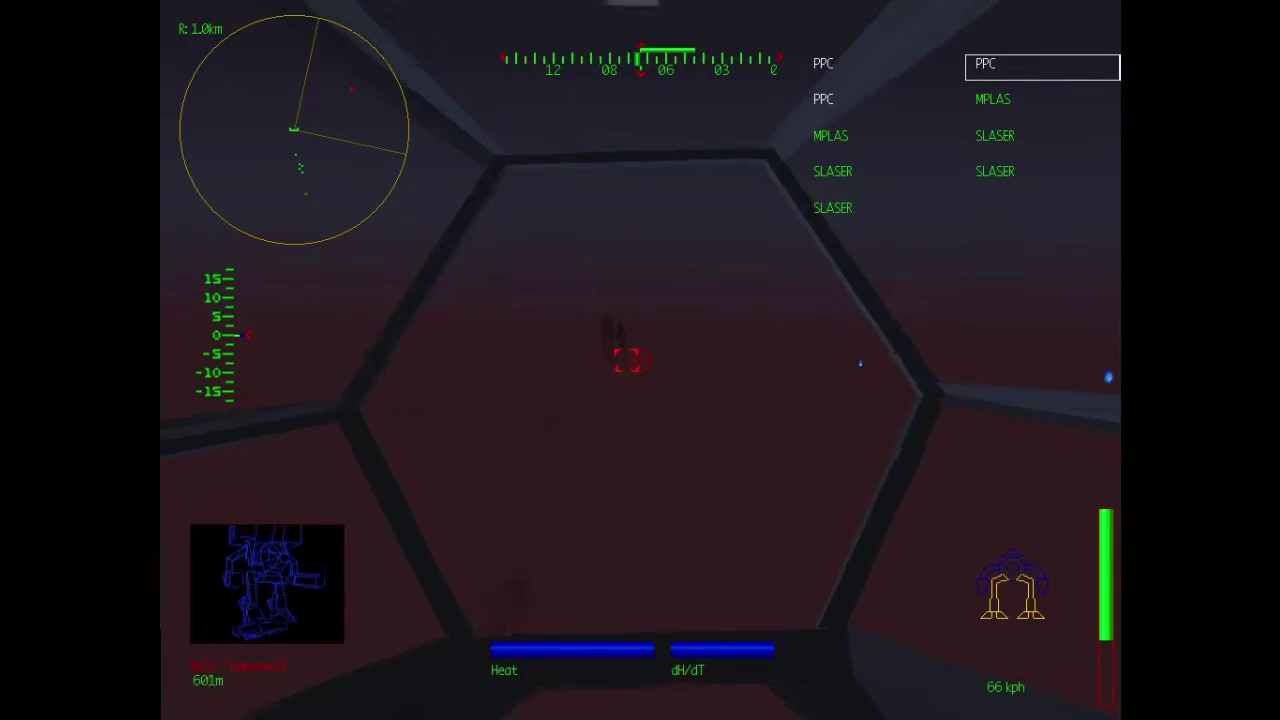
key(Return)
key(Return)
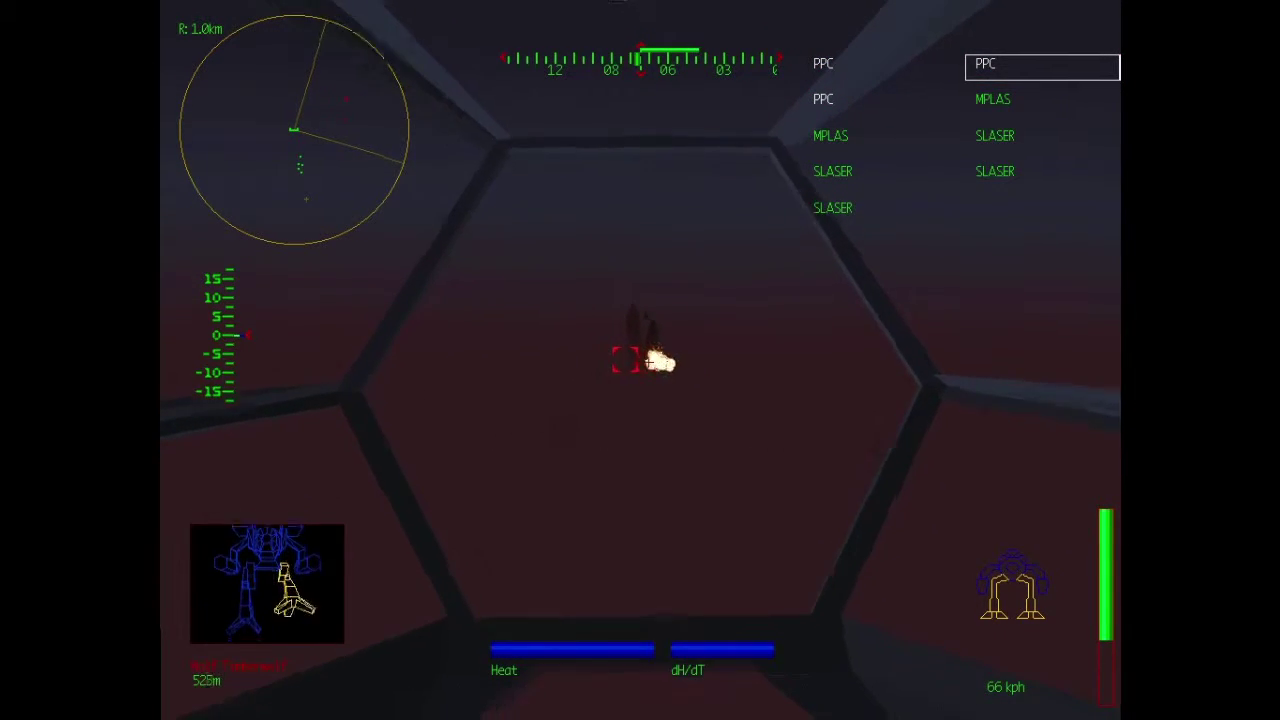
key(Return)
key(Return)
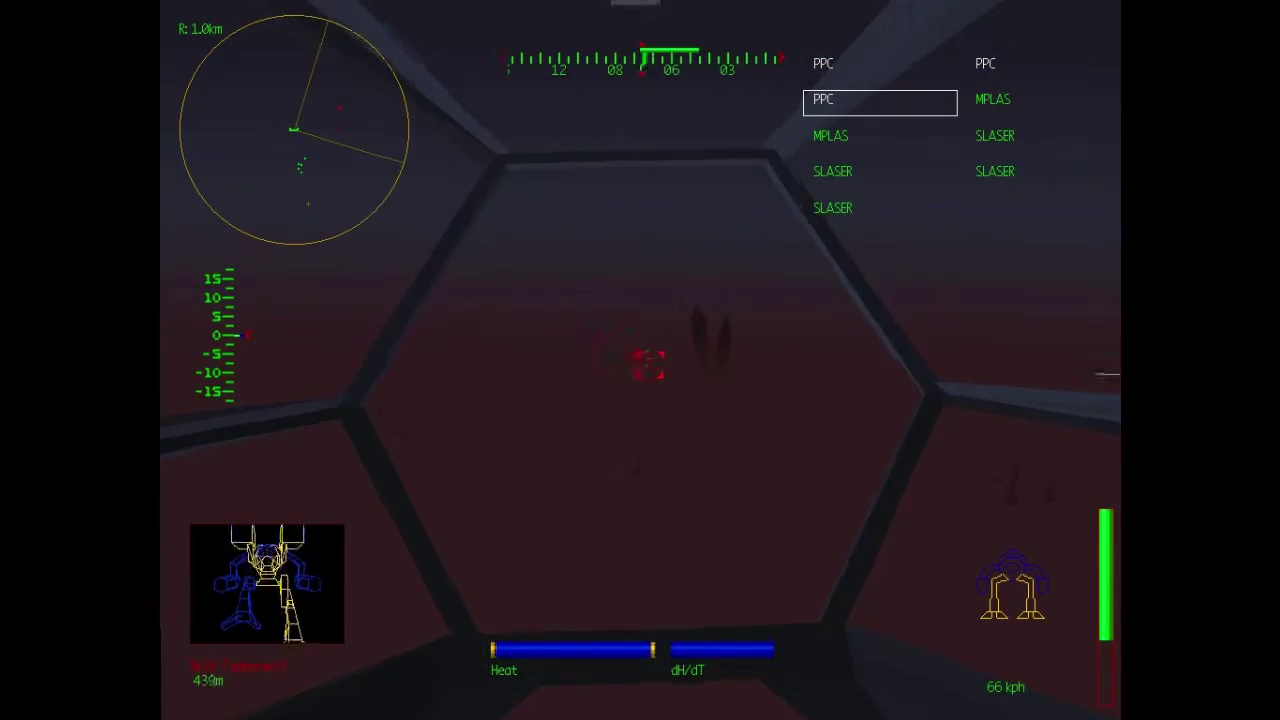
key(Return)
key(Return)
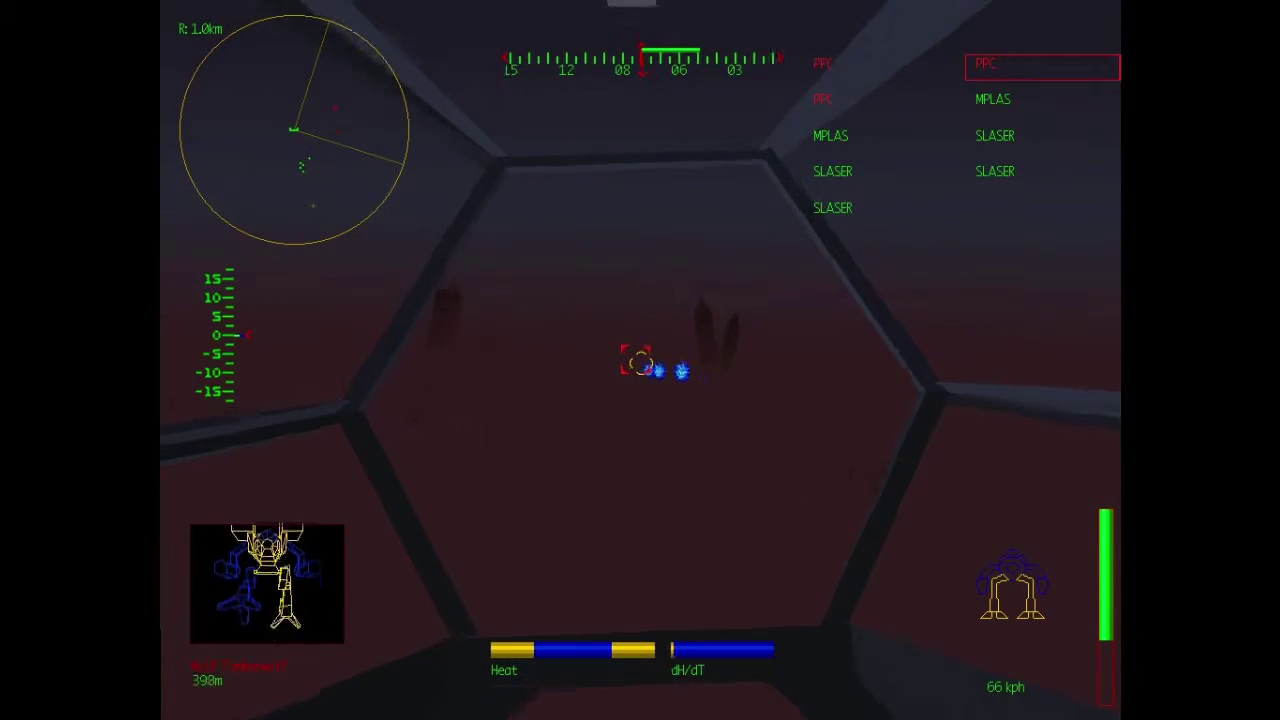
key(Return)
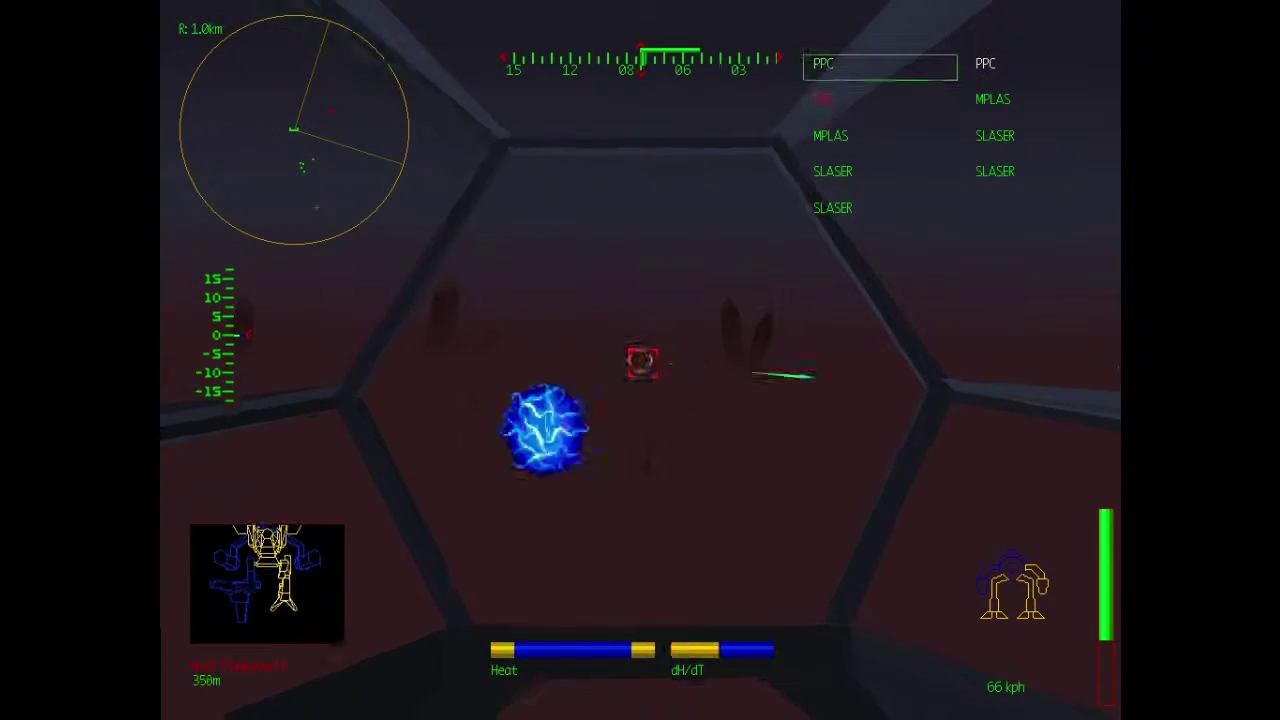
key(Return)
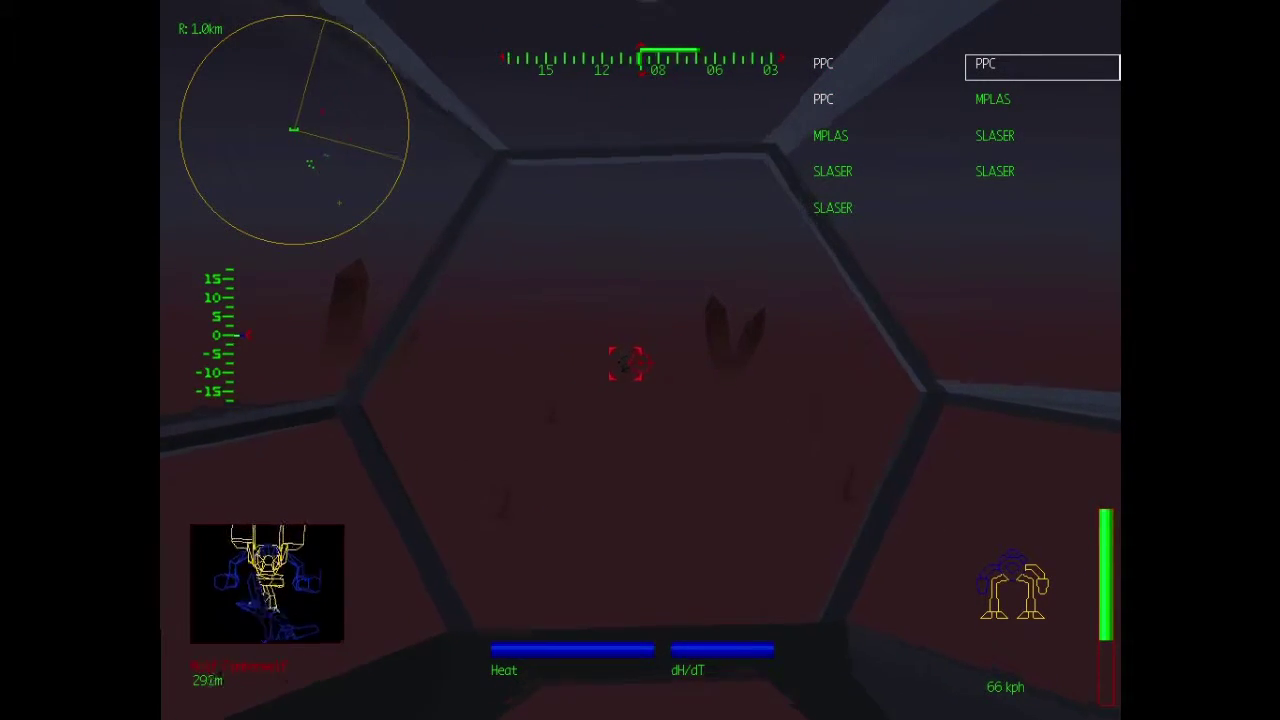
key(Return)
key(Return)
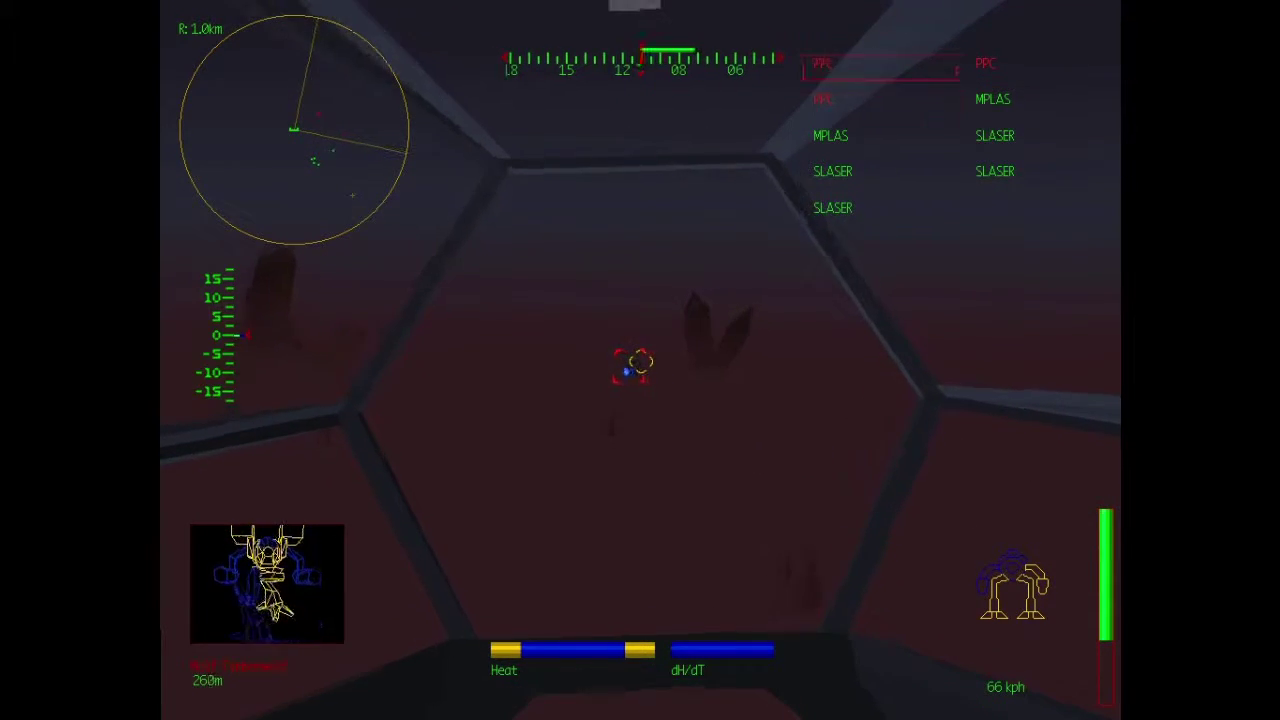
Step: Switch to lasers and chain-fire at point-blank range until the enemy mech is wrecked
key(Down)
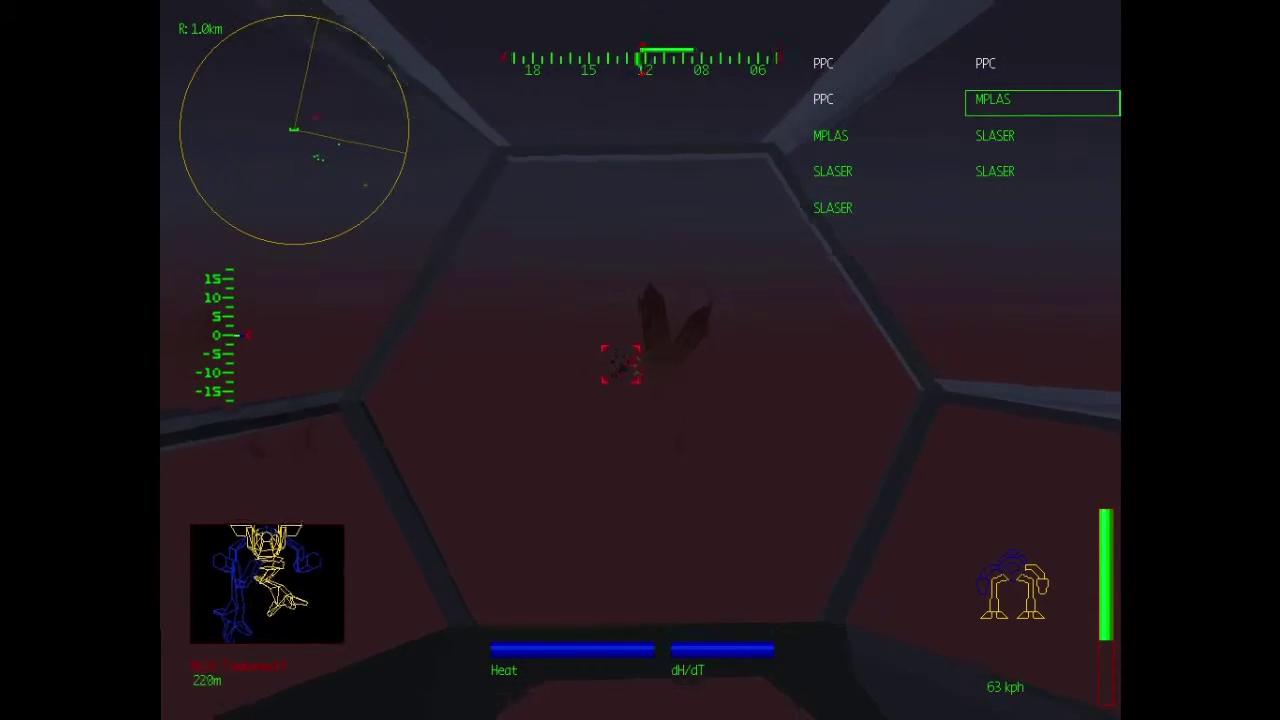
key(Return)
key(Return)
key(Return)
key(Return)
key(Return)
key(Return)
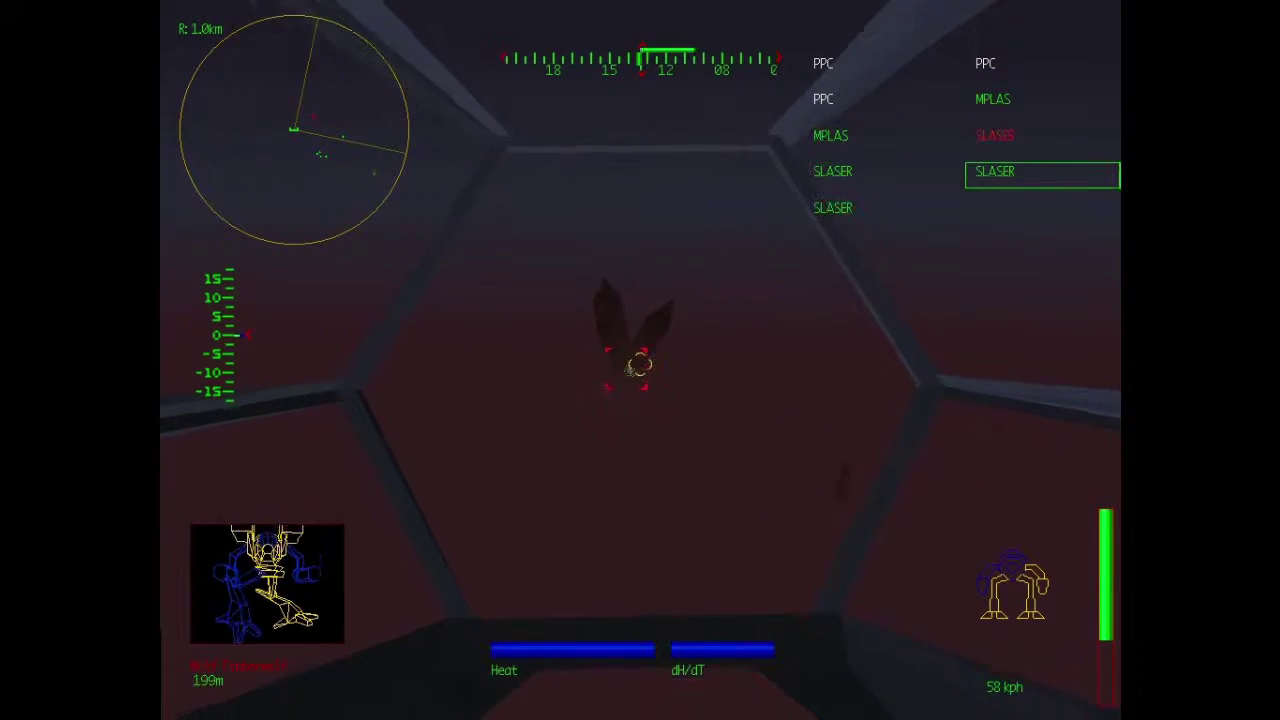
key(Return)
key(Return)
key(Return)
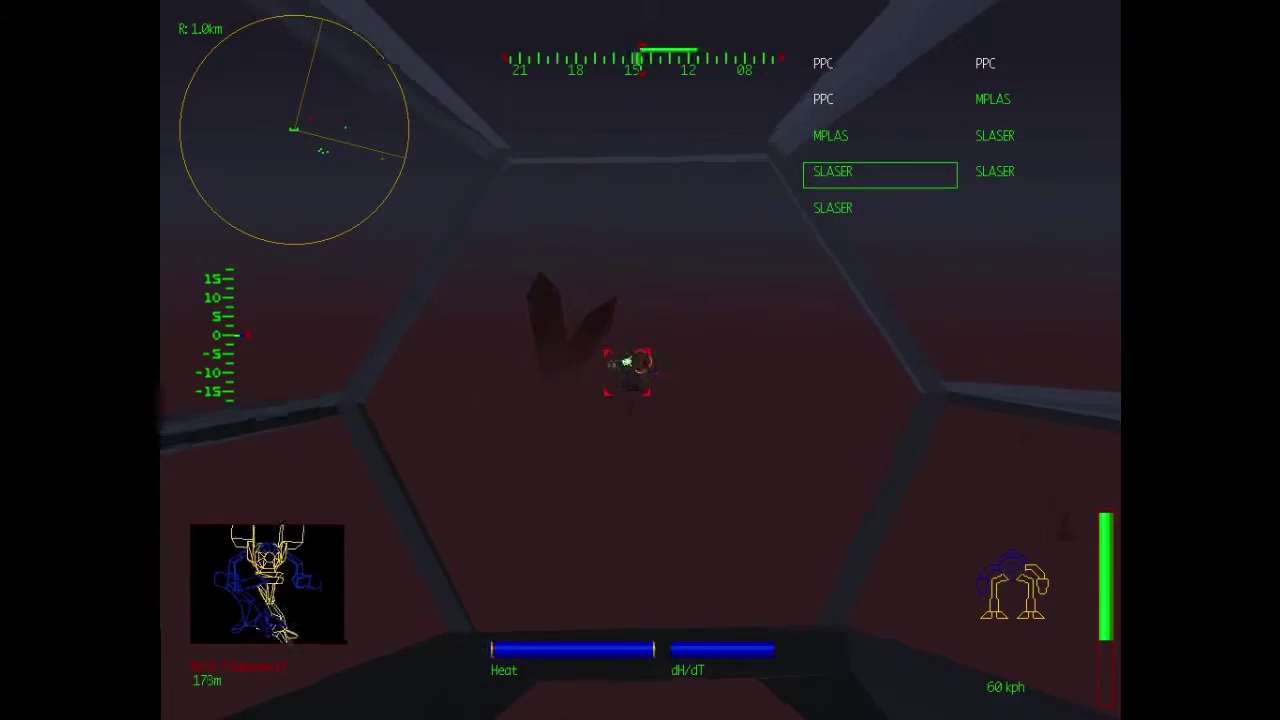
key(Return)
key(Return)
key(Return)
key(Return)
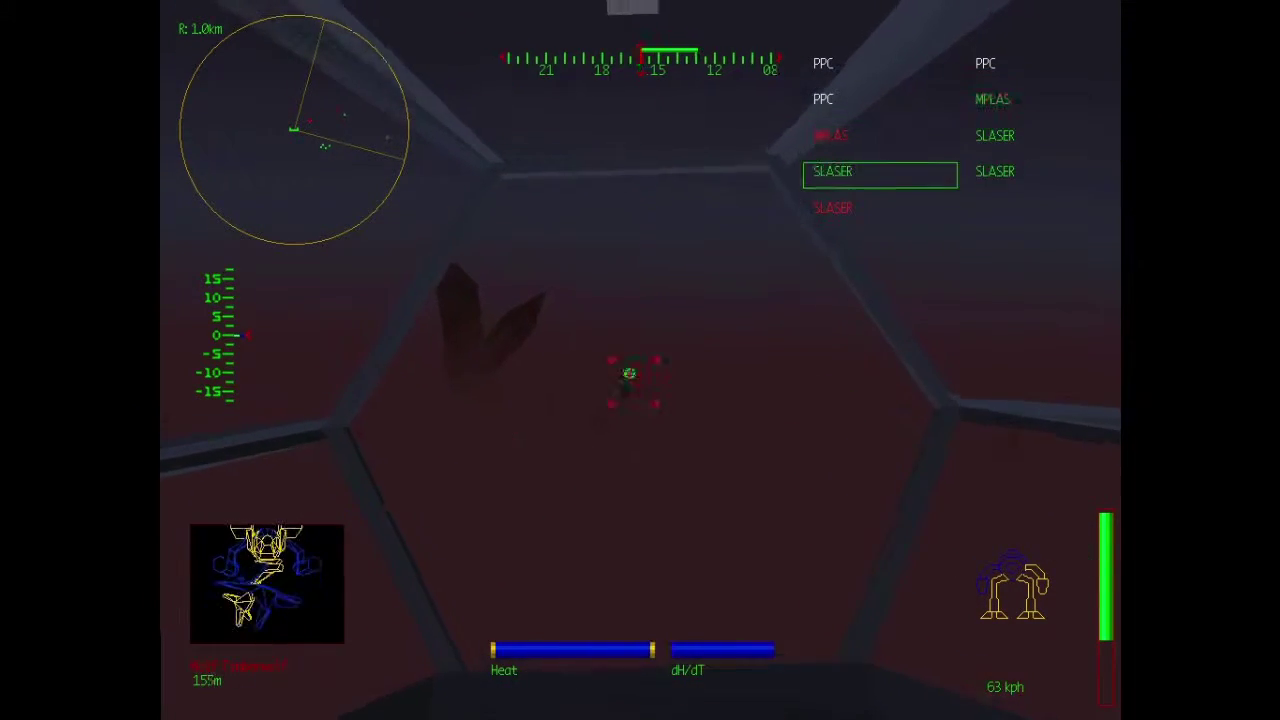
key(Return)
key(Return)
key(Return)
key(Return)
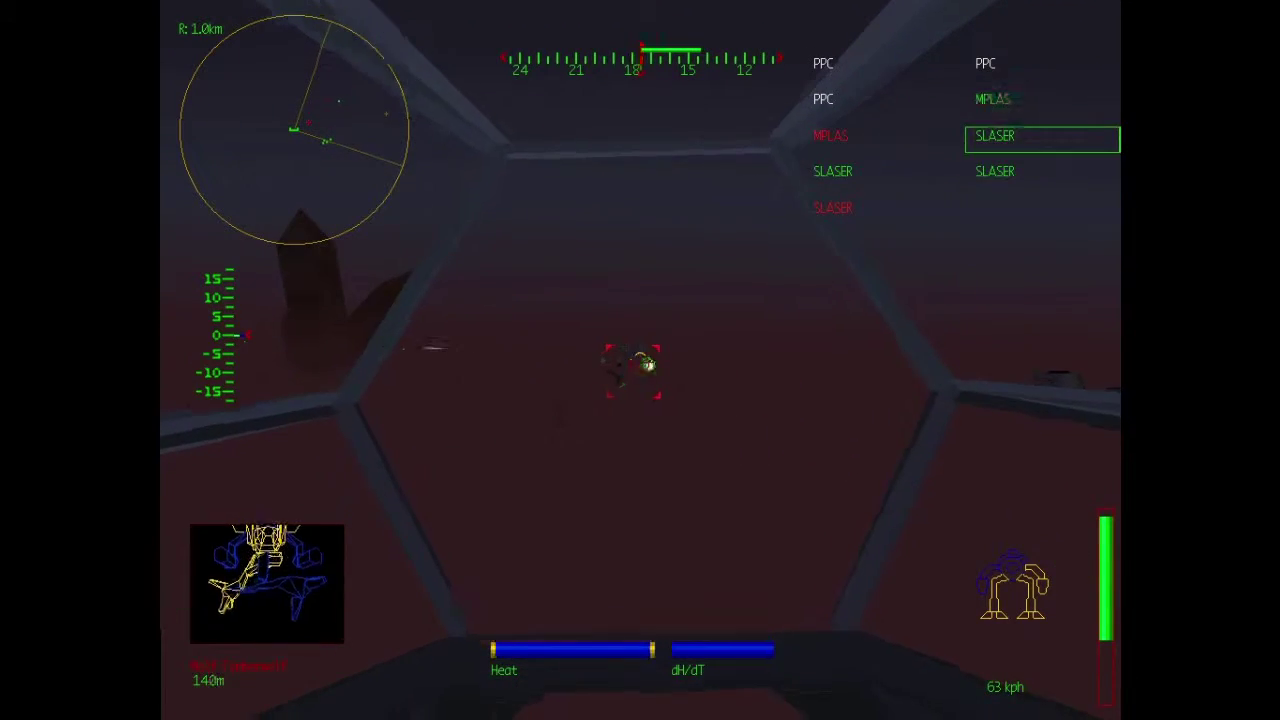
key(Return)
key(Return)
key(Return)
key(Return)
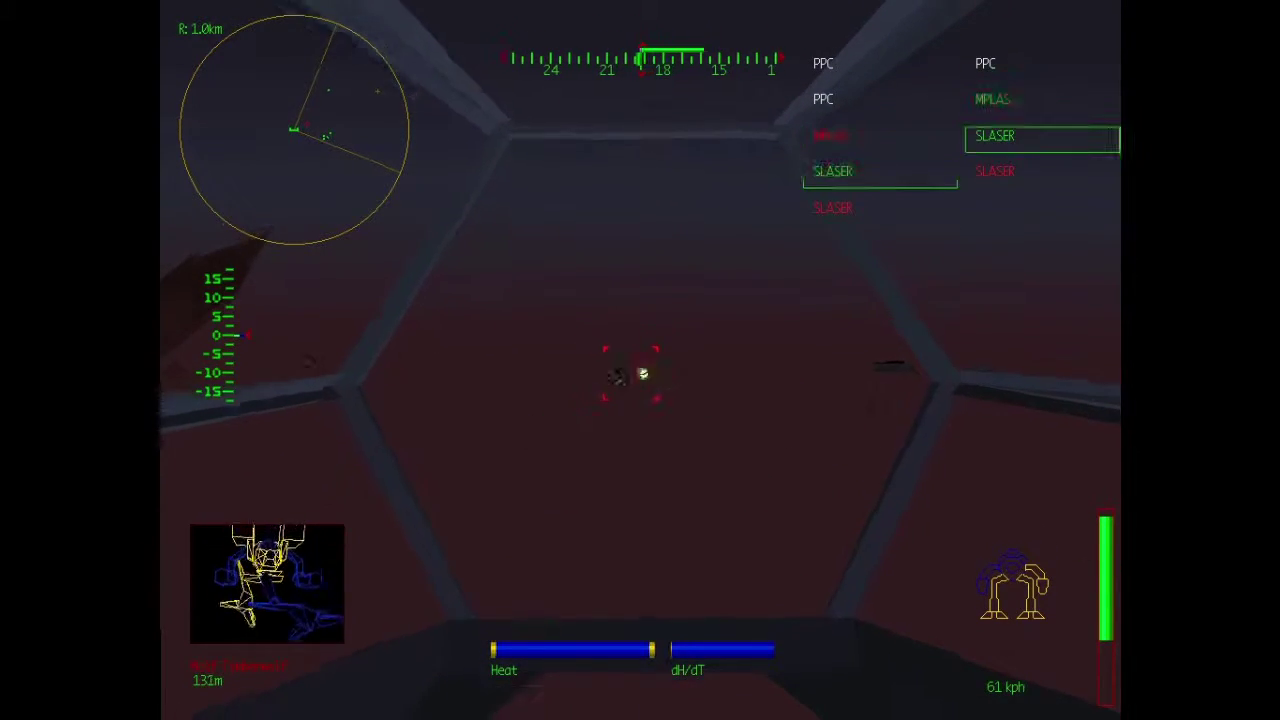
key(Return)
key(Return)
key(Return)
key(Return)
key(Return)
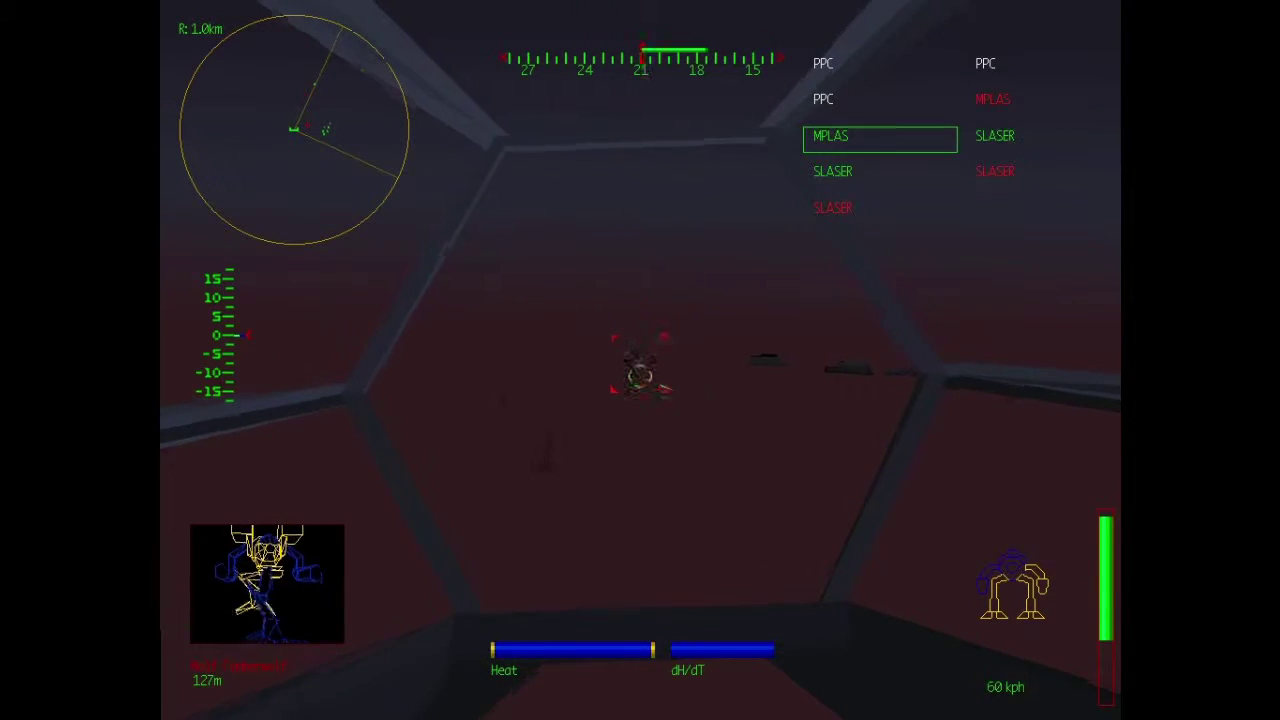
key(Return)
key(Return)
key(Return)
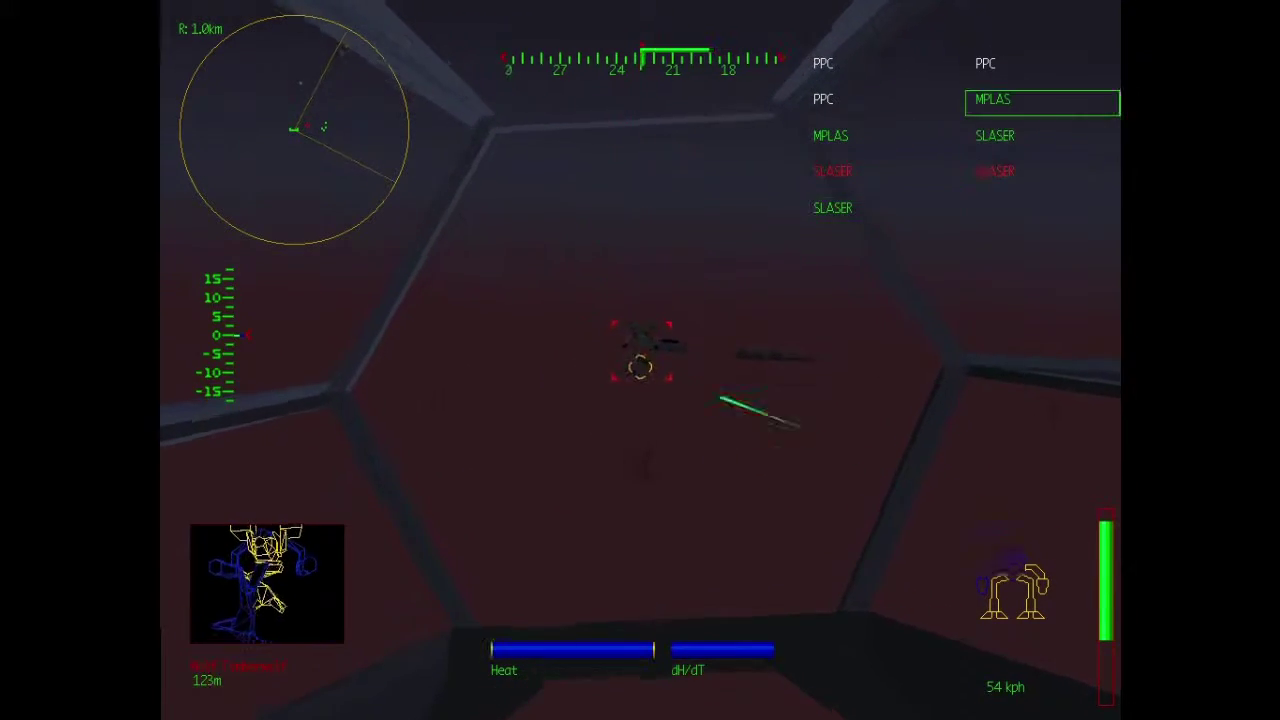
key(Return)
key(Return)
key(Return)
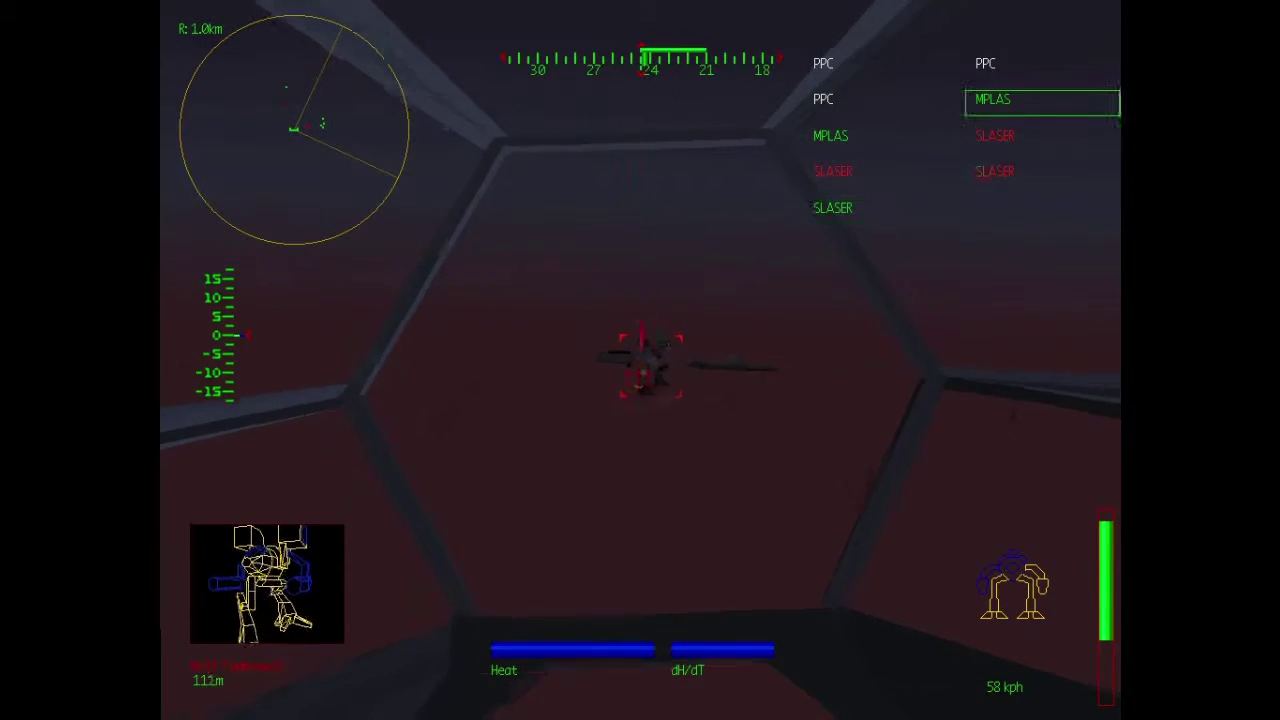
key(Return)
key(Return)
key(Return)
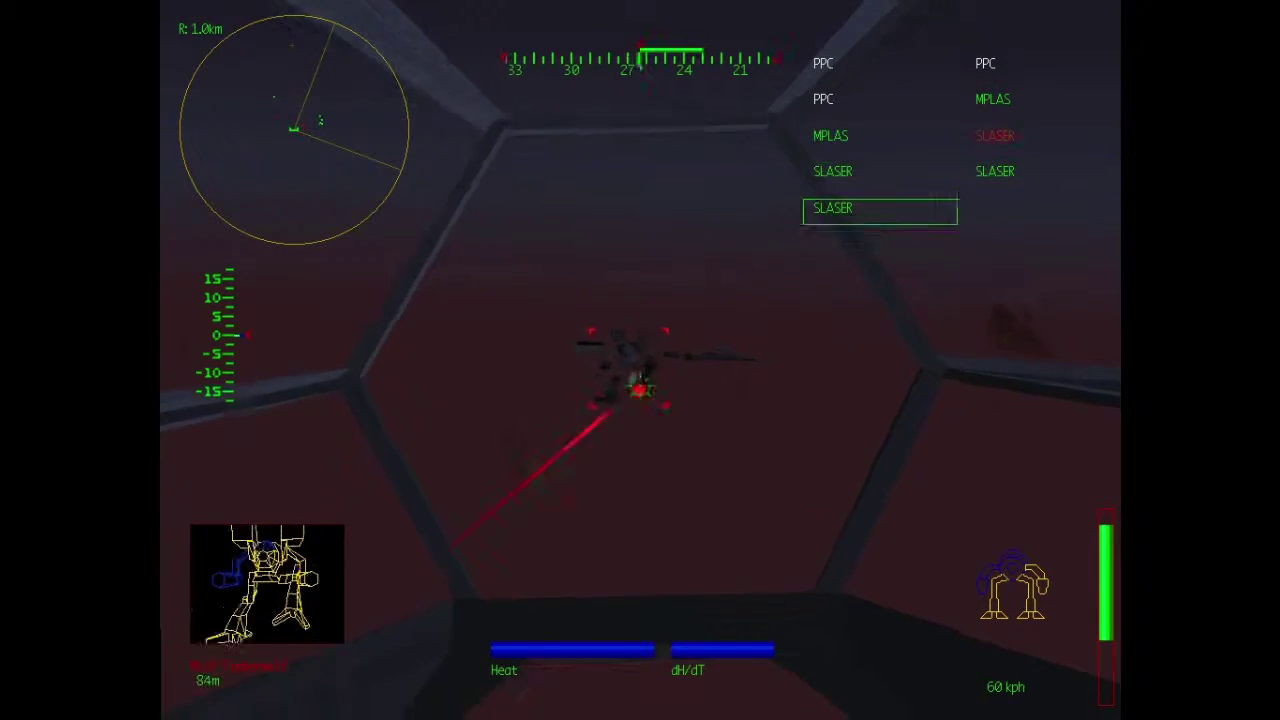
key(Return)
key(Return)
key(Return)
key(Return)
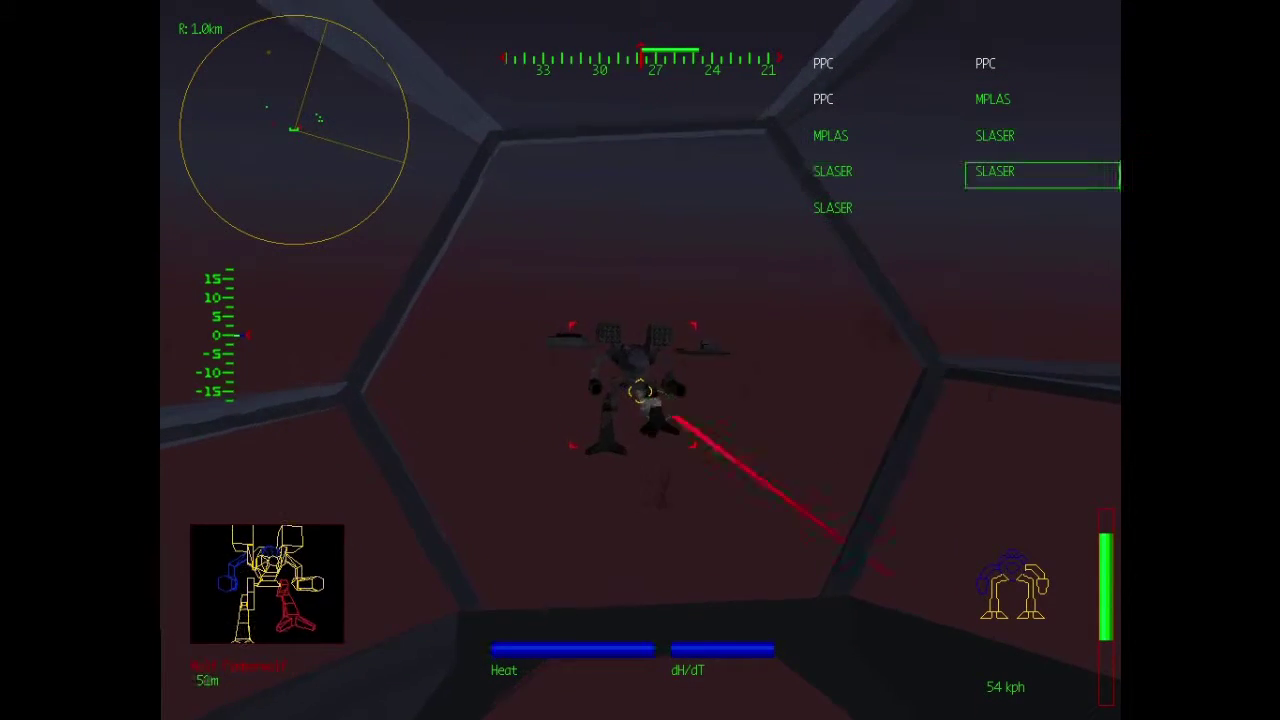
key(Return)
key(Return)
key(Return)
key(Return)
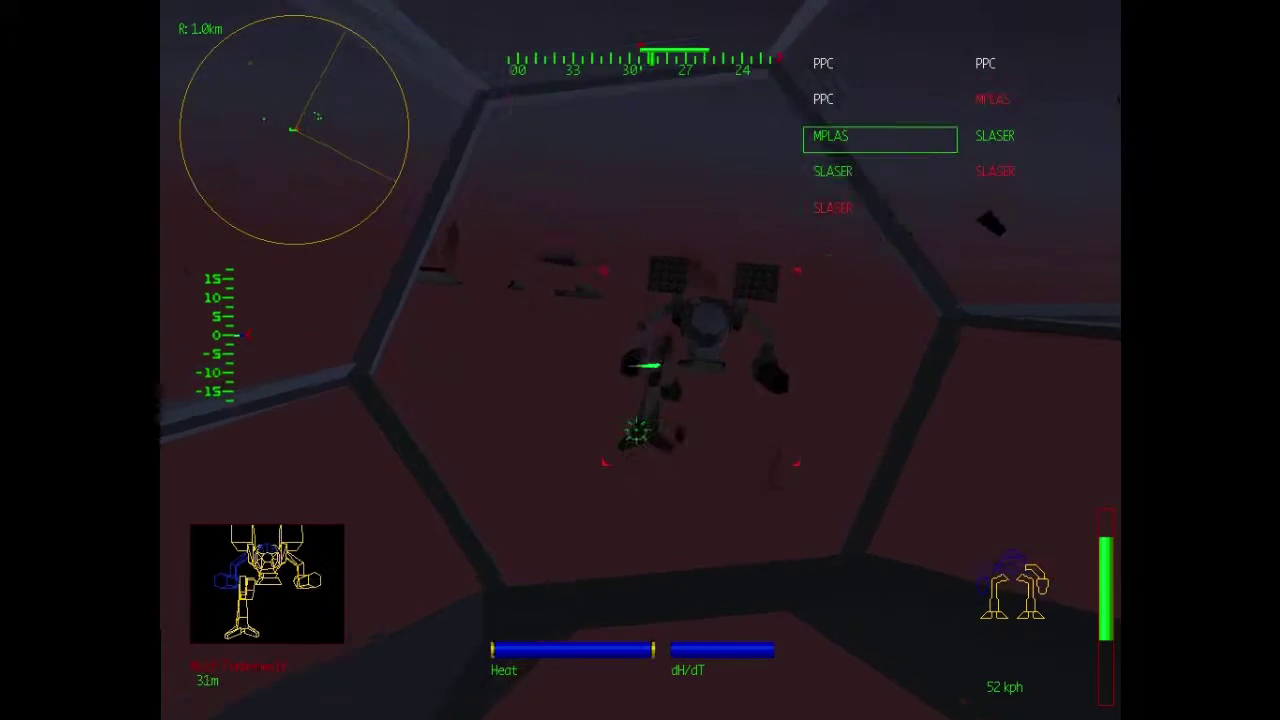
key(Return)
key(Return)
key(Return)
key(Return)
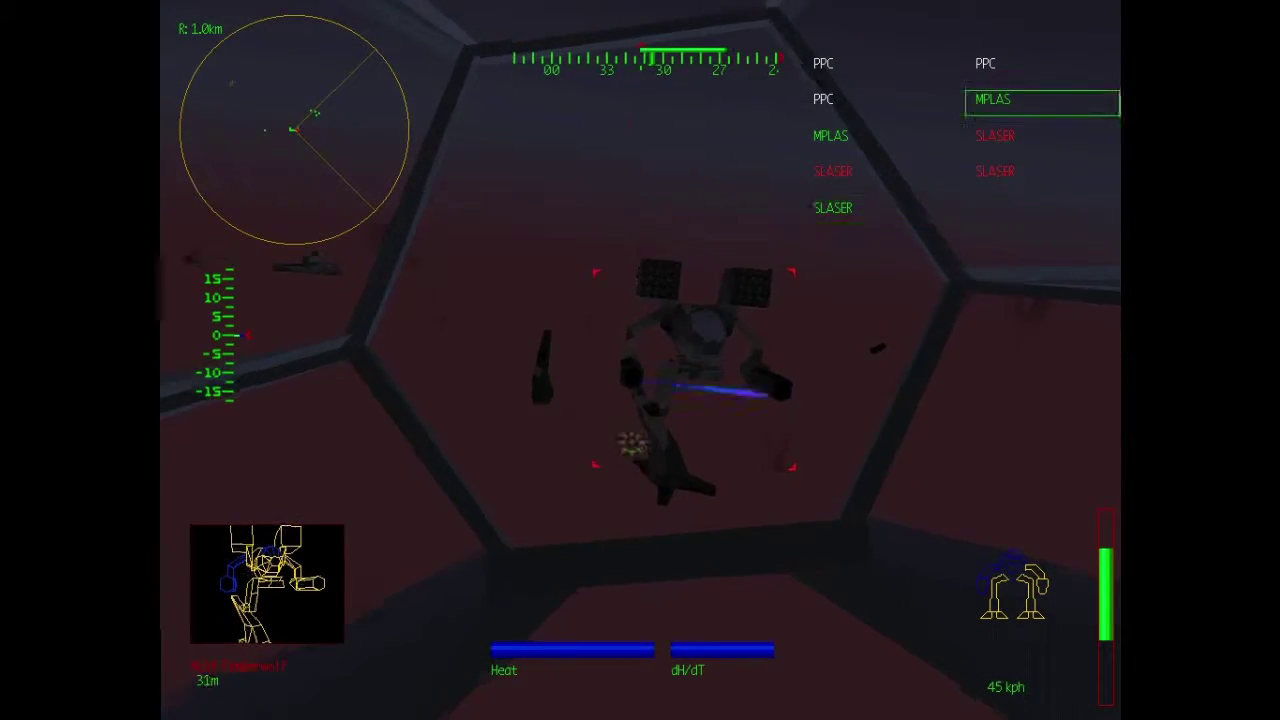
key(Return)
key(Return)
key(Return)
key(Return)
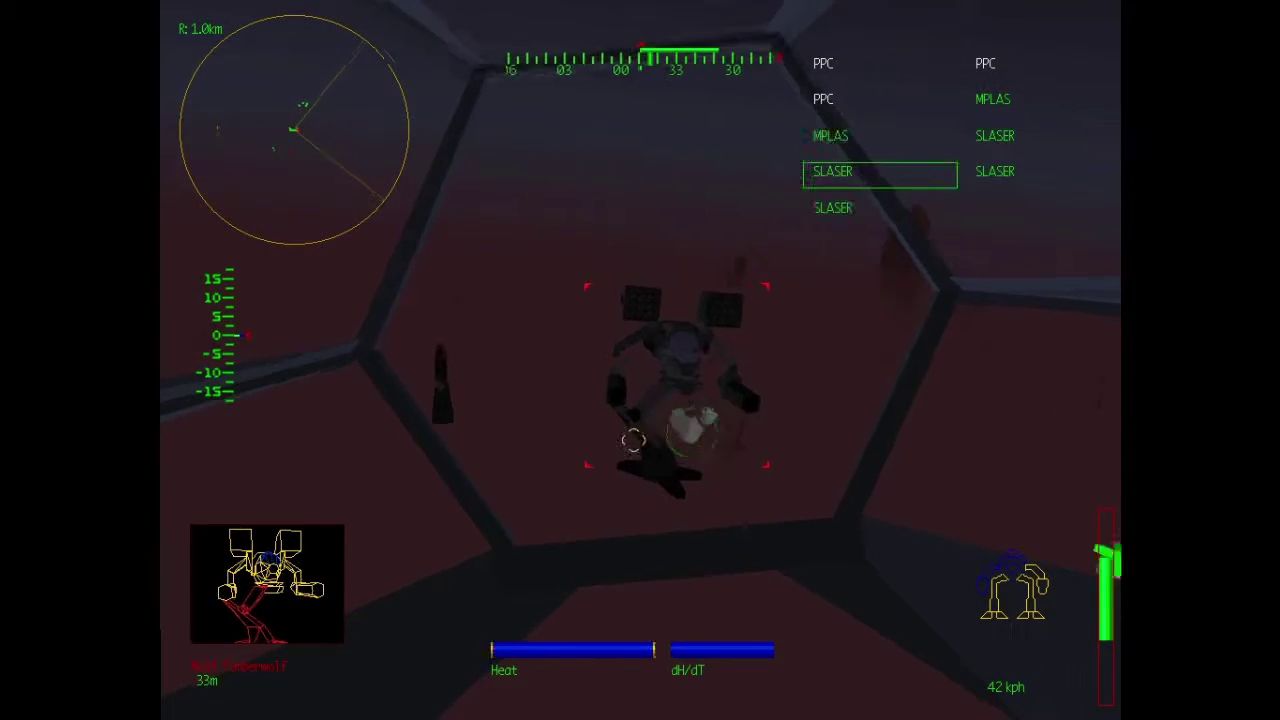
key(Return)
key(Return)
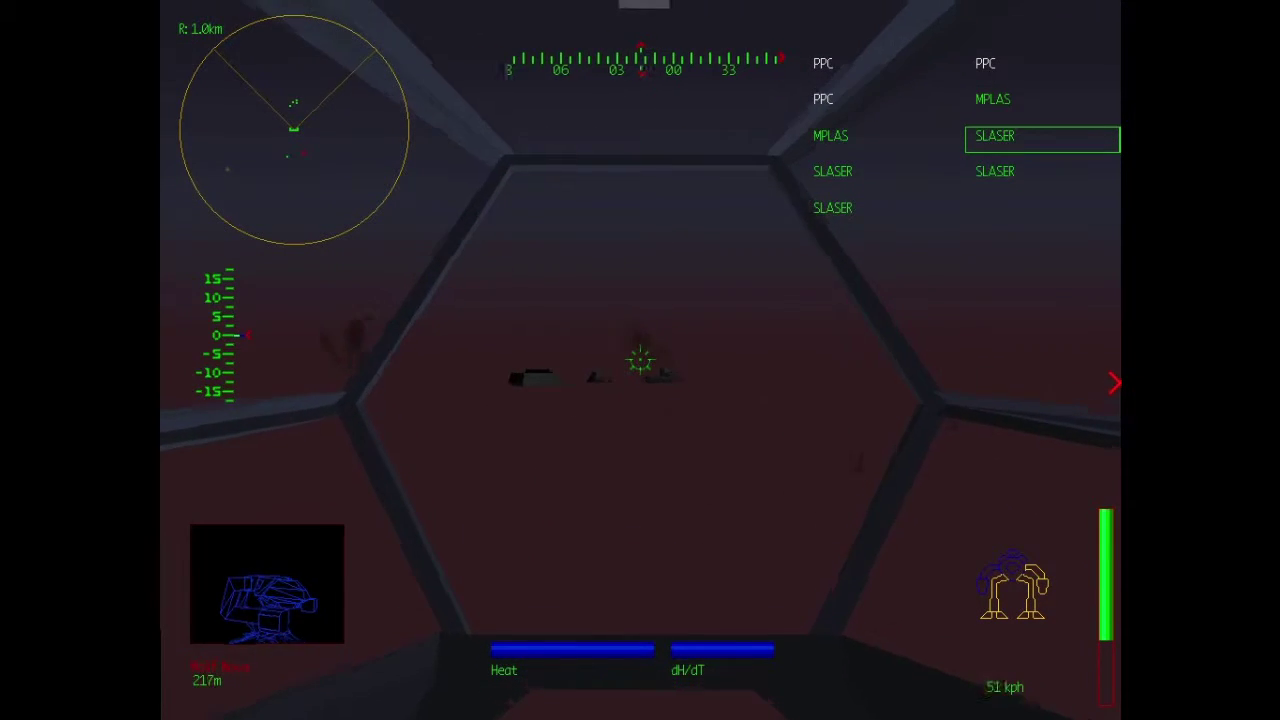
key(Right)
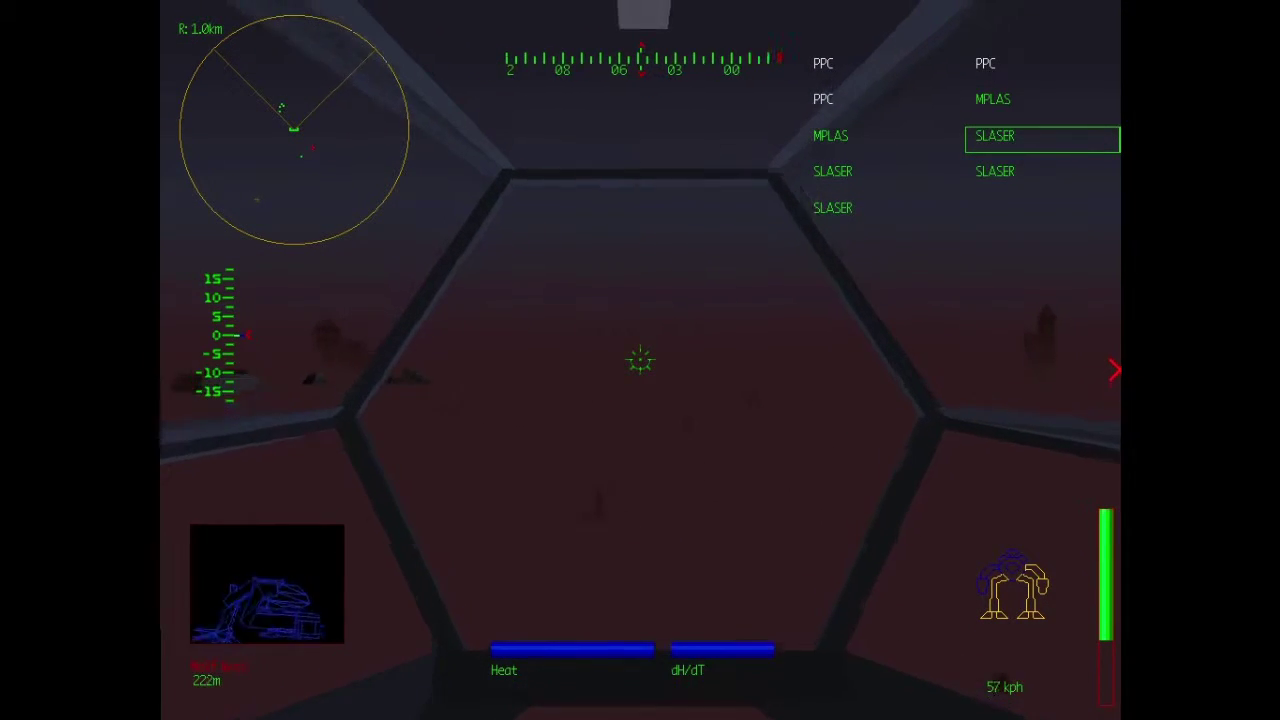
Step: Cycle targets past the hovercraft and Friend 1 to the enemy mech about 776 m away, readying PPCs
key(t)
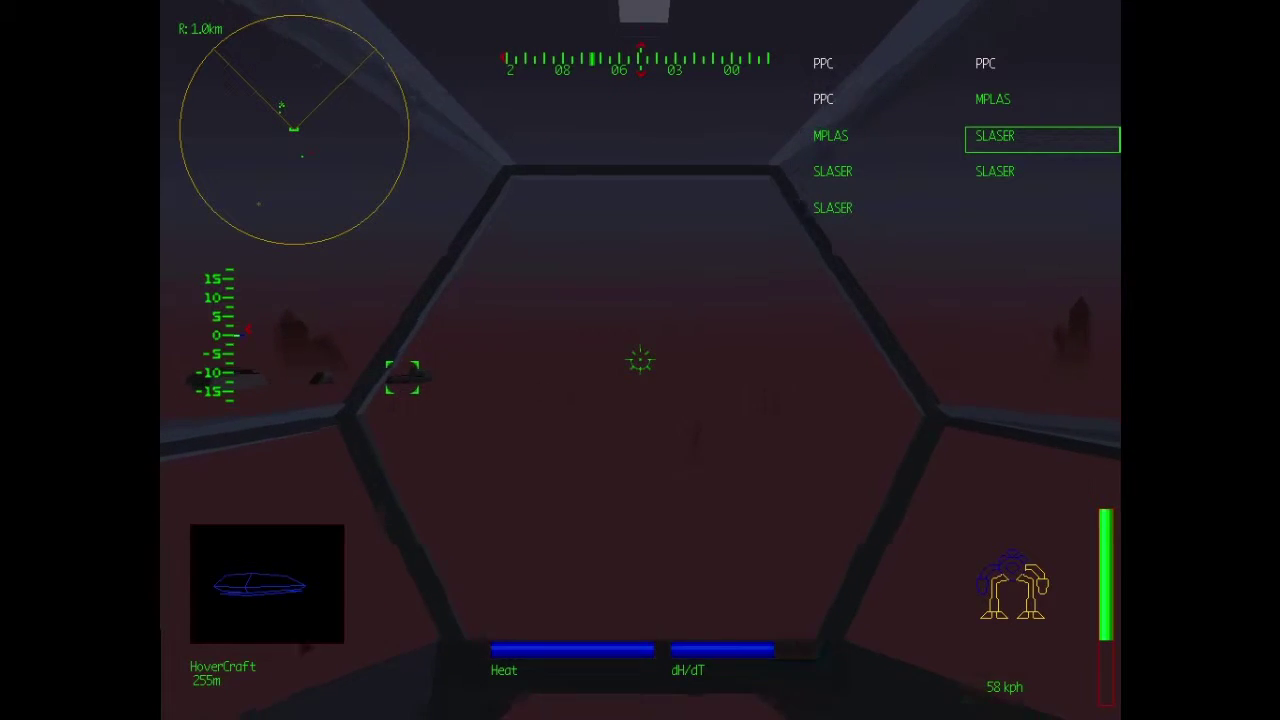
key(t)
key(t)
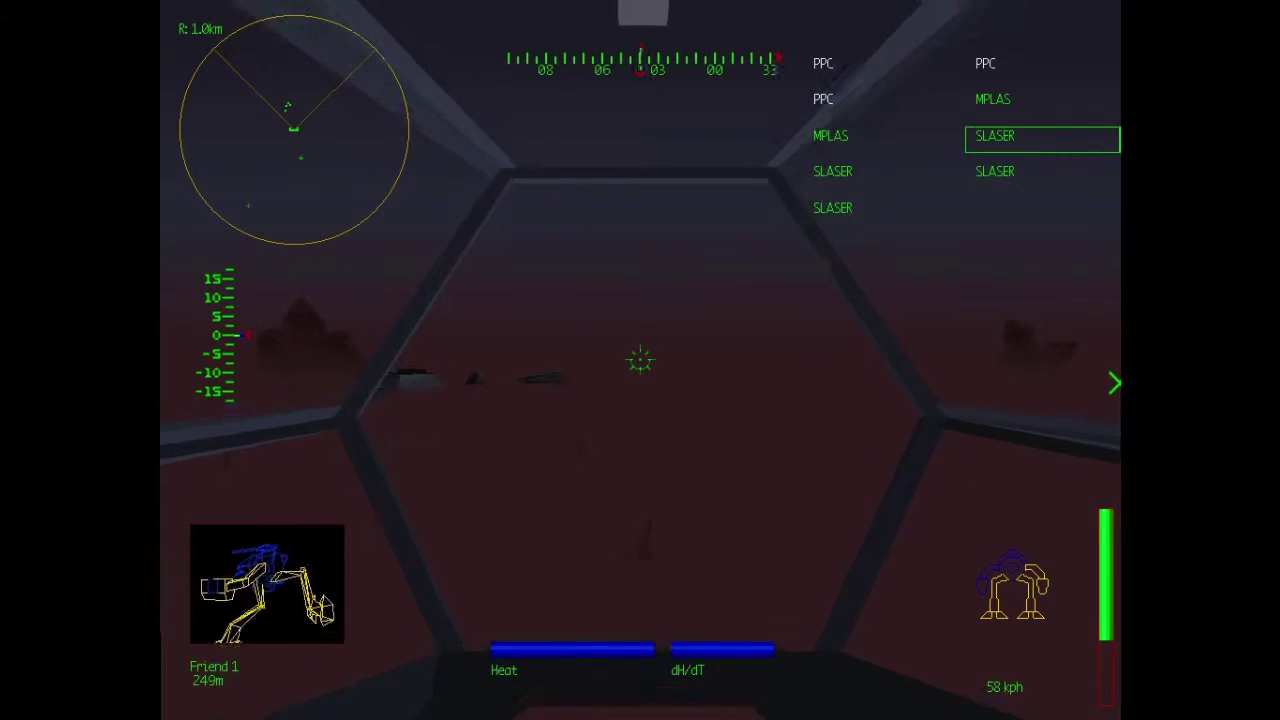
key(t)
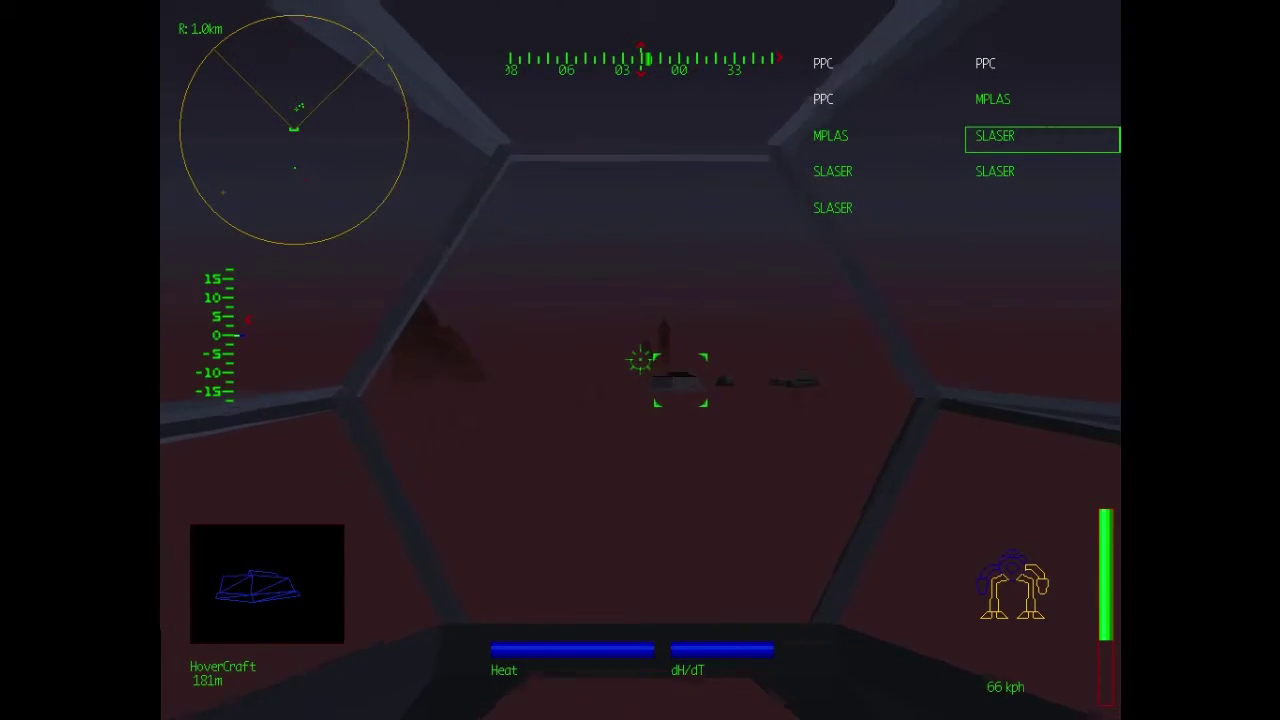
key(t)
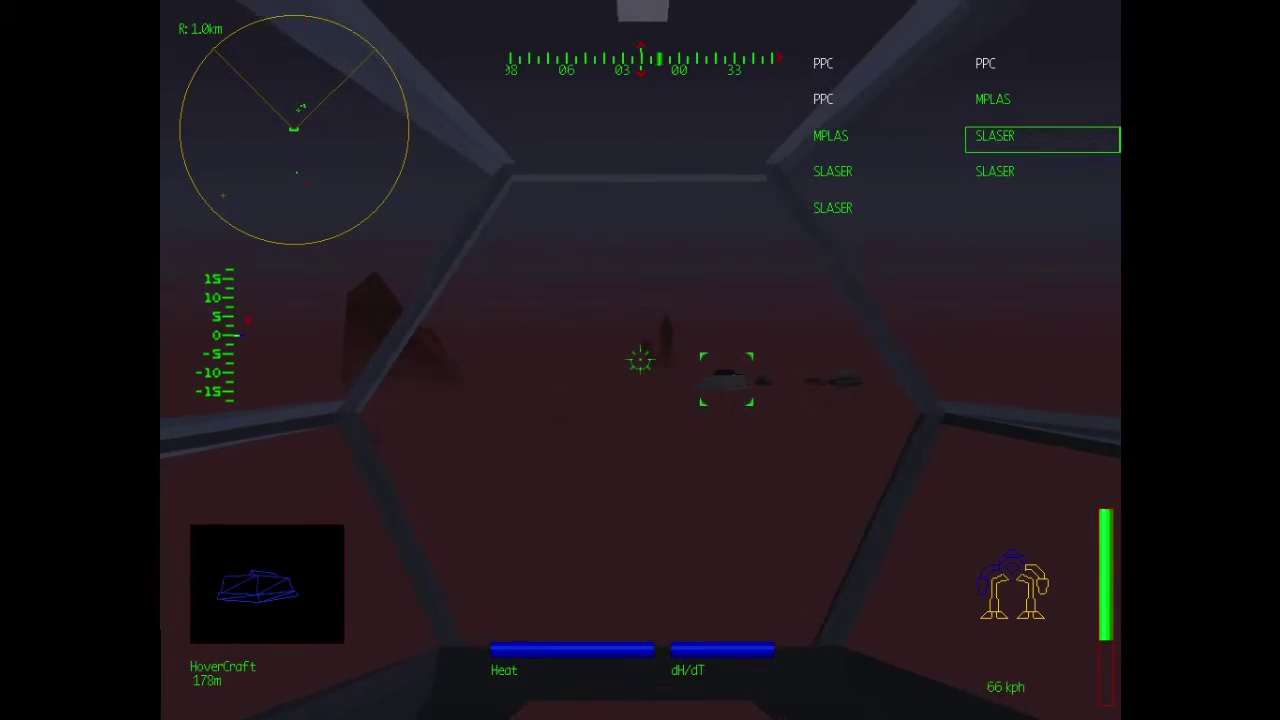
key(t)
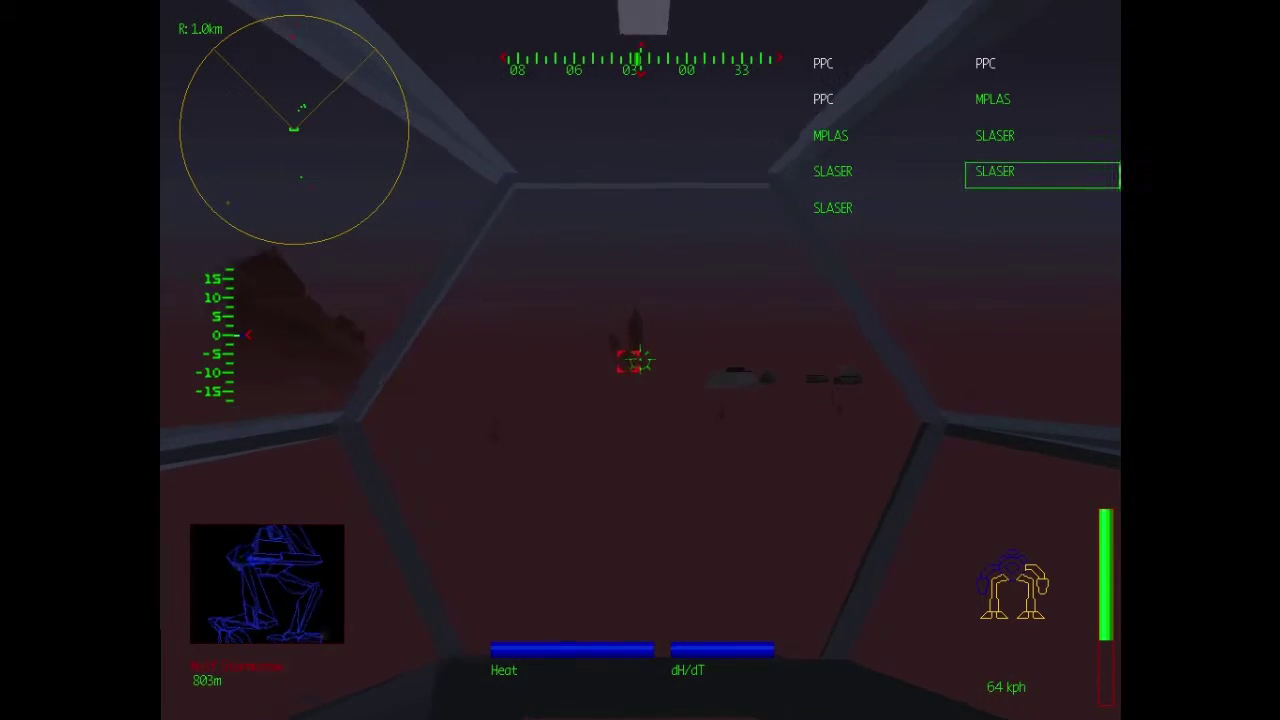
key(Return)
key(Return)
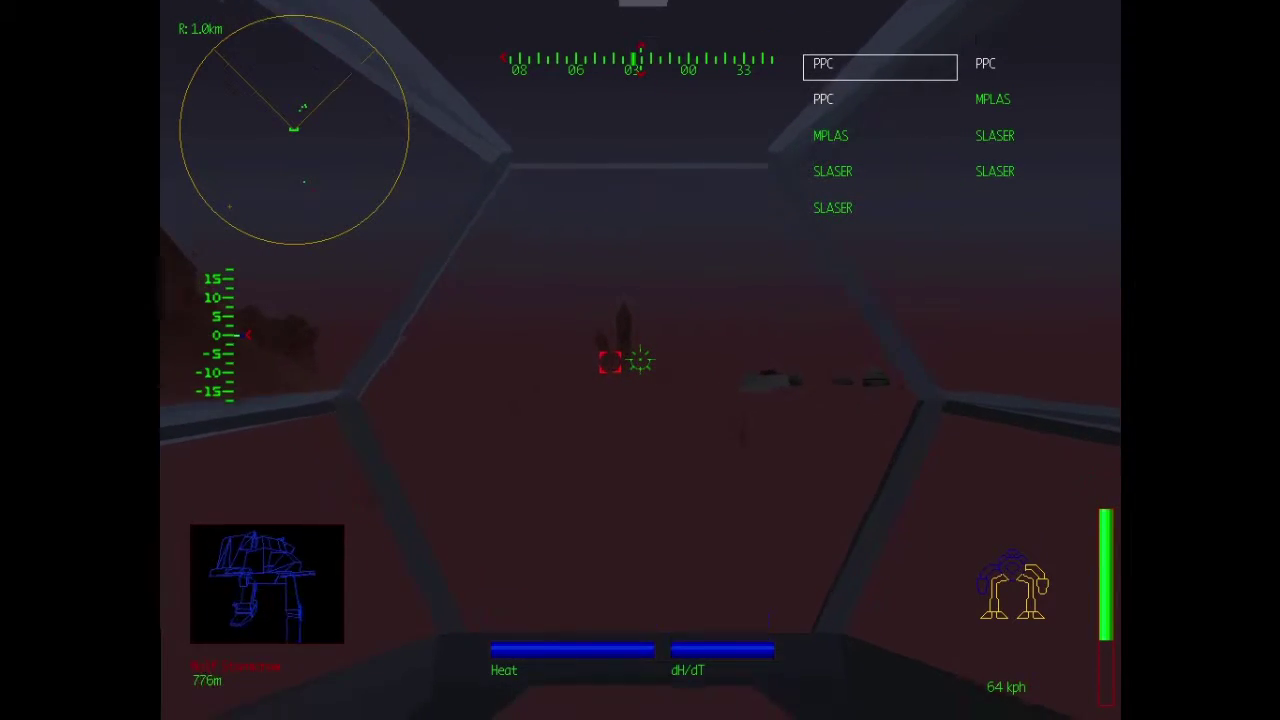
Step: Fire three PPC volleys at the enemy mech, then switch to another enemy target
key(space)
key(space)
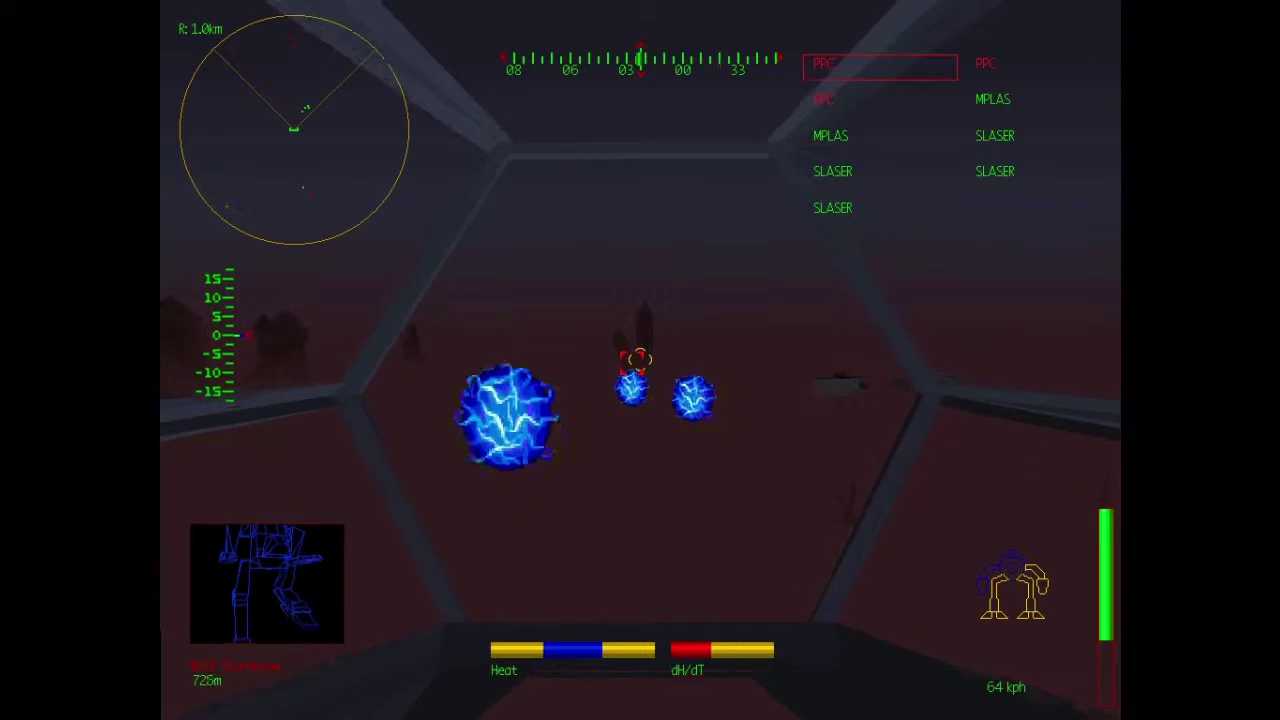
key(space)
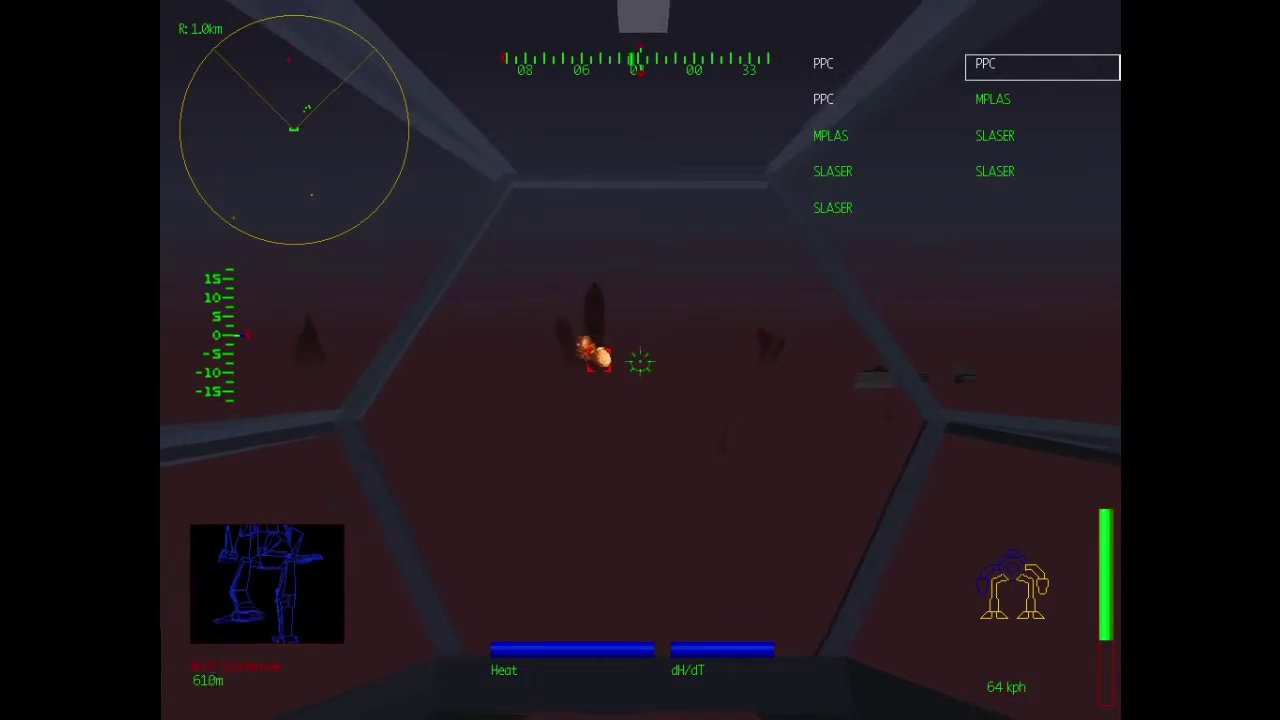
key(space)
key(space)
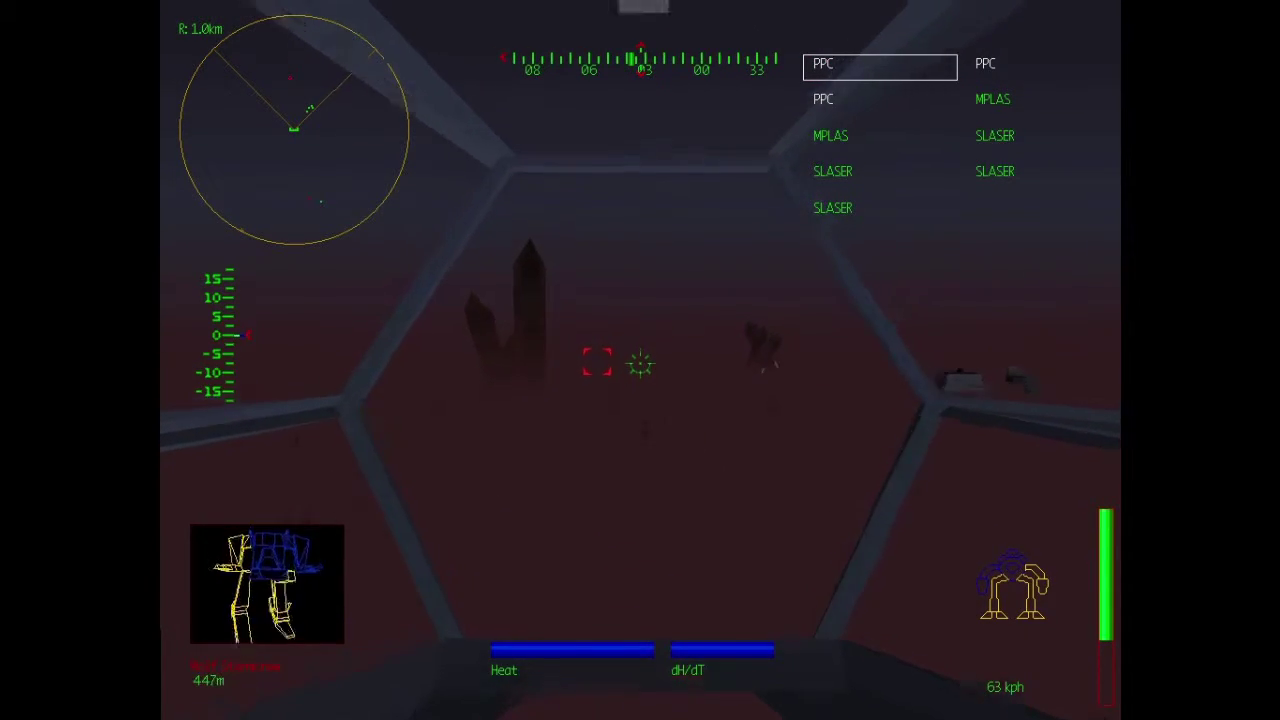
key(Right)
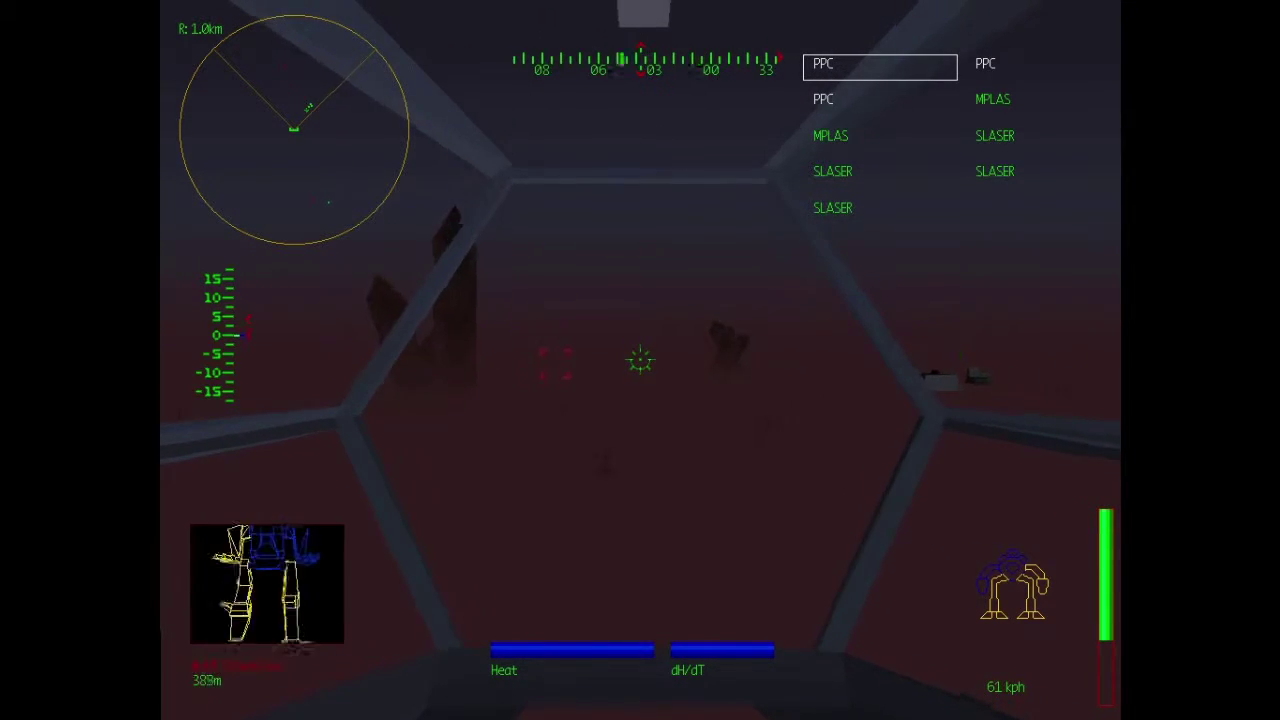
key(t)
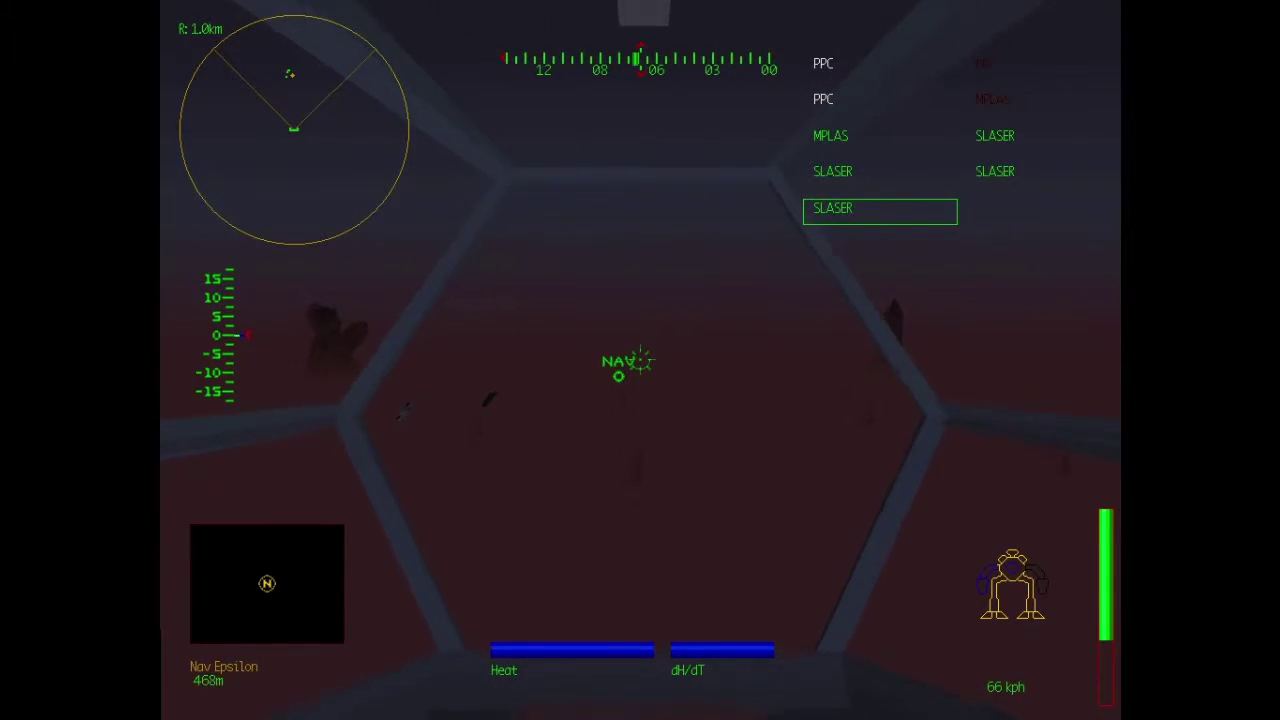
Step: Review the updated objectives, set Nav Zeta, and cycle targets past the Falcon Dropship and Friend 1
key(F9)
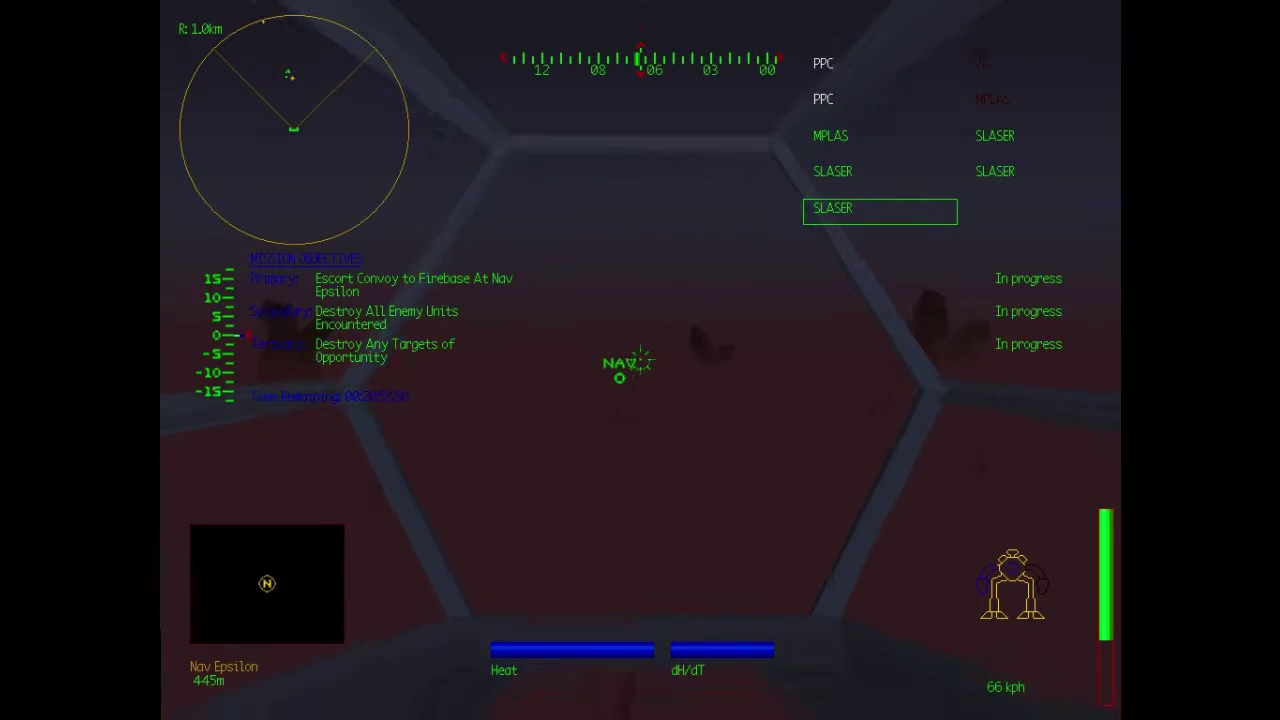
key(F9)
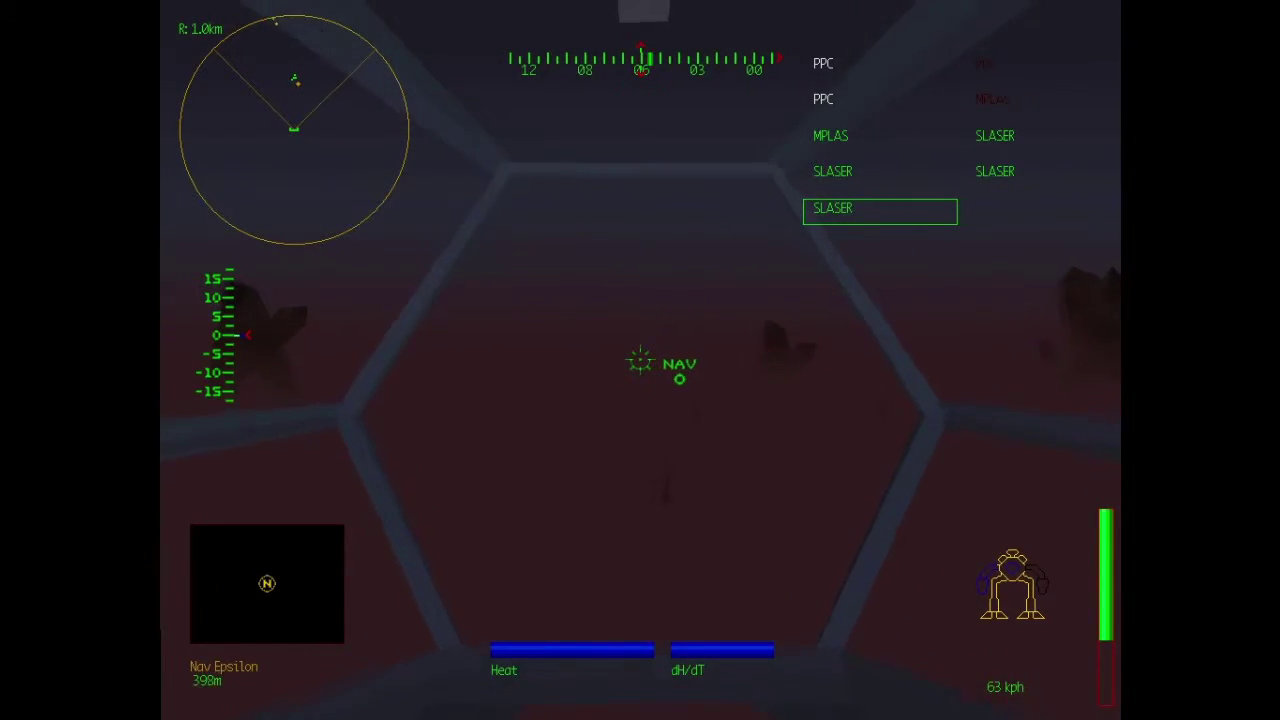
key(n)
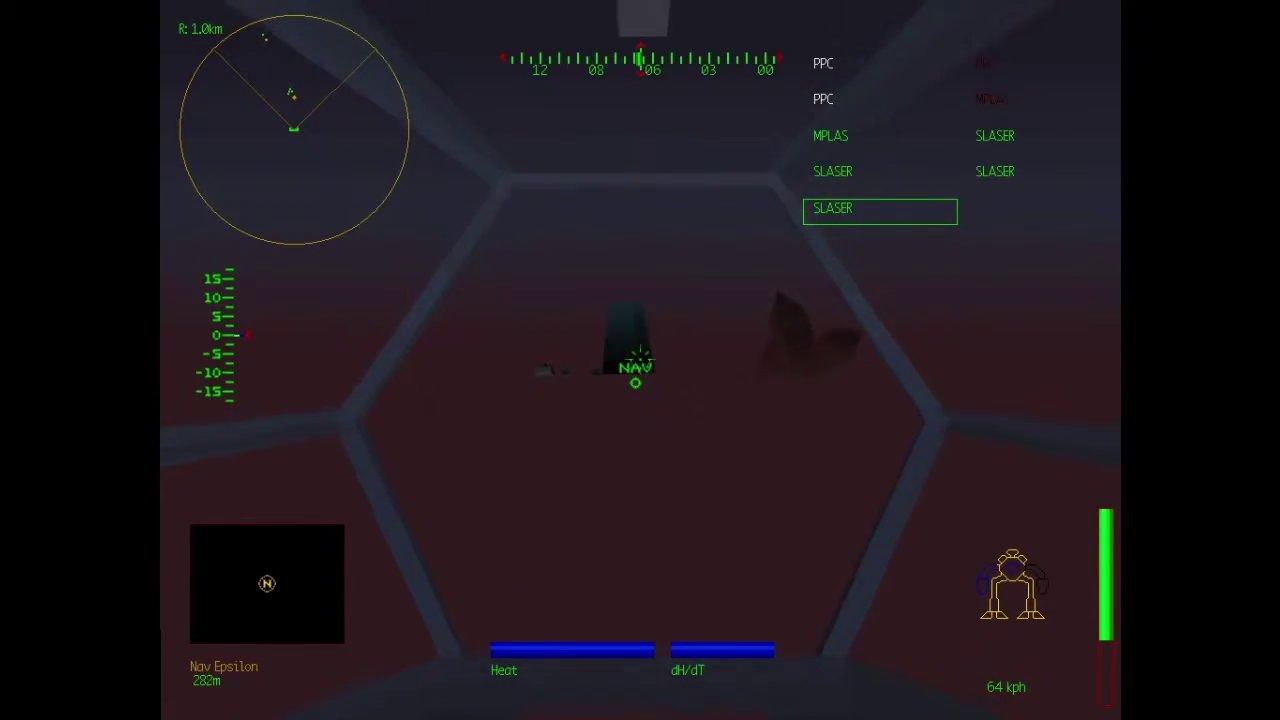
key(e)
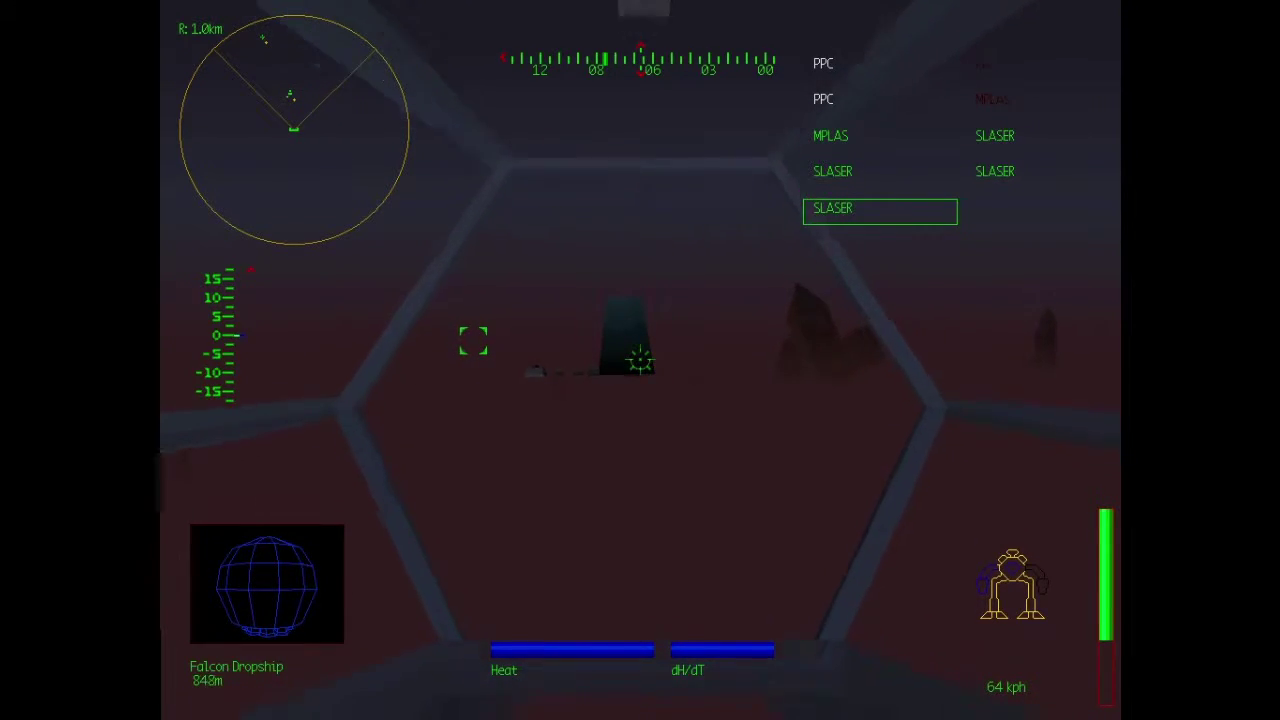
key(e)
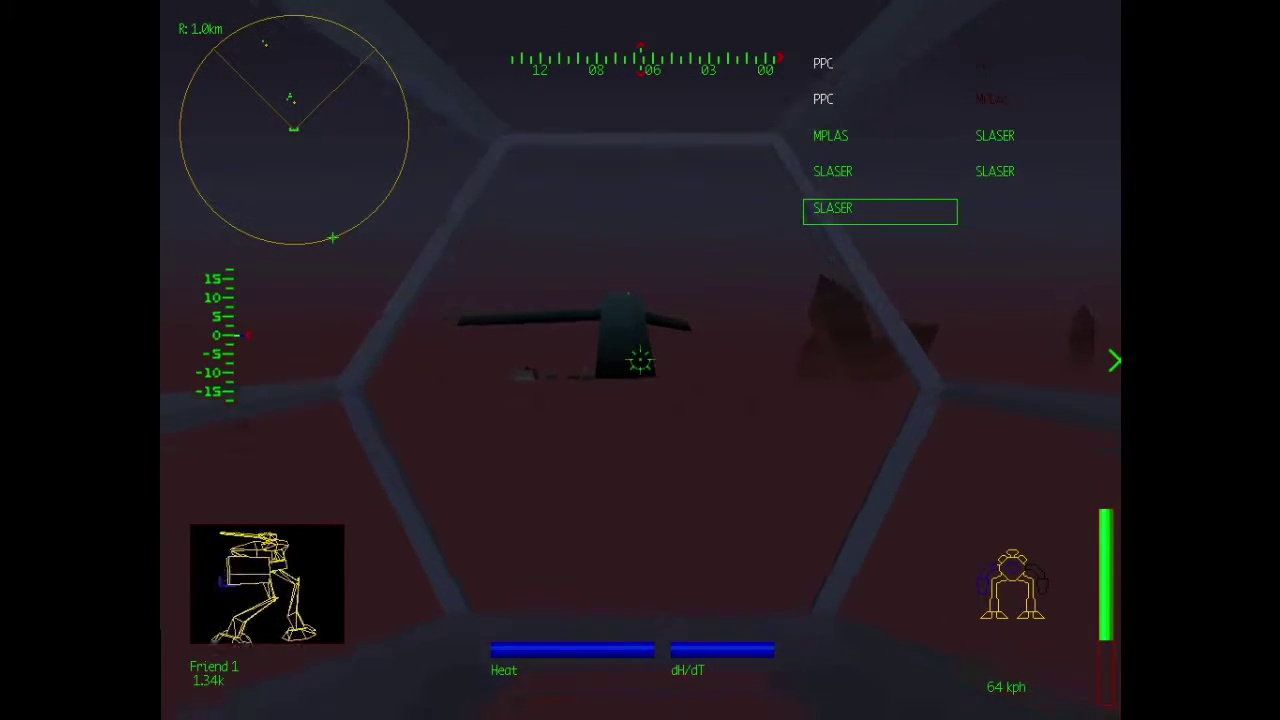
key(e)
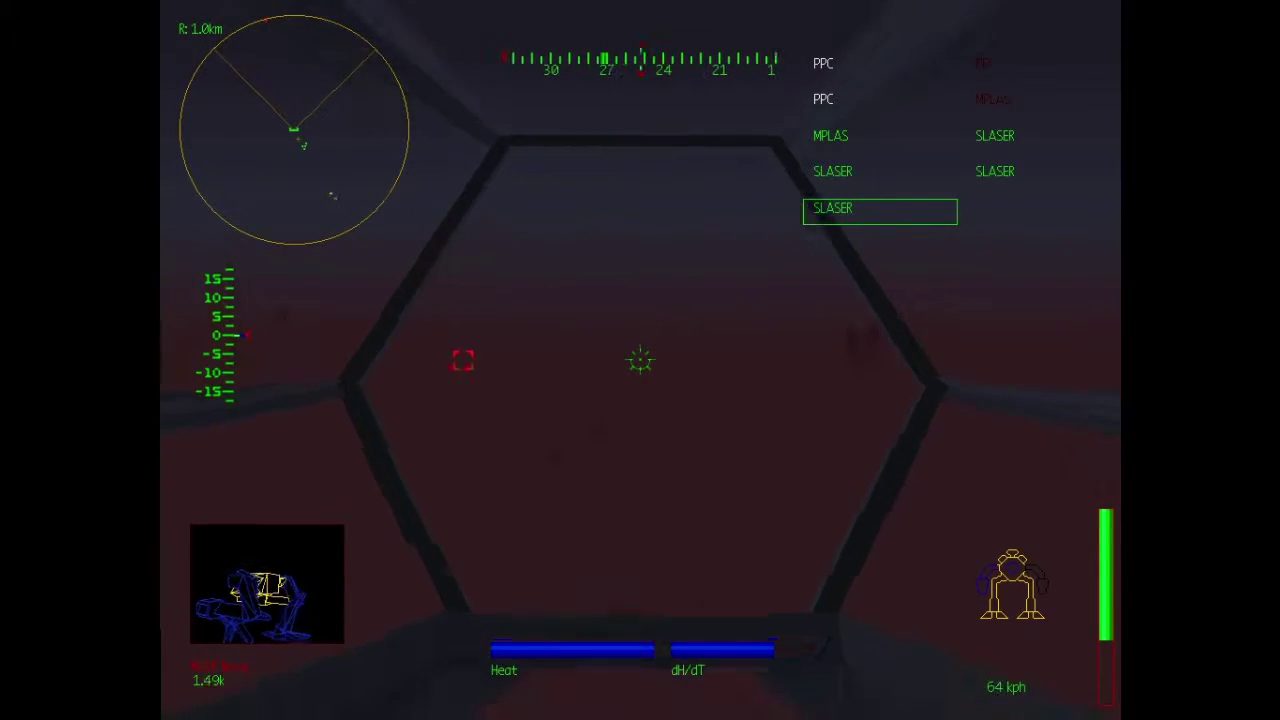
Step: Reselect the PPC group and recheck the mission objectives near Nav Epsilon
key(F1)
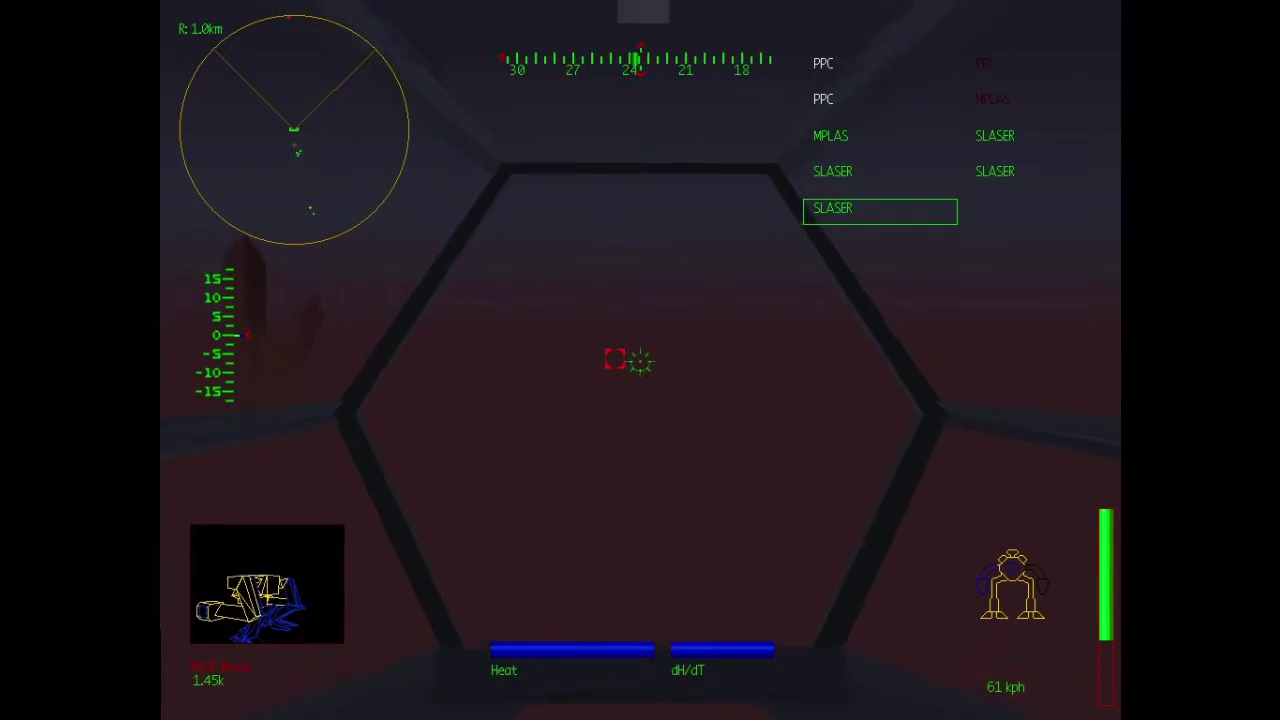
key(Return)
key(Return)
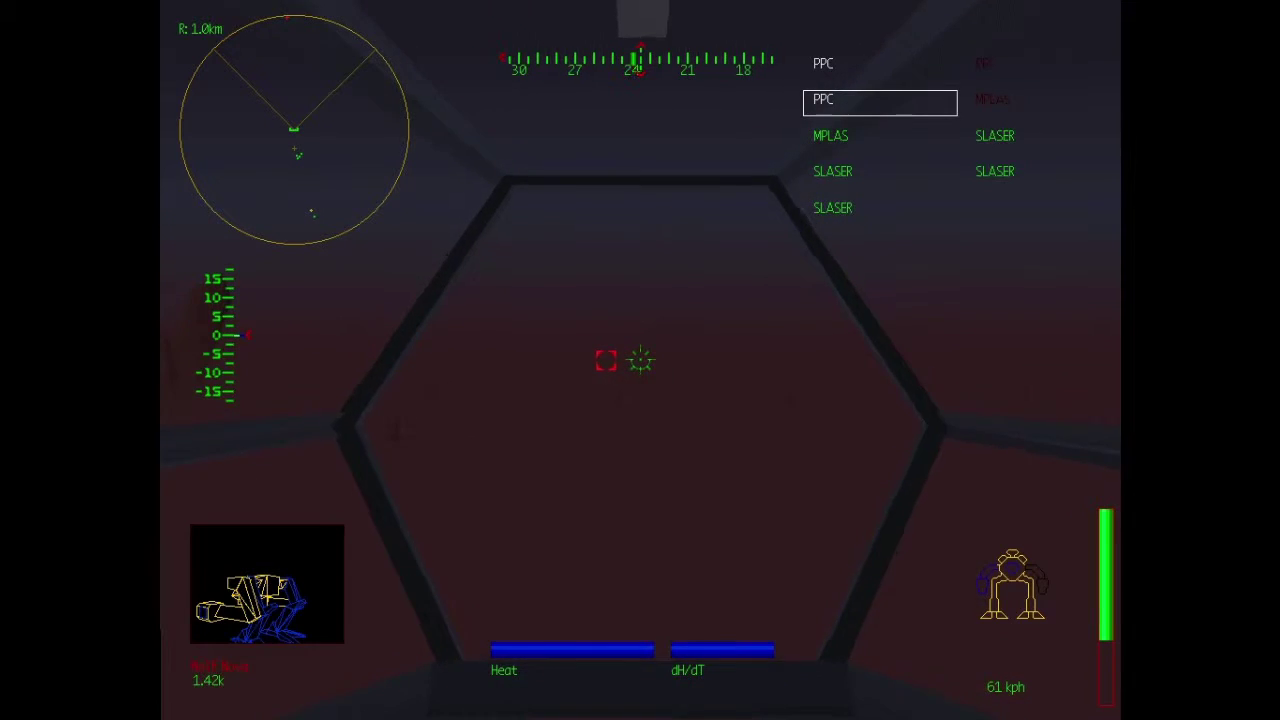
key(F9)
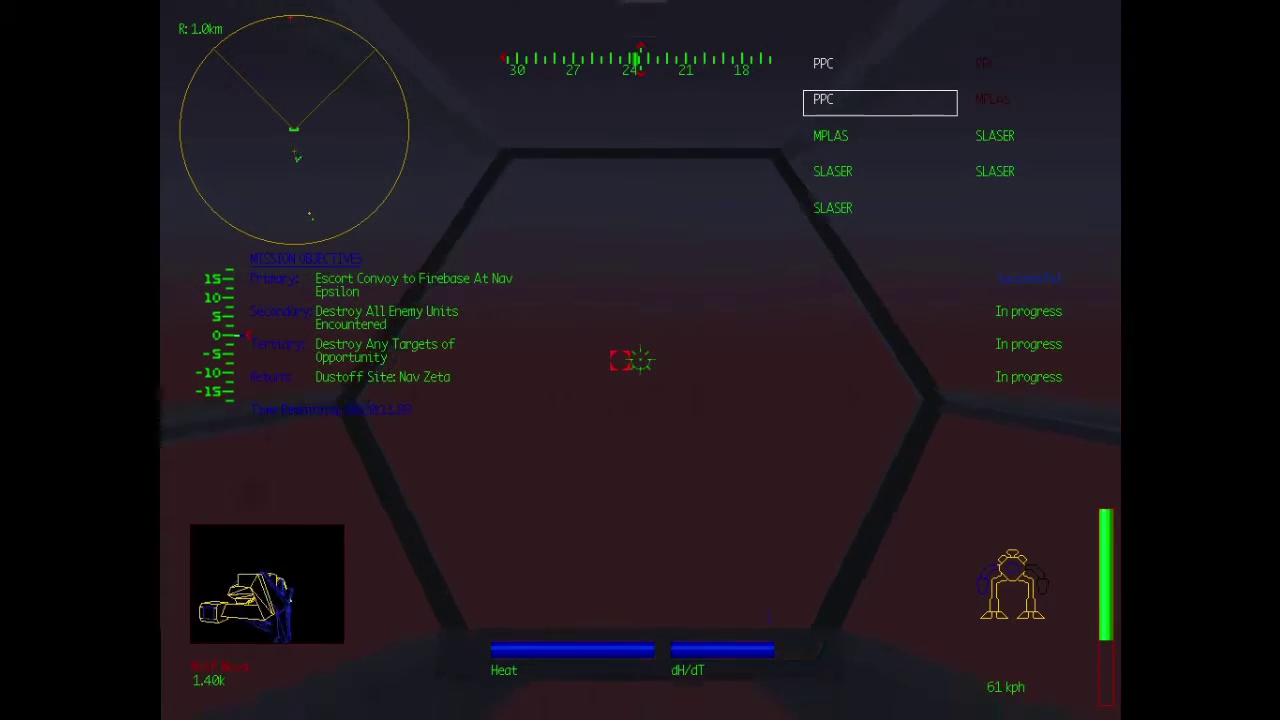
key(F9)
Step: Set Nav Zeta, target the enemy vehicle, toggle zoom, and fire two PPC shots at it
key(n)
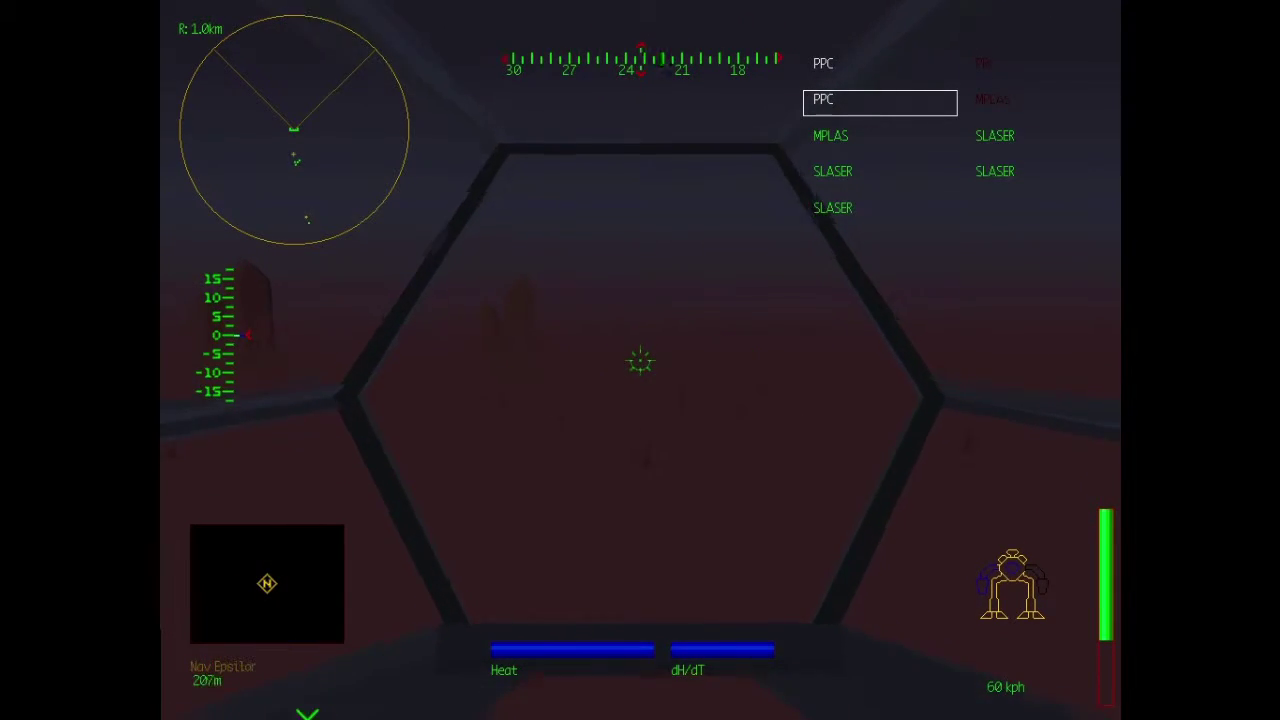
key(n)
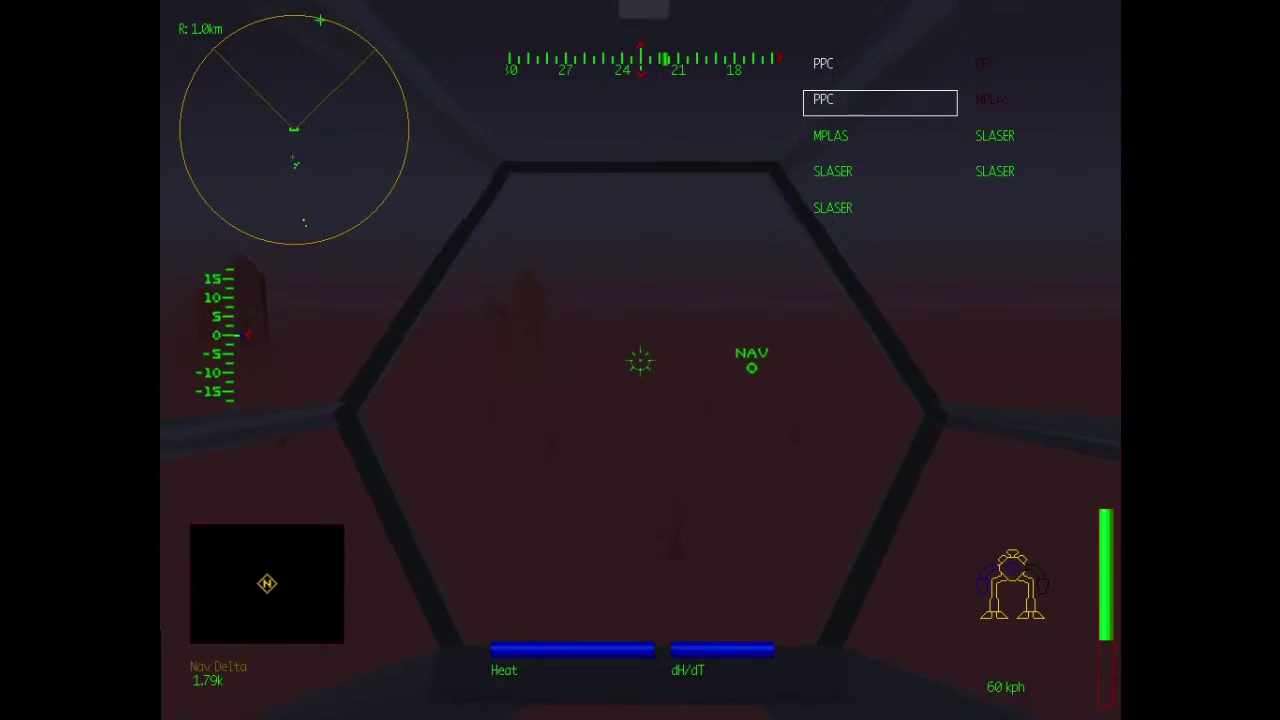
key(t)
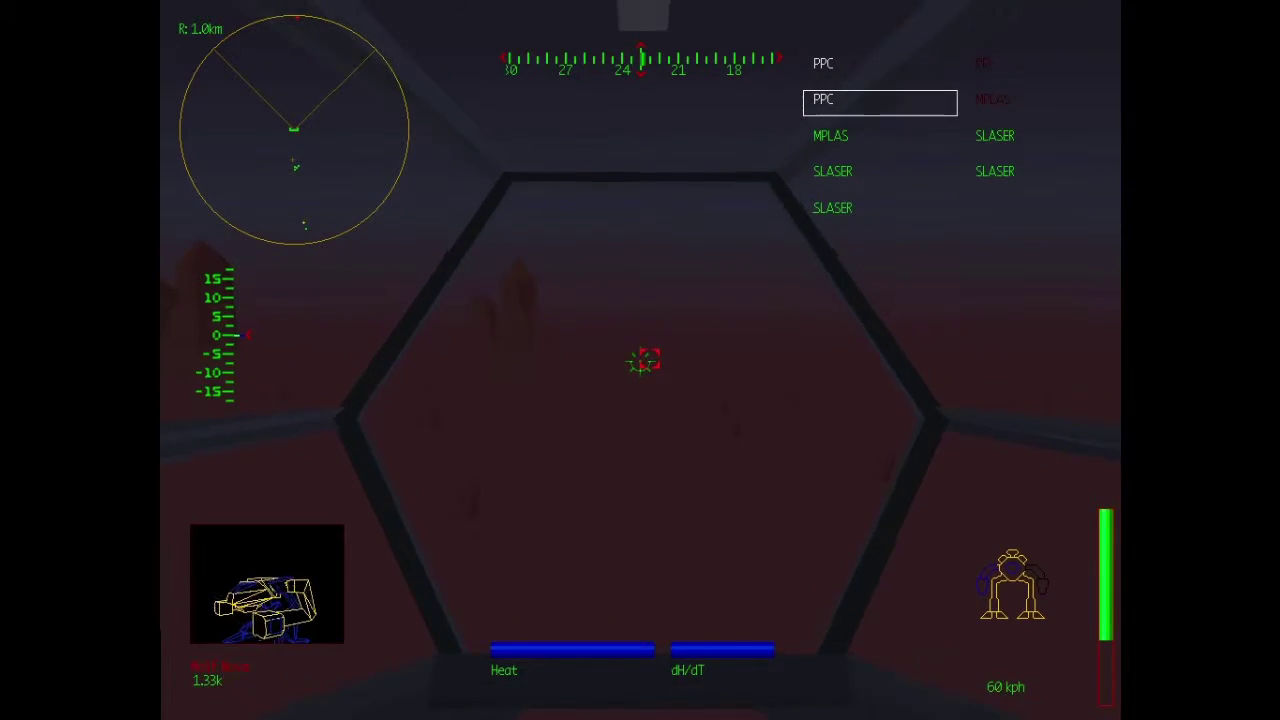
key(z)
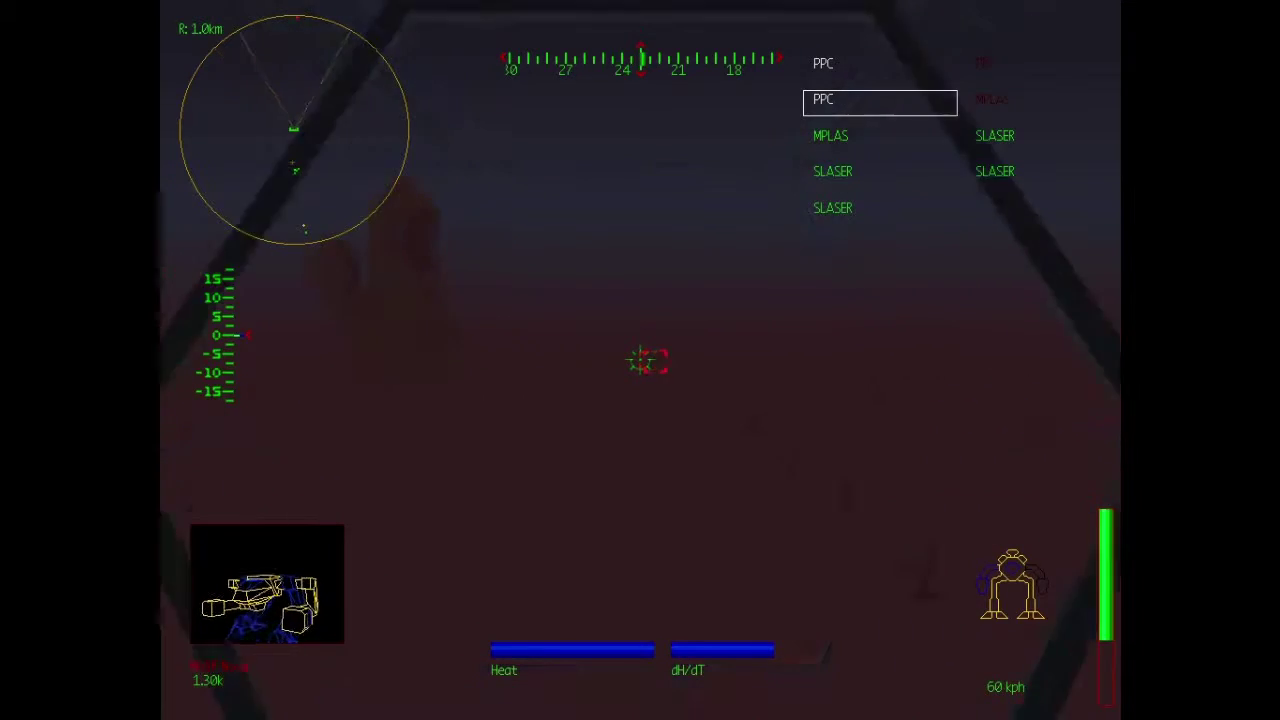
key(z)
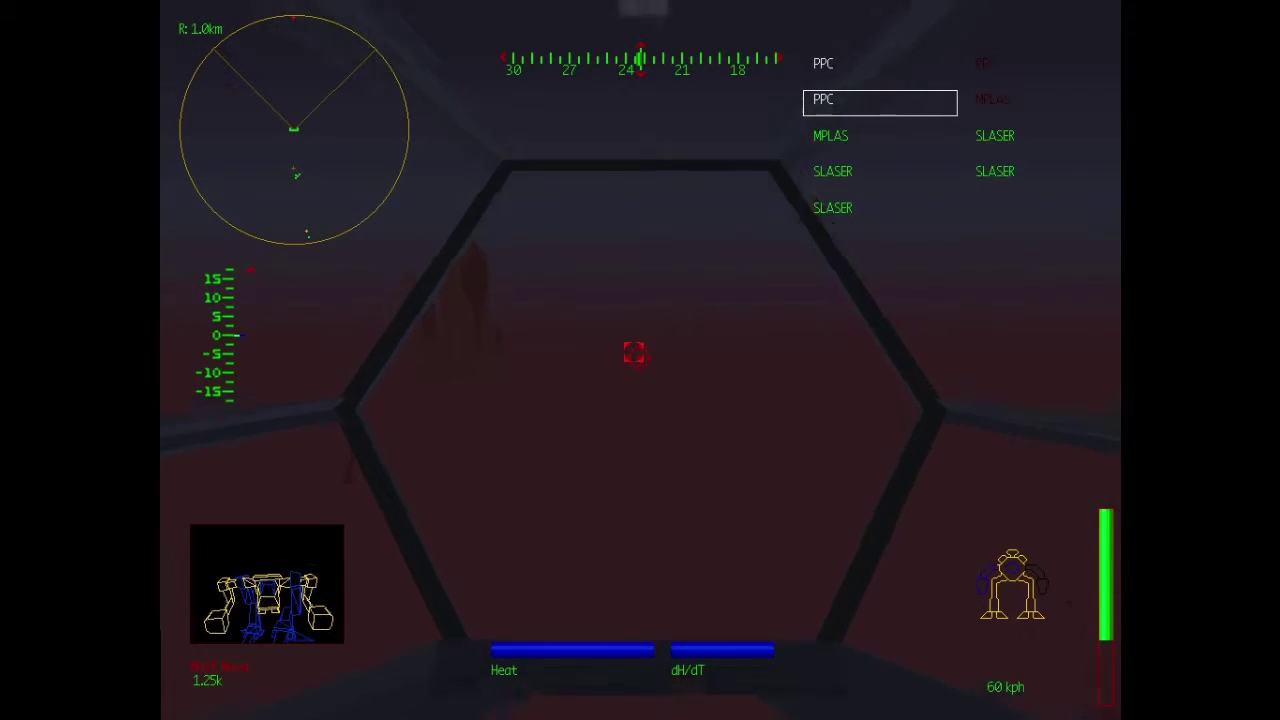
key(z)
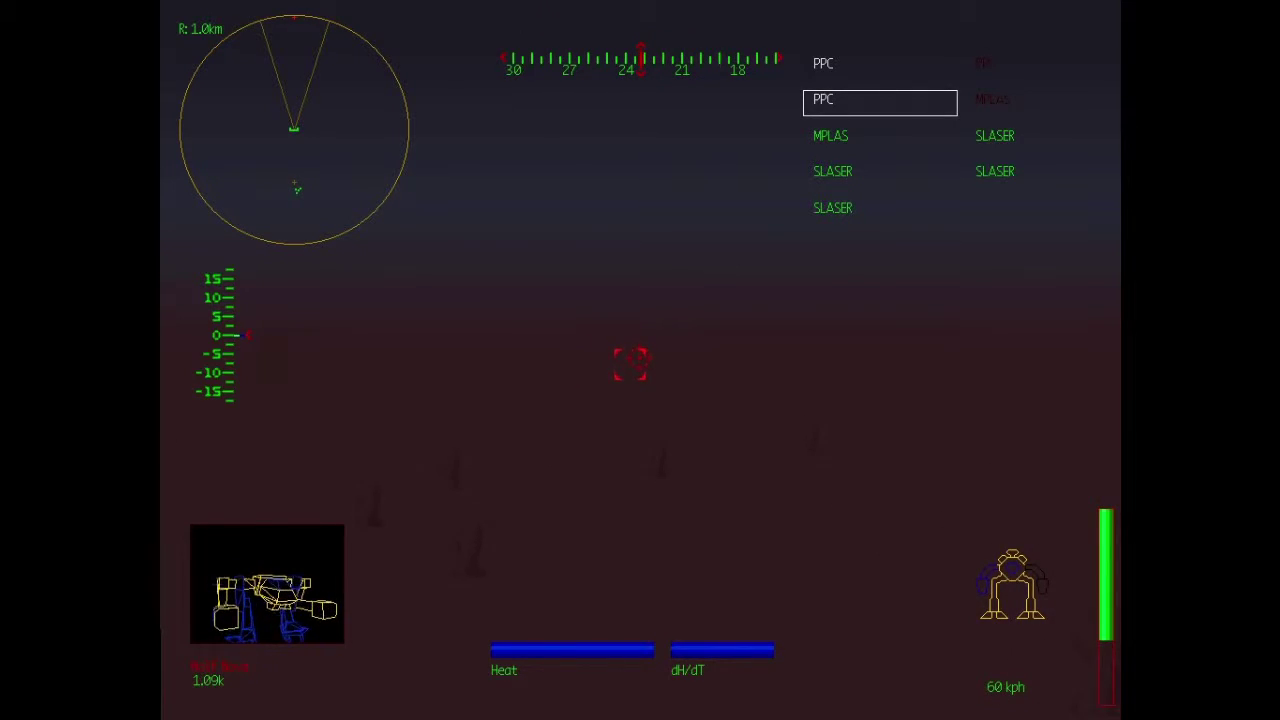
click(632, 365)
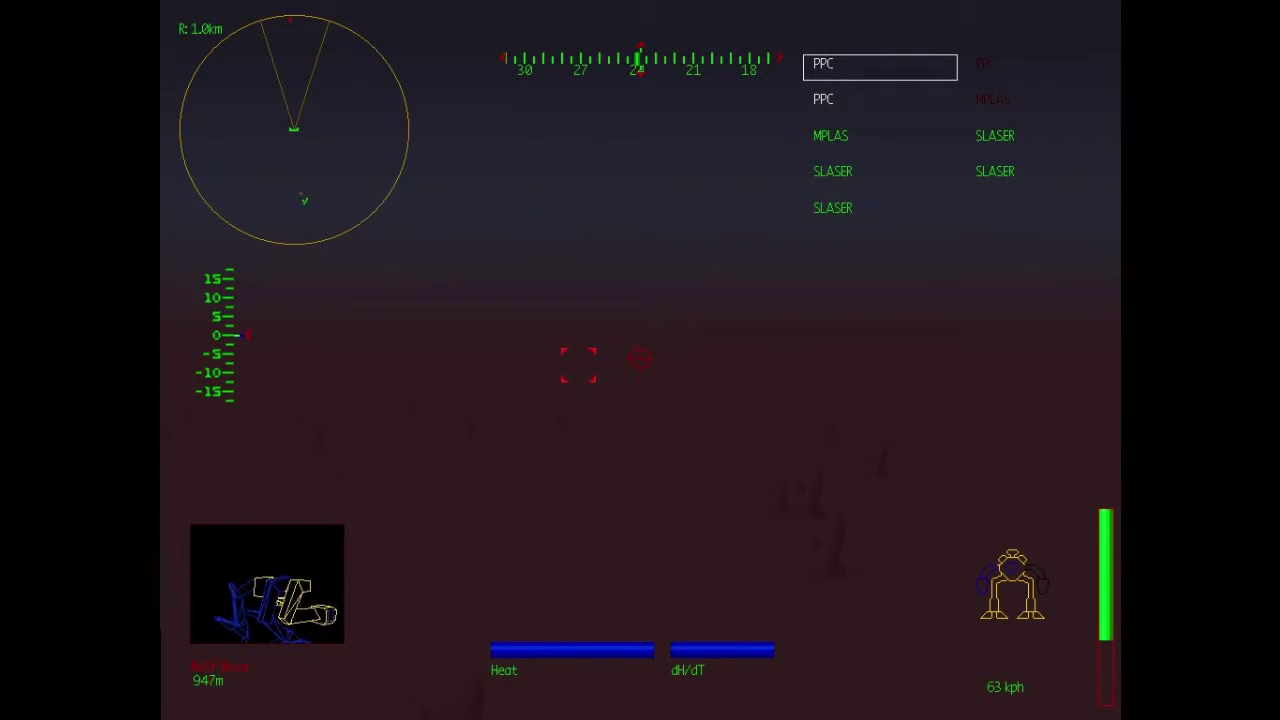
click(604, 358)
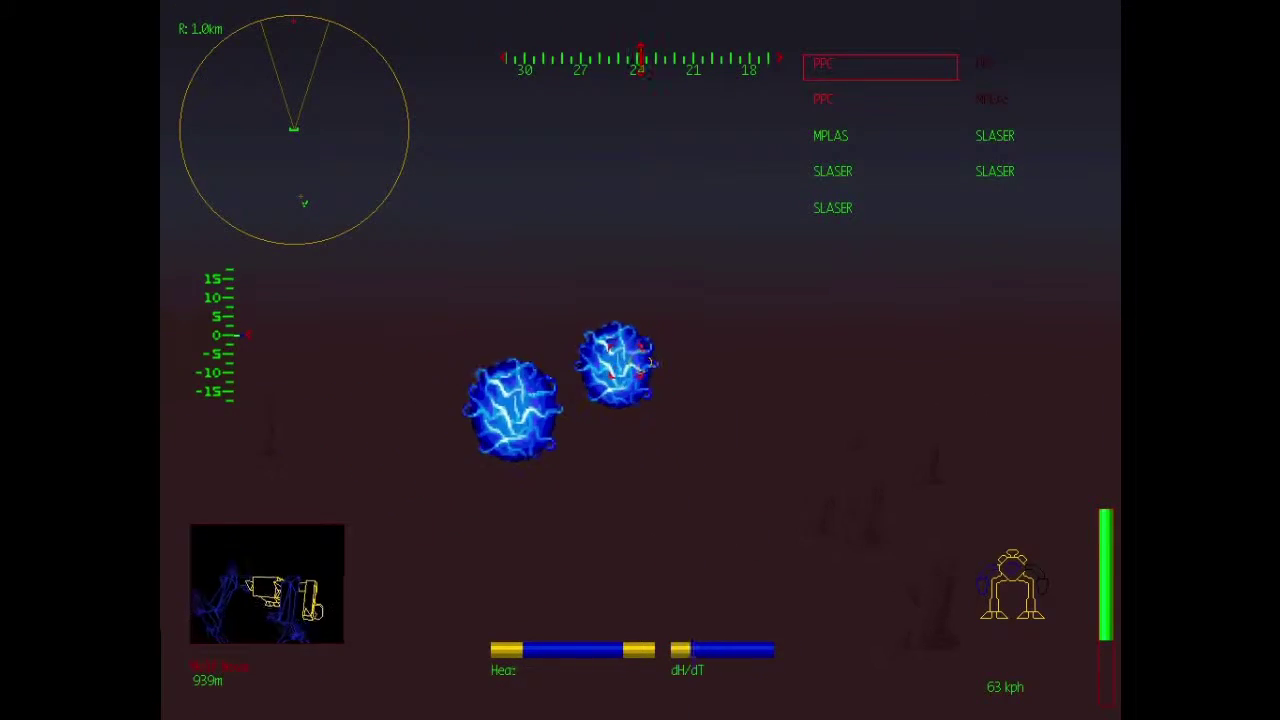
Step: Fire PPCs at the enemy mech about 960 m away, toggling the cockpit view
key(c)
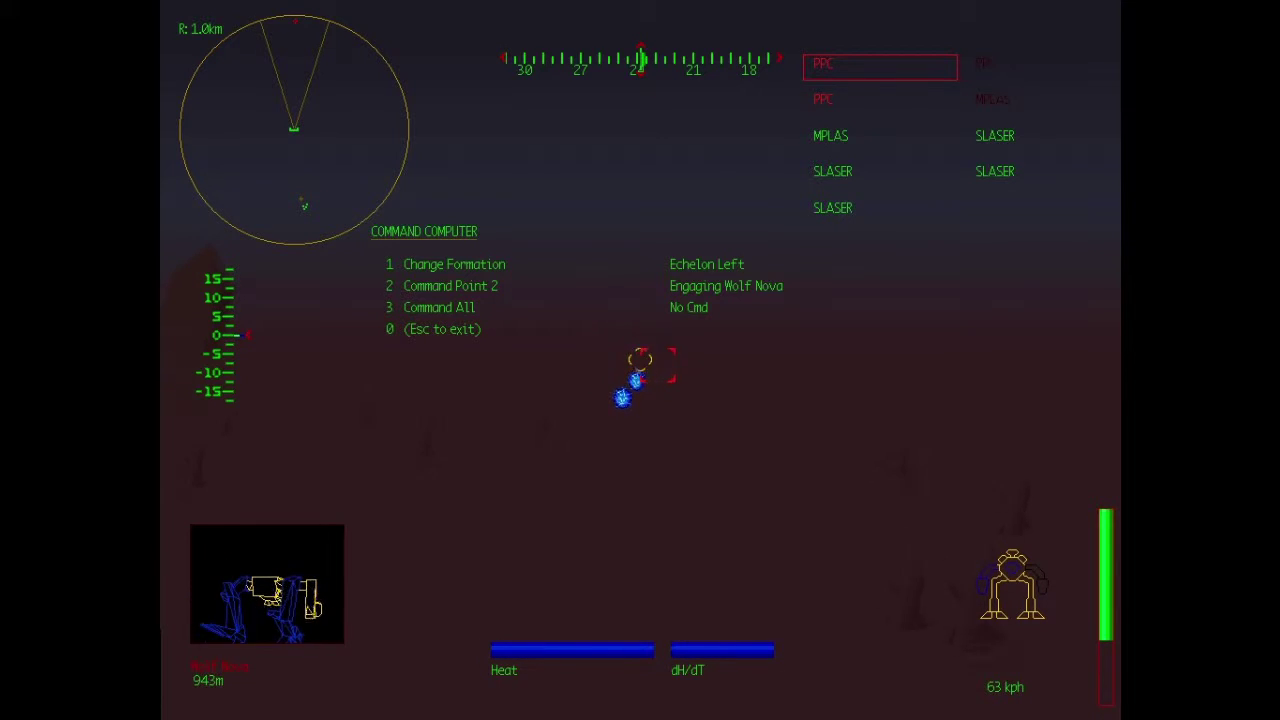
key(Escape)
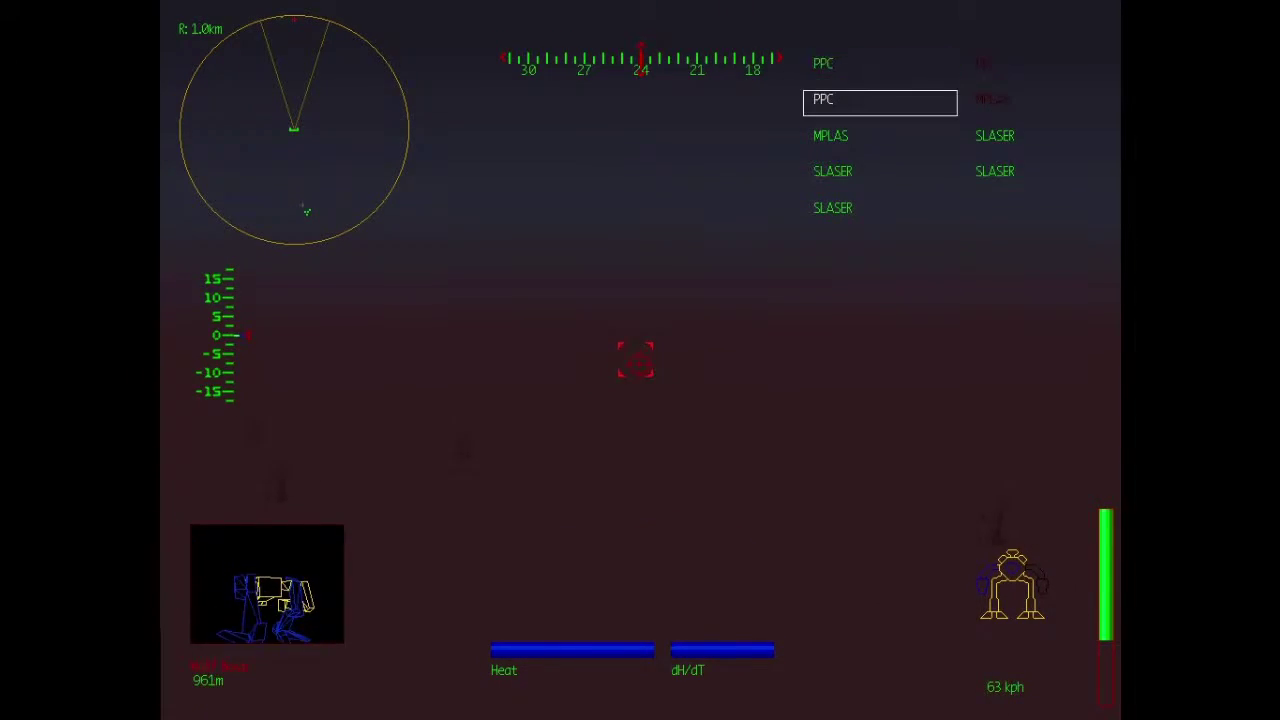
click(635, 360)
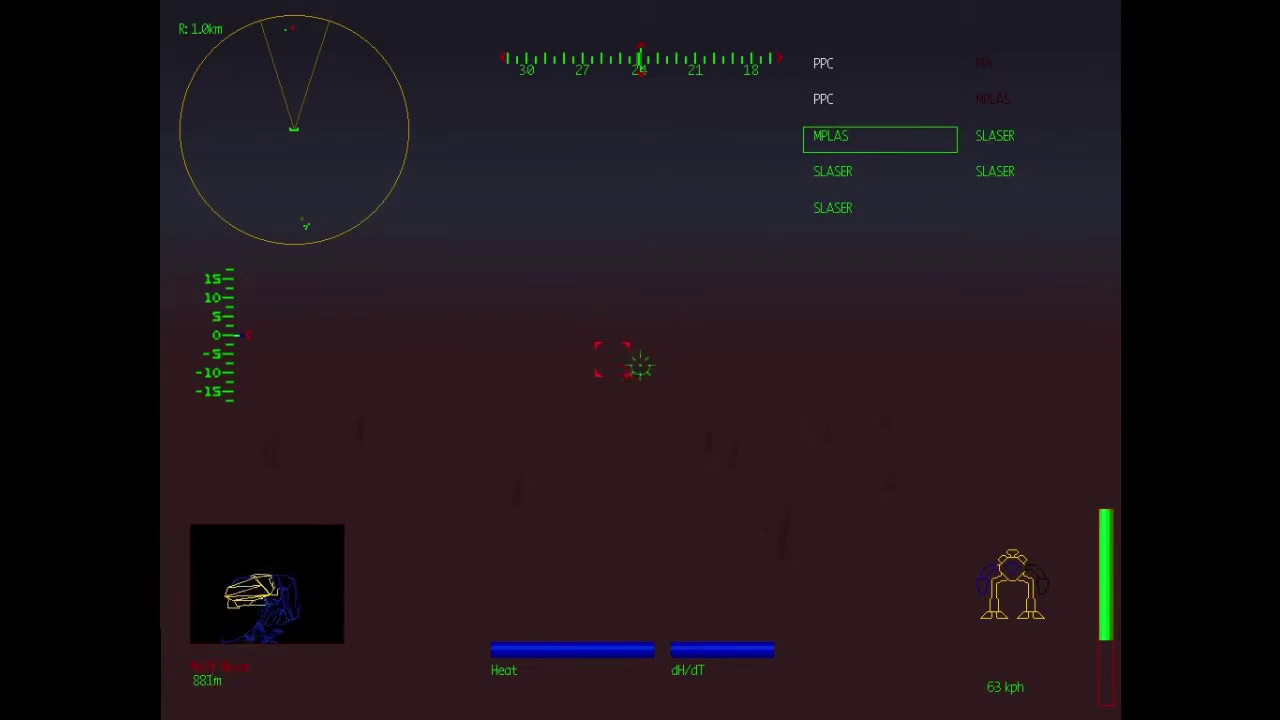
key(F3)
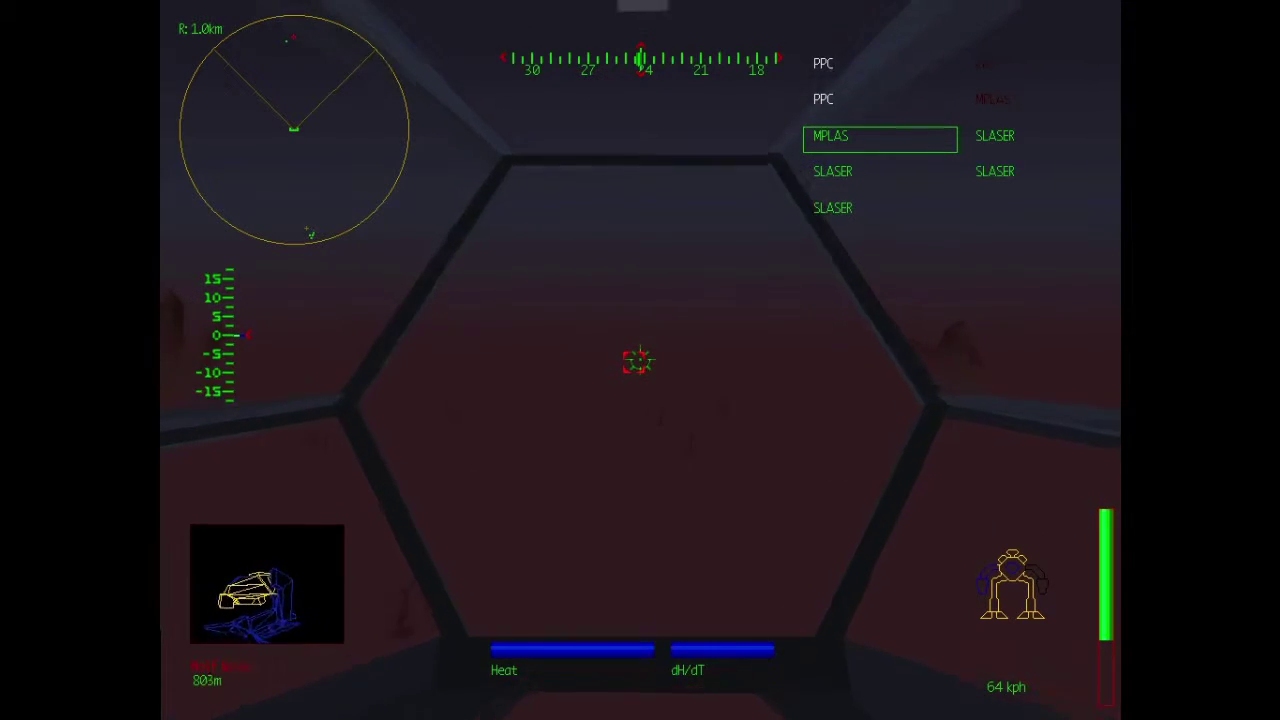
key(F3)
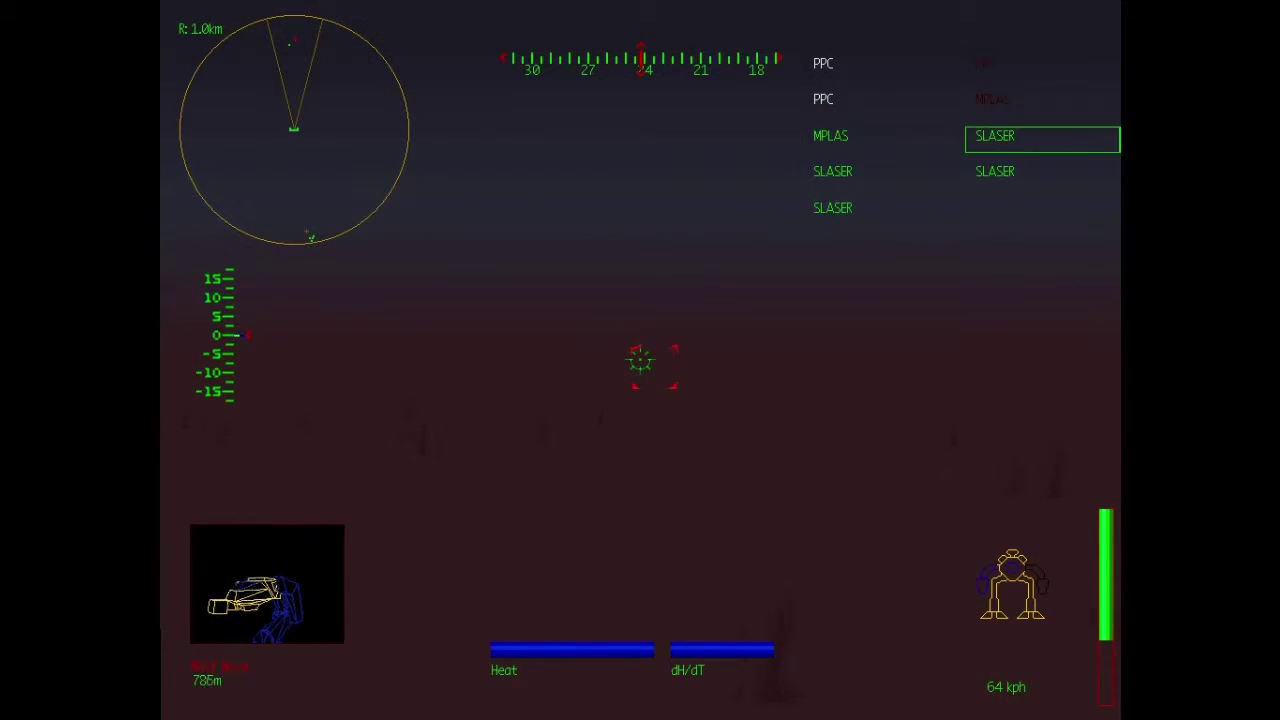
Step: Close to about 330 m, cycling targets past Friend 1 and firing PPC and laser shots
key(Return)
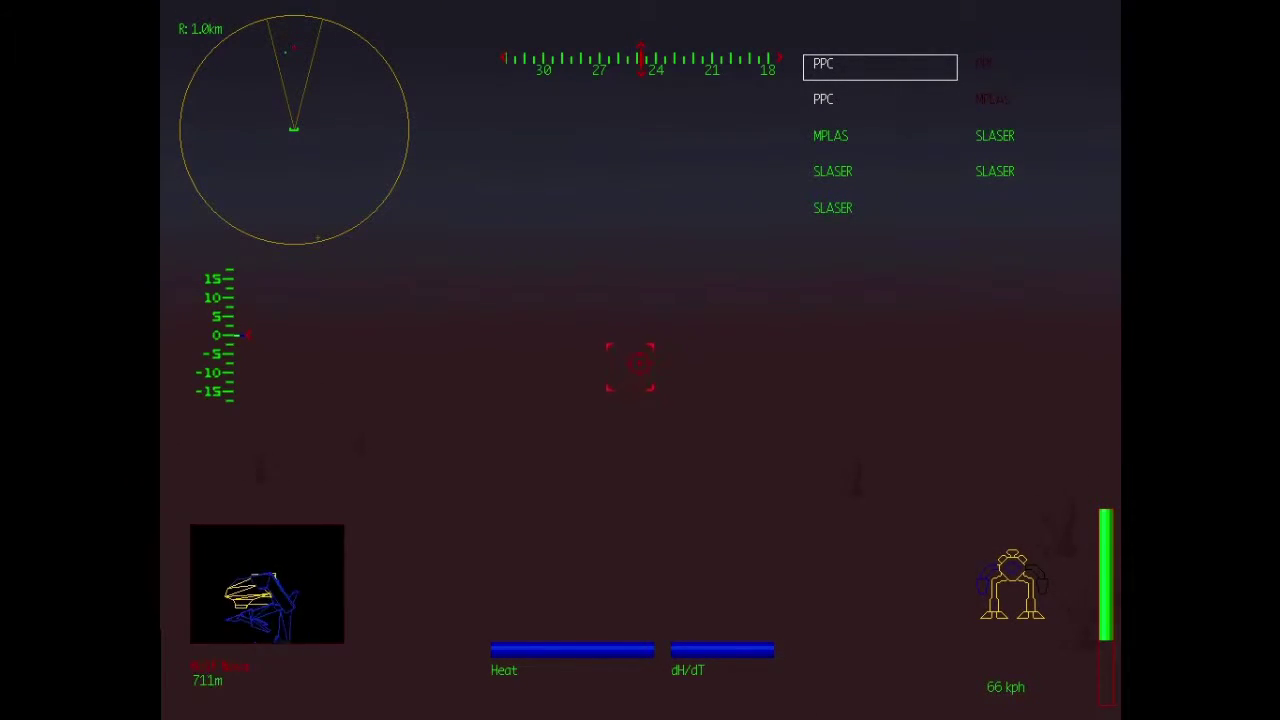
key(space)
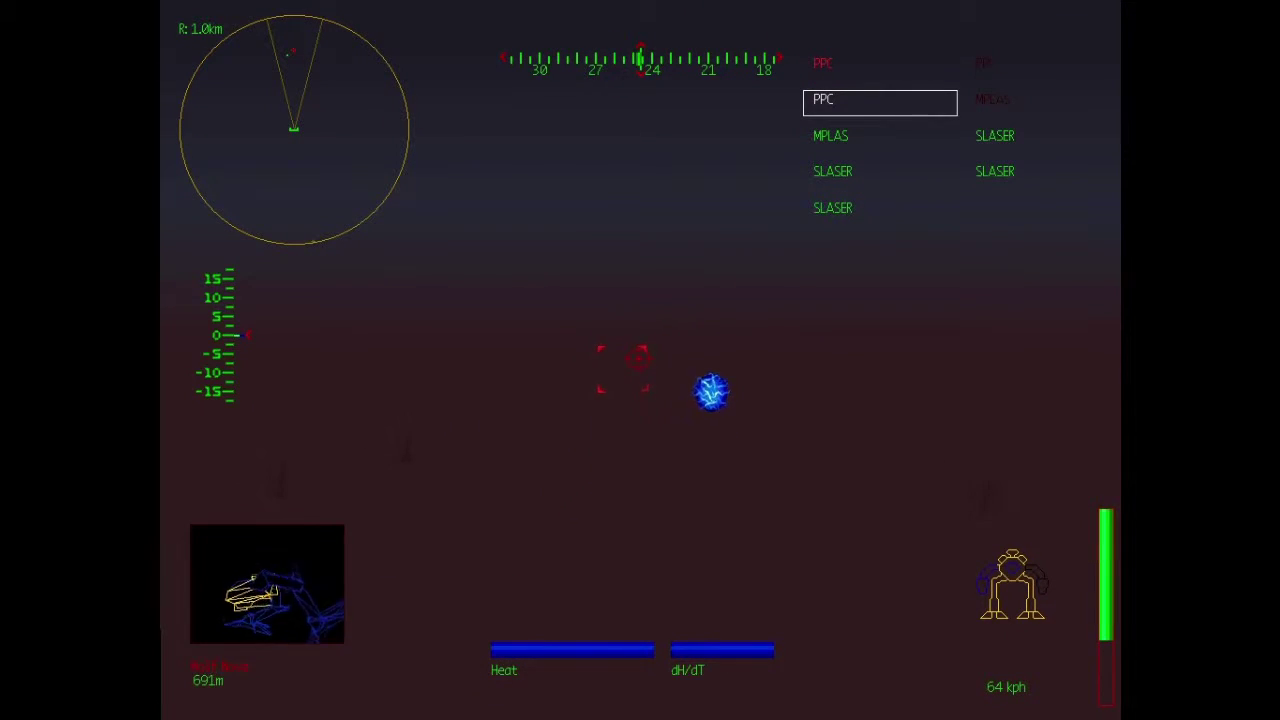
key(c)
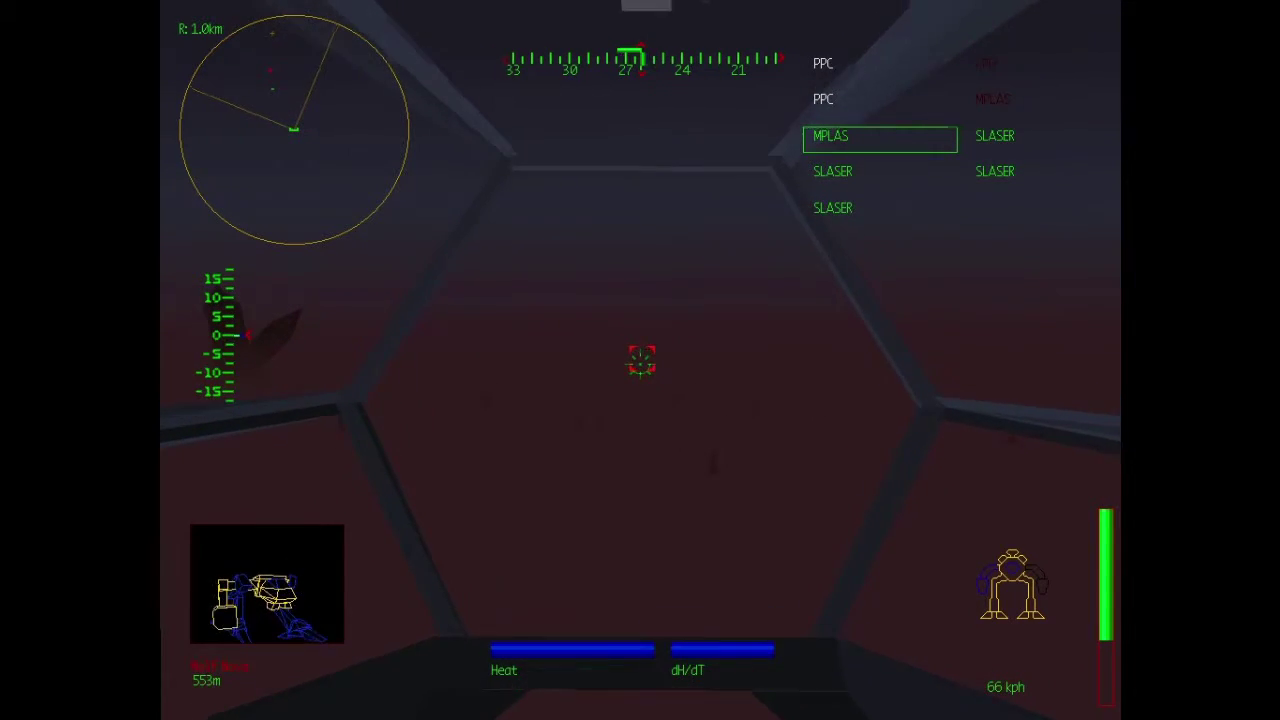
key(t)
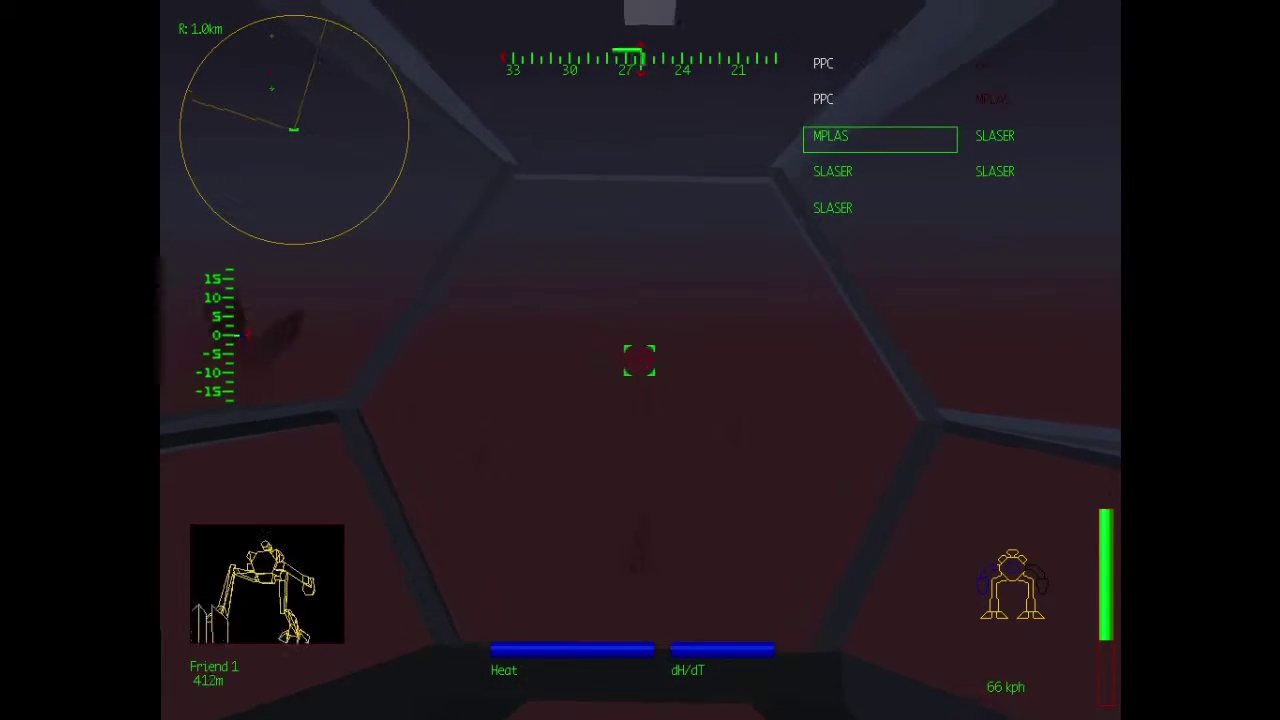
key(t)
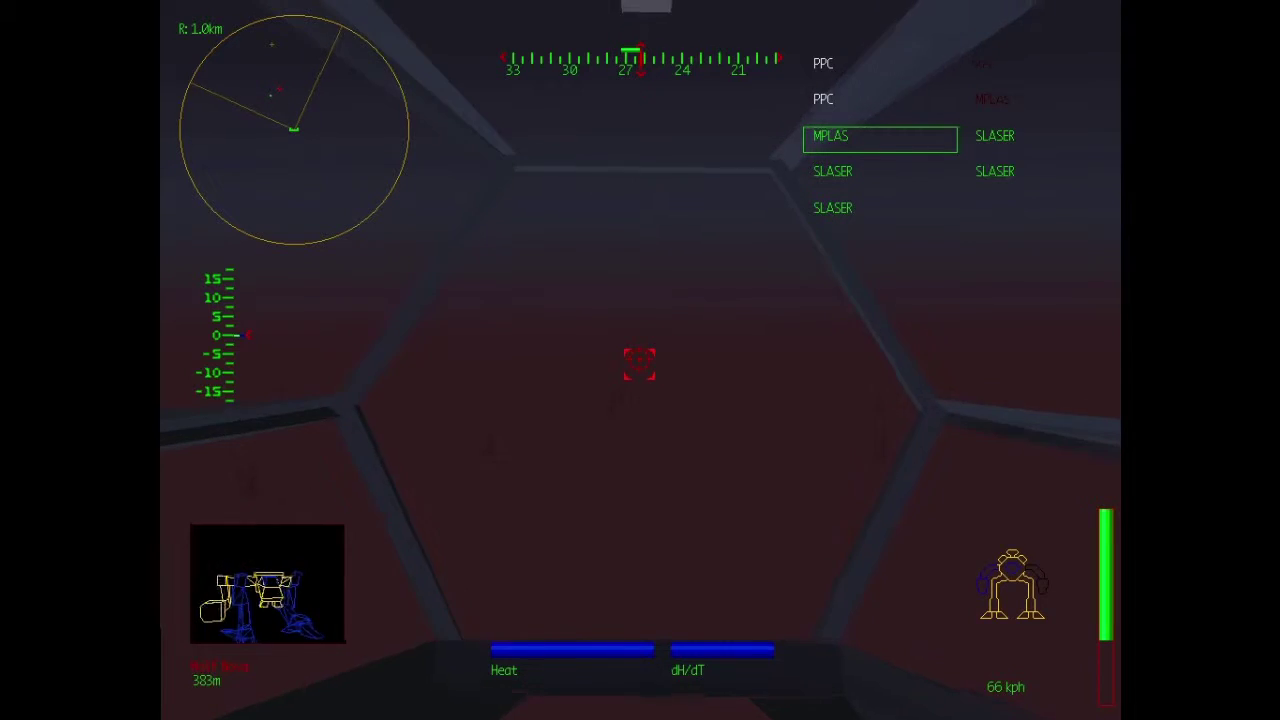
key(space)
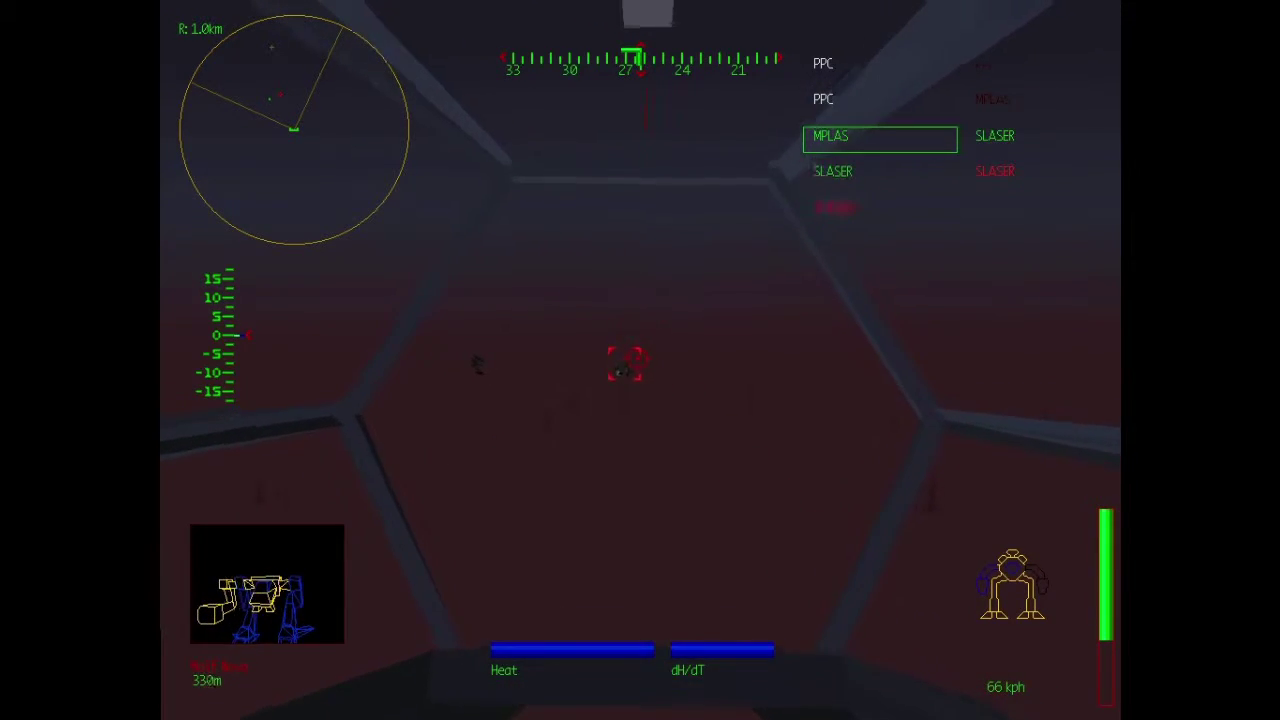
Step: Chain-fire lasers at close range until the Wolf Nova explodes
key(Return)
key(Return)
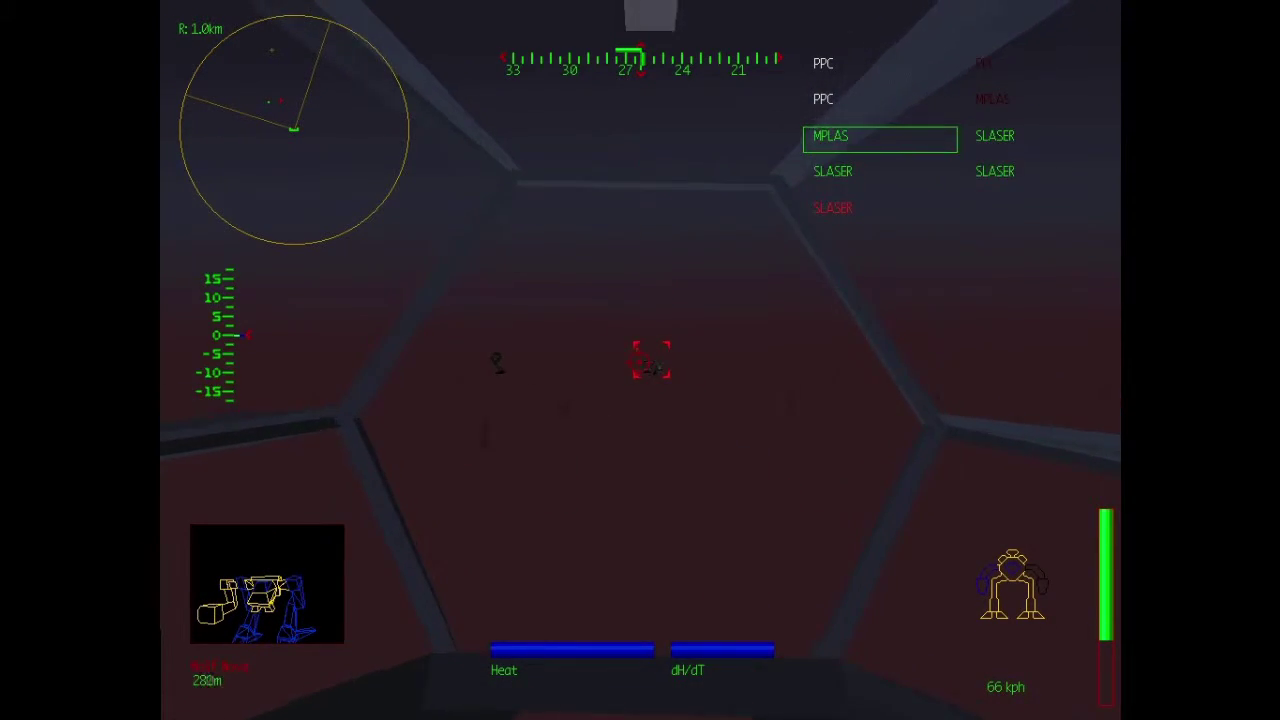
key(Return)
key(Return)
key(Return)
key(Return)
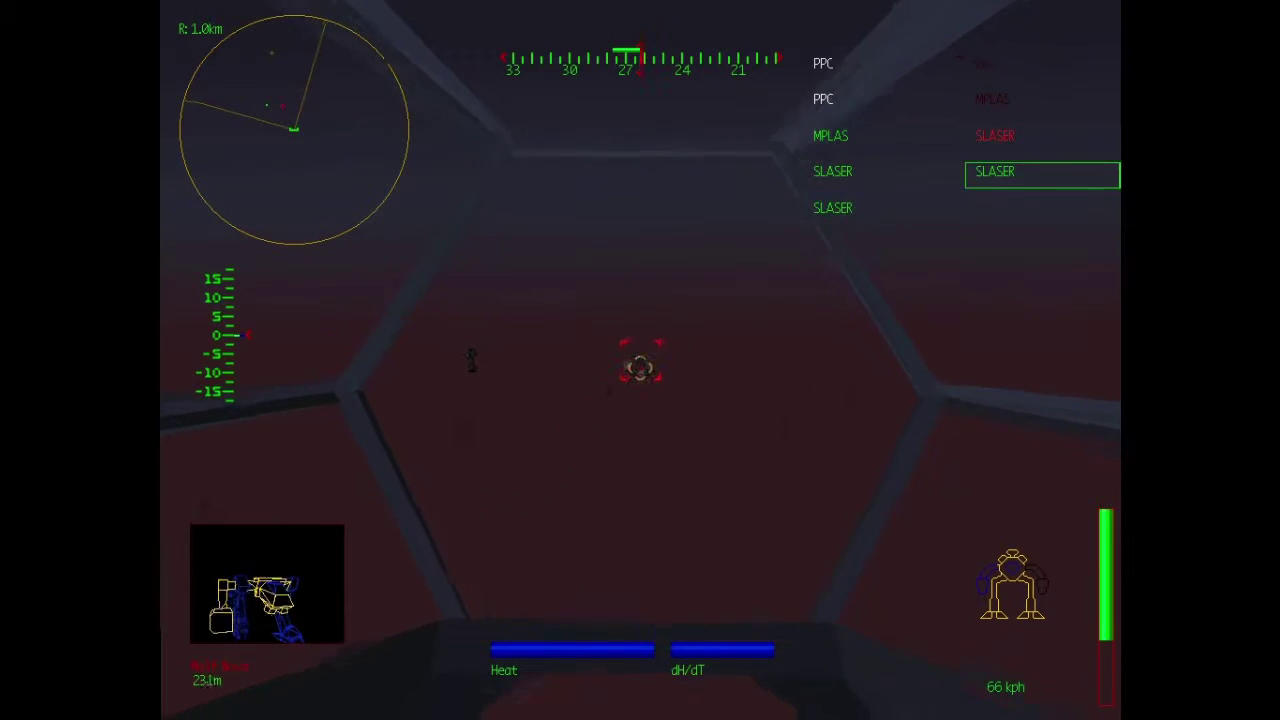
key(Return)
key(Return)
key(Return)
key(Return)
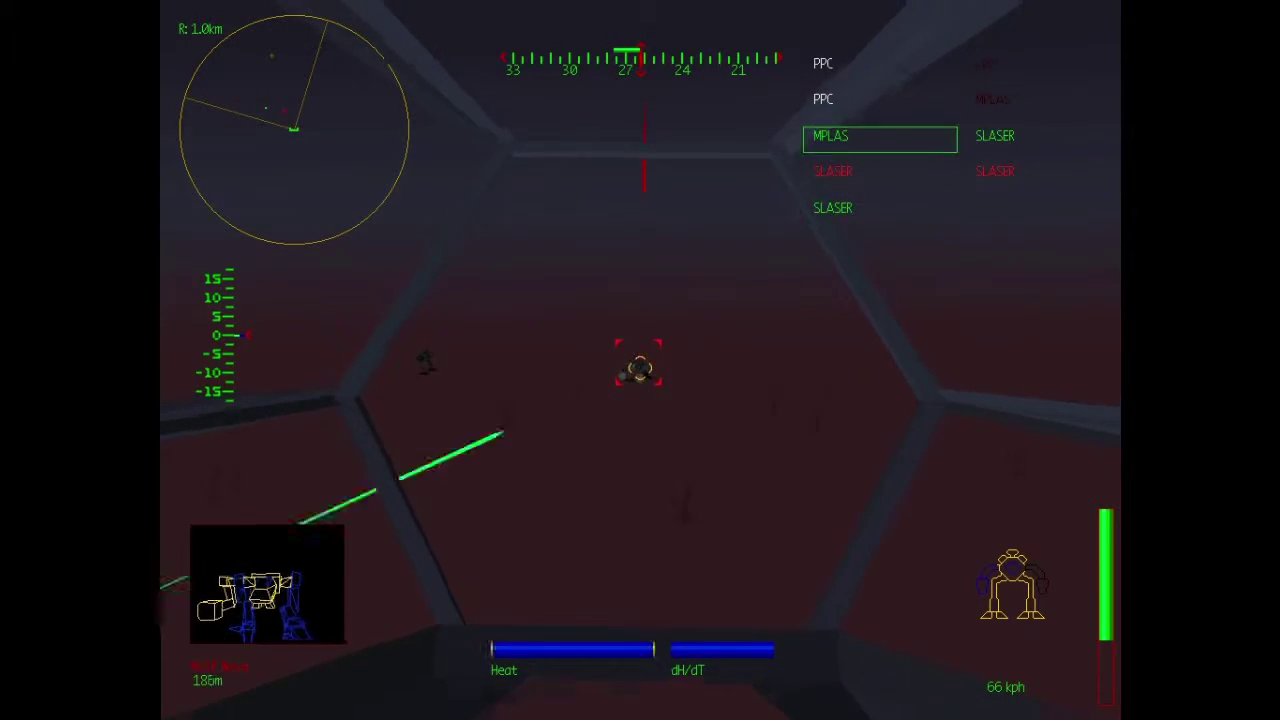
key(Return)
key(Return)
key(Return)
key(Return)
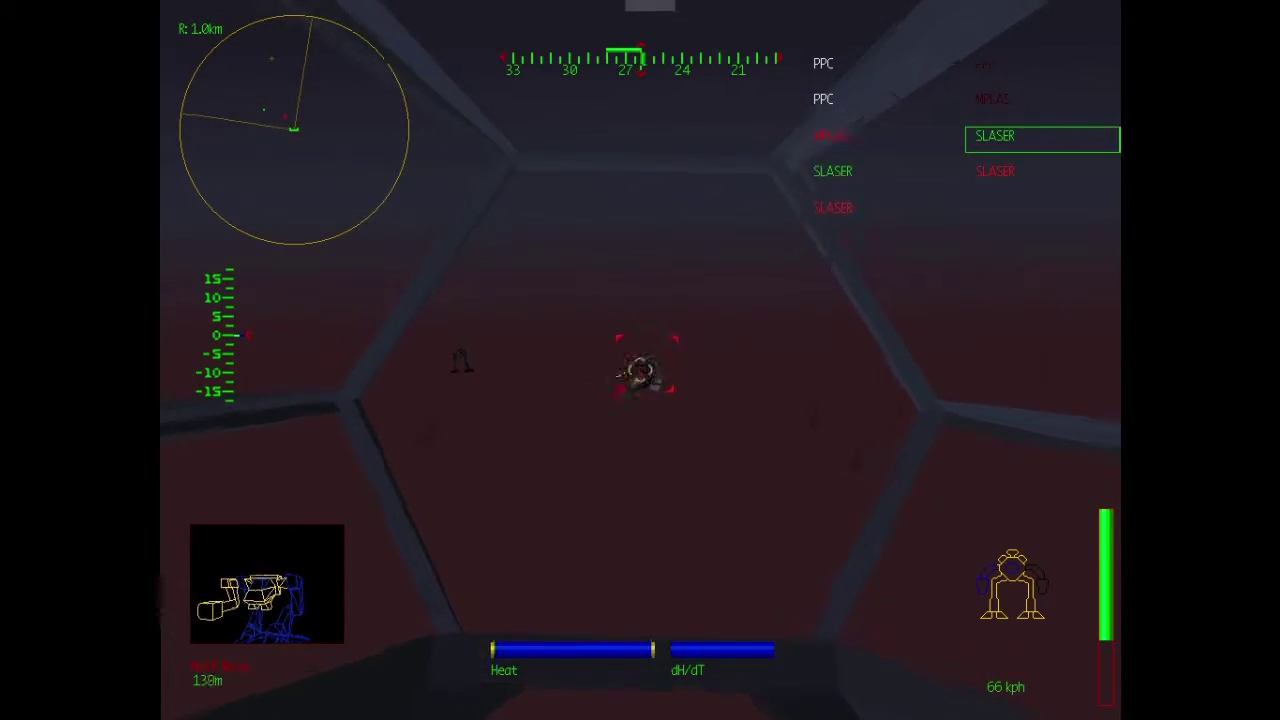
key(Return)
key(Return)
key(Return)
key(Return)
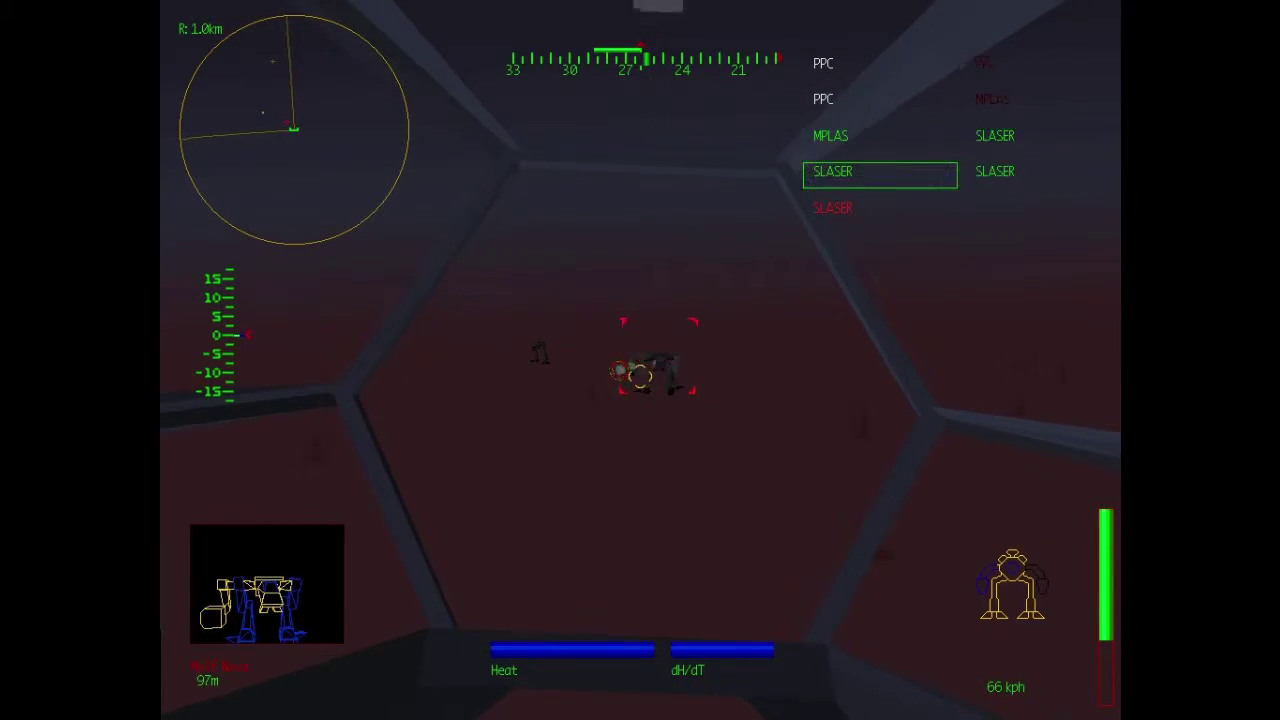
key(Return)
key(Return)
key(Return)
key(Return)
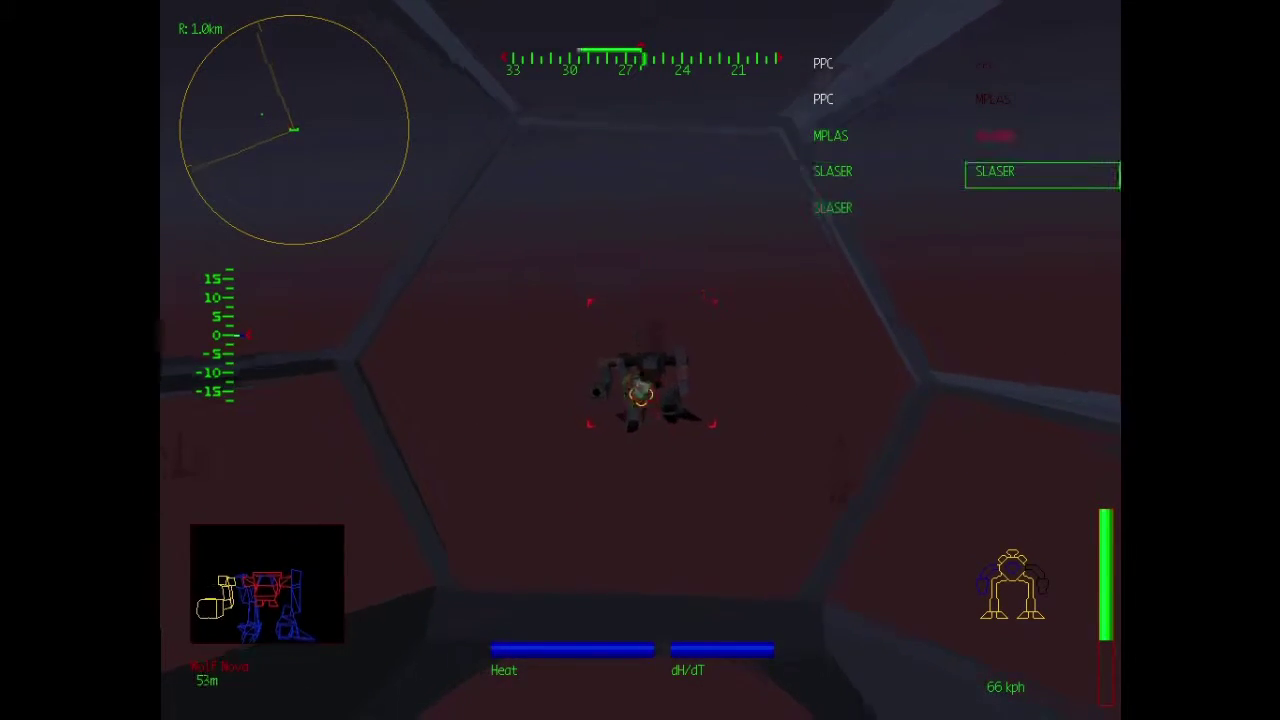
key(Return)
key(Return)
key(Return)
key(Return)
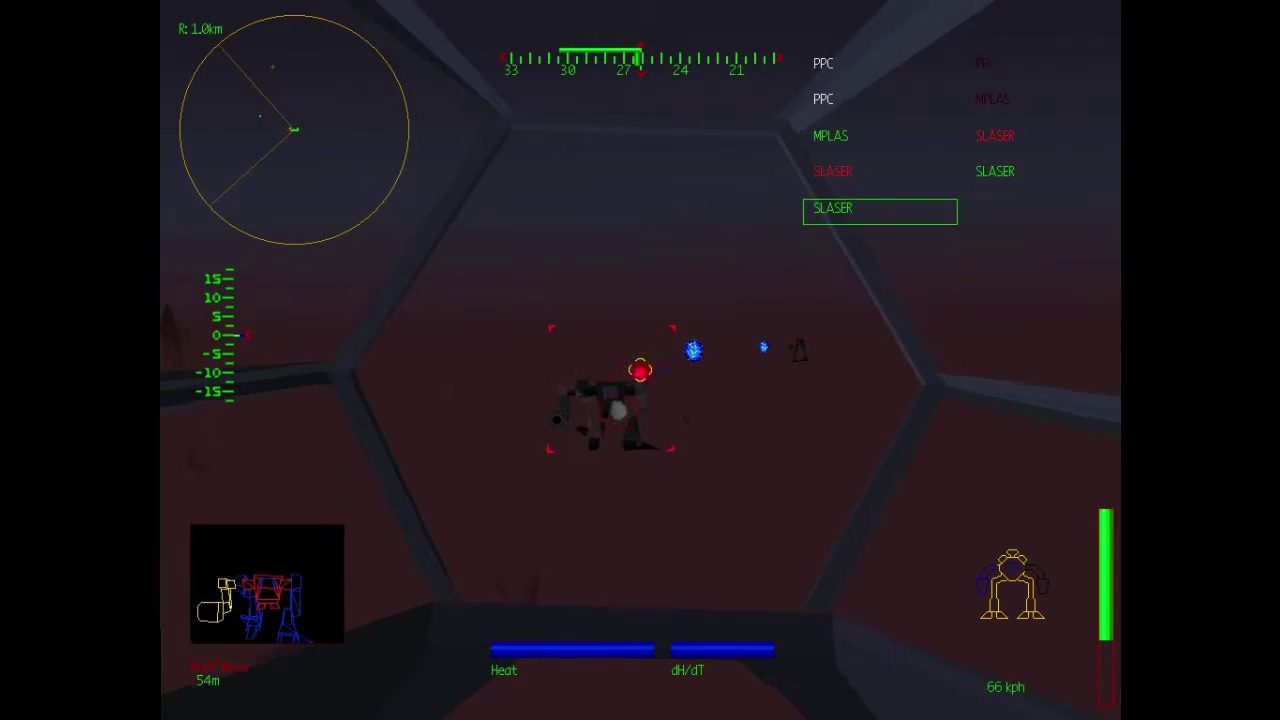
key(Return)
key(Return)
key(Return)
key(Return)
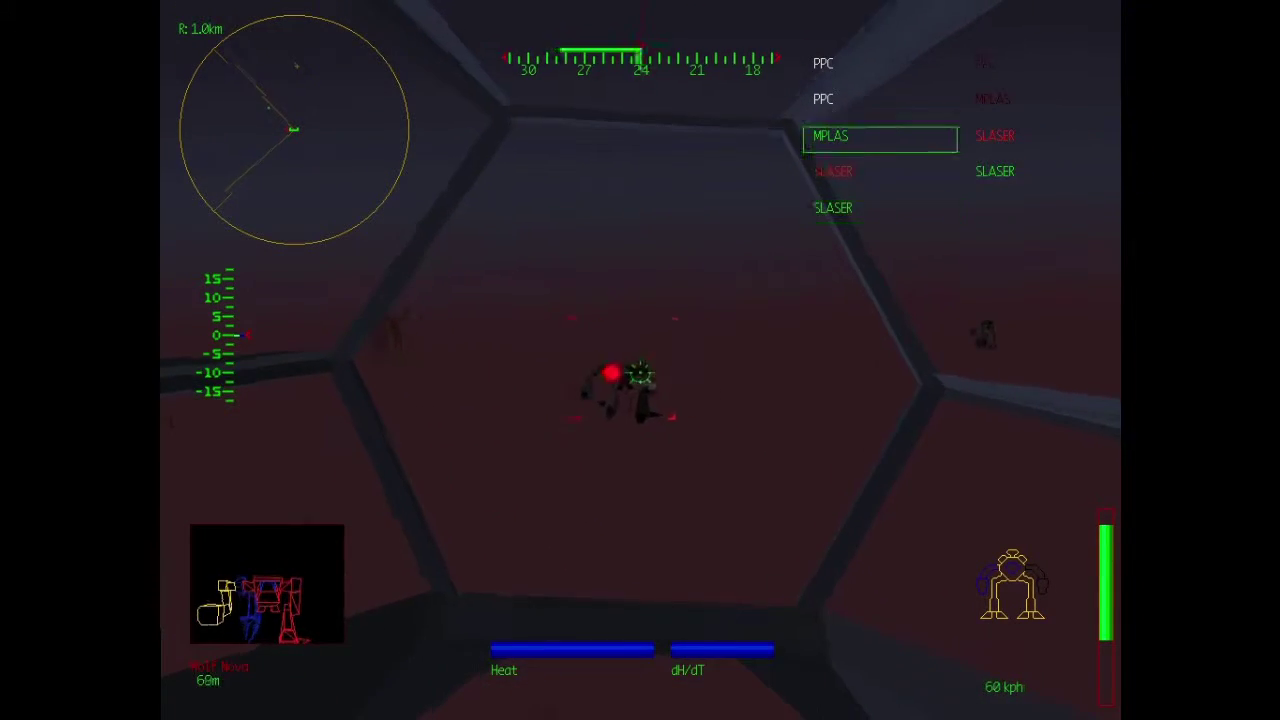
key(Return)
key(Return)
key(Return)
key(Return)
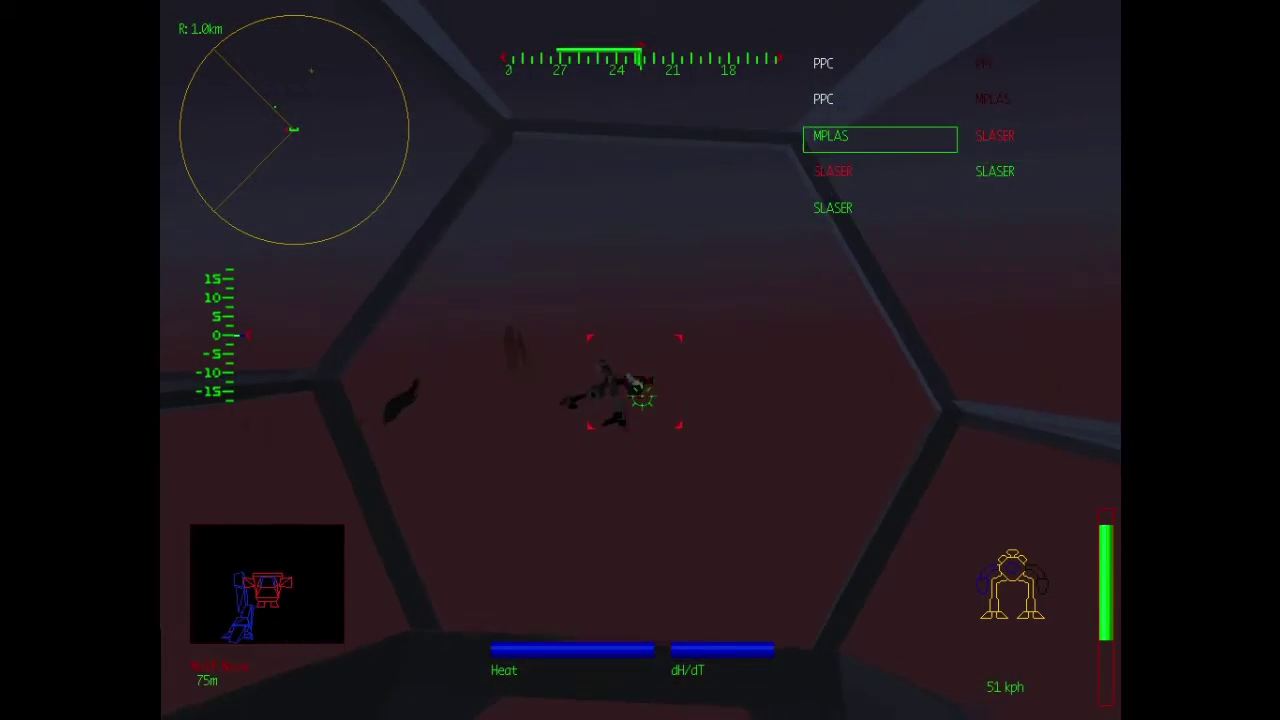
key(Return)
key(Return)
Step: Turn away from the wreck and select Nav Zeta, about 1.99 km away
key(Left)
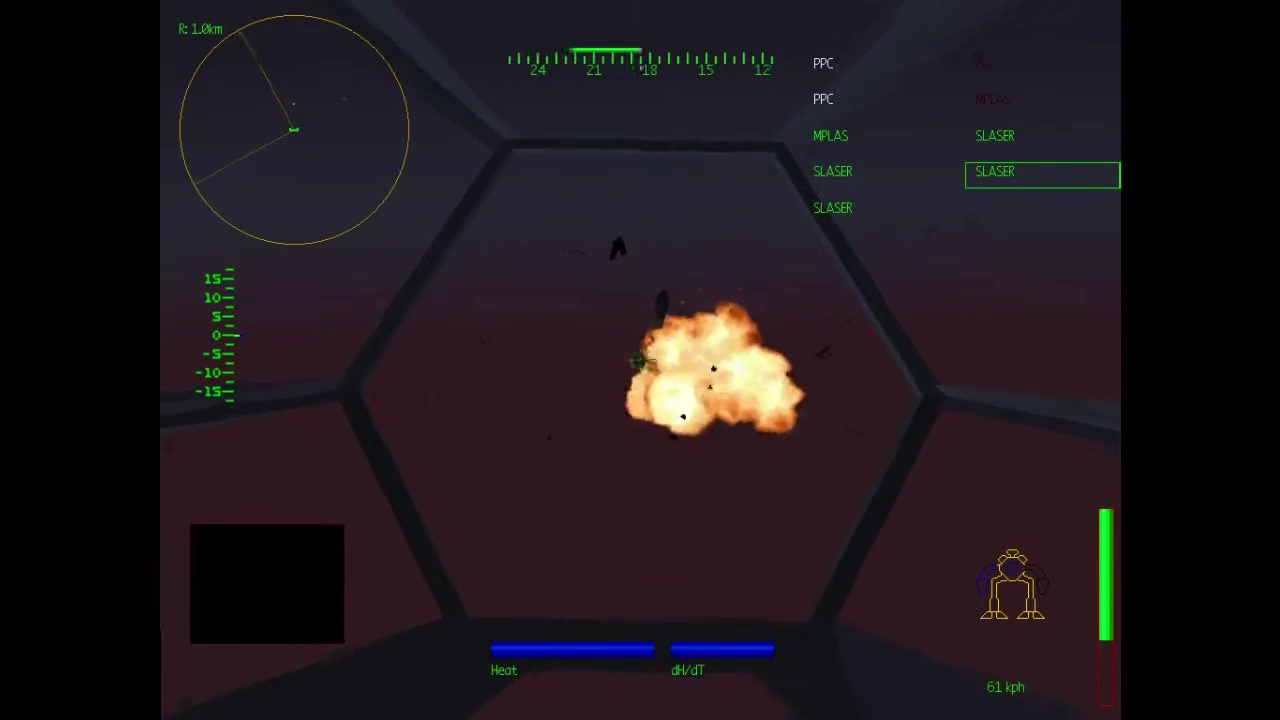
key(n)
key(n)
key(Left)
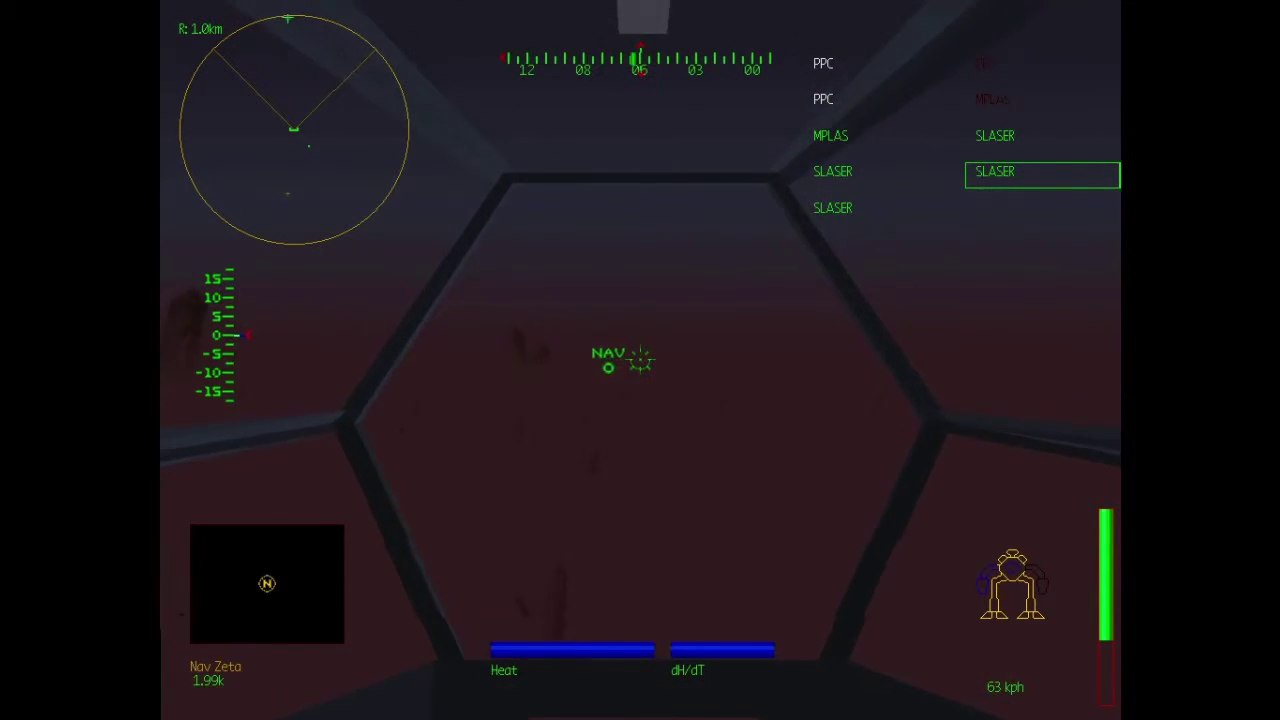
Step: Steer toward the Nav Zeta marker and check objectives, walking to about 346 m away
key(Right)
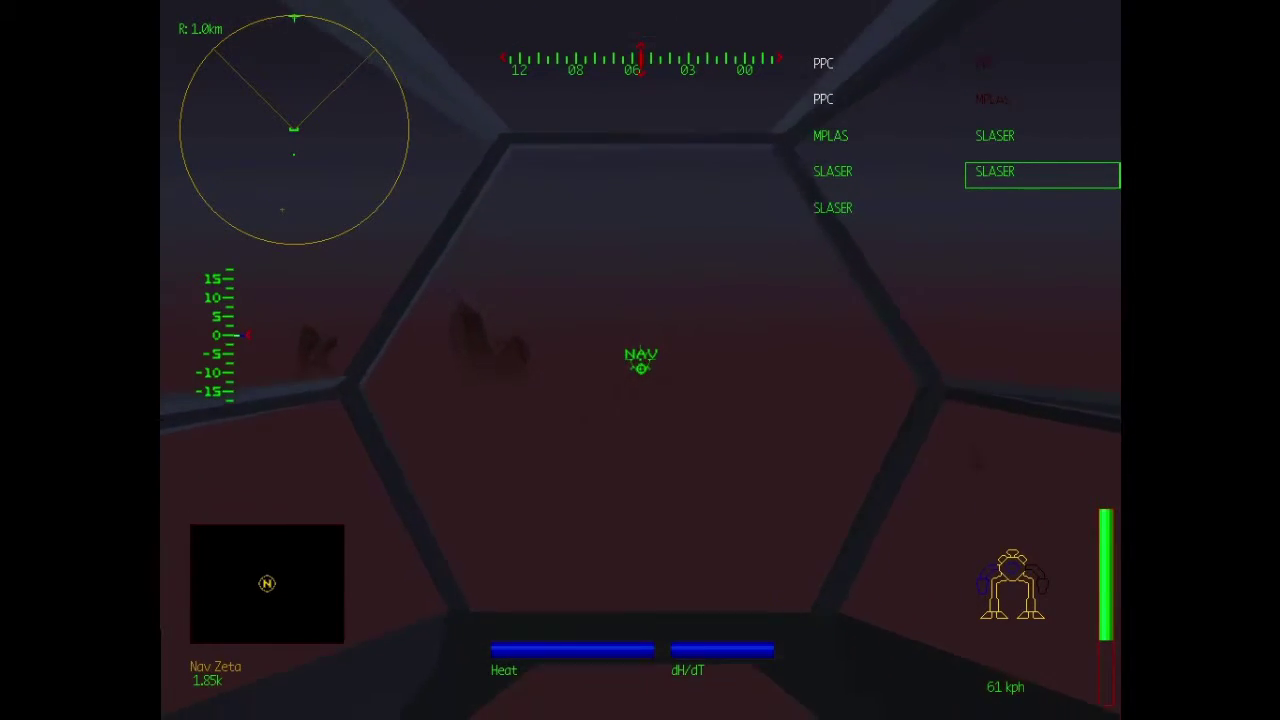
key(F9)
key(F9)
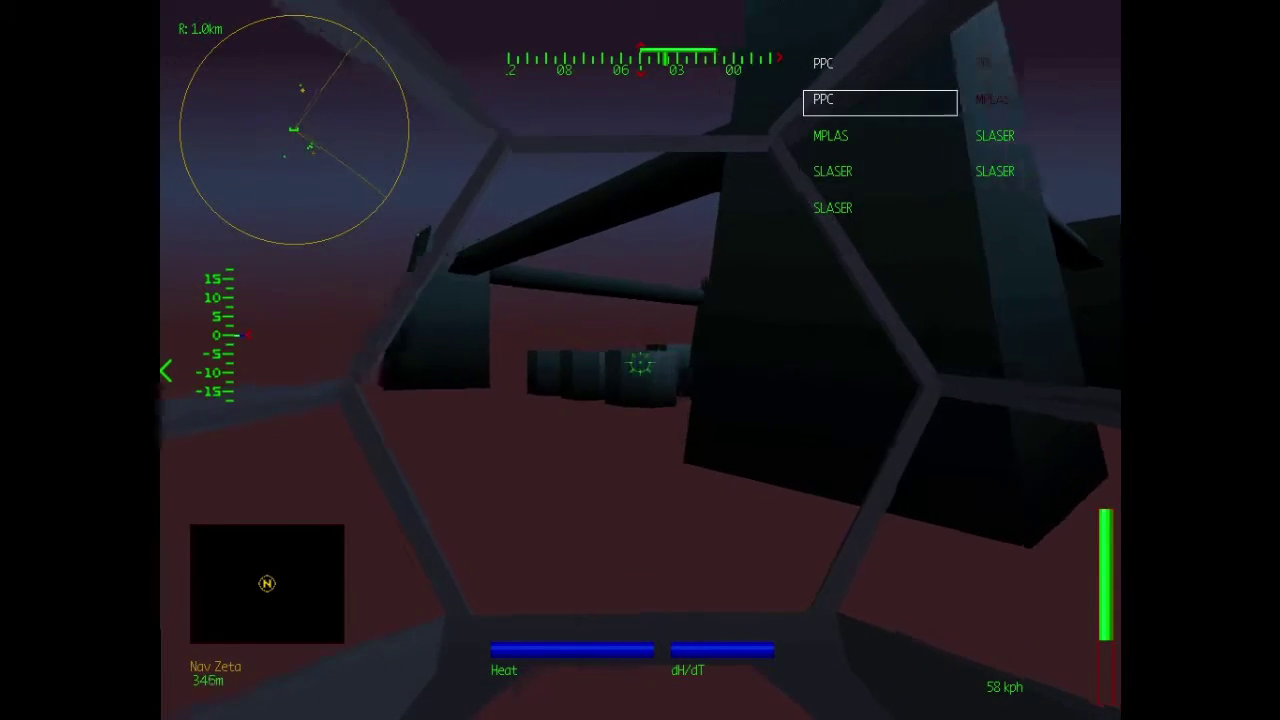
Step: Target the structures ahead, reach the FireBase, and exit to the Rust Heart debriefing
key(e)
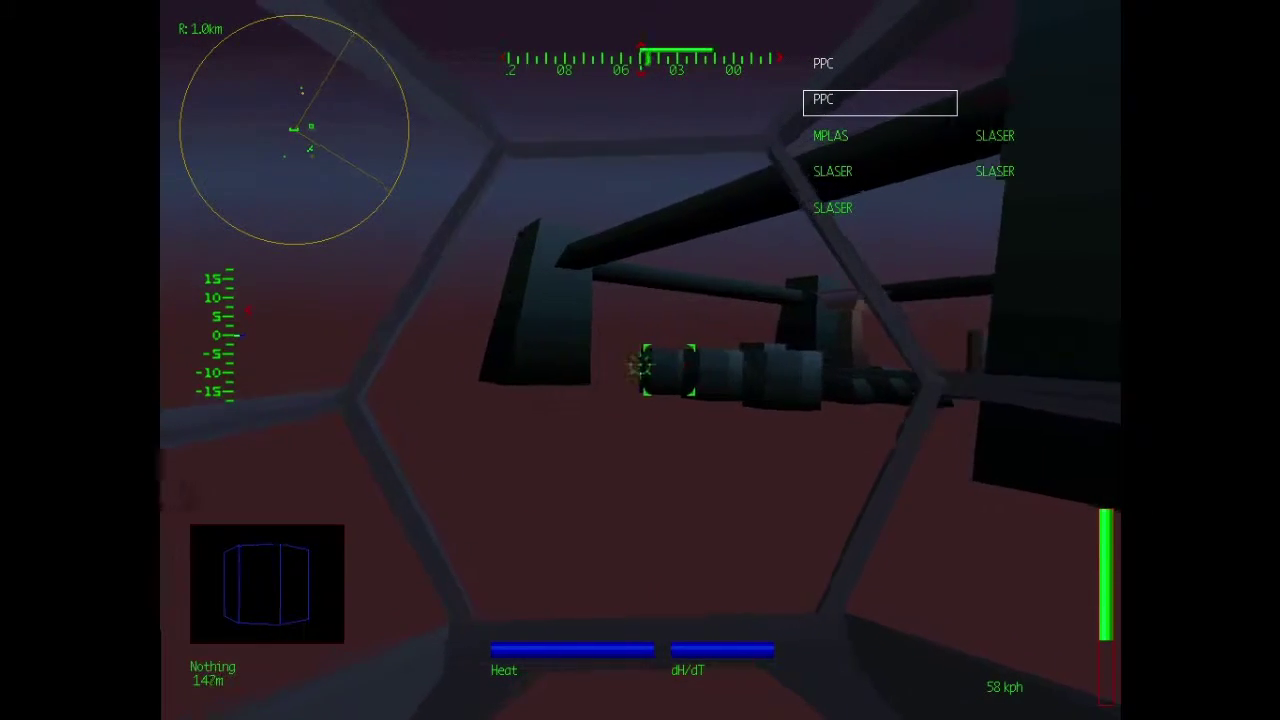
key(e)
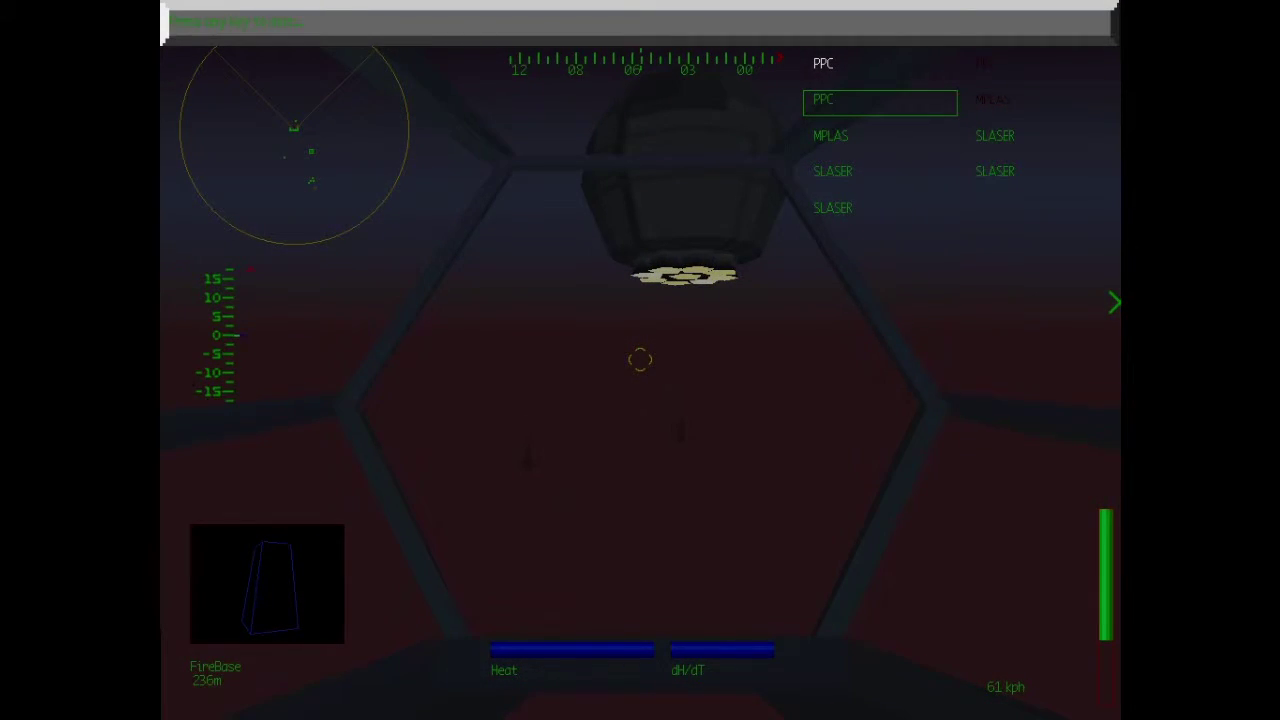
key(space)
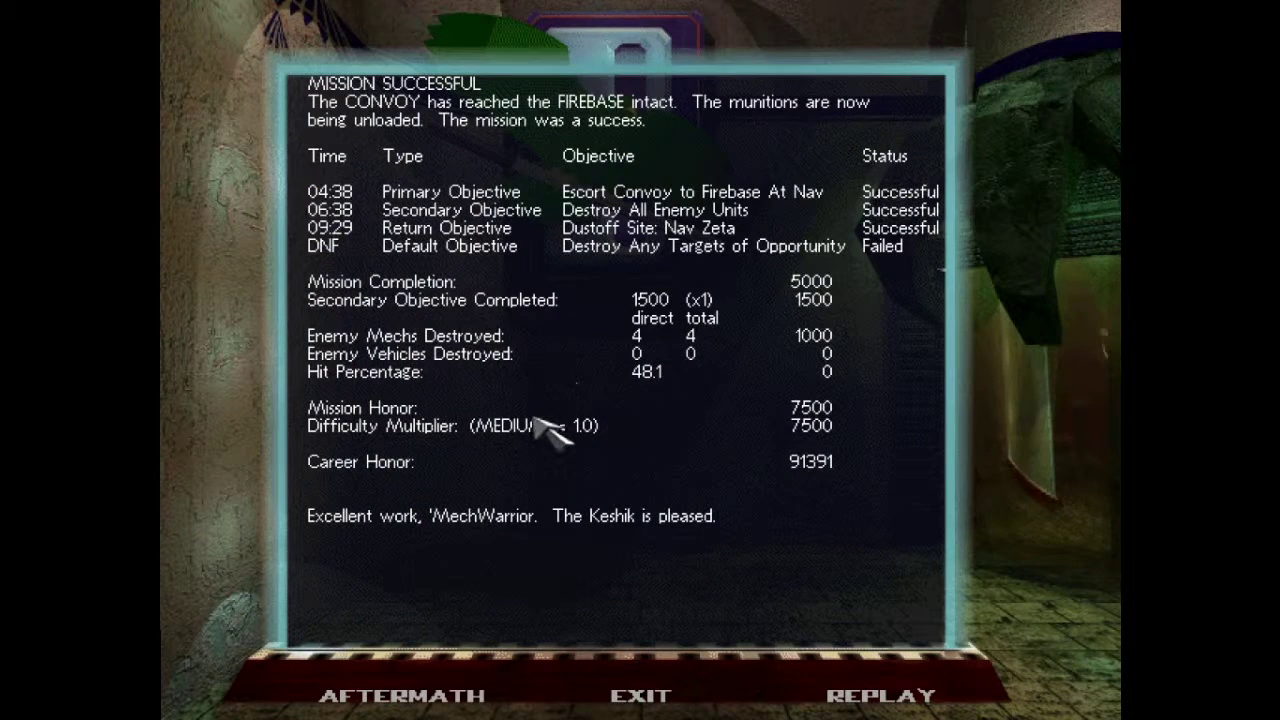